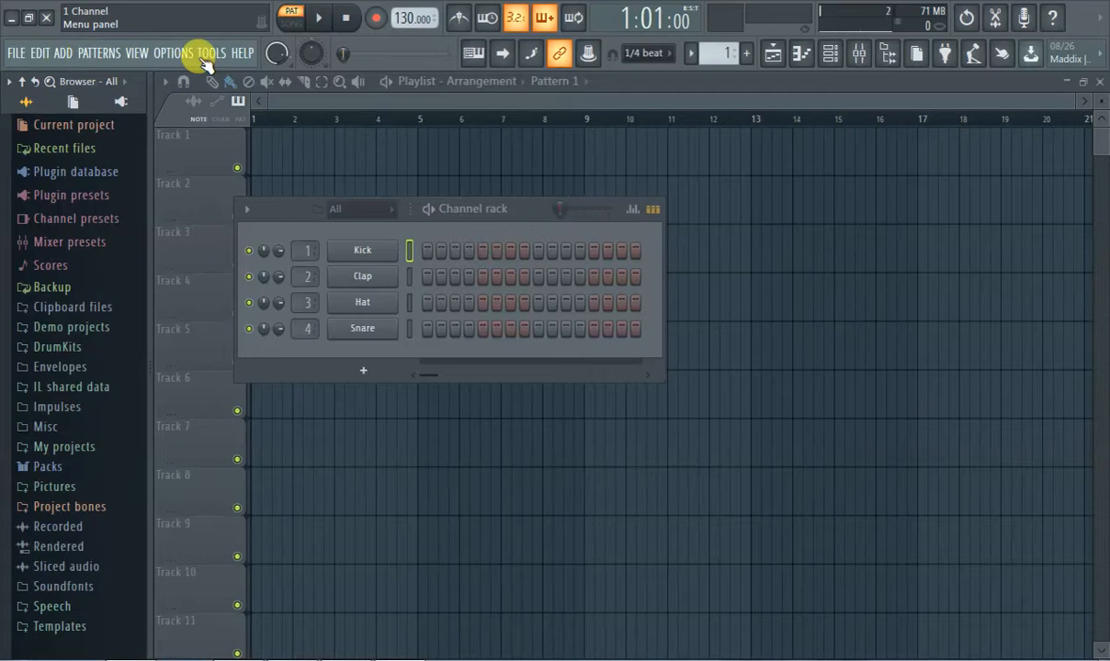
Step: Hide the channel rack and add a GMS synthesizer channel to the project
click(289, 99)
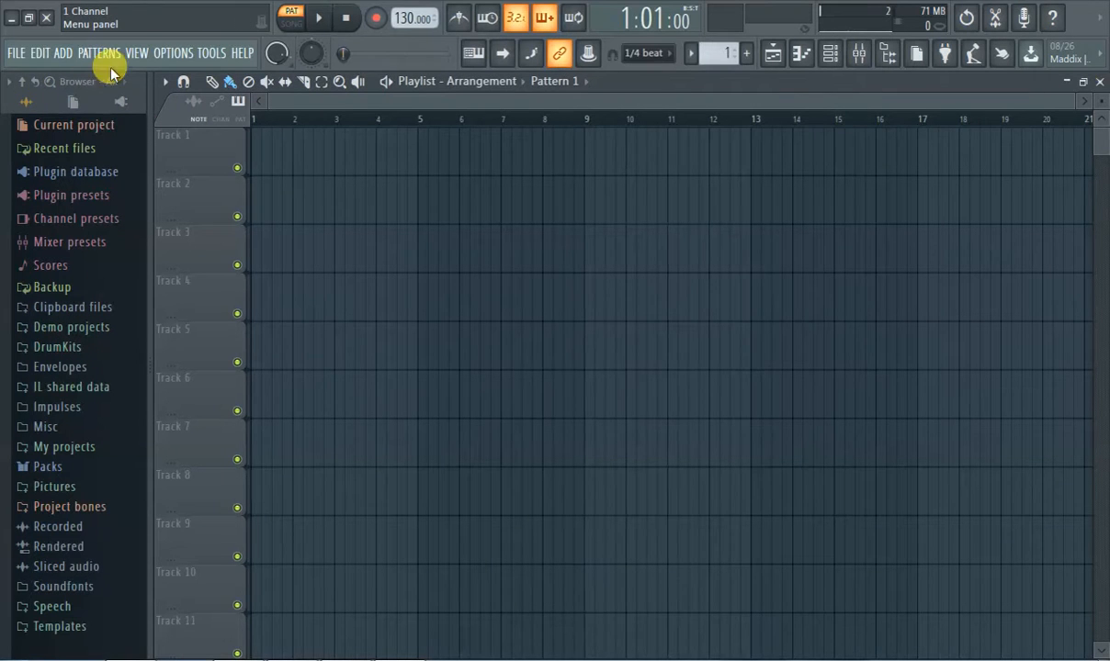
click(62, 54)
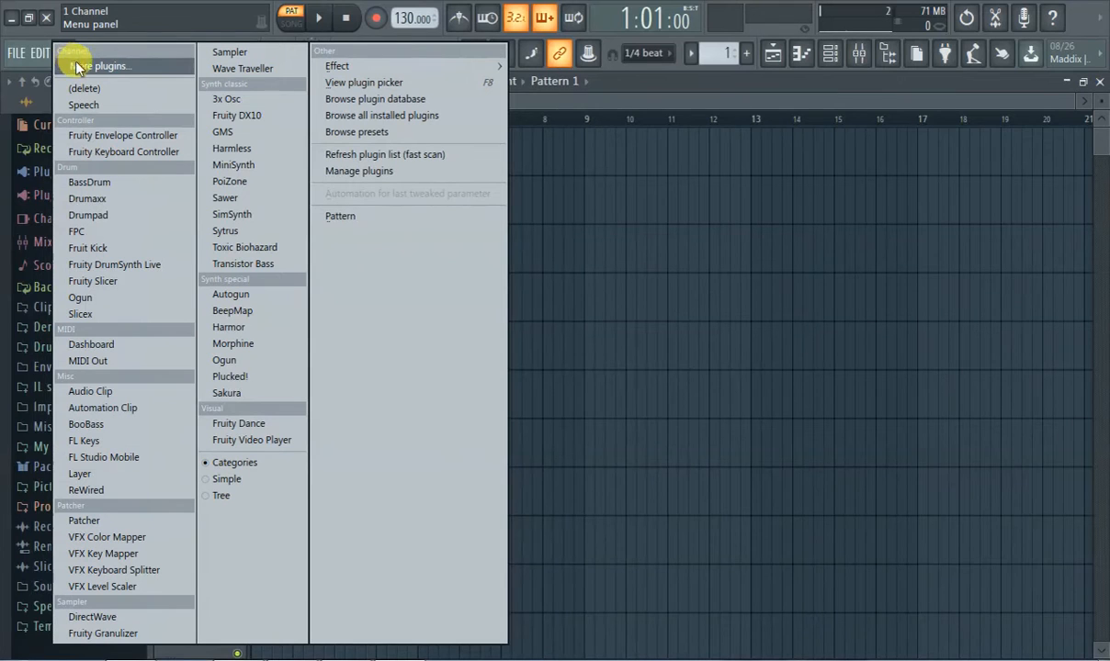
click(245, 138)
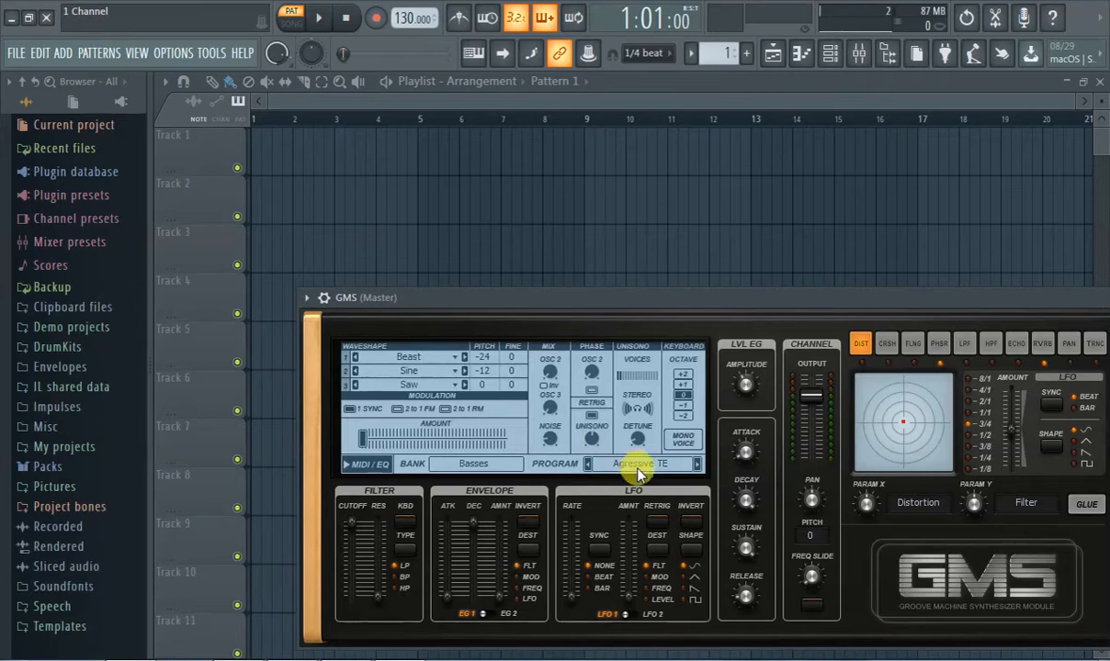
Step: Load the Five Alive TE program from the Leads & Synths bank in the GMS presets library
click(649, 471)
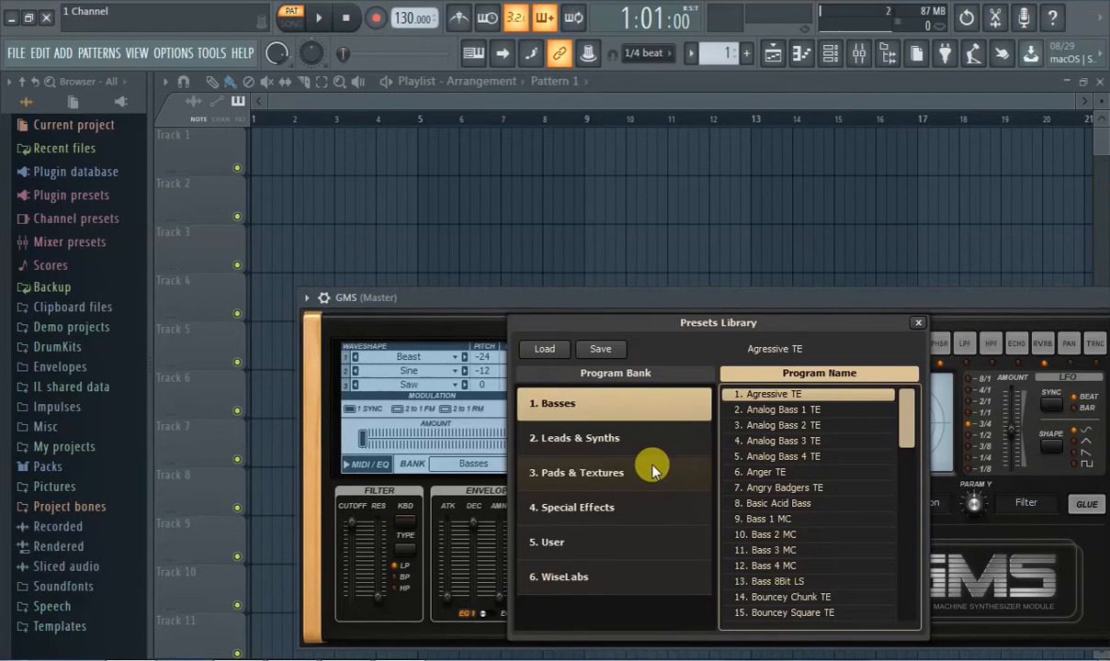
click(651, 469)
click(648, 442)
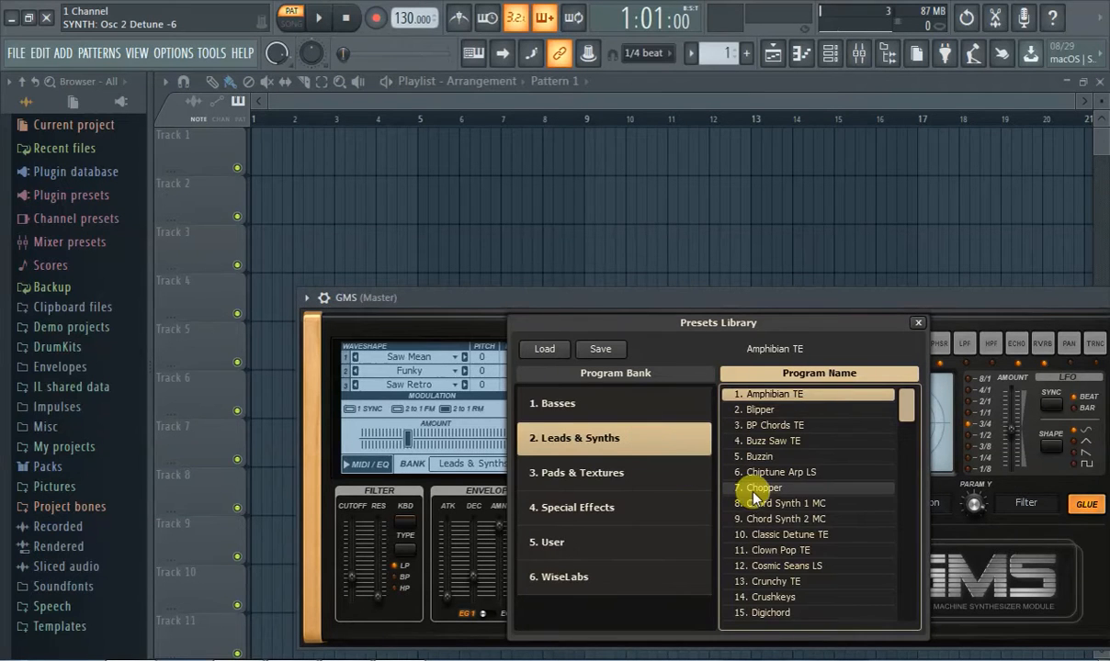
scroll(753, 494, down, 18)
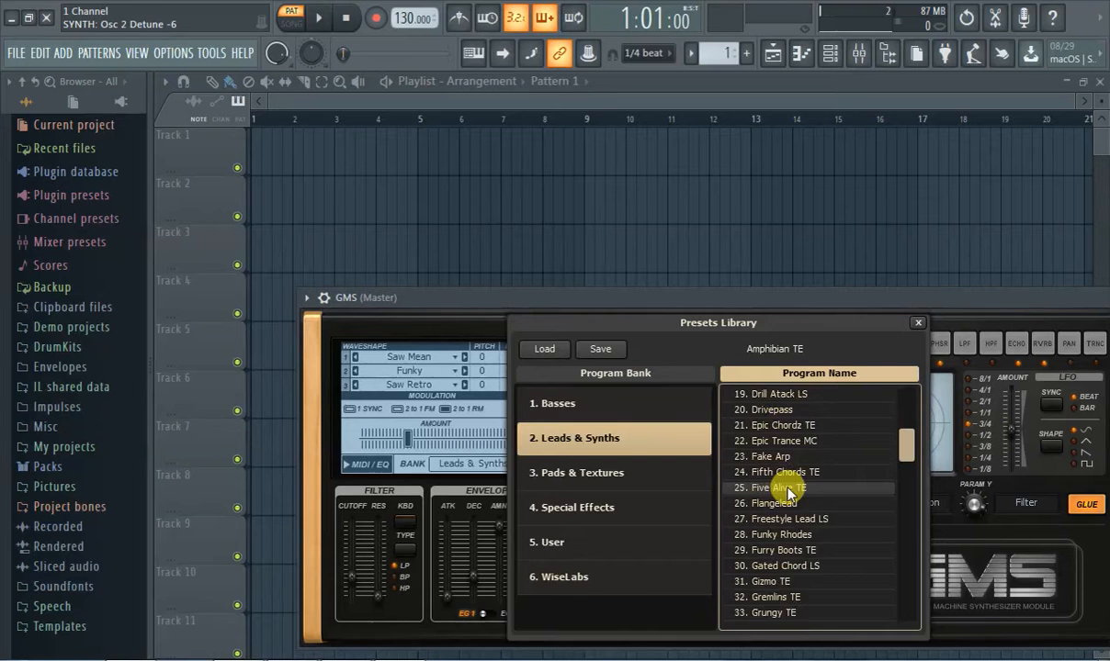
double_click(788, 489)
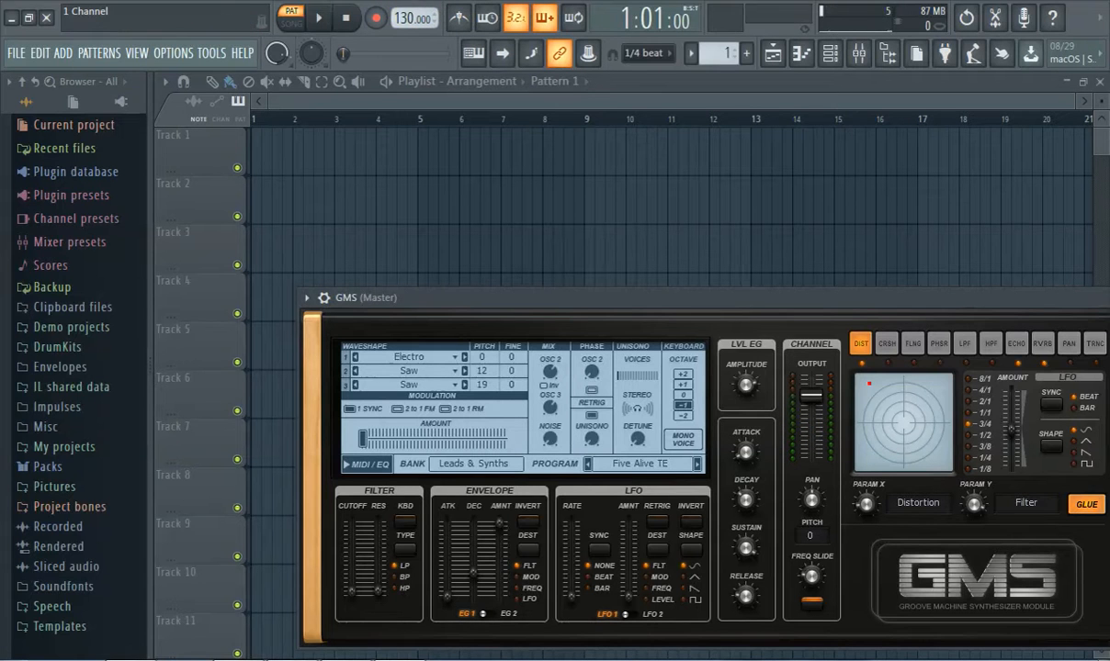
Step: Set the project tempo to 140 BPM and the main snap to Beat
right_click(405, 20)
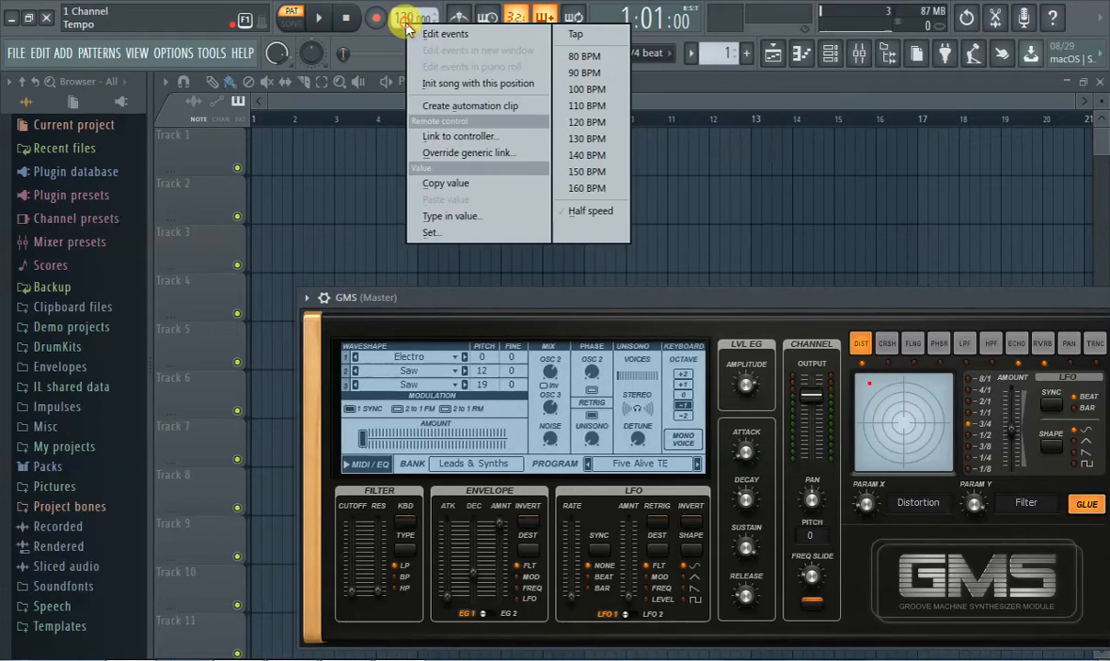
click(580, 155)
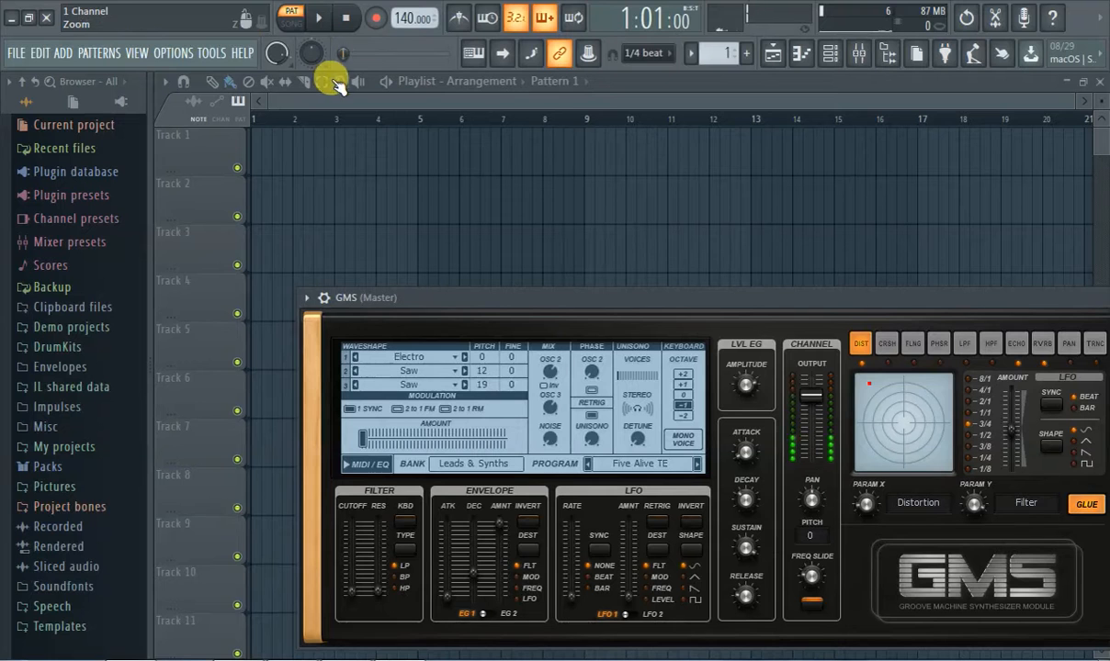
click(645, 52)
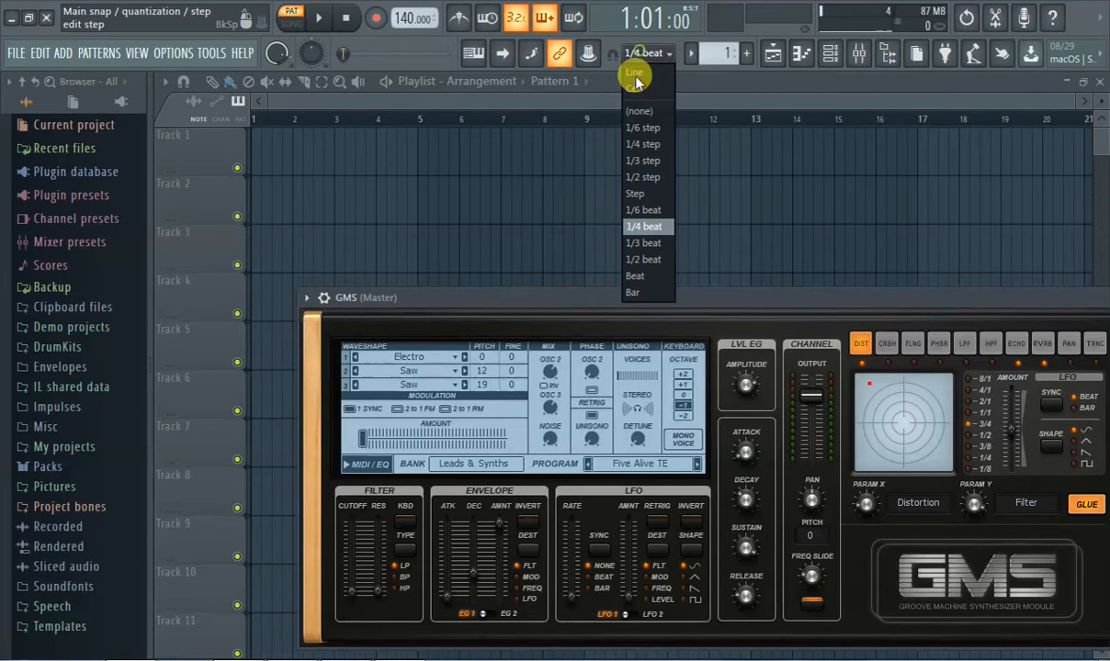
click(634, 276)
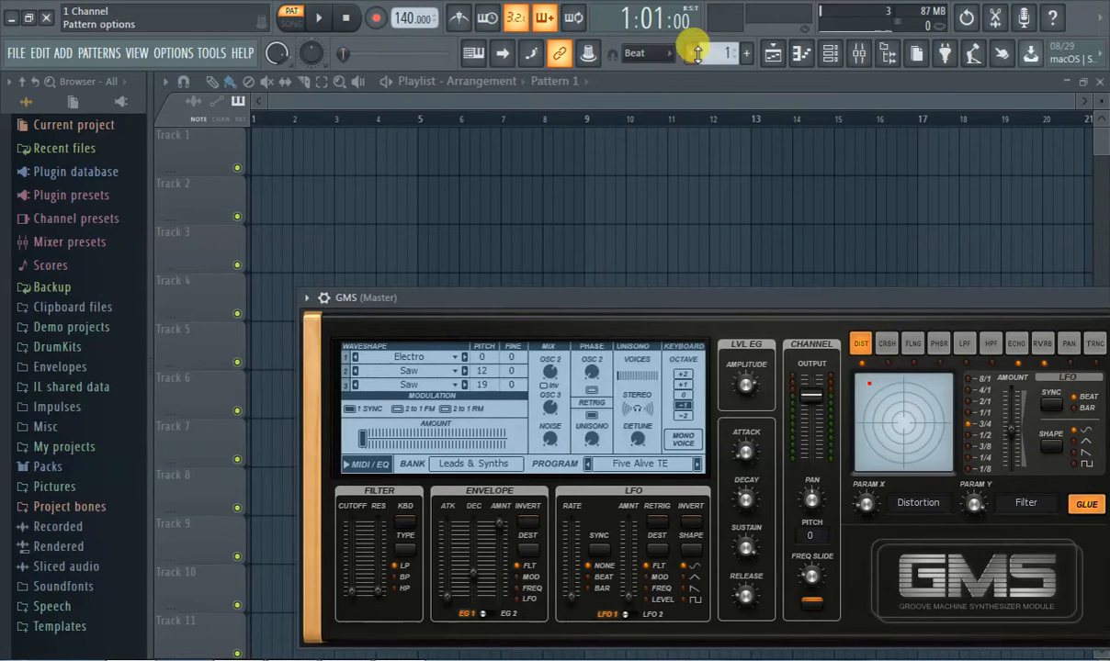
Step: Place a Pattern 1 clip at bar 1 on Track 1 of the playlist
click(746, 51)
click(768, 76)
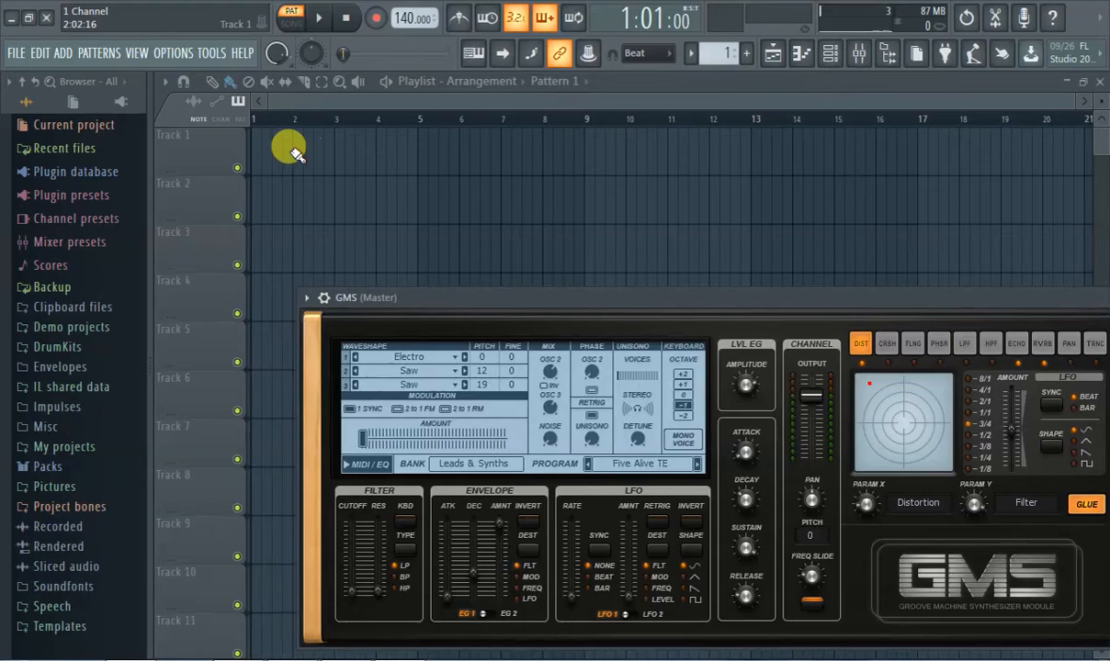
click(268, 146)
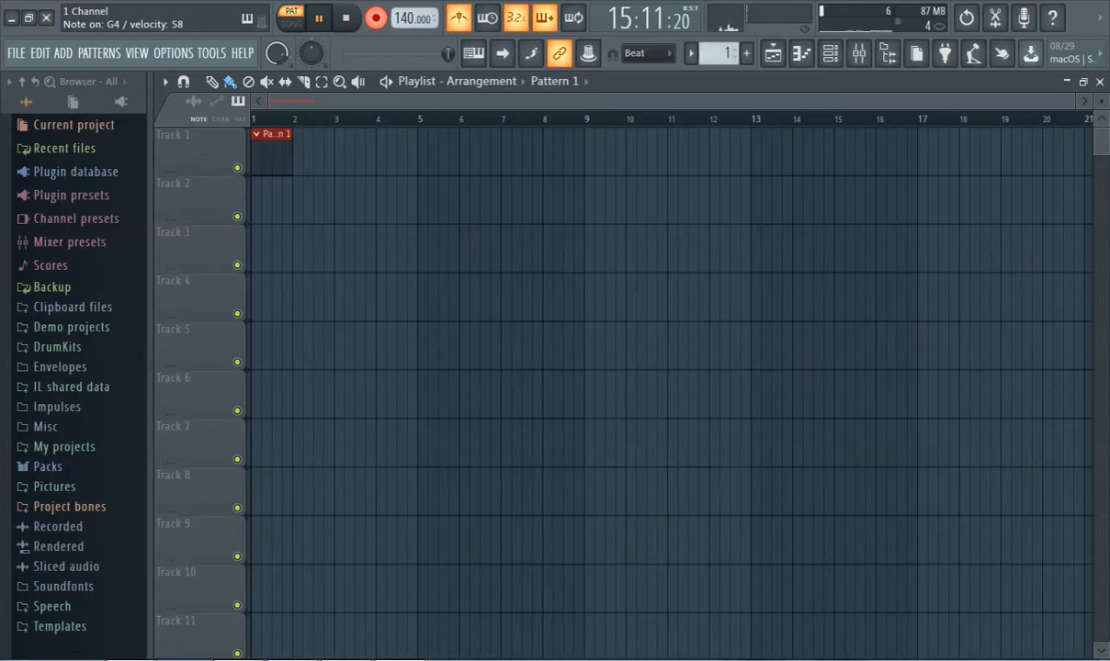
Step: Stop the recording and play the song from bar 9
click(352, 19)
click(384, 160)
click(373, 21)
click(586, 119)
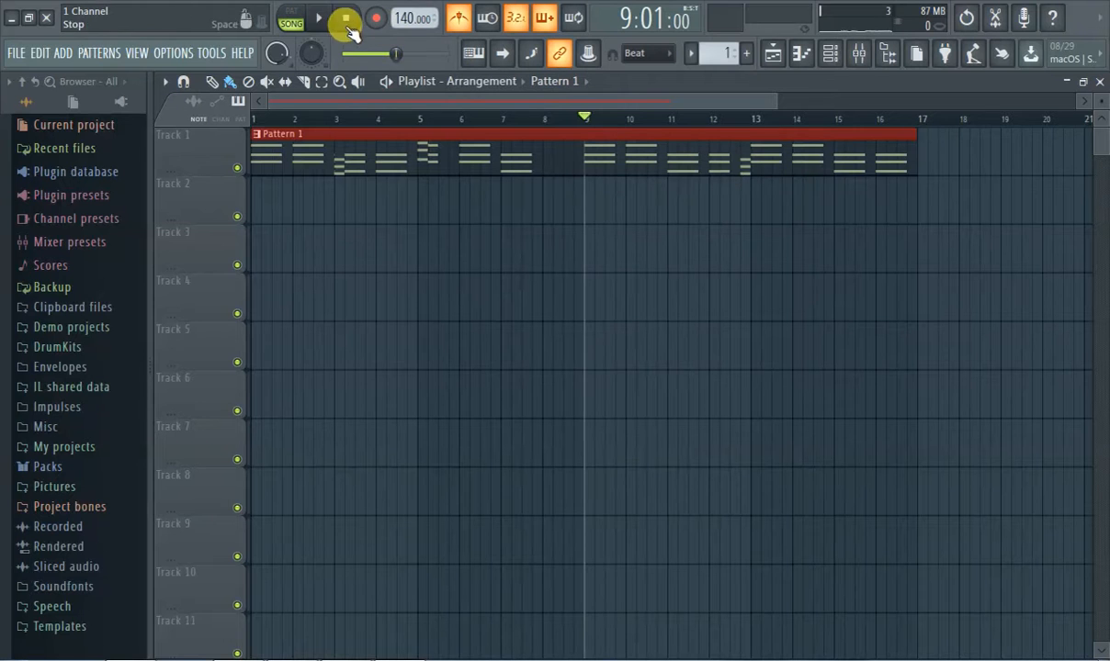
click(319, 18)
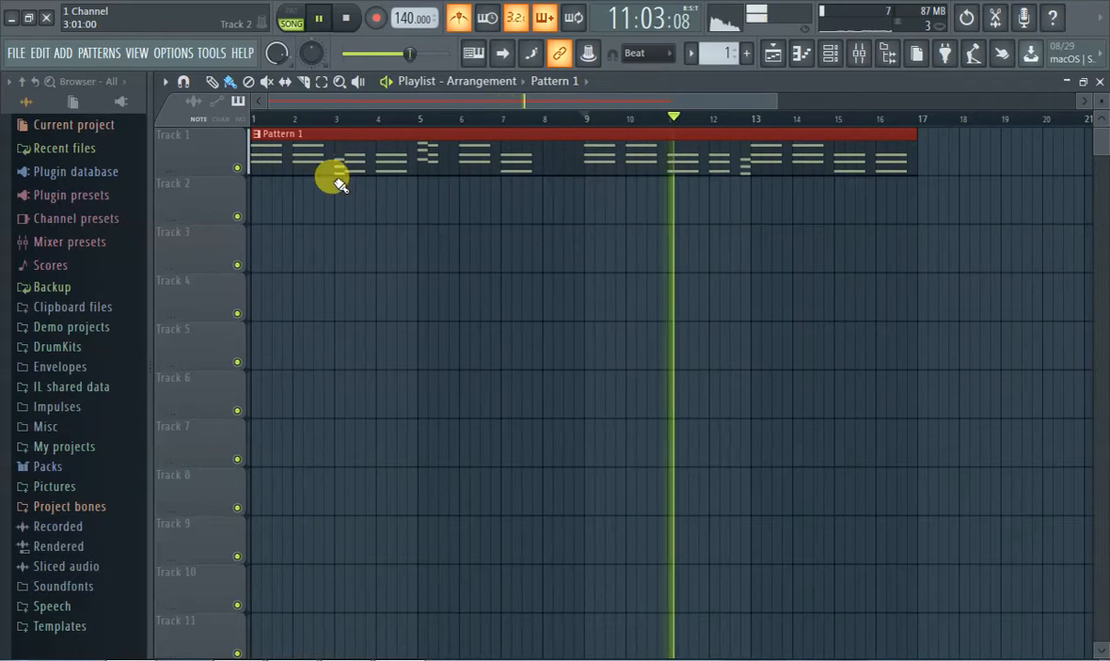
Step: Trim the first eight bars off the Pattern 1 clip, move it to bar 1 and restart playback there
drag(249, 163, 587, 156)
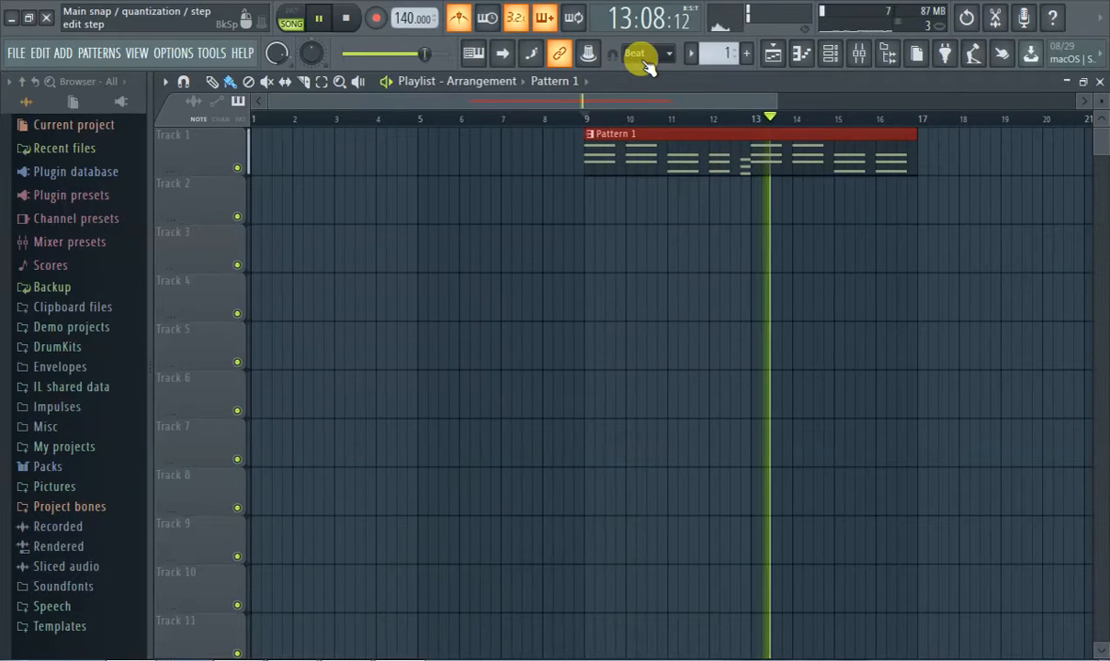
drag(710, 133, 166, 191)
drag(312, 194, 265, 118)
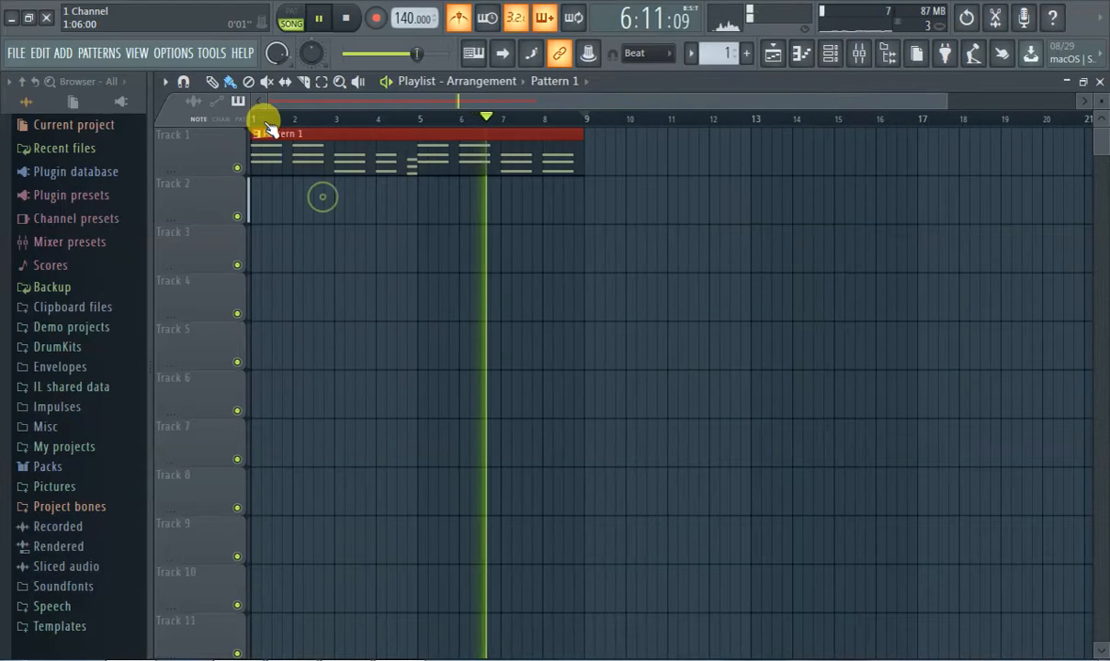
Step: Place a second trimmed Pattern 1 clip on Track 1 at bar 9, removing the misplaced copy
click(595, 147)
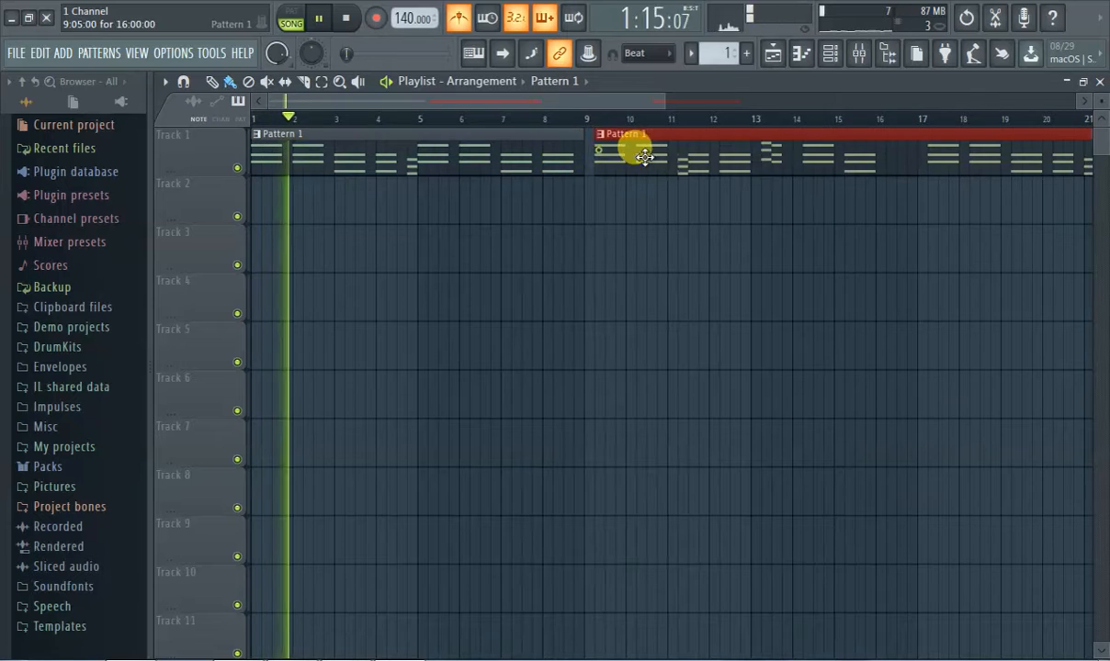
right_click(639, 157)
click(588, 149)
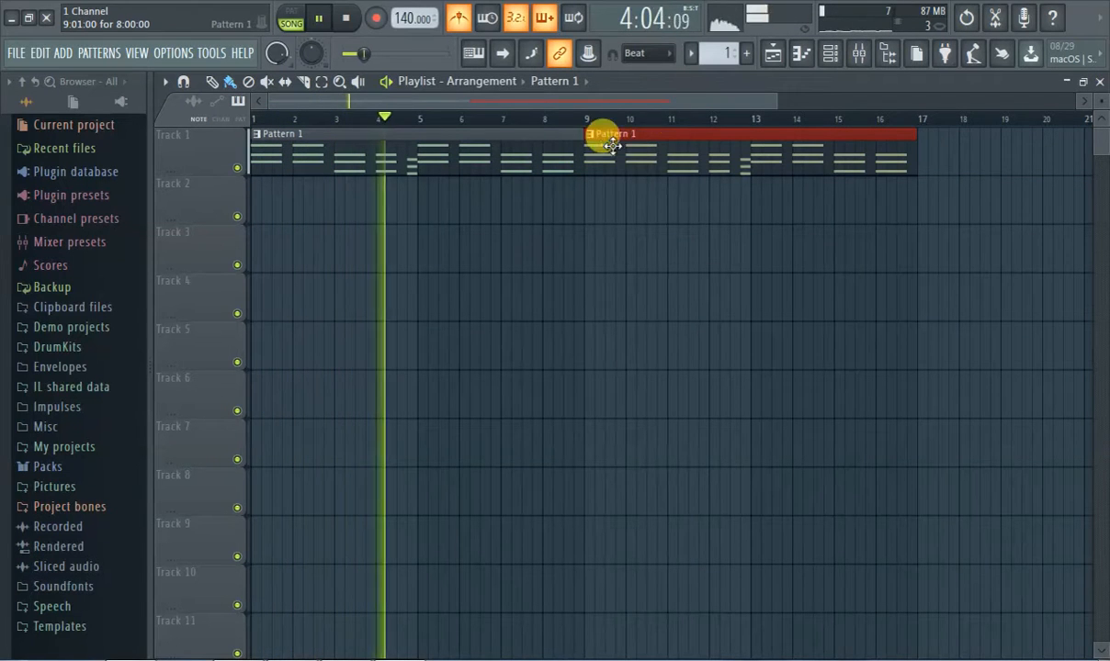
click(857, 53)
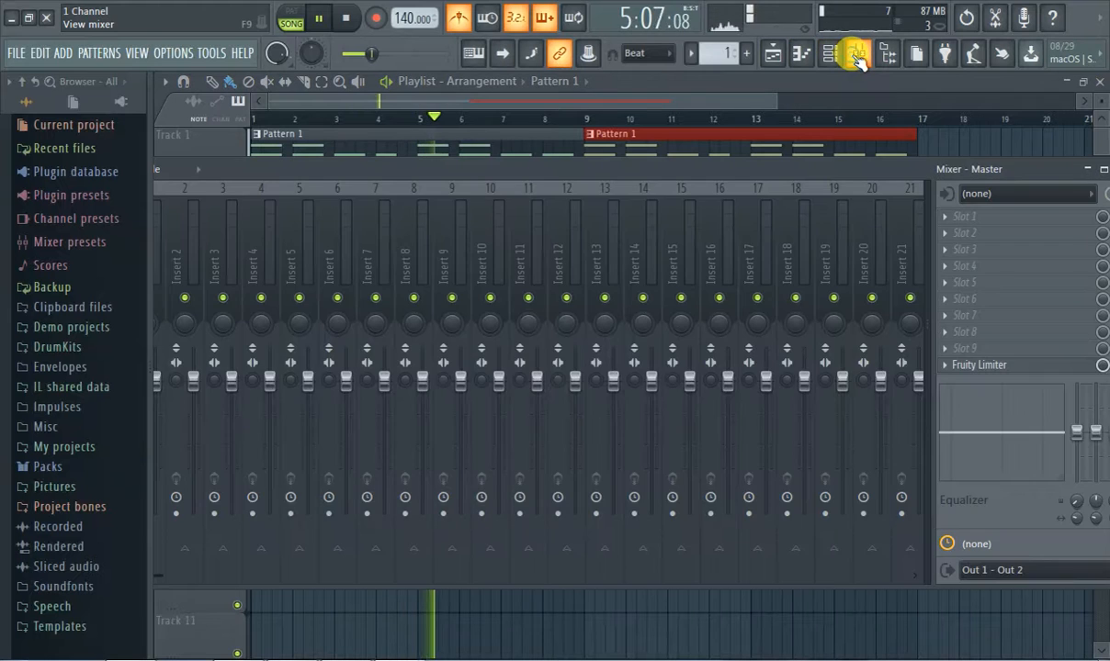
click(857, 54)
click(799, 53)
click(799, 53)
Step: Load the Gross Beat effect into slot 1 of the GMS channel's mixer track, Insert 5
click(827, 53)
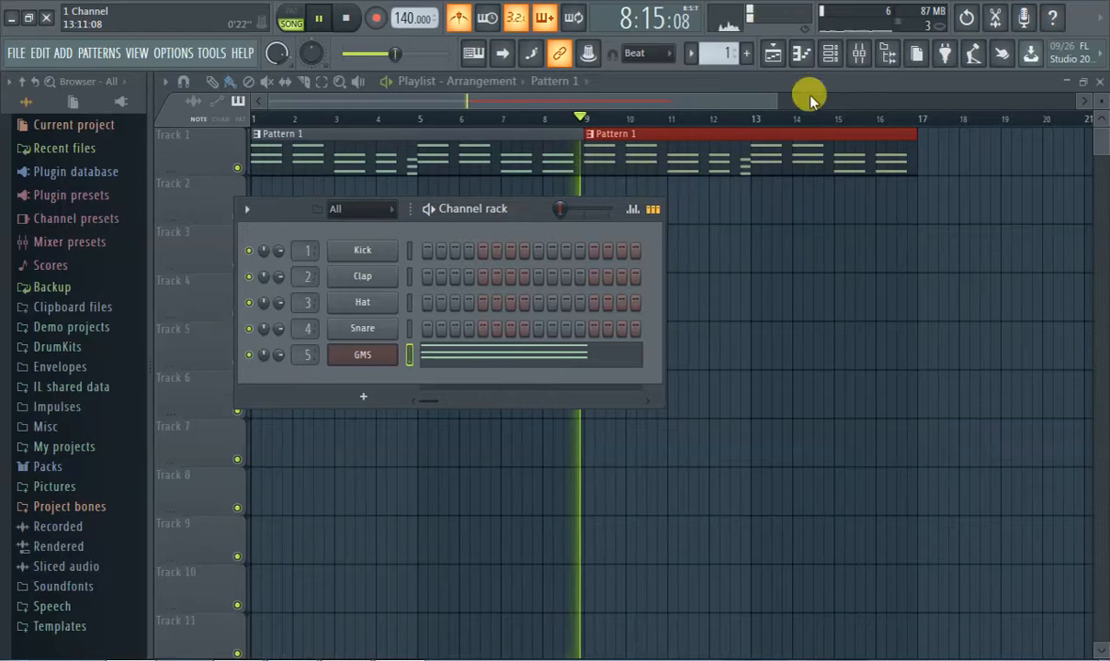
click(870, 58)
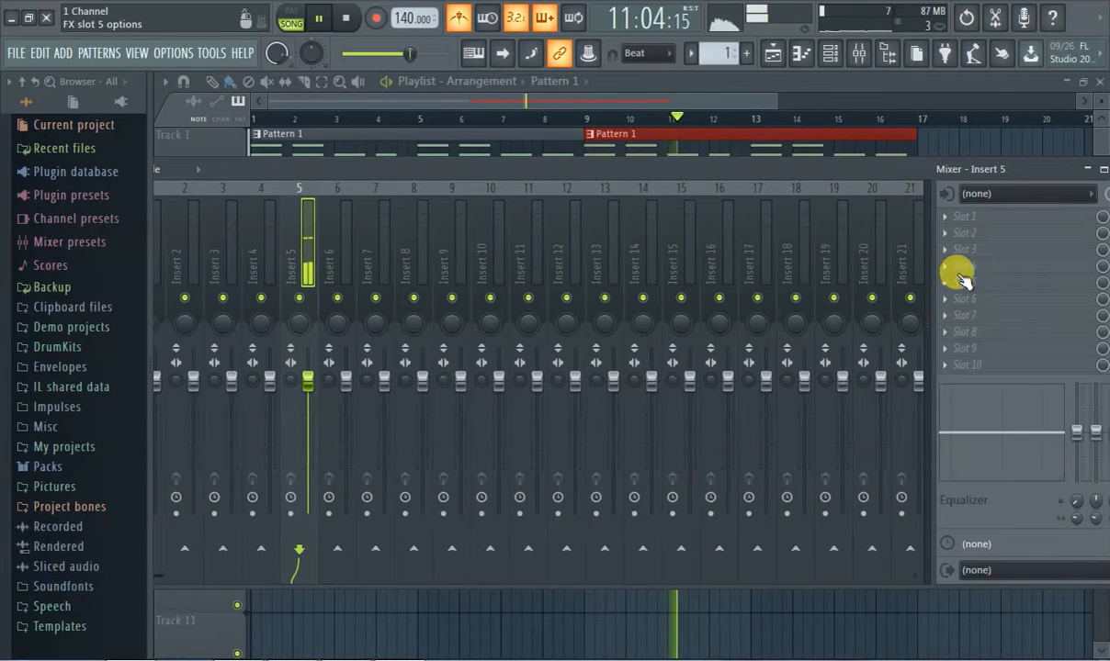
click(968, 217)
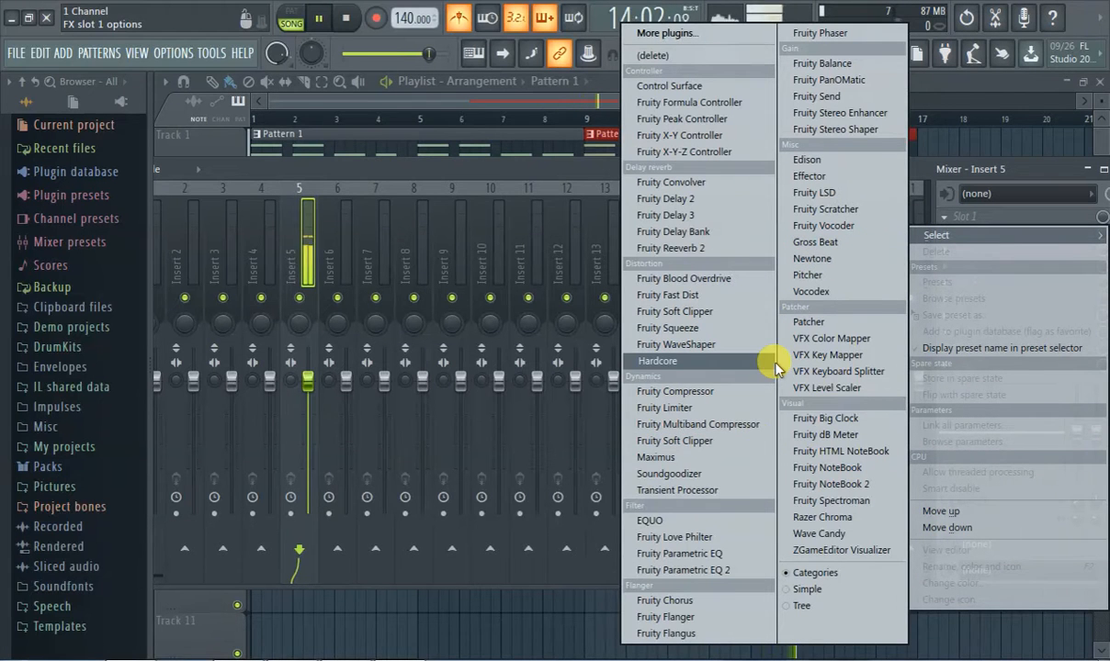
click(815, 242)
Step: Audition the time patterns Basic 9, 6, 1, 2, 4 and 5 in Gross Beat, and settle on Basic 8
click(353, 390)
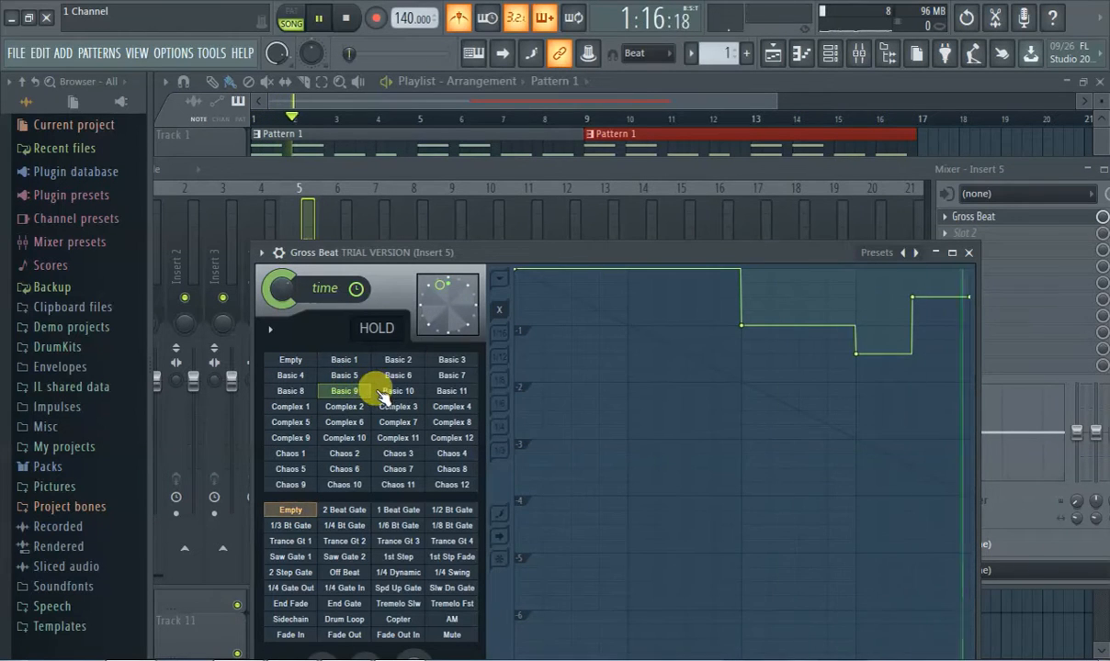
click(381, 378)
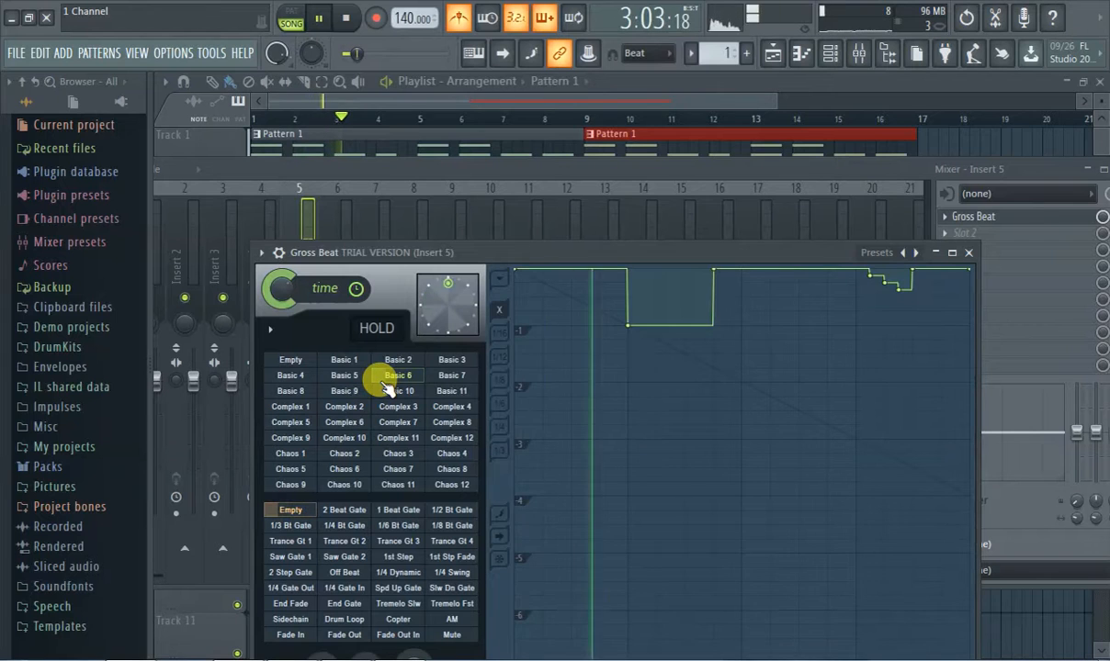
click(353, 360)
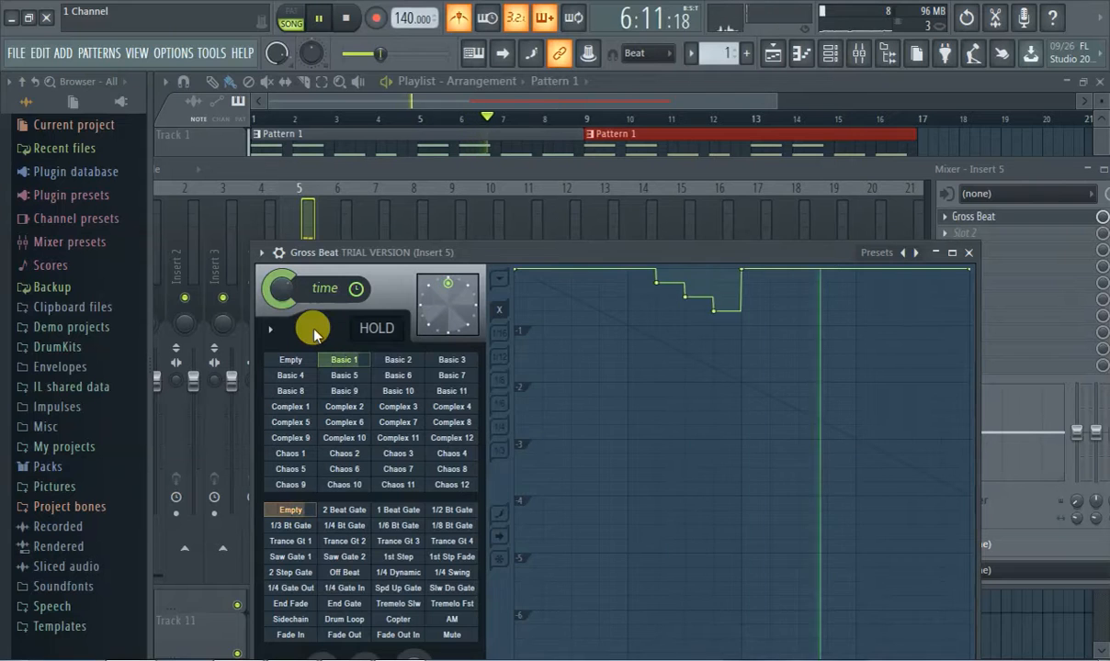
click(389, 359)
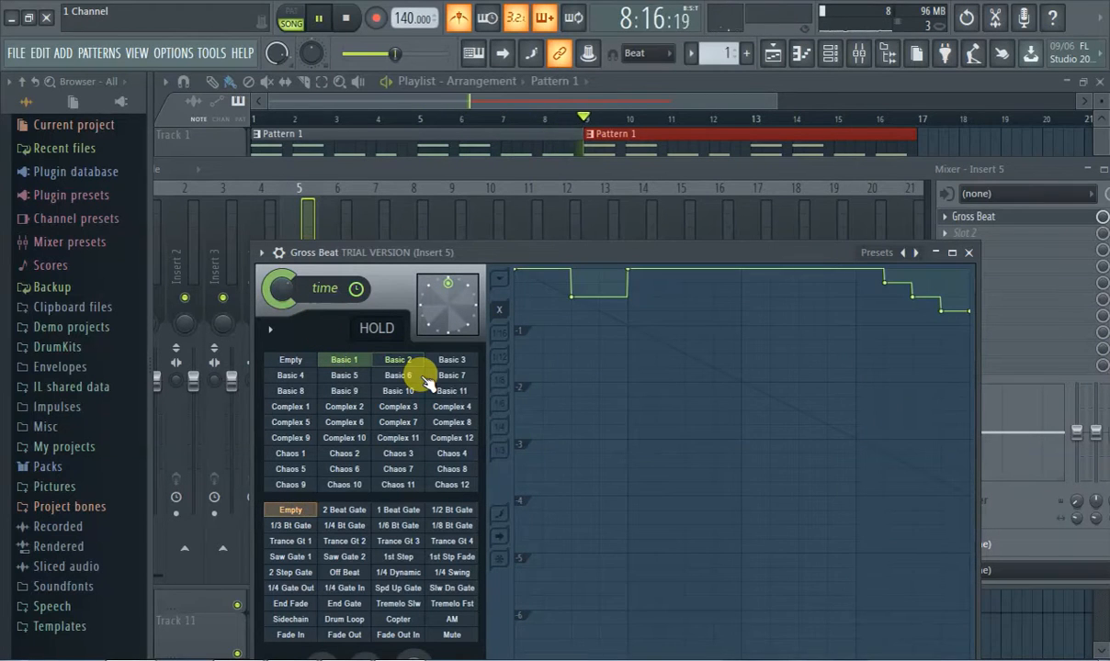
click(291, 375)
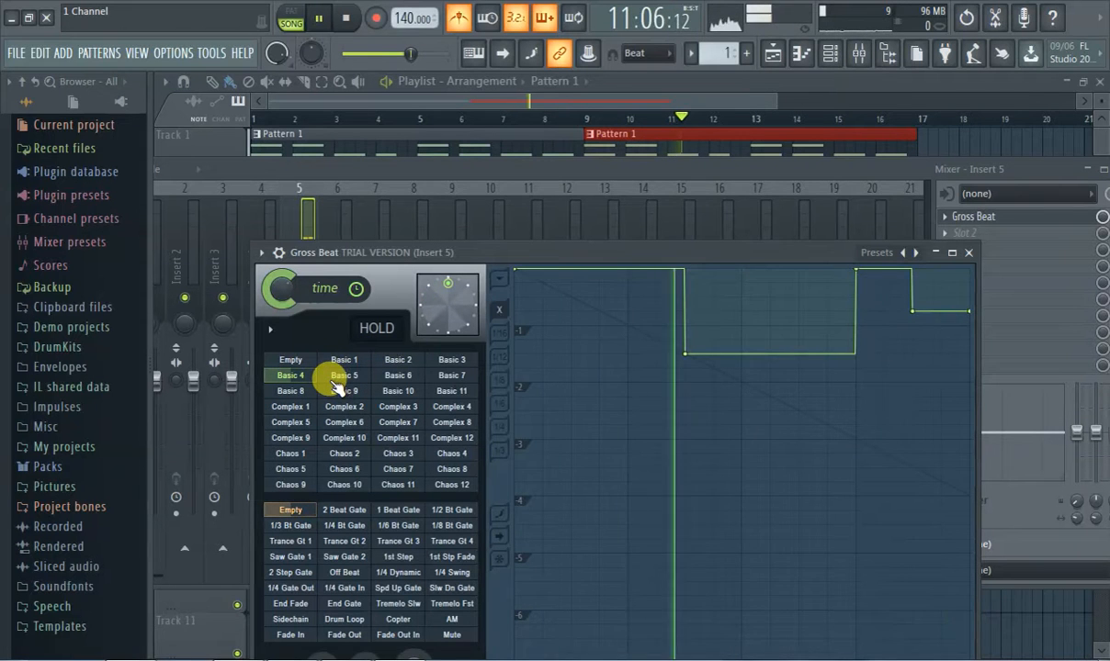
click(335, 379)
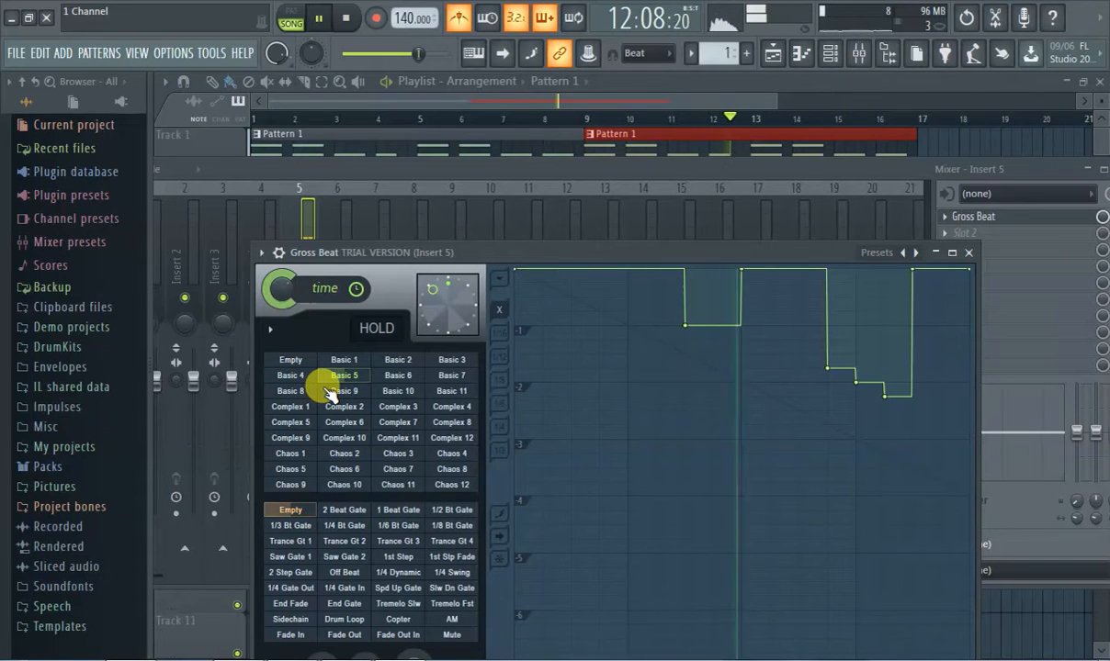
click(309, 393)
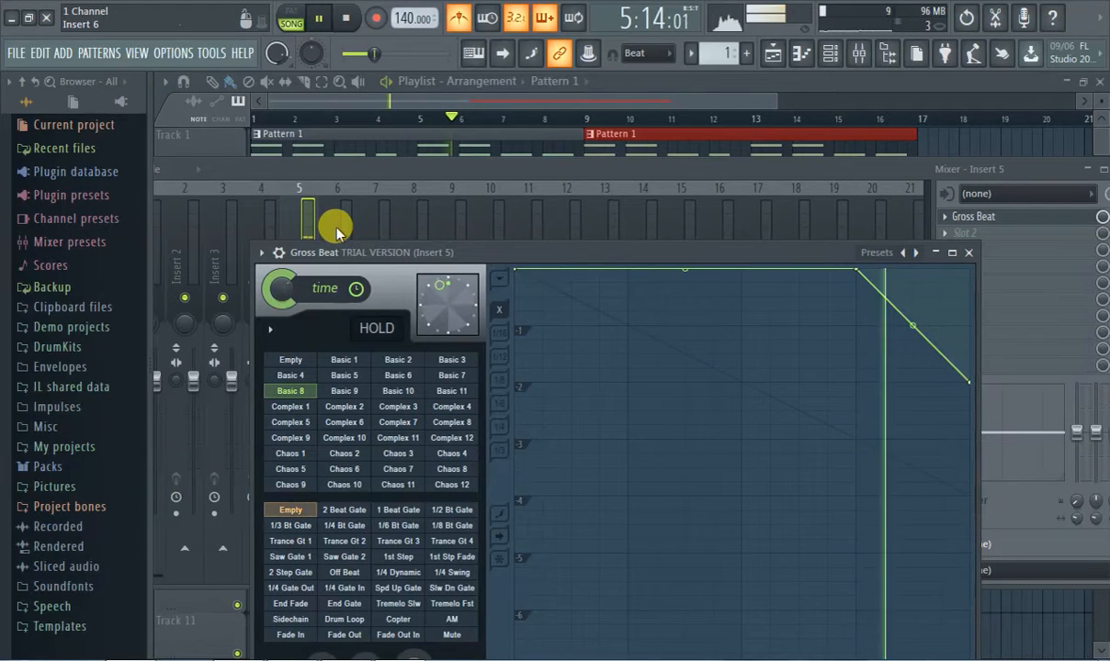
Step: Audition the volume gates 1/4, 1/6 and 1 Beat in Gross Beat, and settle on 1/2 Bt Gate
click(353, 526)
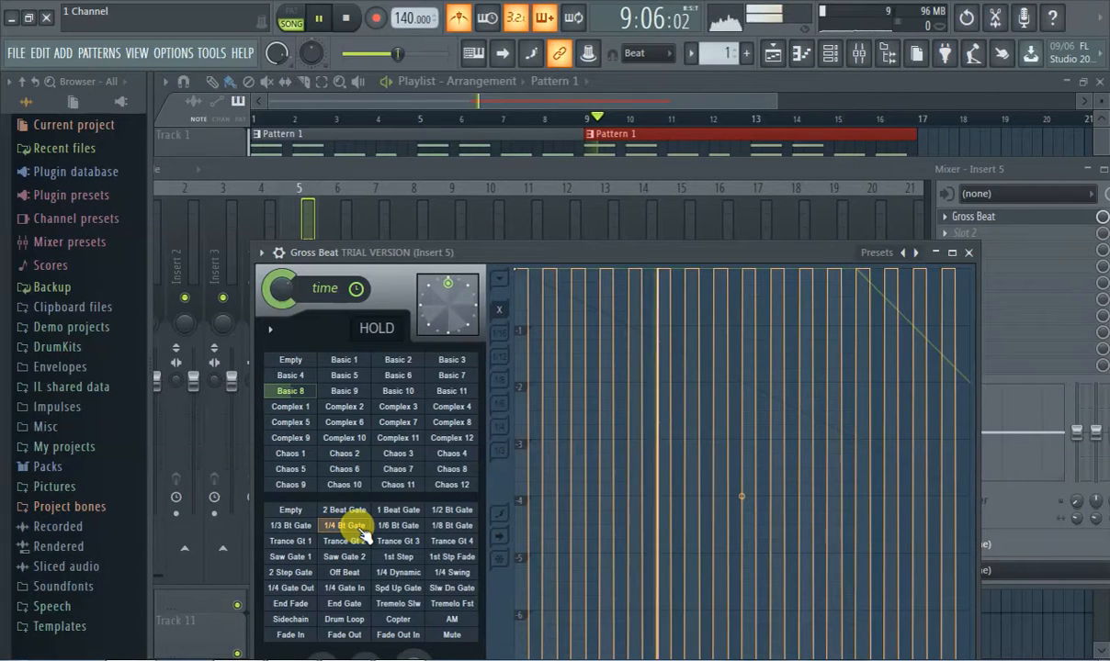
click(395, 526)
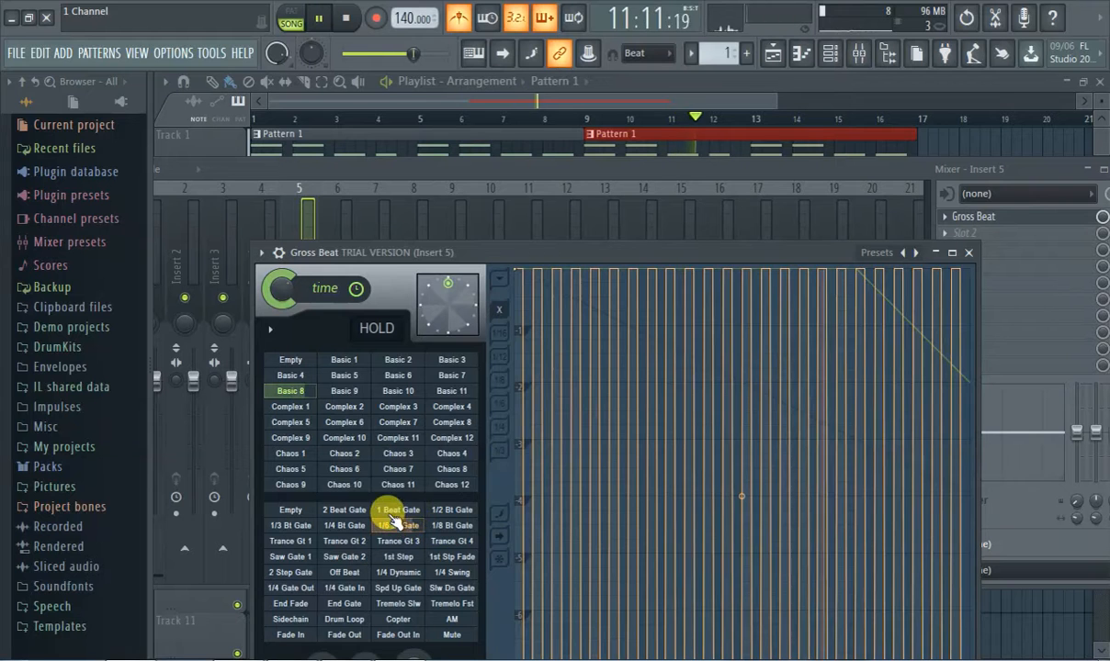
click(393, 513)
click(428, 505)
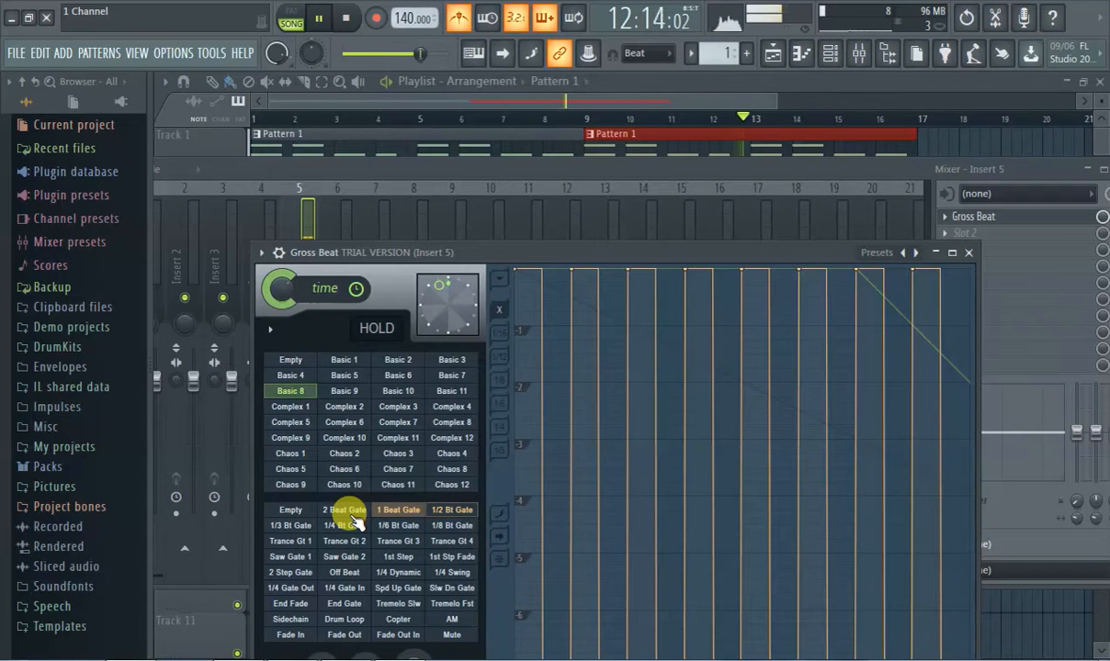
Step: Load the Pitch shifter preset in Gross Beat and try its Arp 1 time pattern
click(260, 252)
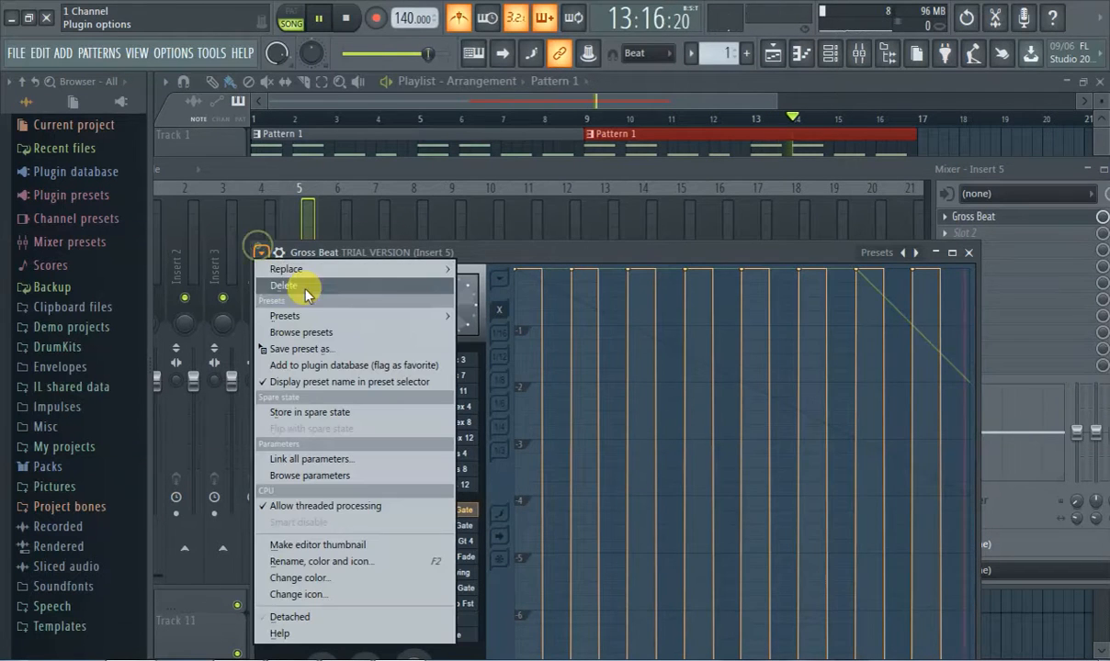
mouse_move(331, 317)
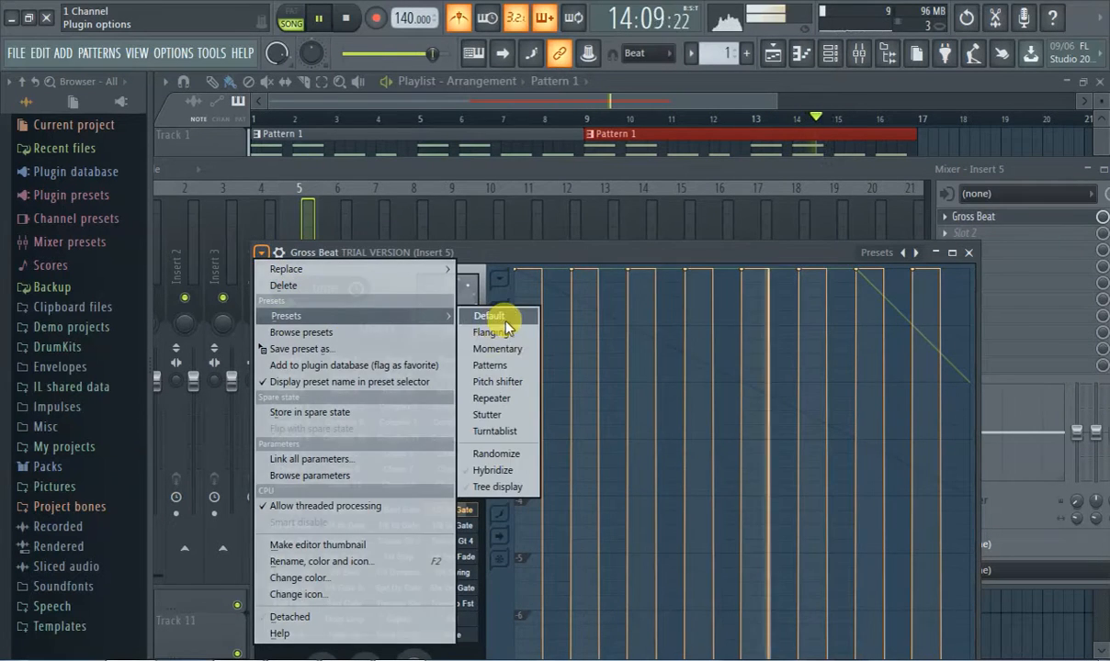
click(500, 381)
click(349, 456)
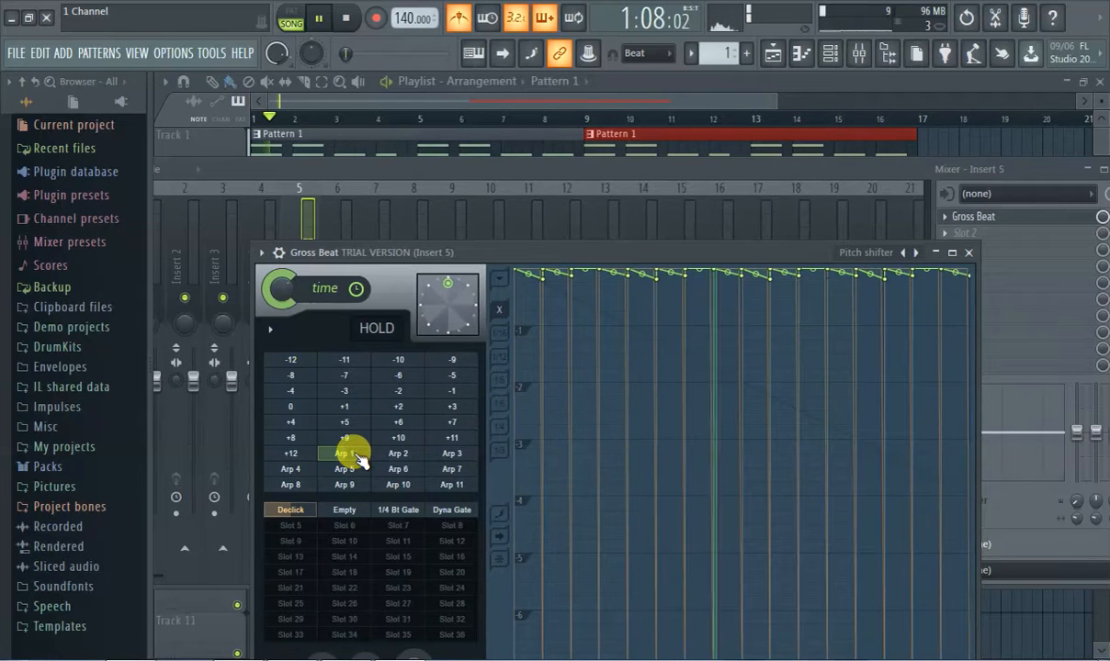
Step: Audition the time patterns -12, +1, Arp 1 and Arp 2, and settle on Arp 6 with the Empty volume pattern
click(313, 361)
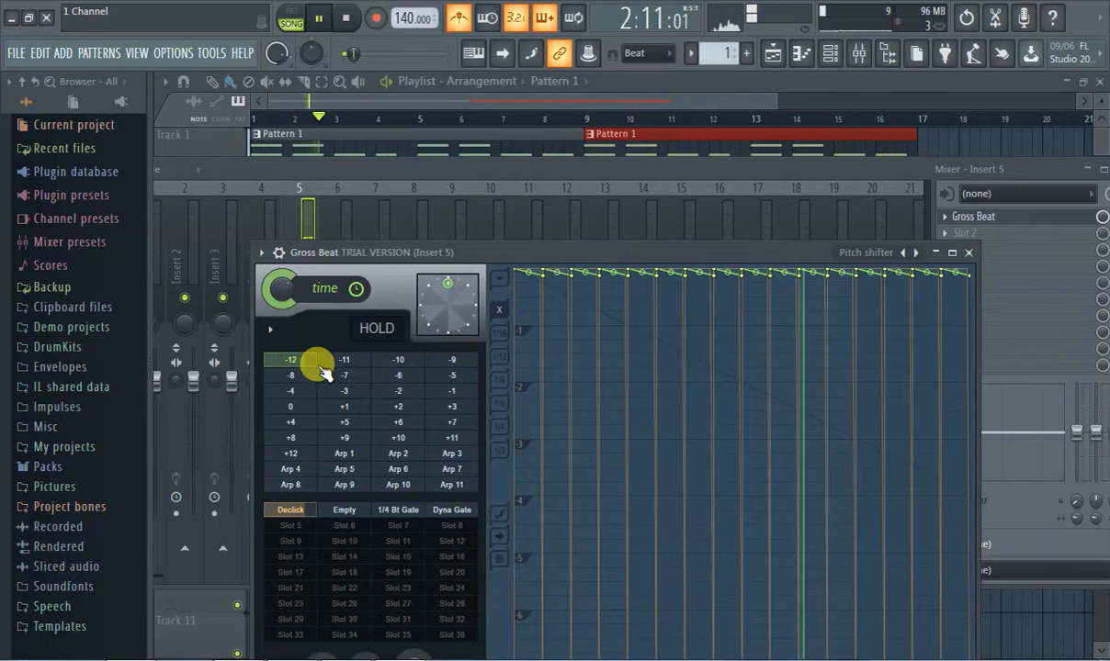
click(353, 409)
click(348, 453)
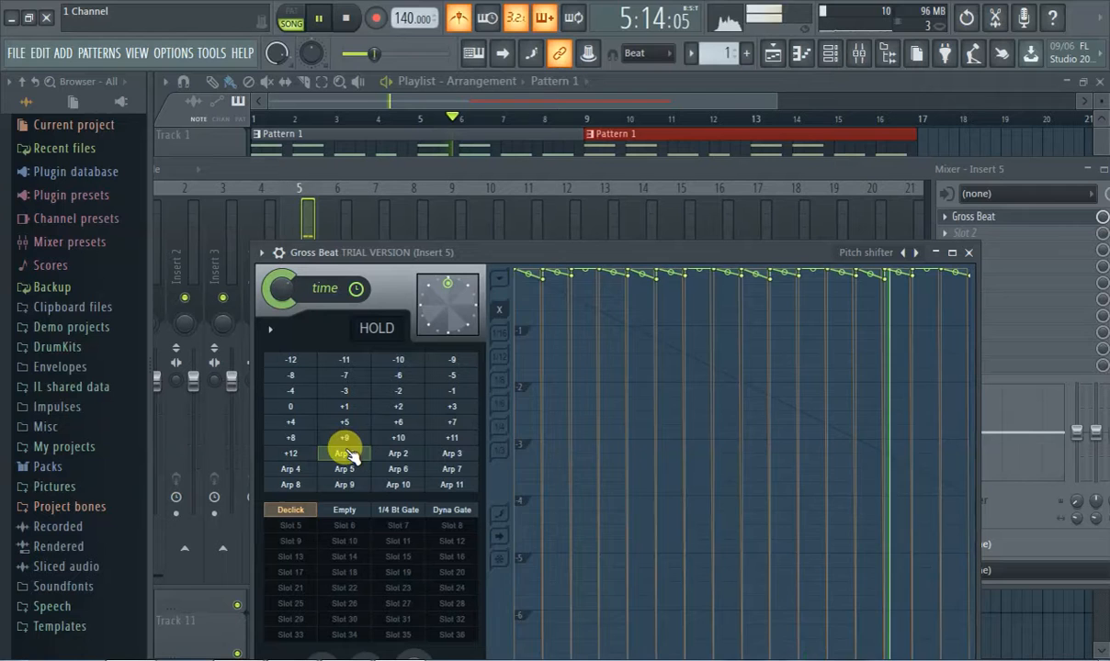
click(403, 456)
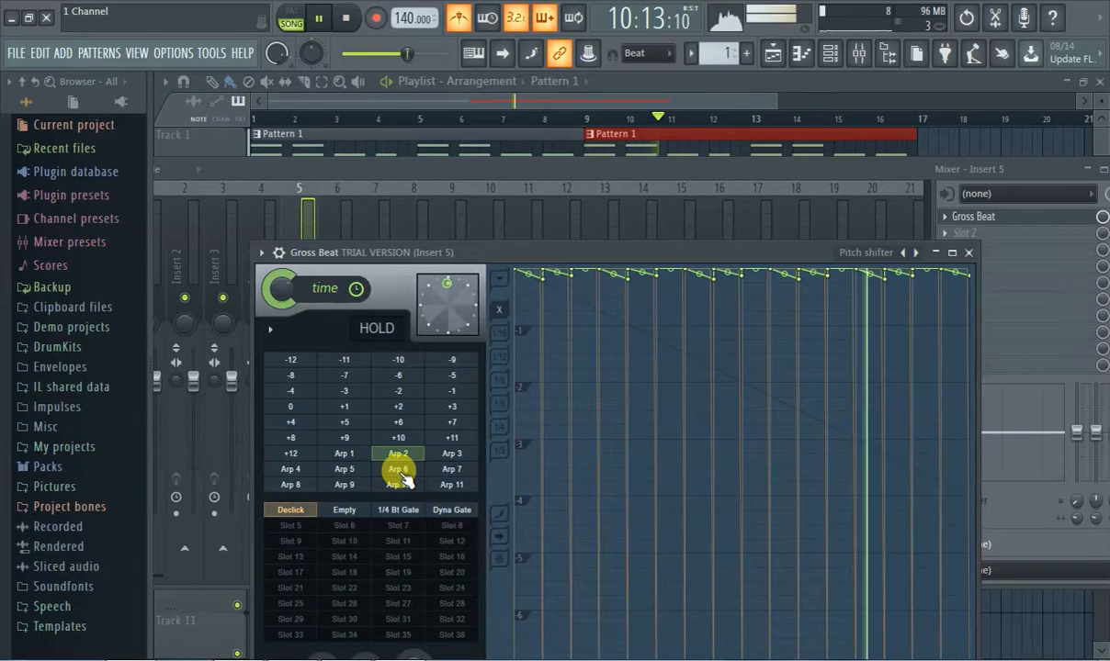
click(401, 471)
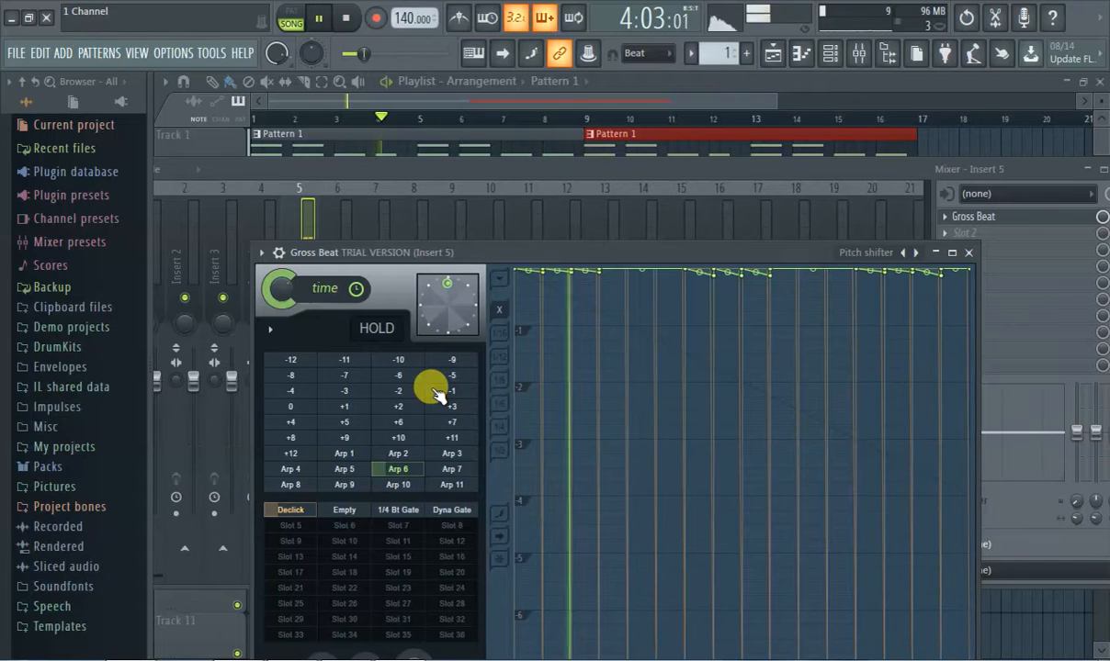
click(342, 511)
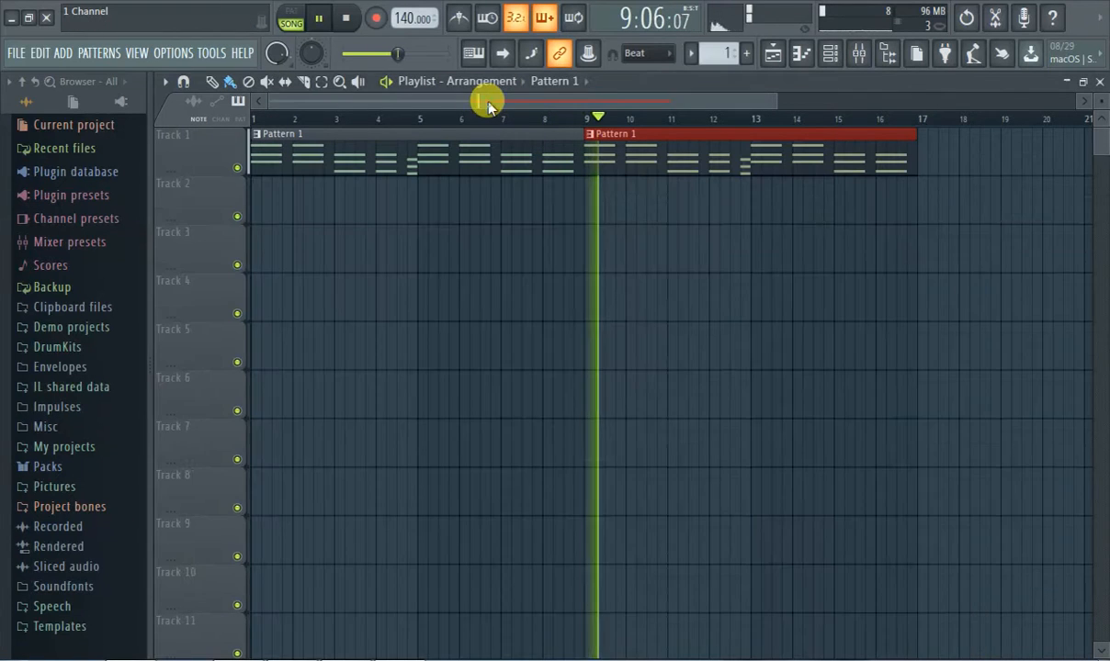
Step: Create Pattern 2 and place its clip at bar 1 of Track 2 in the playlist
click(487, 101)
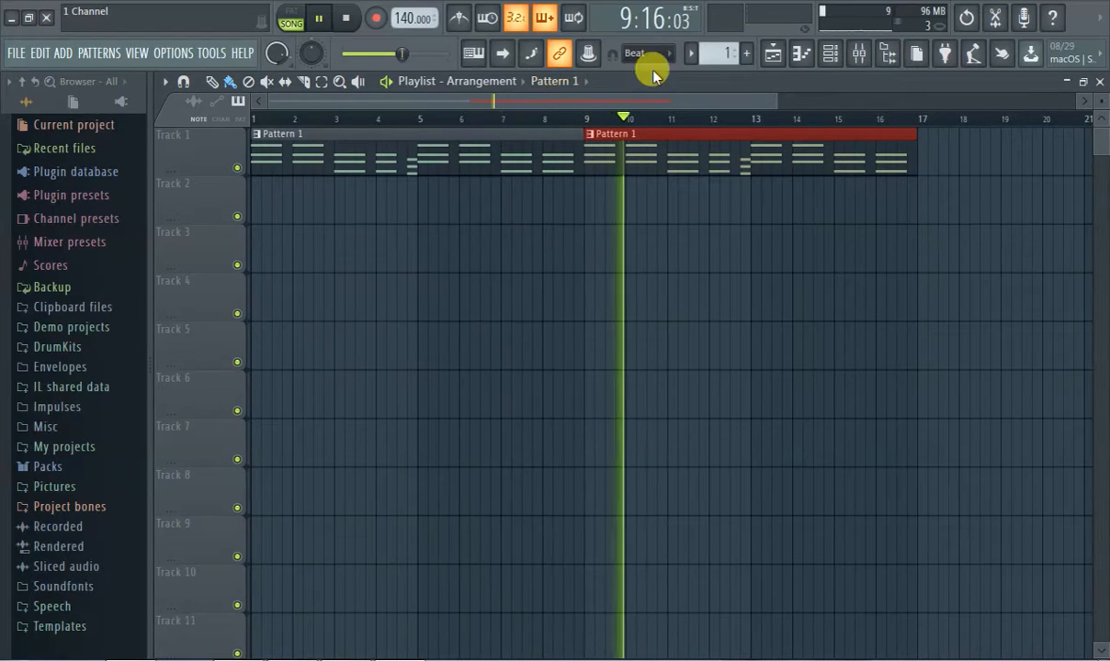
click(746, 54)
click(264, 204)
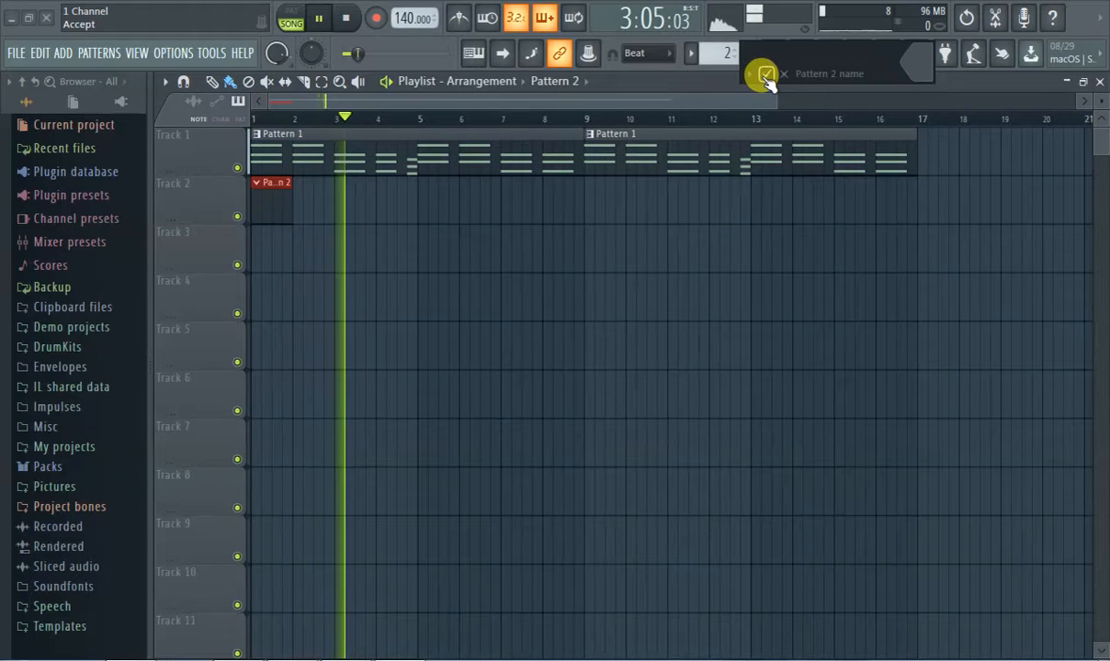
Step: Clone the GMS channel in the channel rack and route the clone to mixer track 6
click(801, 52)
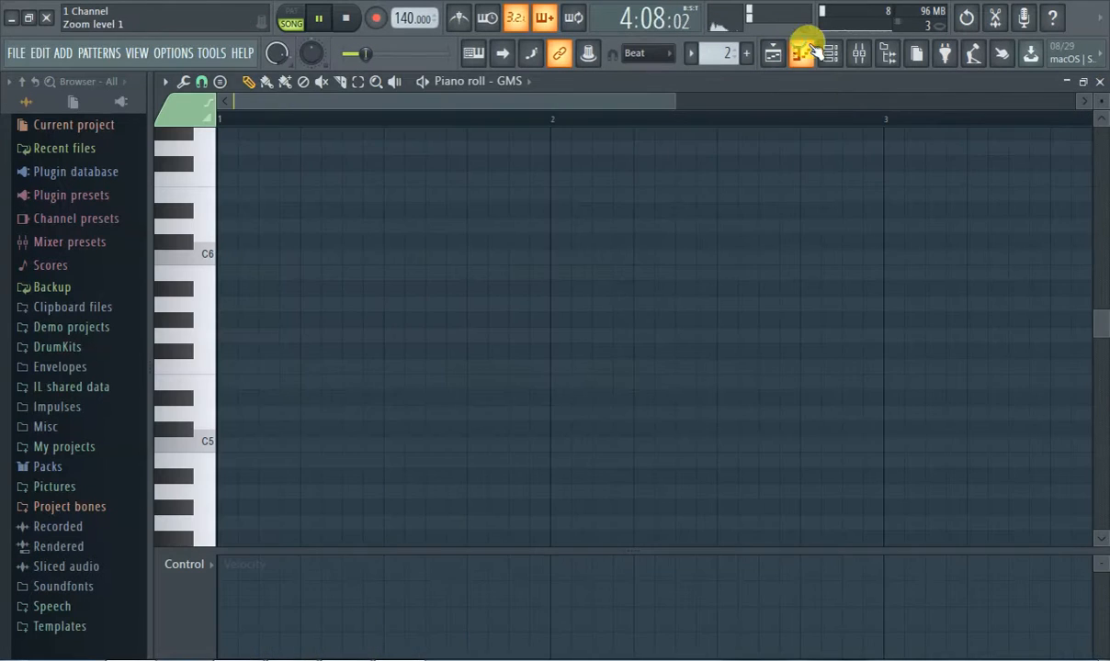
click(773, 54)
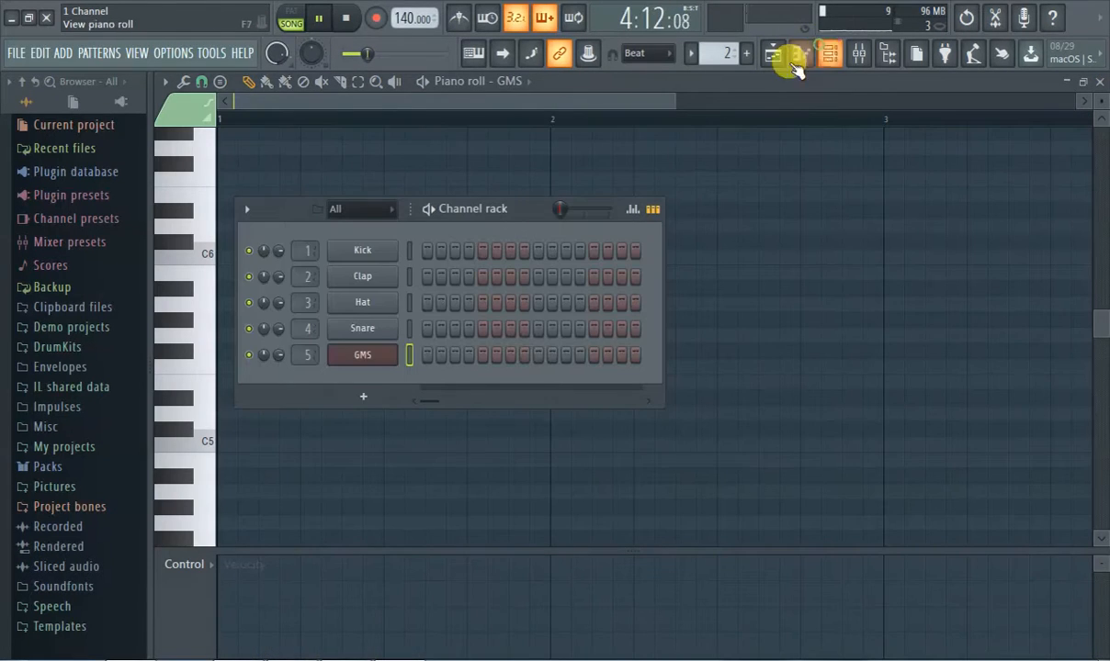
right_click(361, 358)
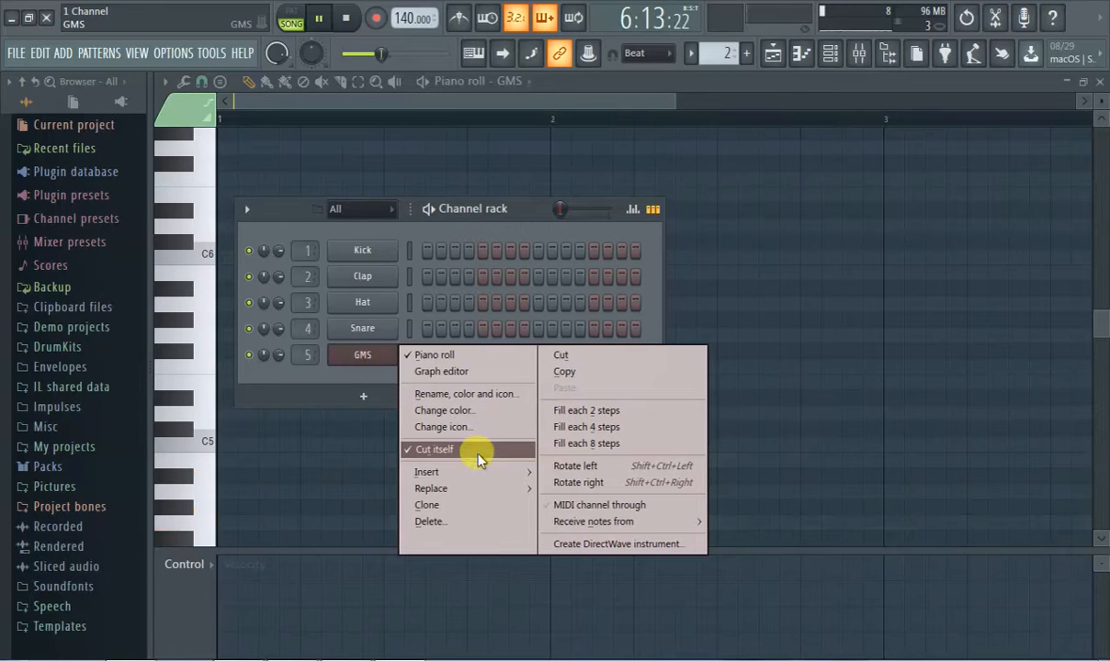
click(455, 506)
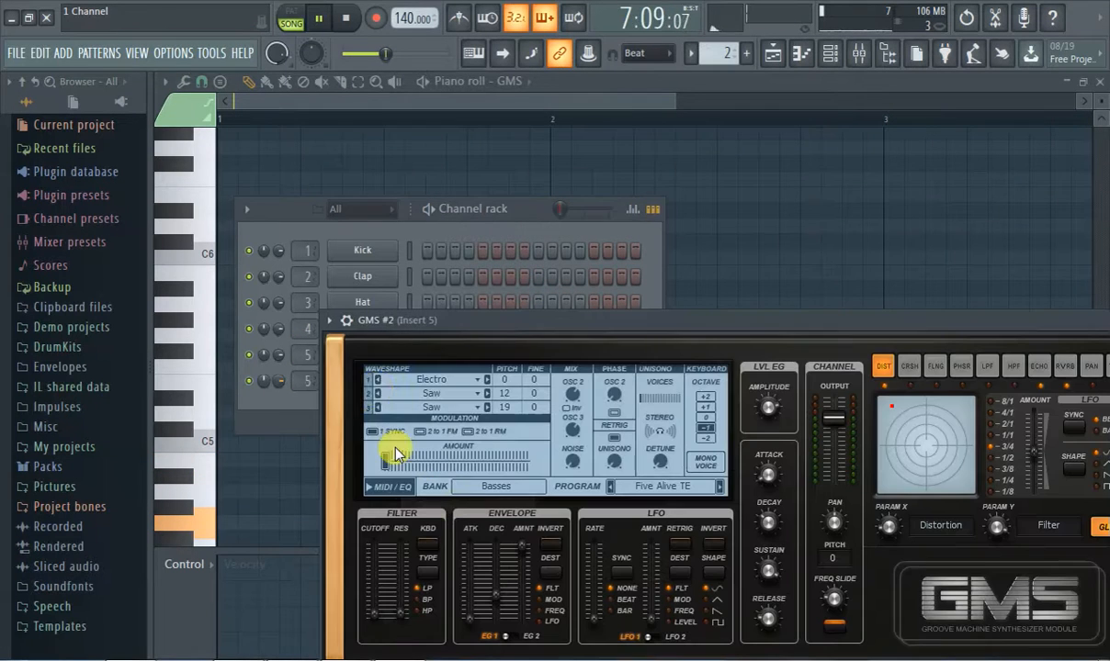
click(308, 390)
Step: Make the GMS #2 channel active and open its synth window over the playlist
click(364, 384)
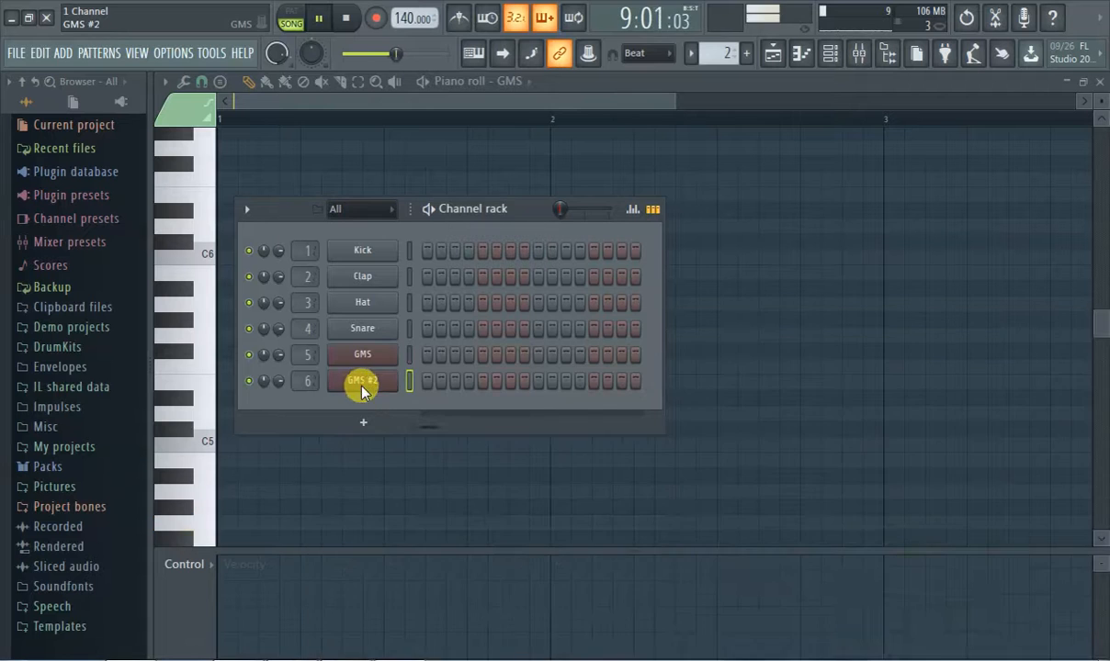
click(364, 384)
click(535, 111)
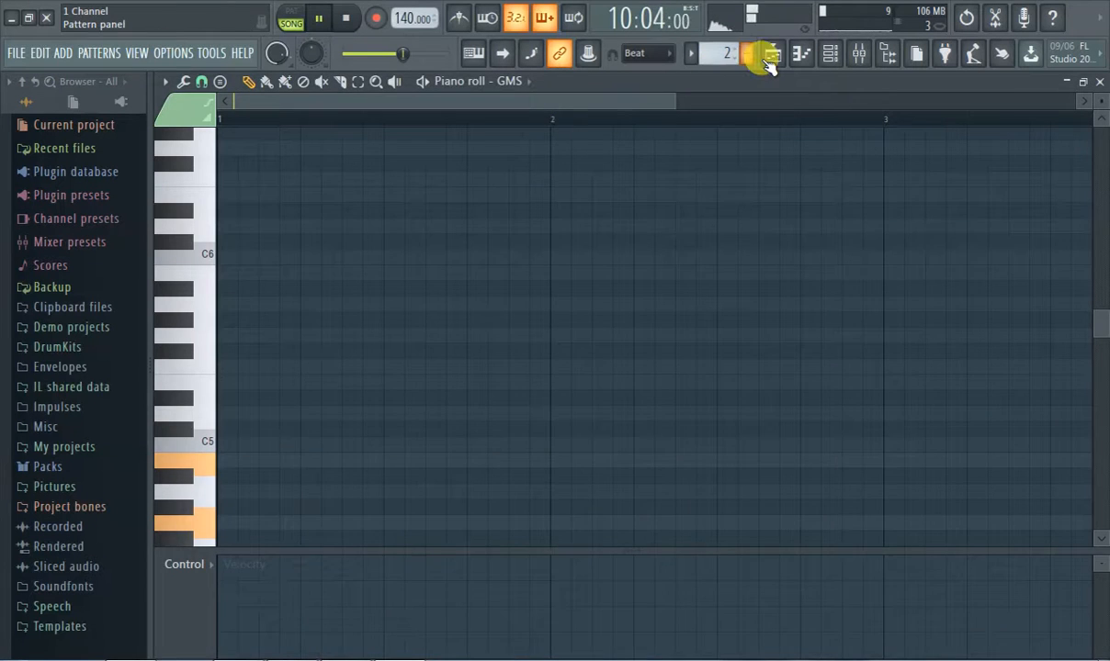
click(772, 54)
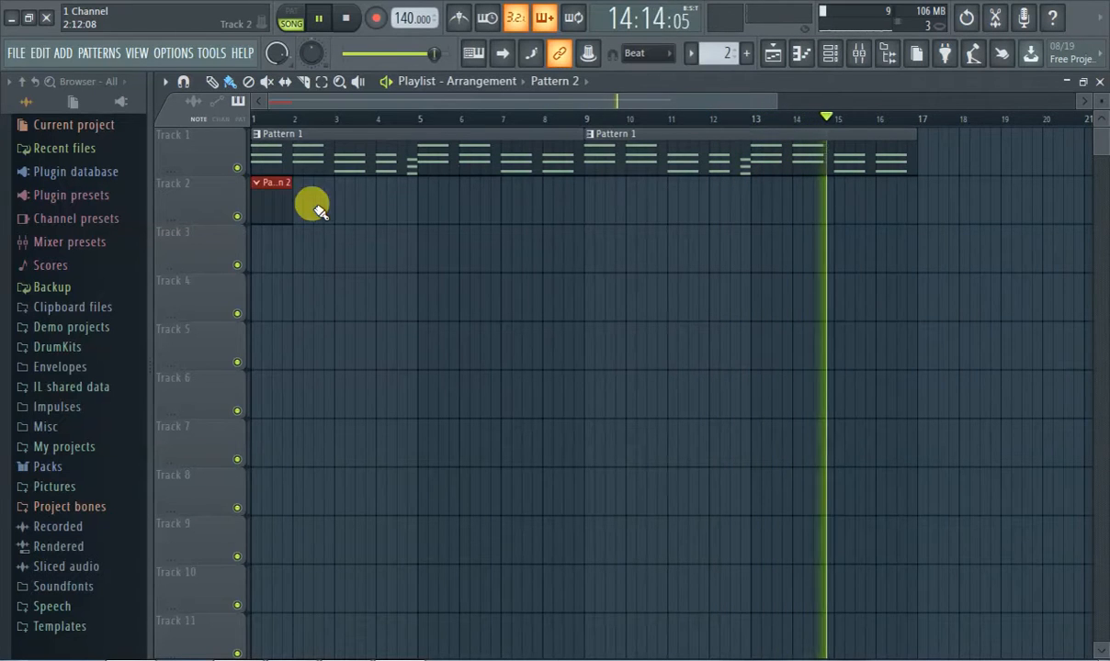
click(802, 54)
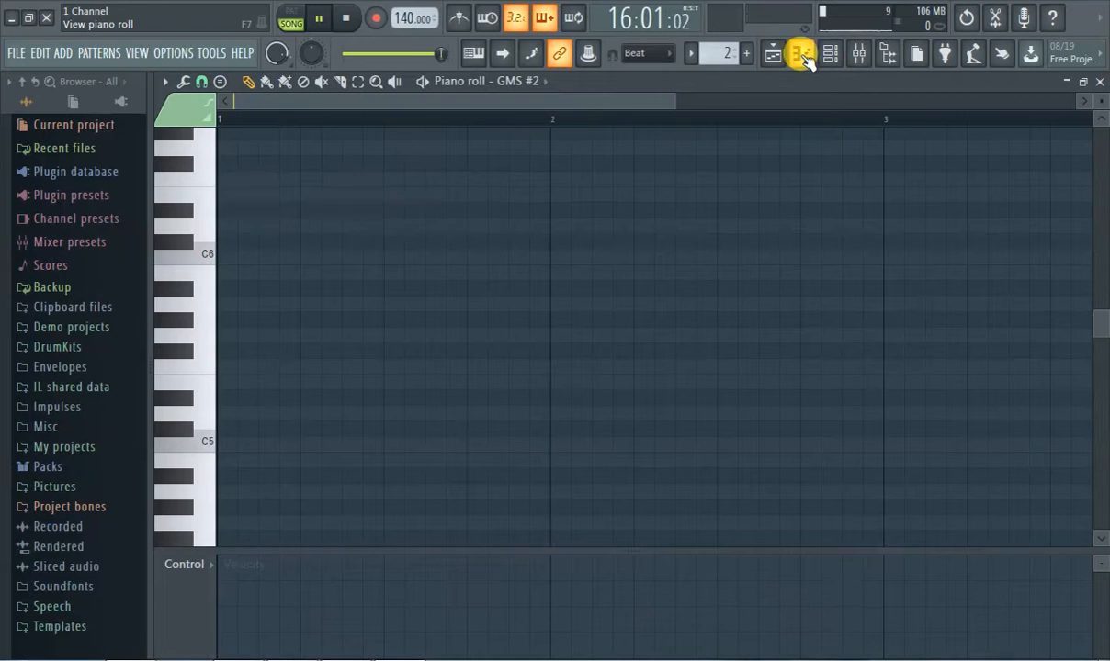
click(802, 53)
click(829, 54)
click(362, 378)
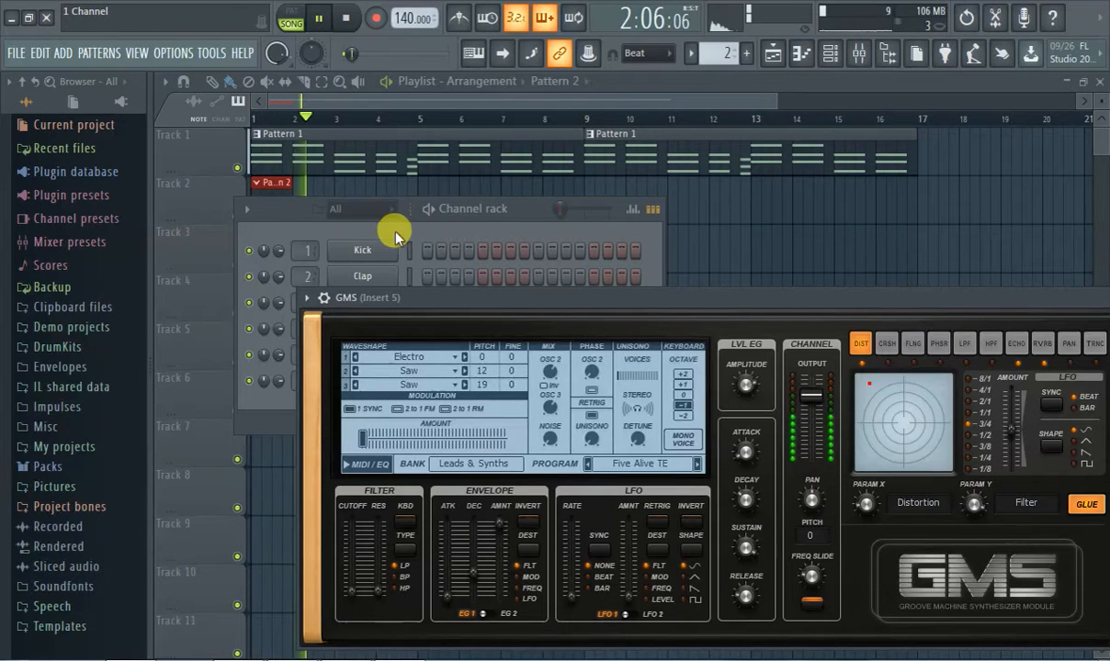
click(395, 237)
click(367, 380)
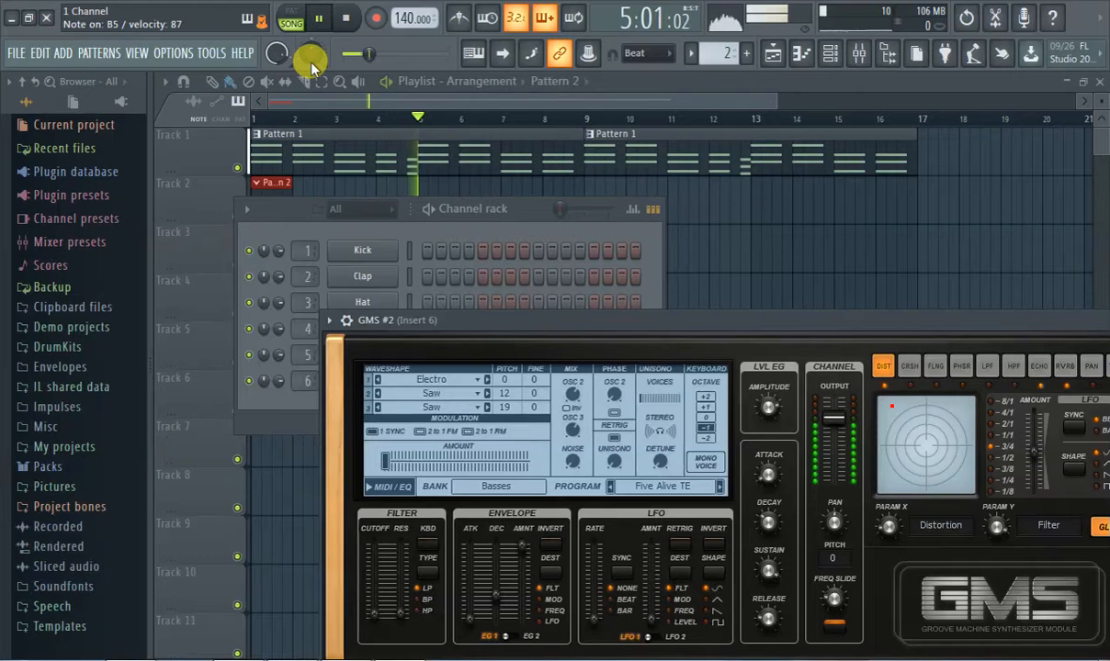
Step: Record an eight-bar GMS #2 melody into Pattern 2, and place a second Pattern 2 clip at bar 9 of Track 2
click(318, 18)
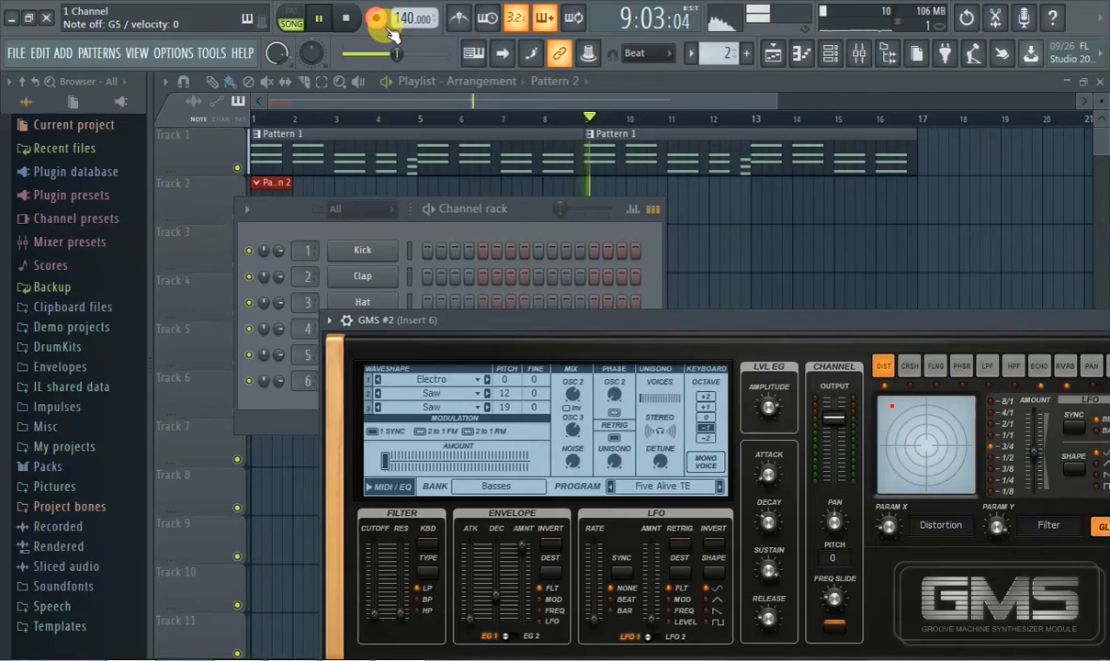
click(354, 15)
click(278, 114)
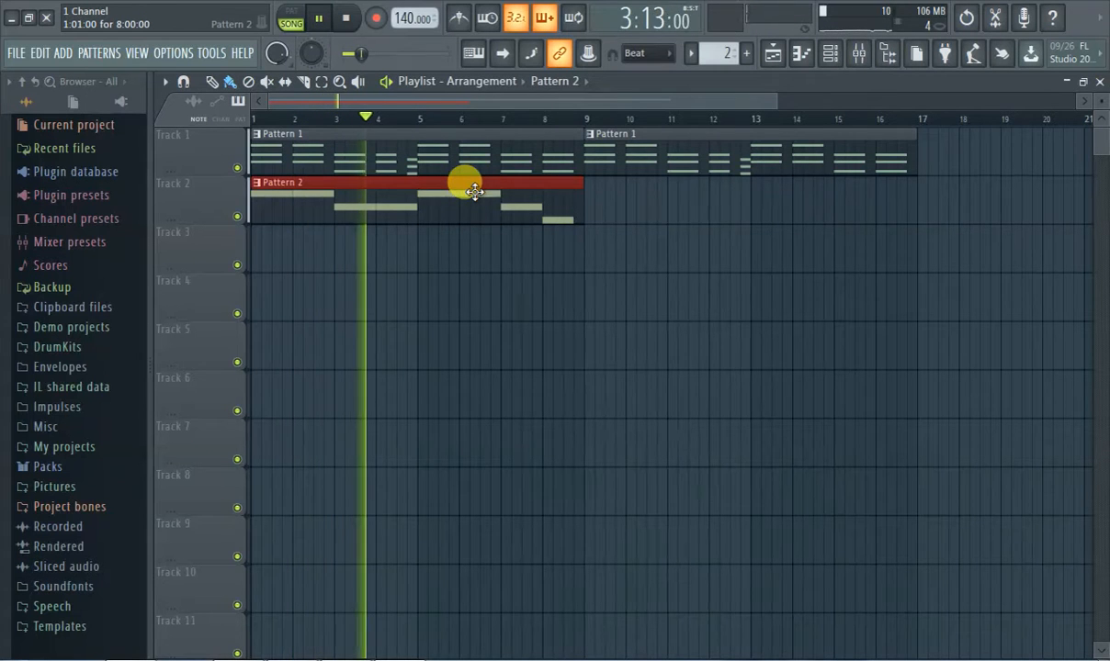
click(593, 204)
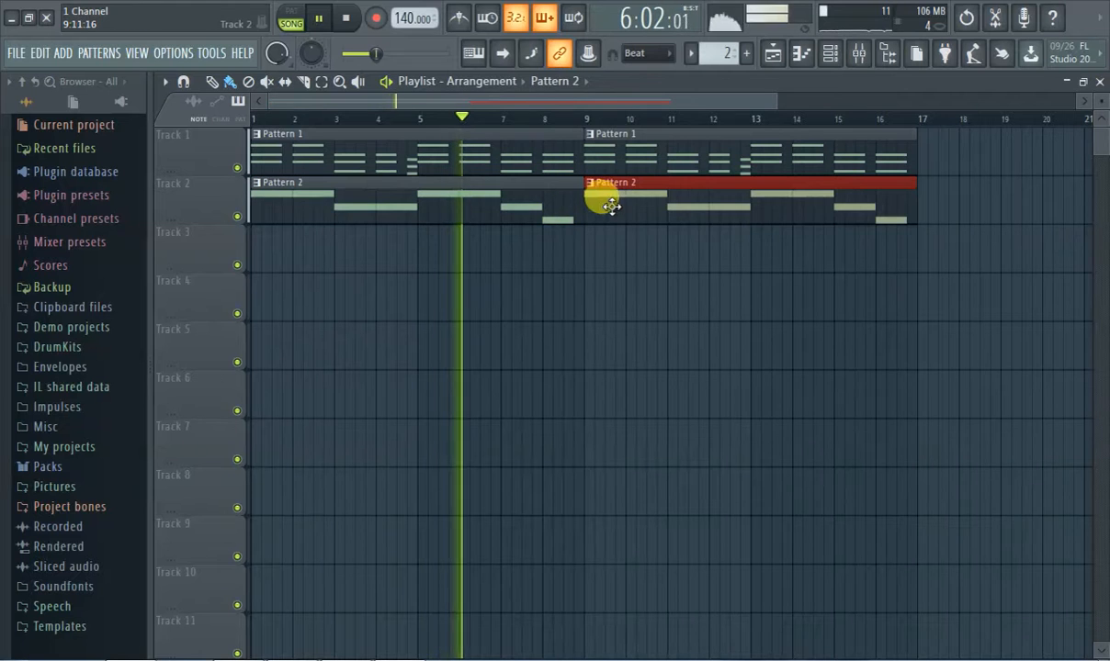
Step: Create Pattern 3 and place its clip at bar 1 of Track 3
click(748, 59)
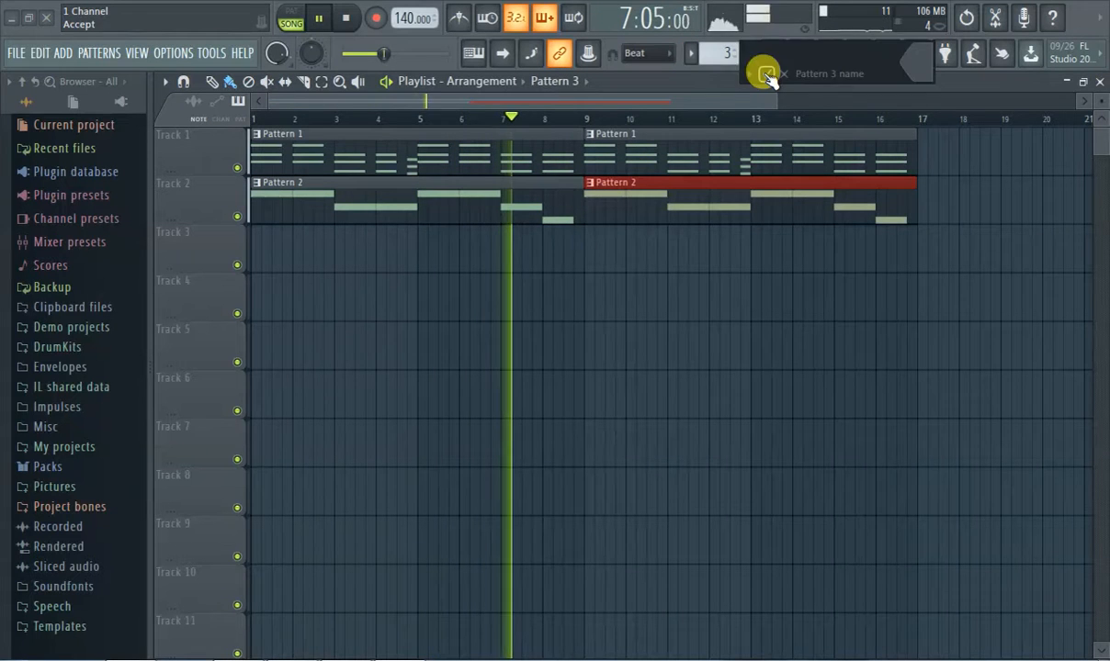
click(290, 267)
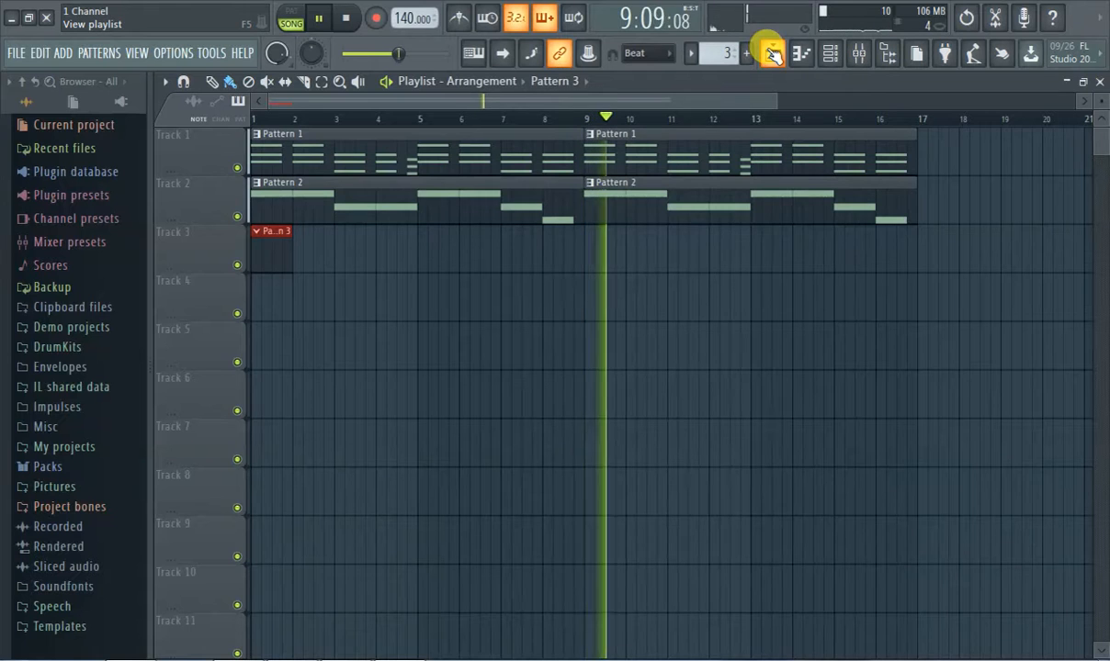
click(797, 52)
click(806, 55)
Step: Add a third GMS synth channel to the channel rack
click(830, 54)
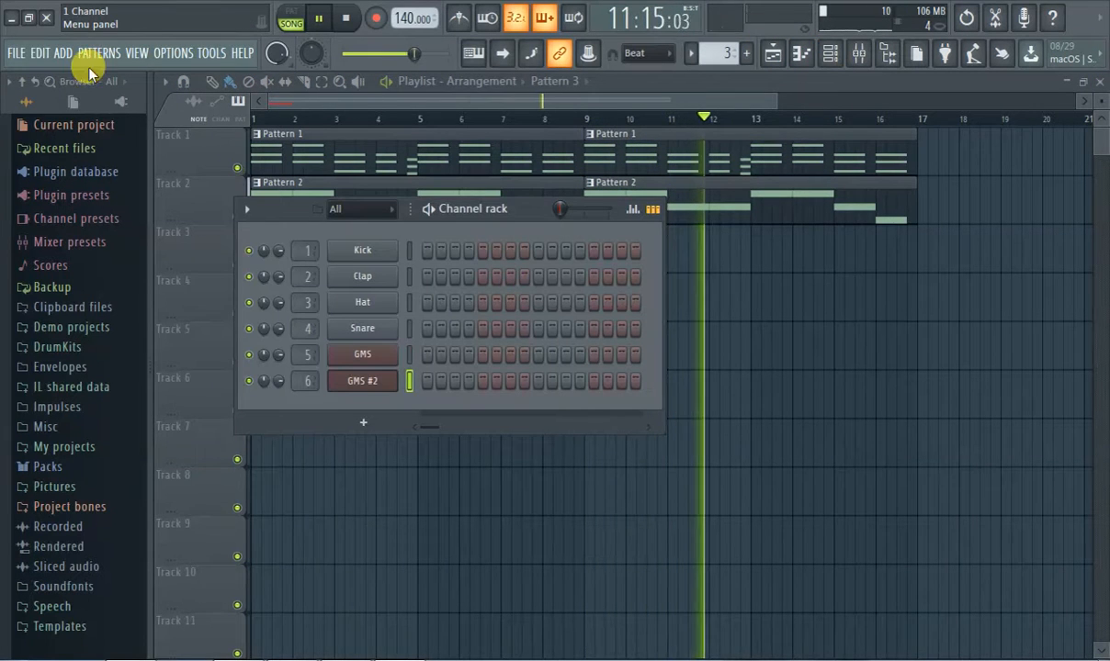
click(58, 52)
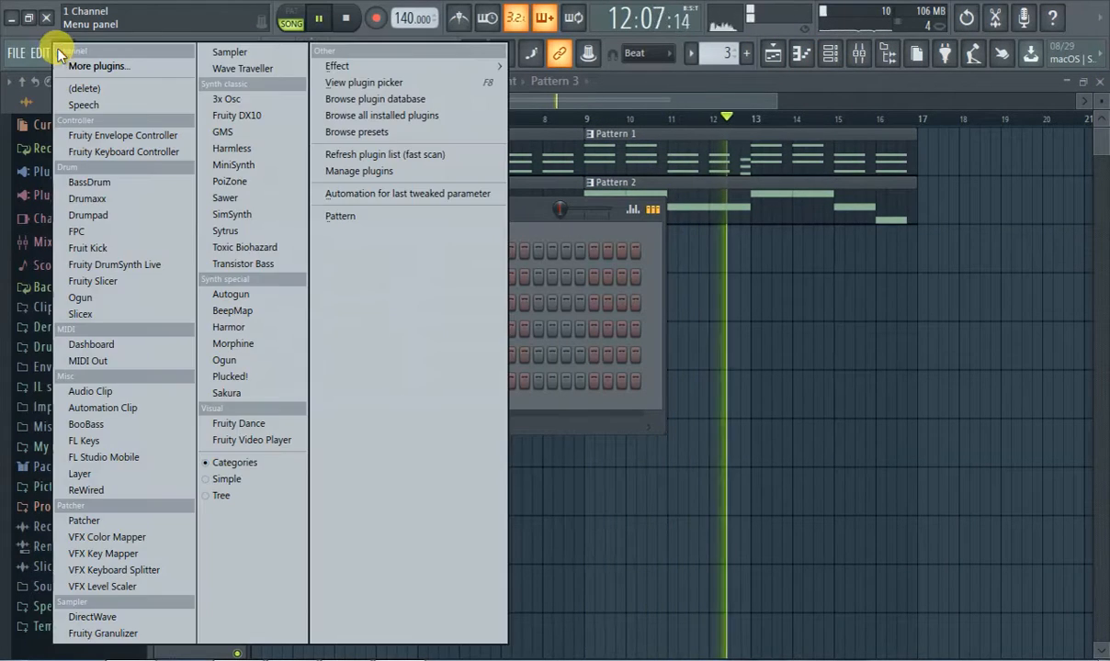
click(224, 134)
Step: Audition the GMS #3 bass programs Analog Bass 2 TE and Bass 2 MC, and settle on Bass 3 MC
click(504, 307)
double_click(700, 292)
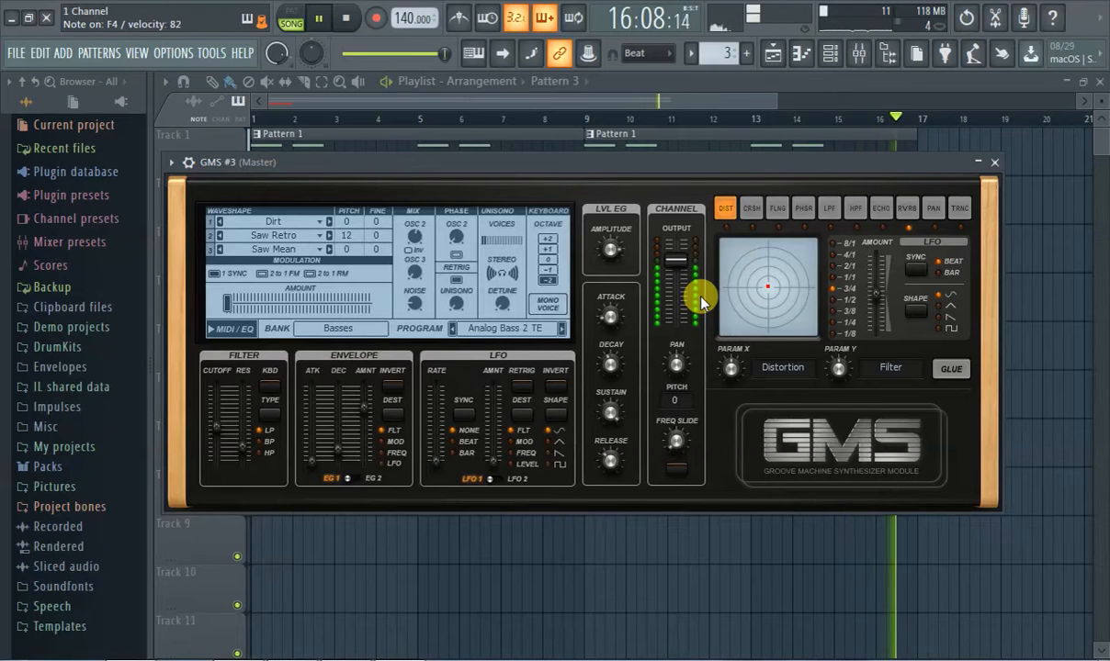
click(496, 328)
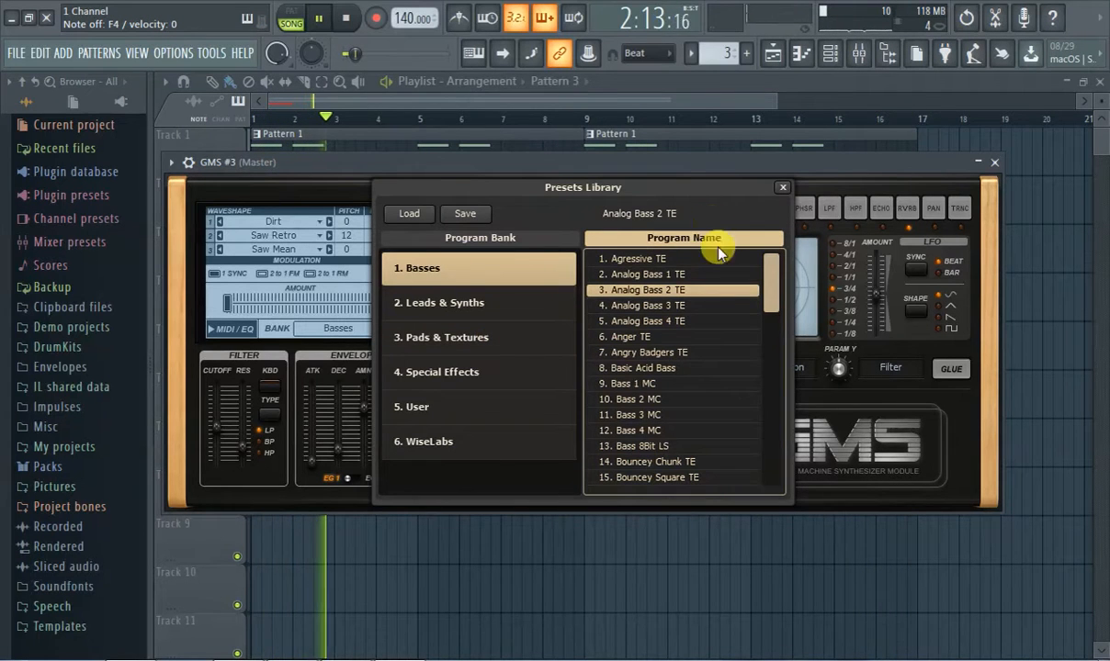
double_click(695, 398)
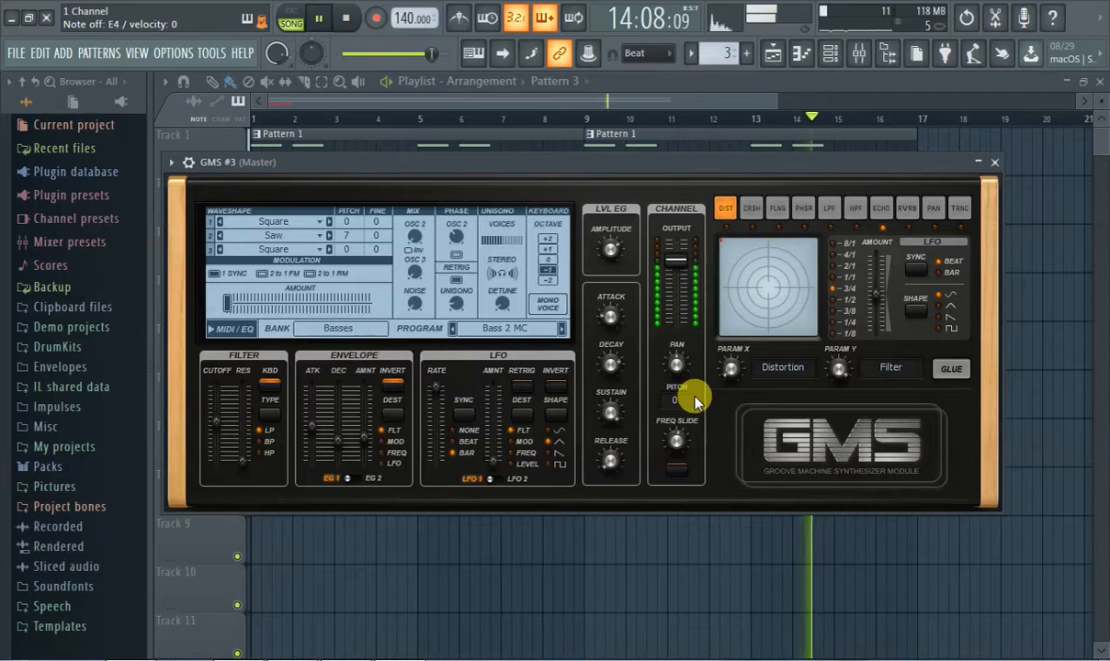
click(561, 329)
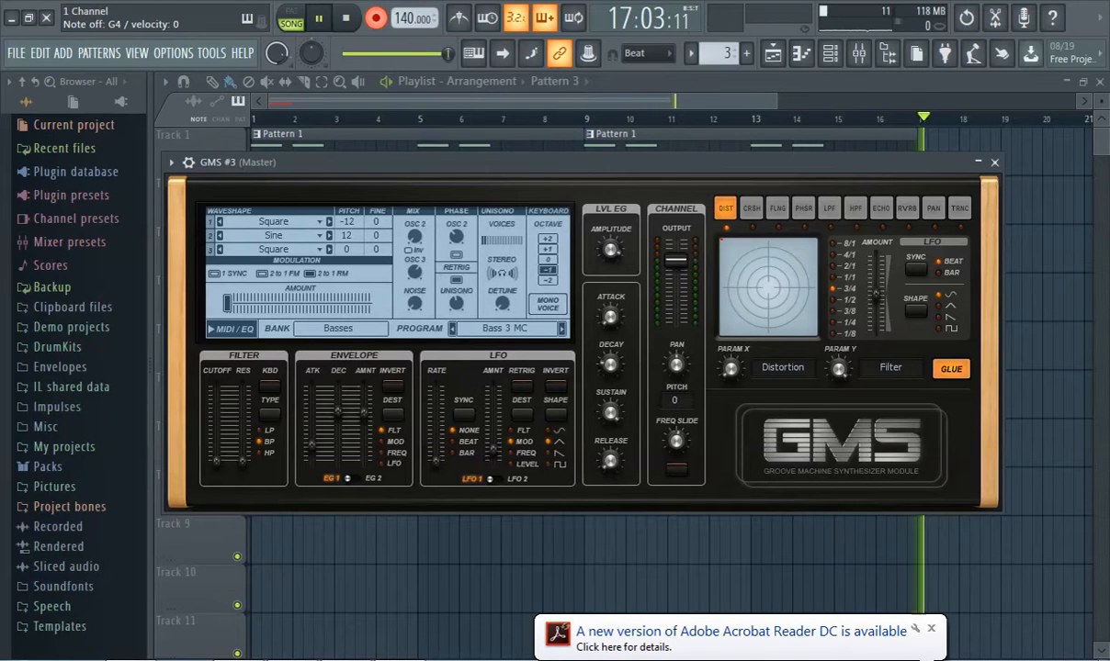
Step: Record a 16-bar bass line with GMS #3 into Pattern 3 and return to the playlist
click(375, 19)
click(357, 100)
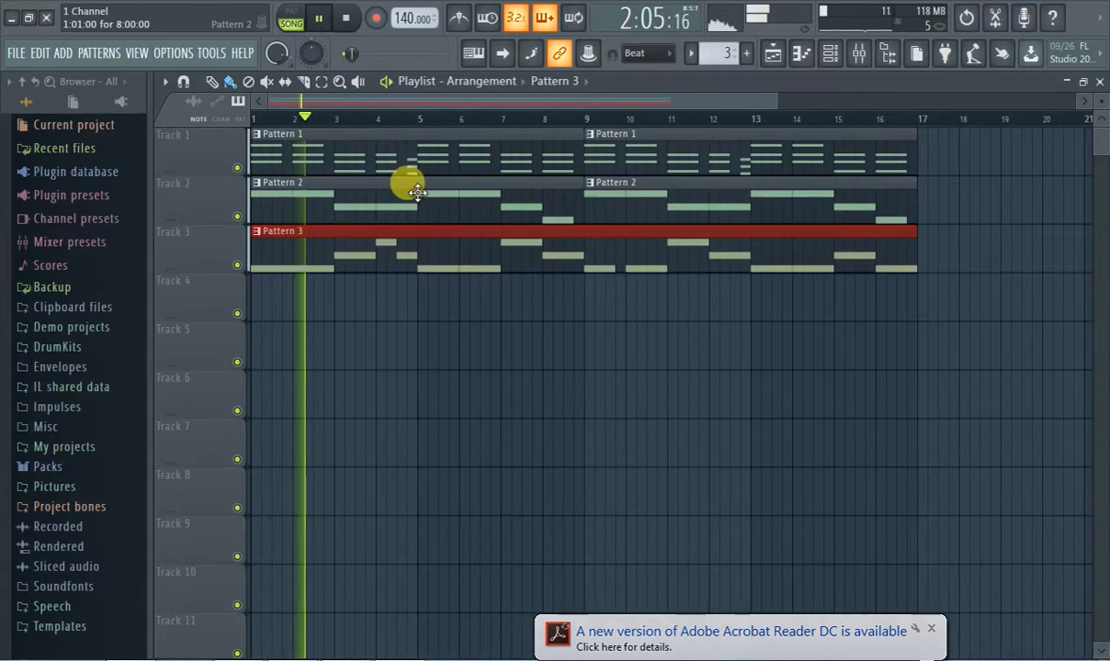
Step: Trim the Pattern 3 clip to its second eight bars, move it to bar 1 of Track 3, and restart playback
drag(250, 248, 577, 274)
drag(665, 267, 317, 240)
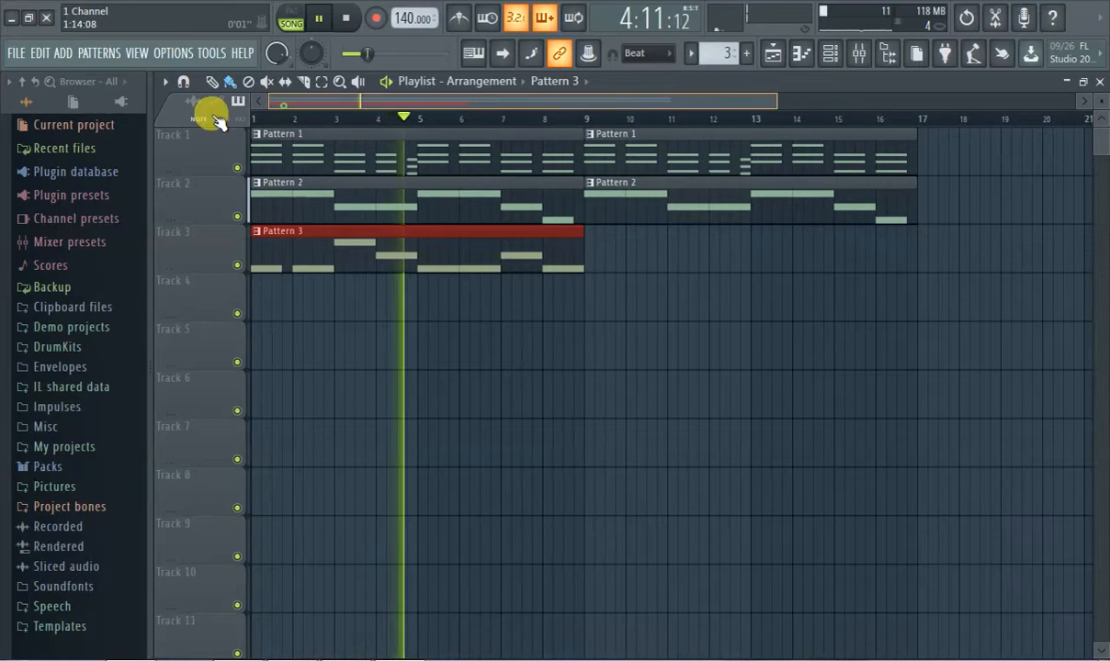
click(263, 119)
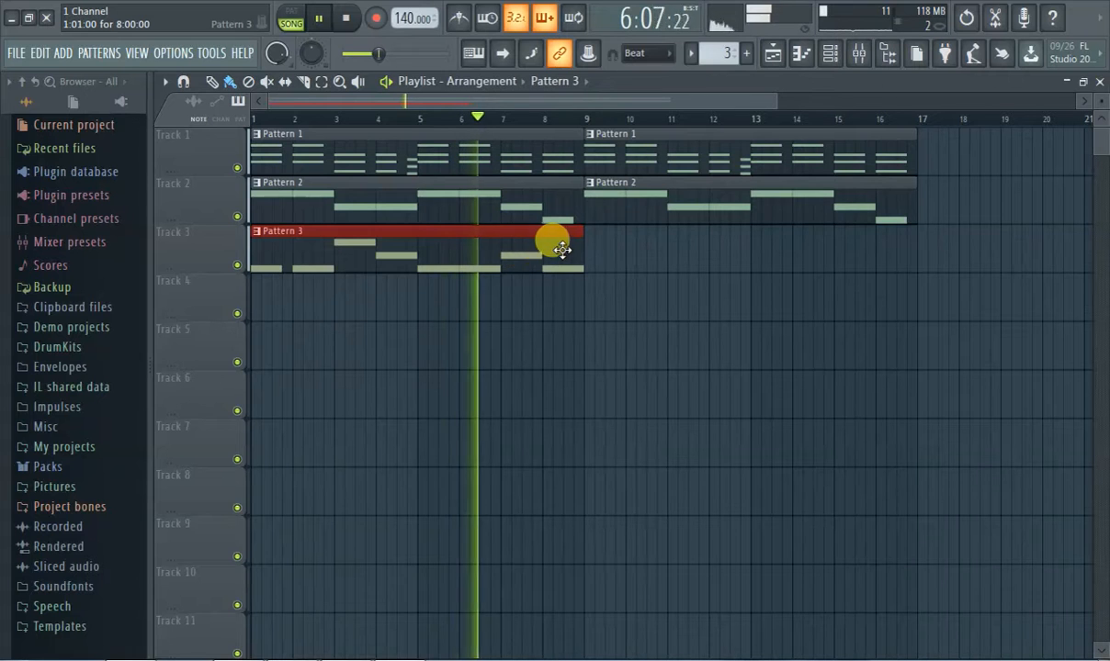
Step: Place a second trimmed Pattern 3 clip at bar 9 of Track 3, removing the misplaced copy
click(619, 250)
right_click(629, 247)
click(586, 241)
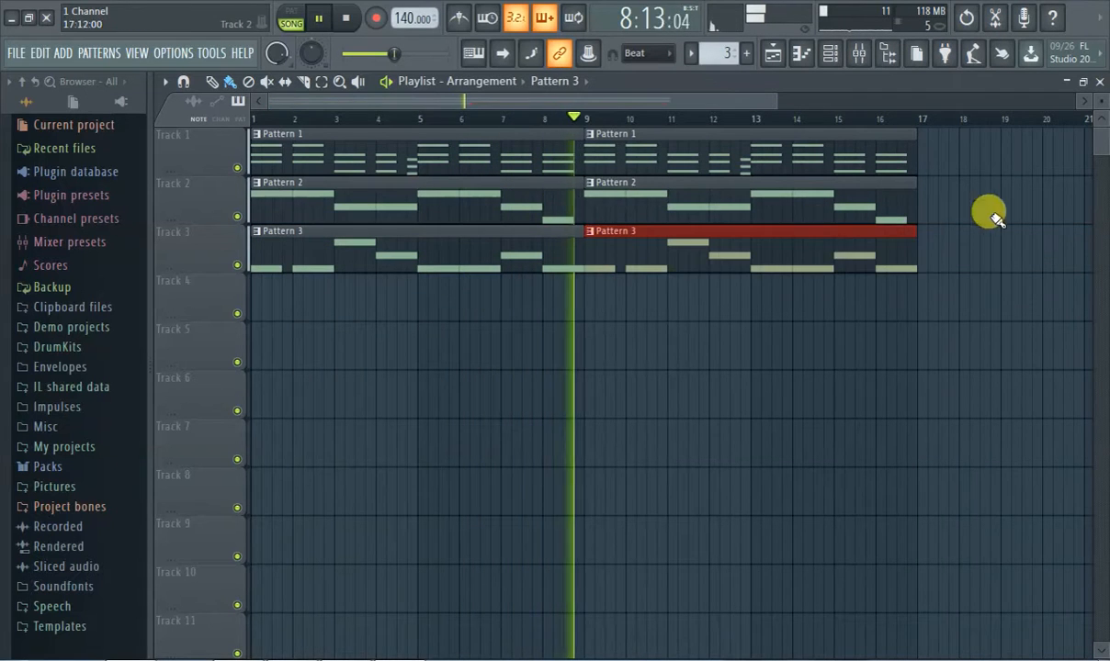
Step: Place third copies of the Pattern 1, Pattern 2 and Pattern 3 clips at bar 17 of Tracks 1 to 3
click(913, 145)
click(930, 147)
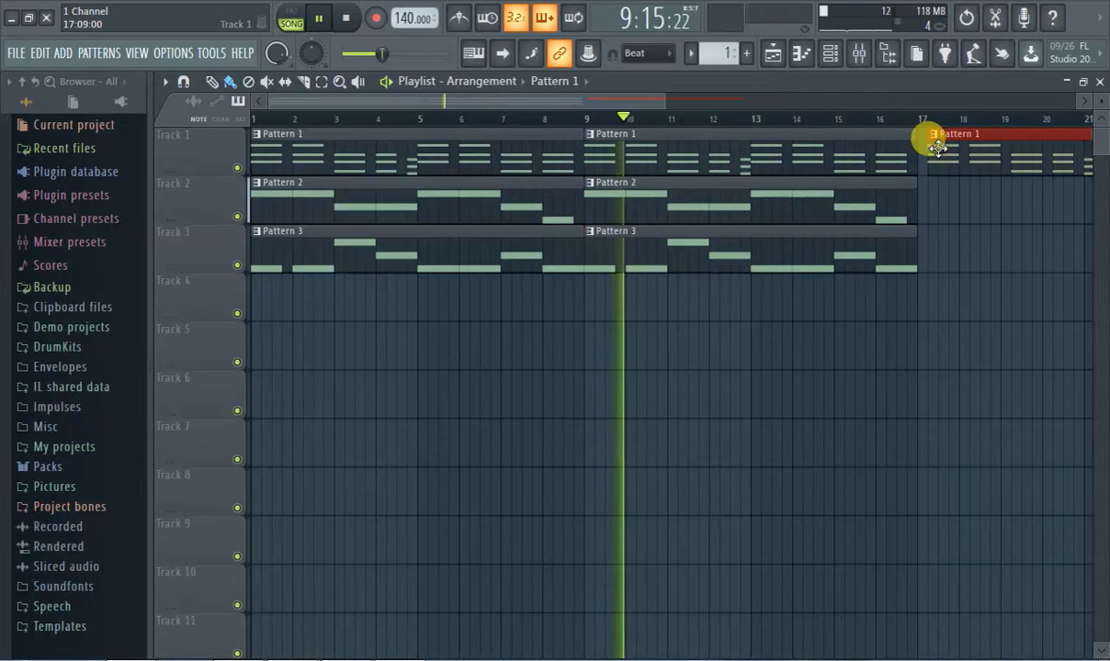
click(899, 183)
click(930, 195)
click(913, 242)
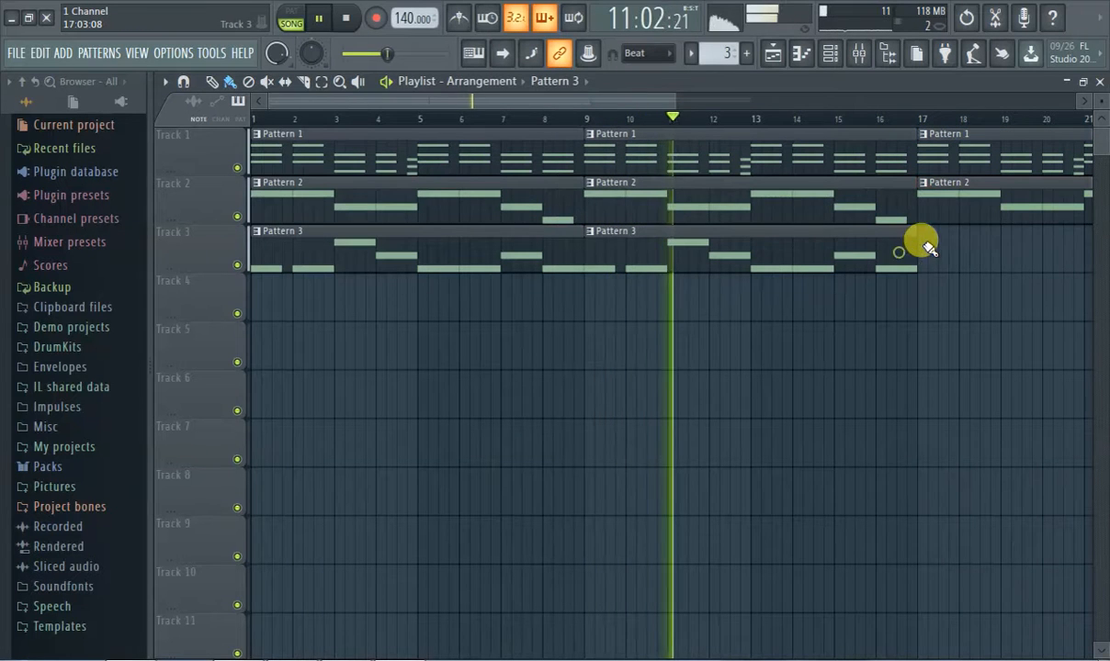
click(930, 245)
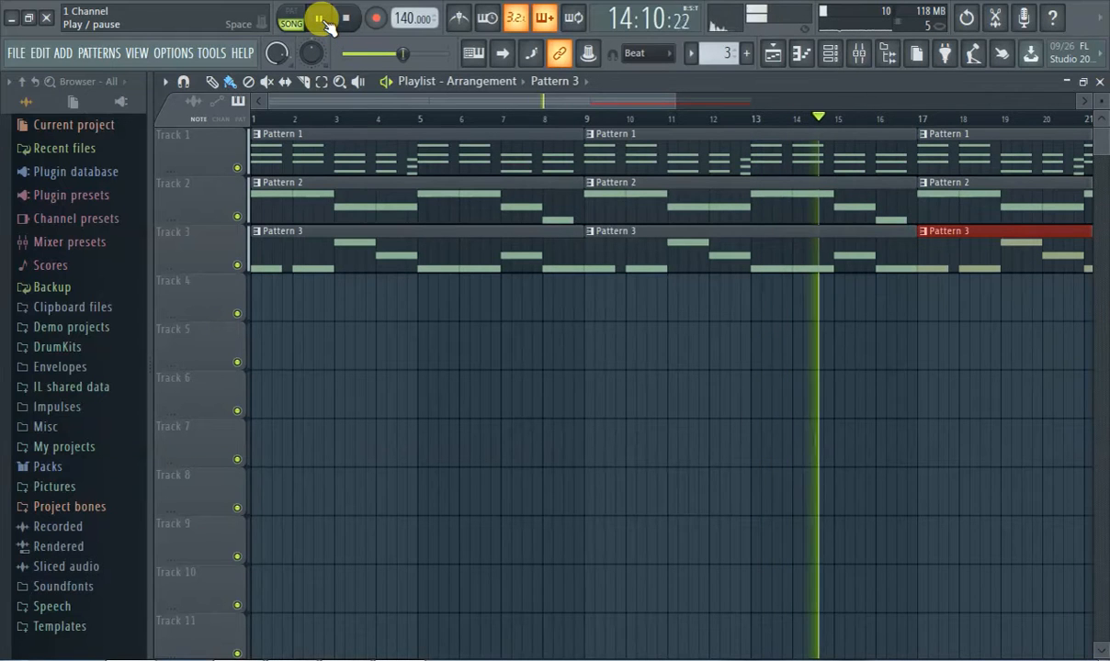
Step: Create an empty Pattern 4 and place its clip at bar 1 of Track 4
click(746, 53)
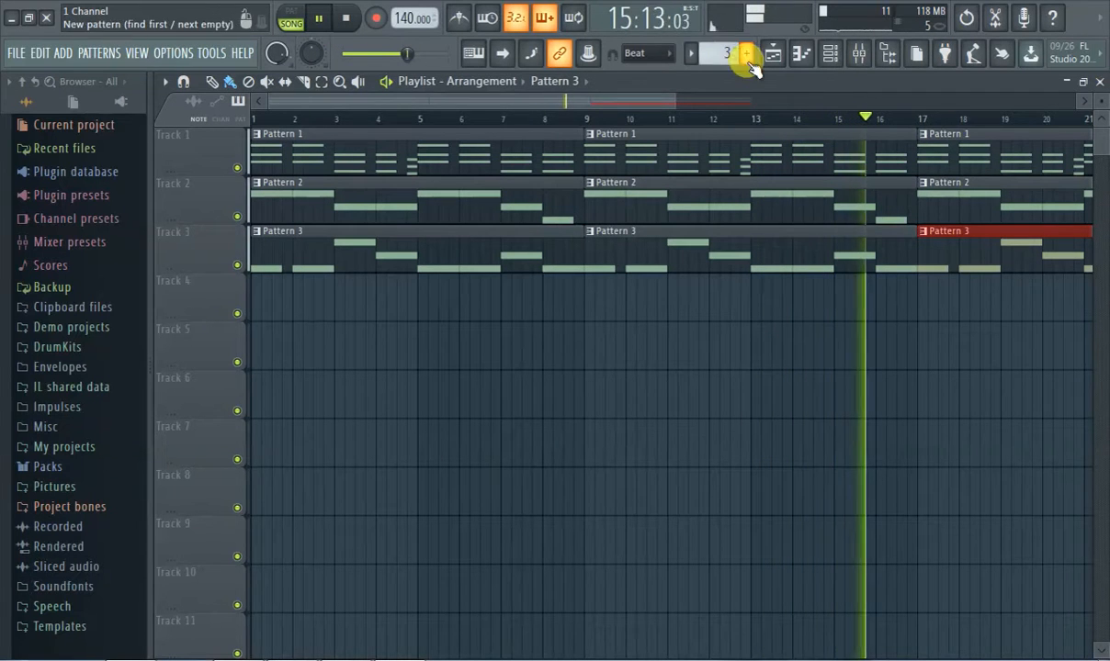
click(276, 296)
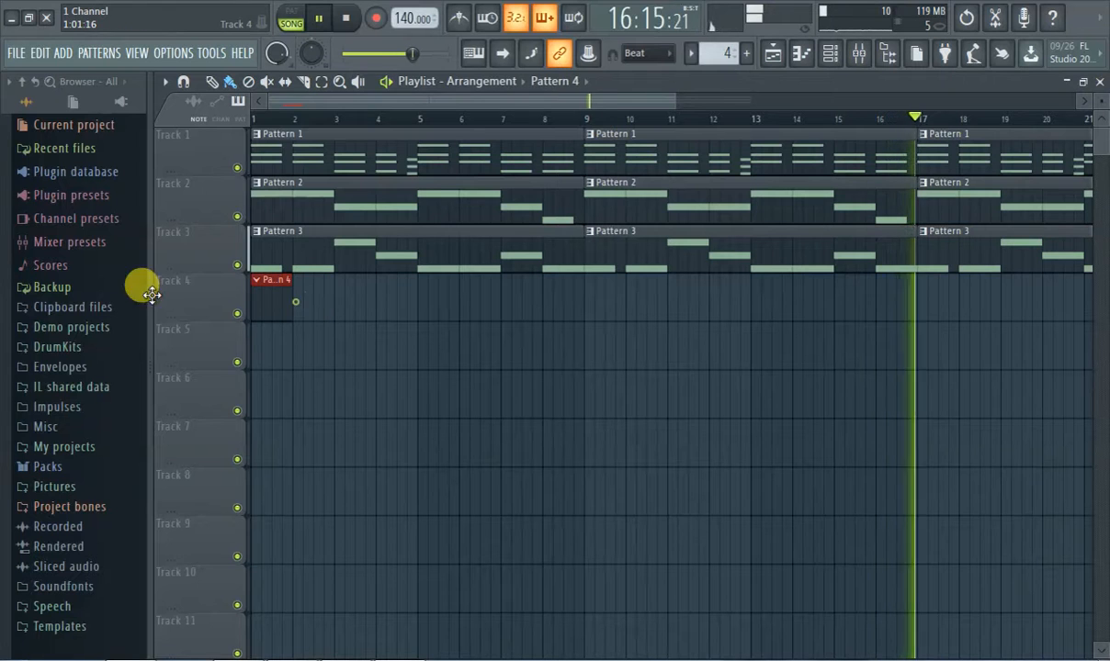
Step: Browse the DrumKits and Packs sample folders for drum sounds
click(55, 348)
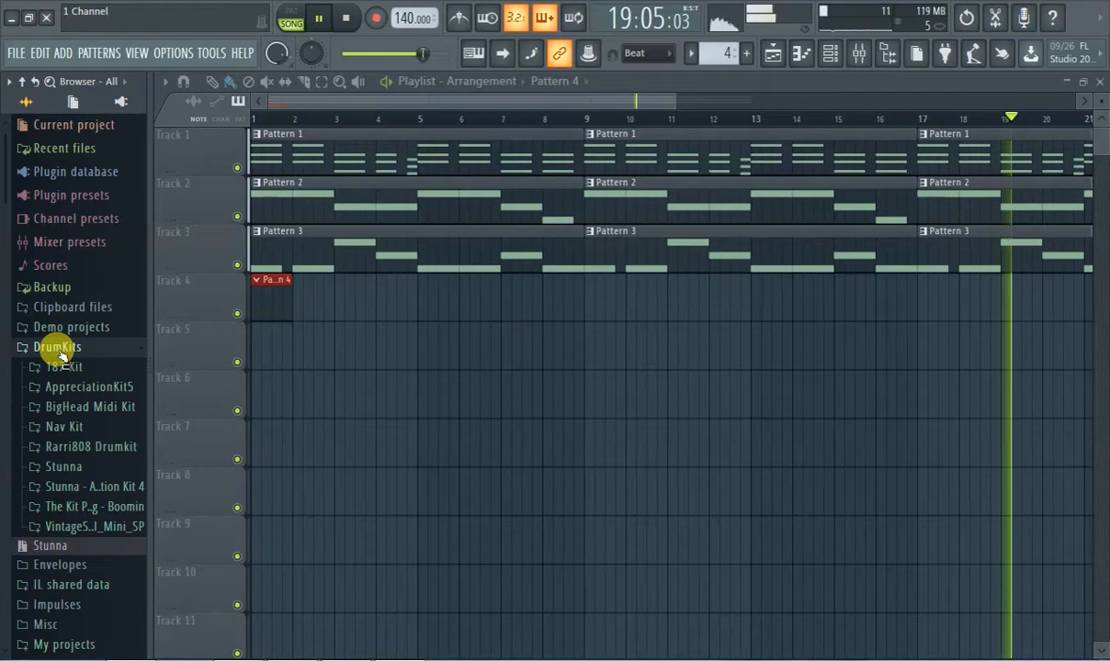
click(61, 355)
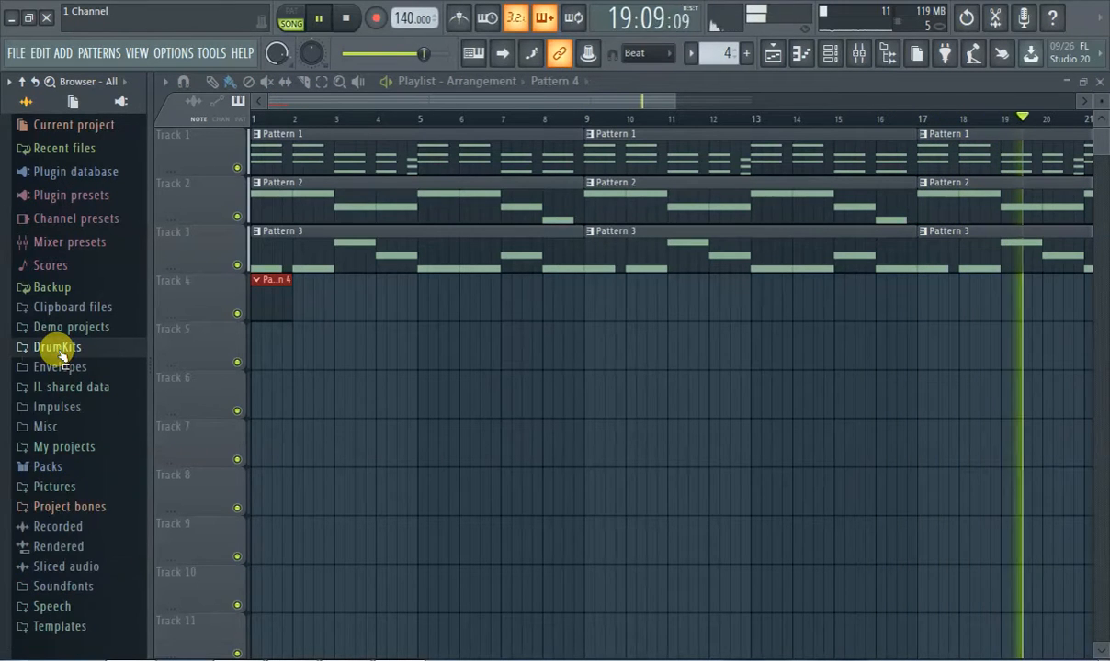
click(55, 472)
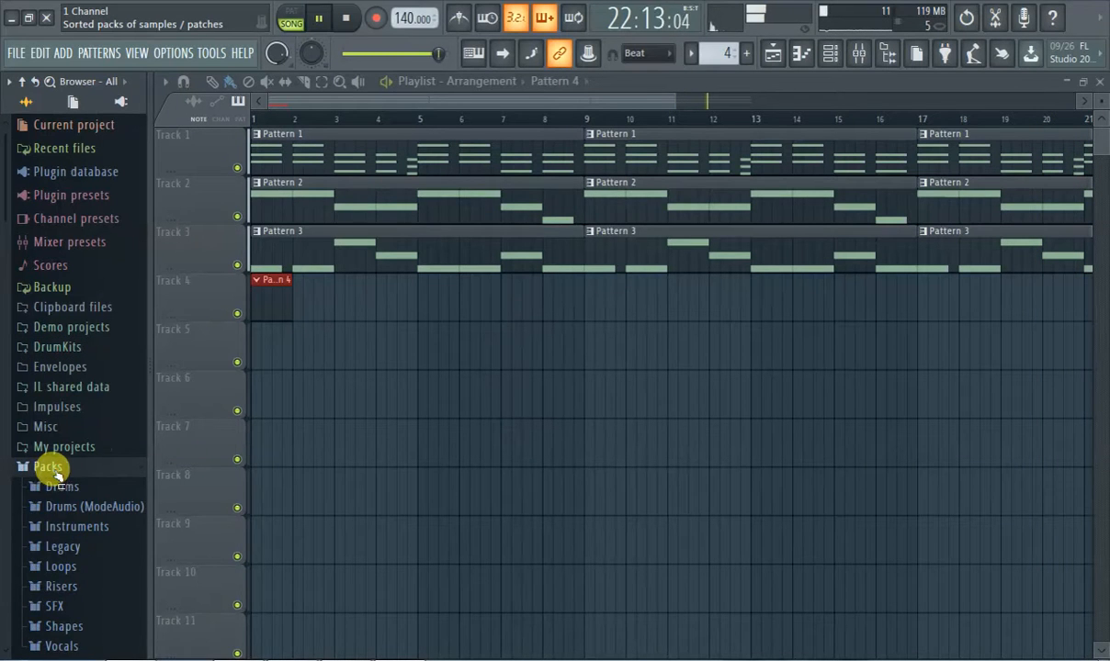
scroll(65, 464, down, 3)
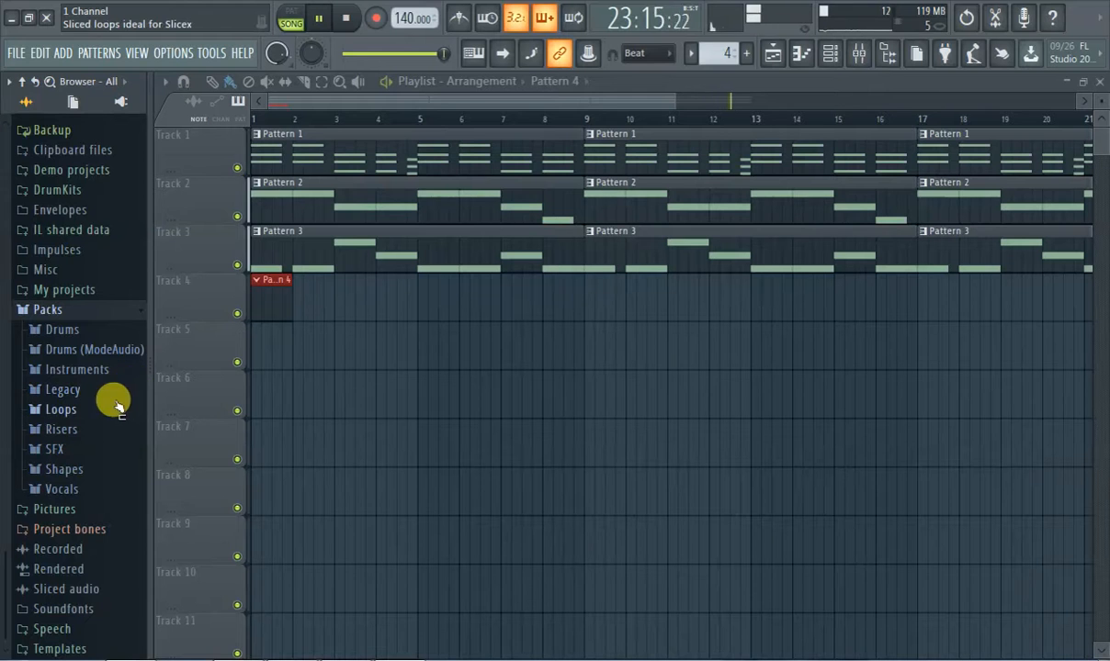
click(90, 314)
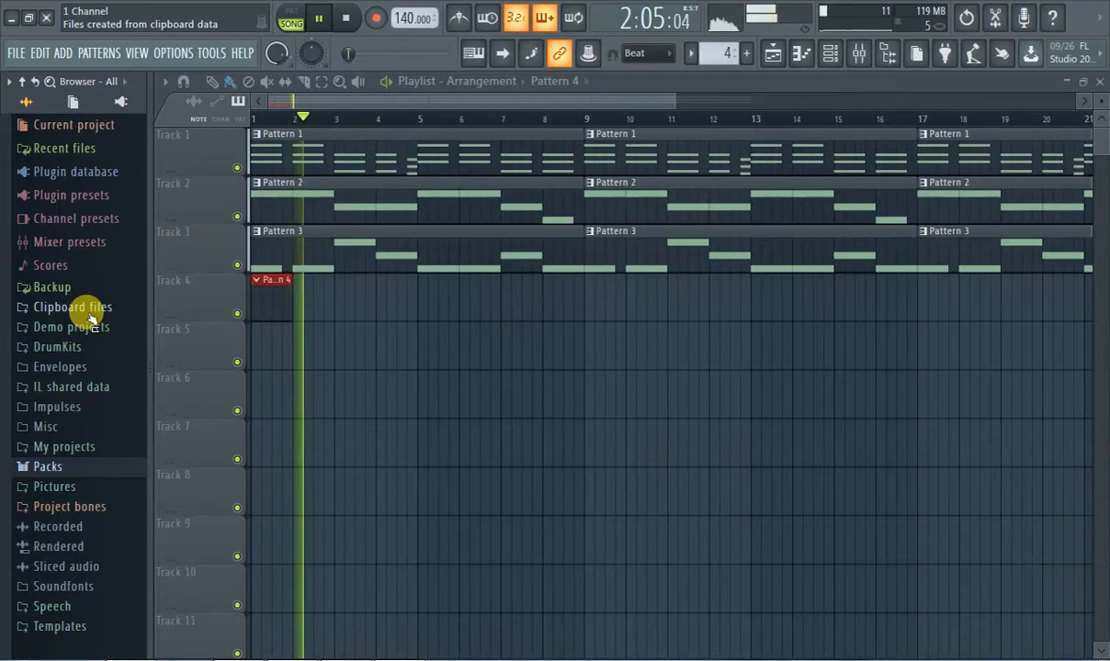
Step: Audition 808 samples from the AppreciationKit5 drum kit and load 808 - MikeWill onto the Snare channel of the channel rack
click(827, 55)
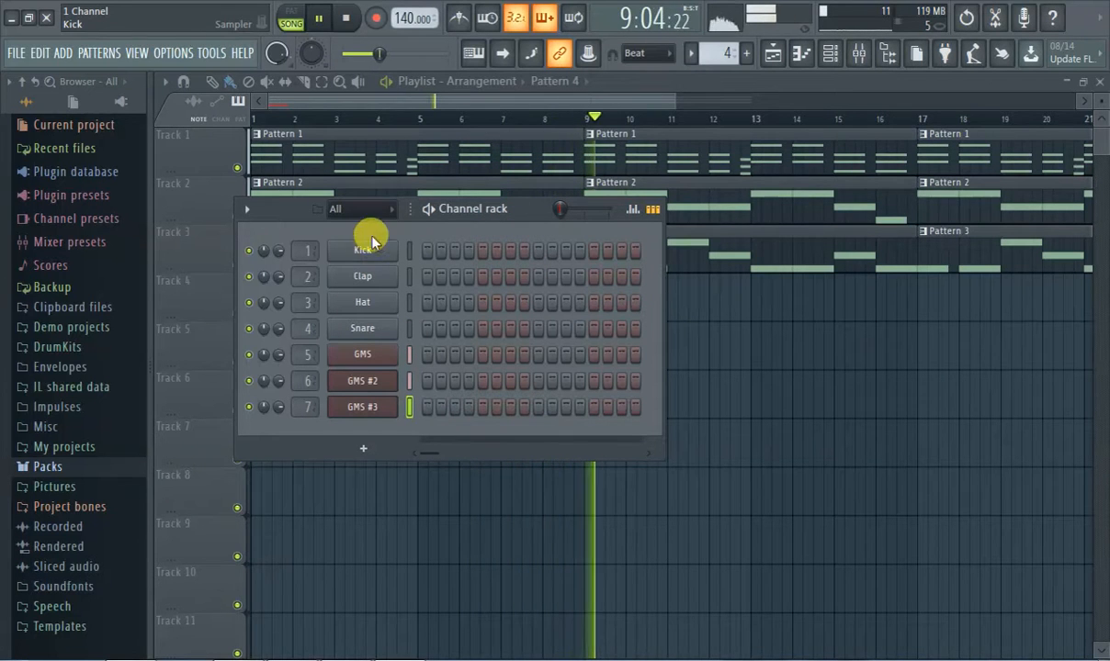
click(55, 469)
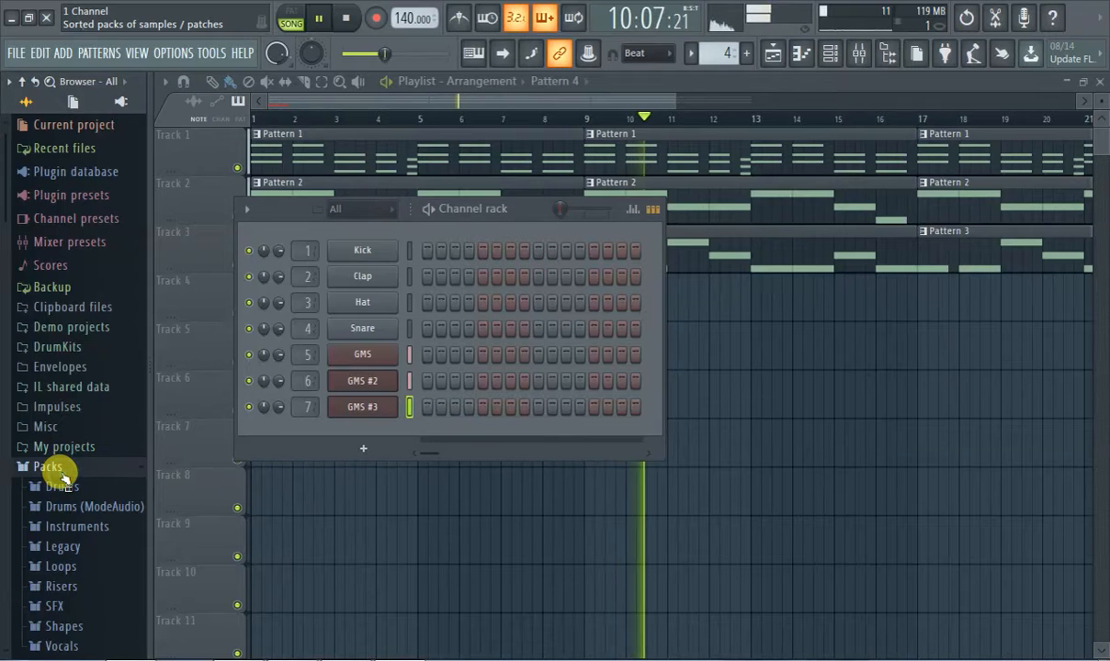
scroll(66, 475, down, 3)
click(66, 328)
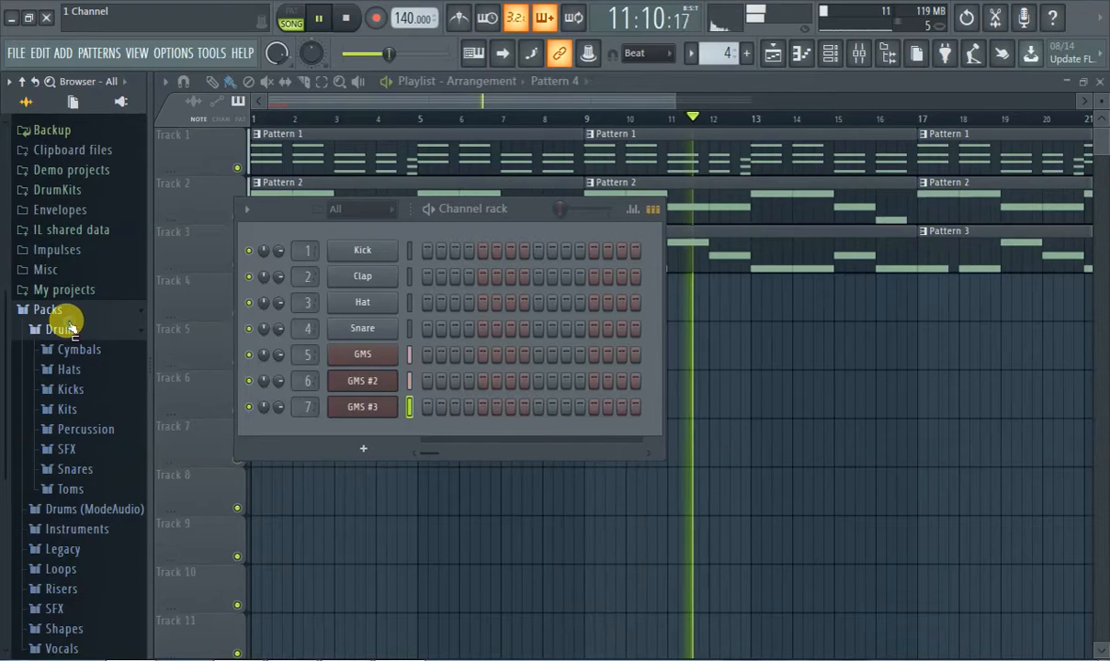
click(74, 308)
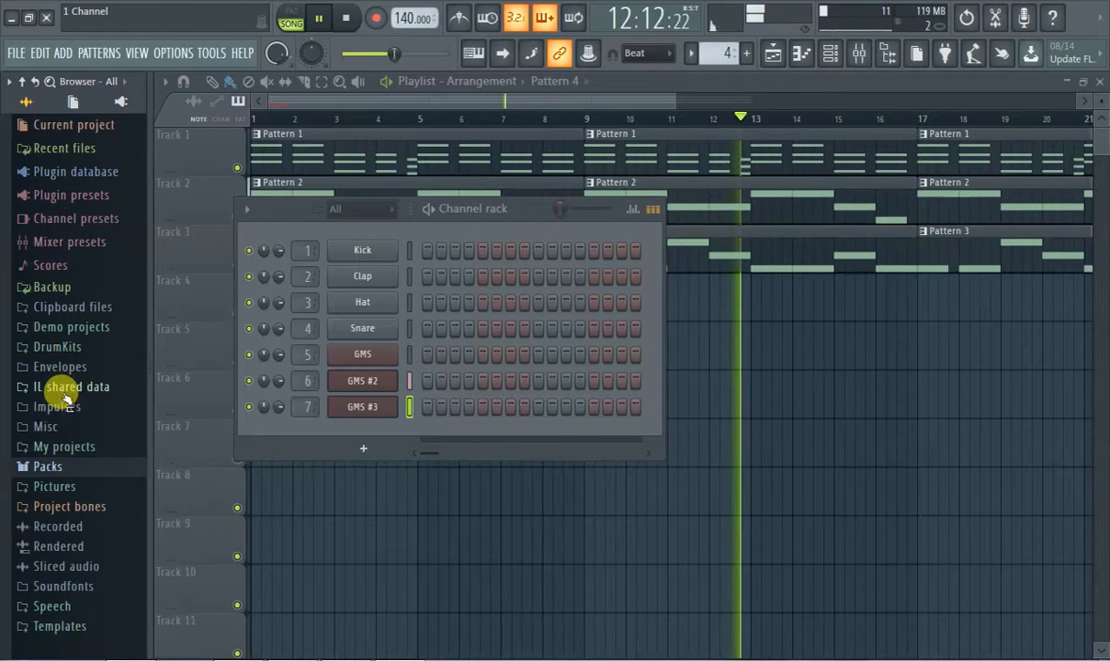
click(54, 347)
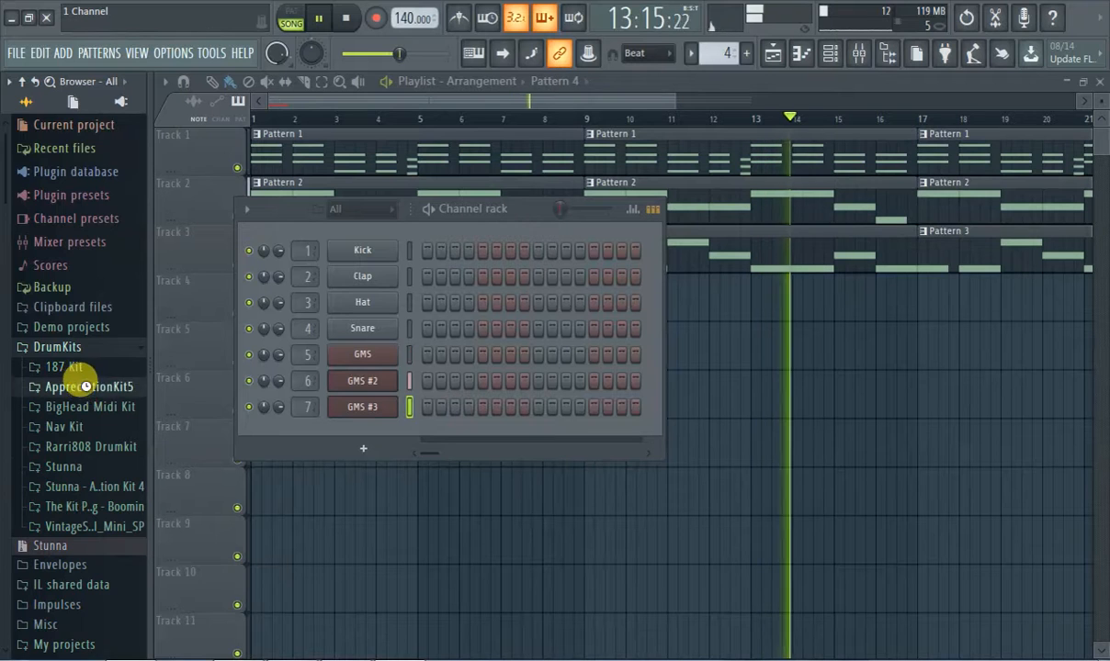
click(90, 384)
click(82, 321)
click(97, 288)
click(96, 267)
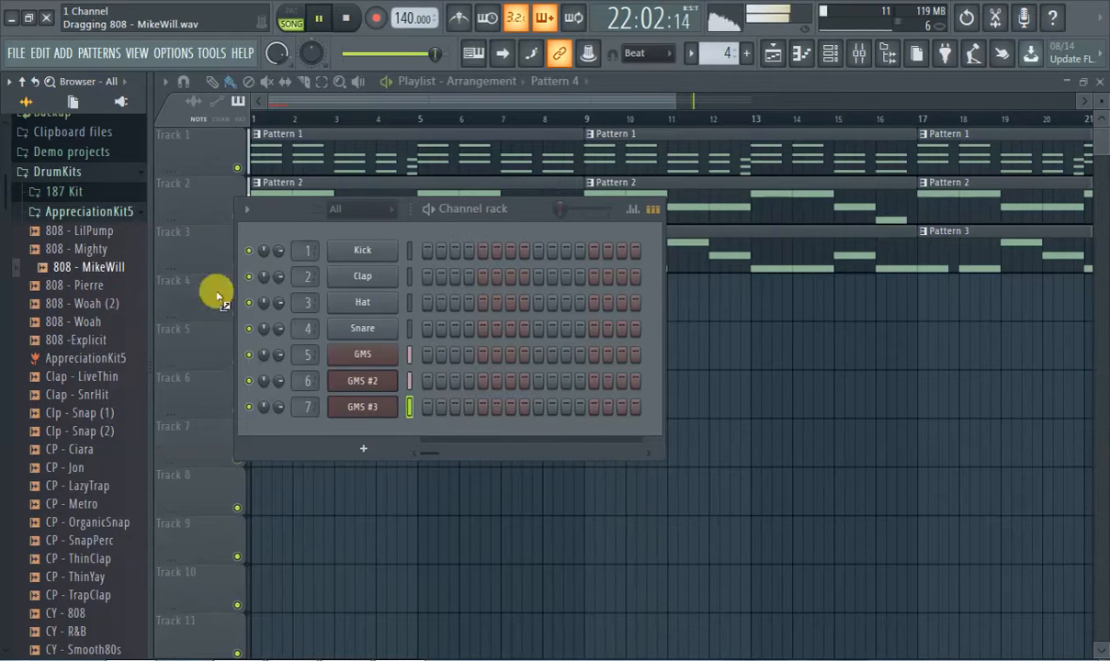
drag(342, 336, 361, 339)
Step: Enable the volume envelope of the 808 - MikeWill channel and return to the playlist
click(359, 328)
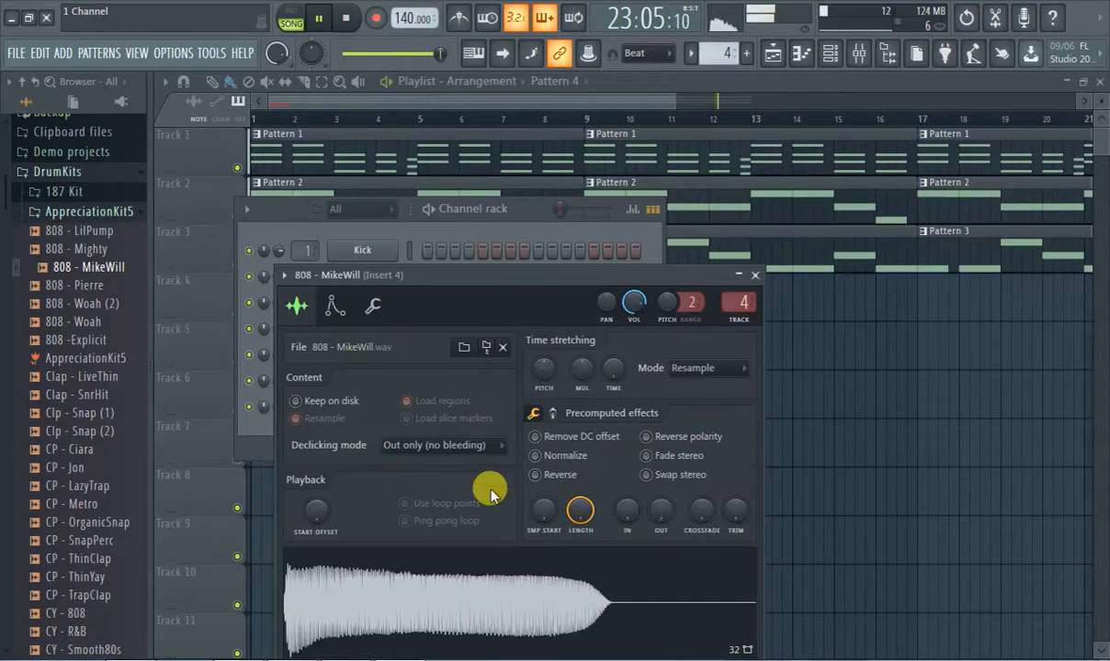
click(345, 314)
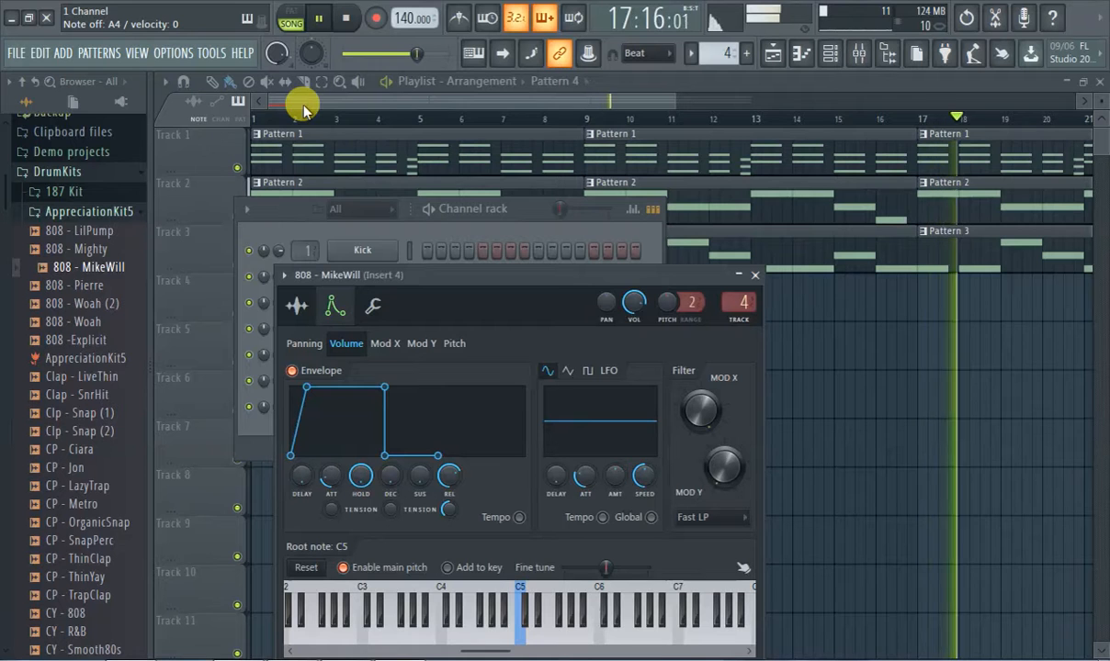
click(290, 99)
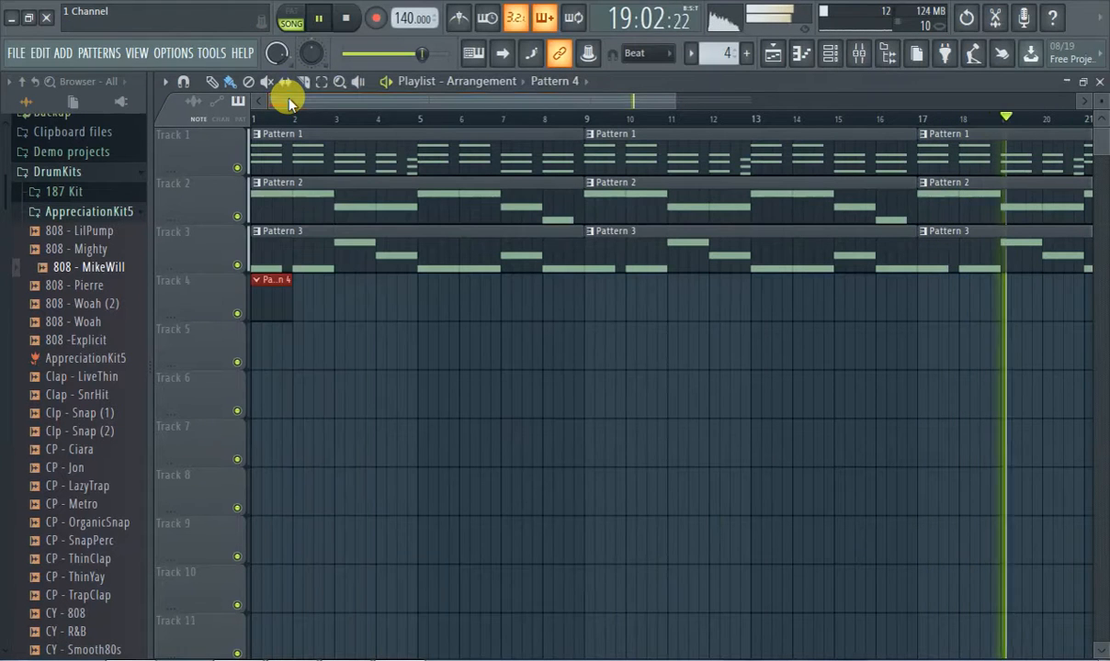
Step: Record an 808 - MikeWill bass line of about 15 bars into Pattern 4 and play it back
click(322, 20)
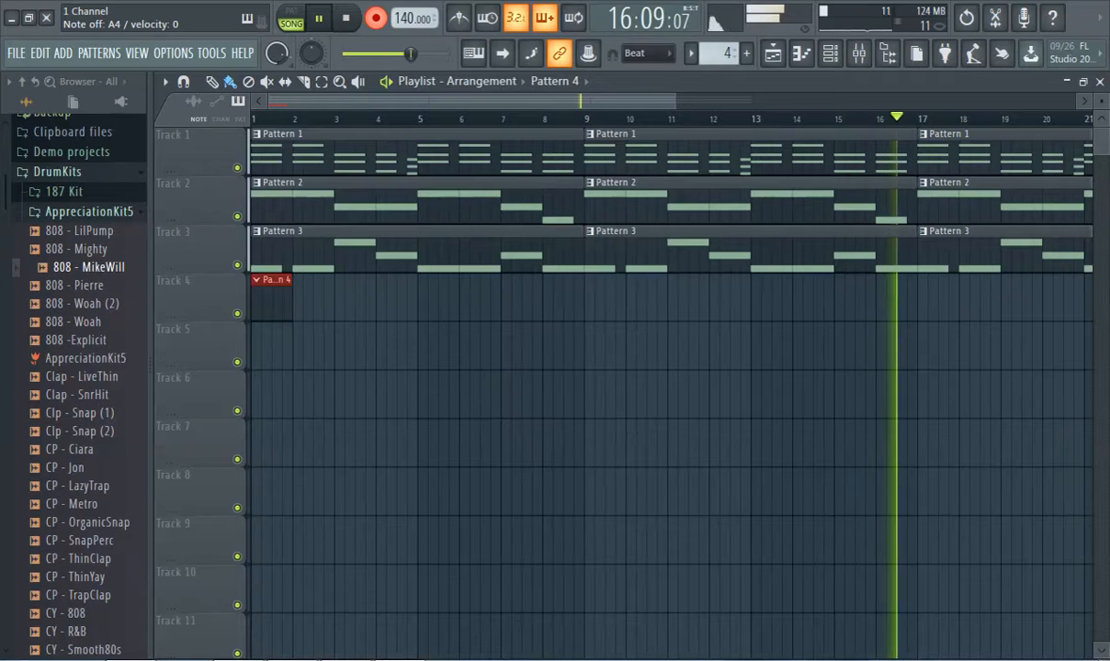
click(373, 23)
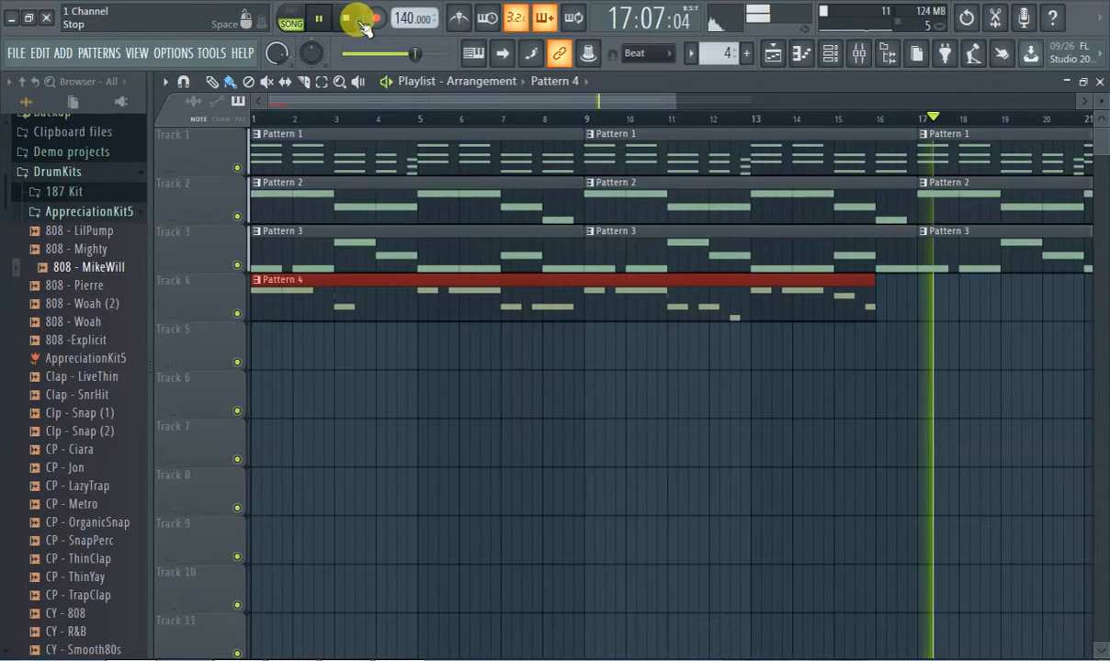
click(335, 117)
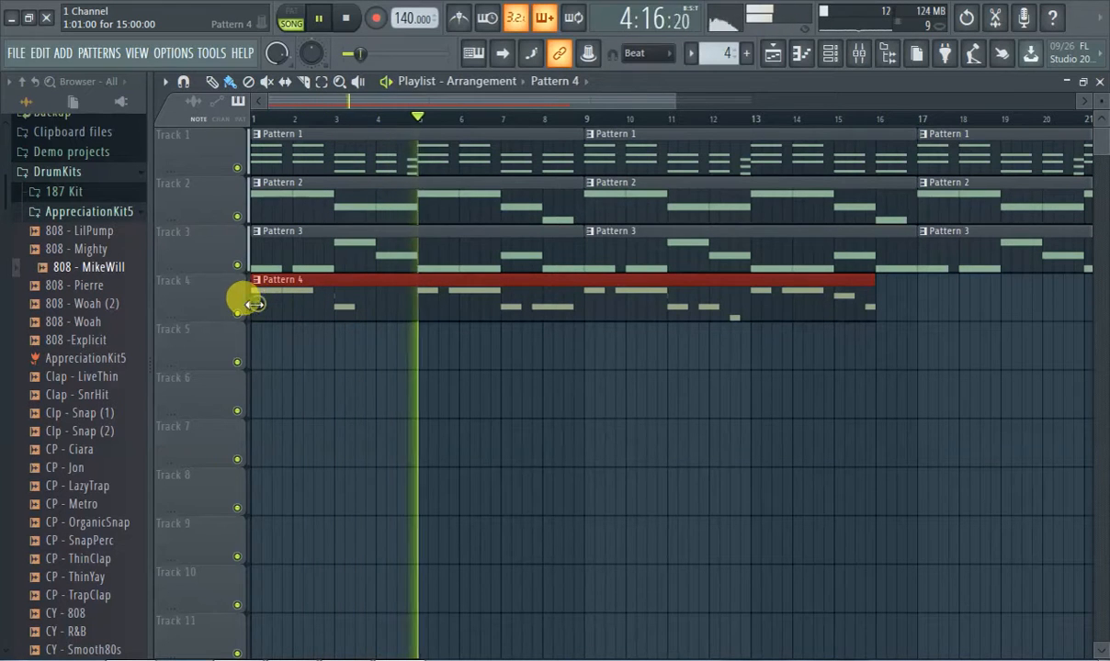
Step: Trim the Pattern 4 clip to its last seven bars, move it to bar 1 of Track 4, and restart playback
drag(369, 310, 580, 290)
drag(653, 304, 270, 302)
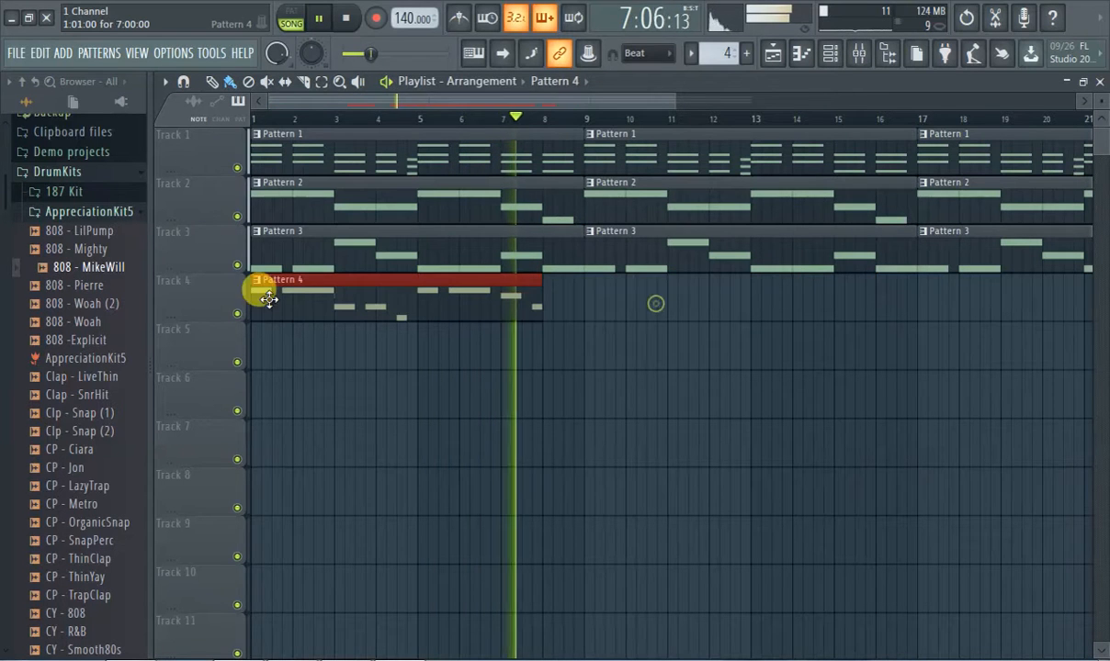
click(285, 120)
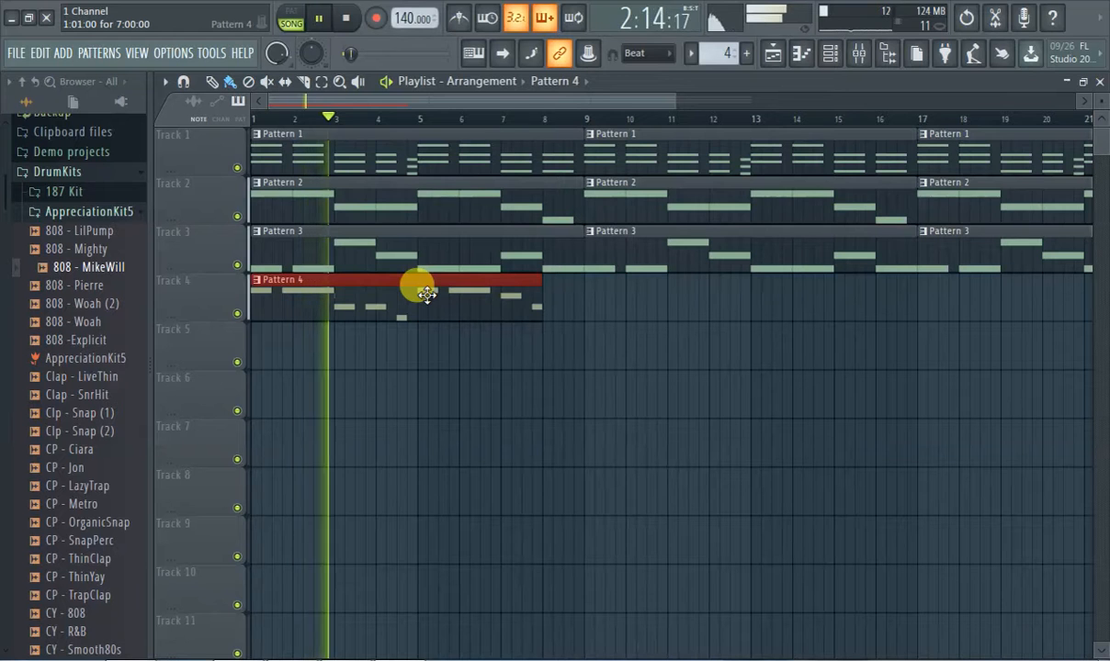
Step: Review the 808 - MikeWill notes from bar 10 to bar 15 in the piano roll and return to the playlist
double_click(330, 280)
scroll(487, 412, down, 2)
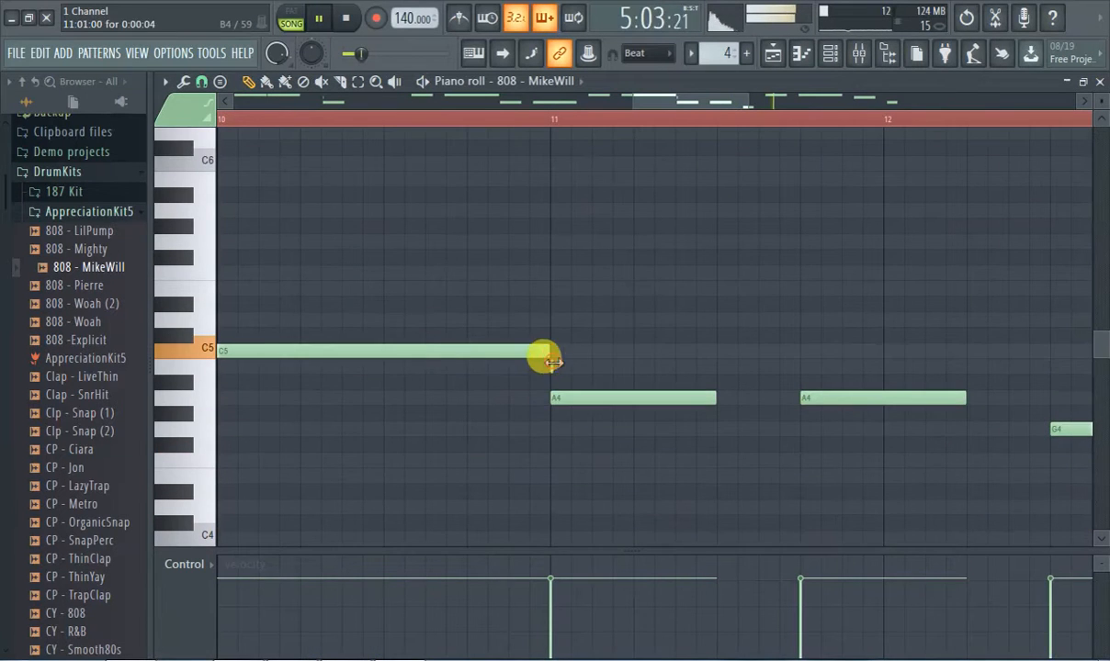
mouse_move(663, 120)
mouse_down()
mouse_move(551, 124)
mouse_move(644, 123)
mouse_up()
drag(715, 109, 889, 101)
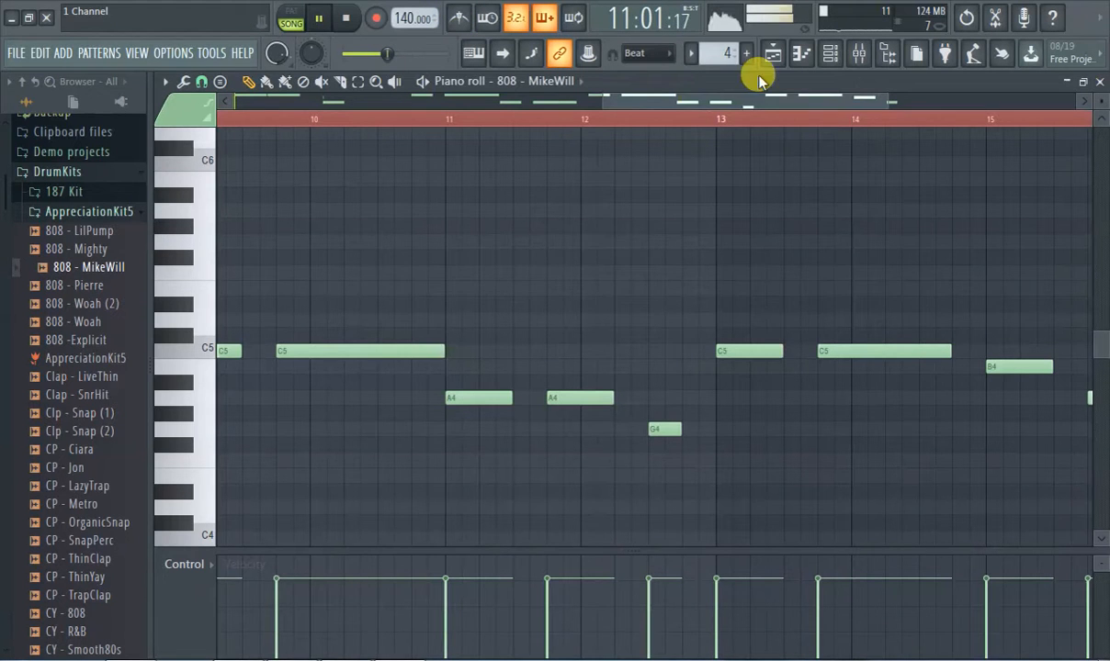
click(772, 51)
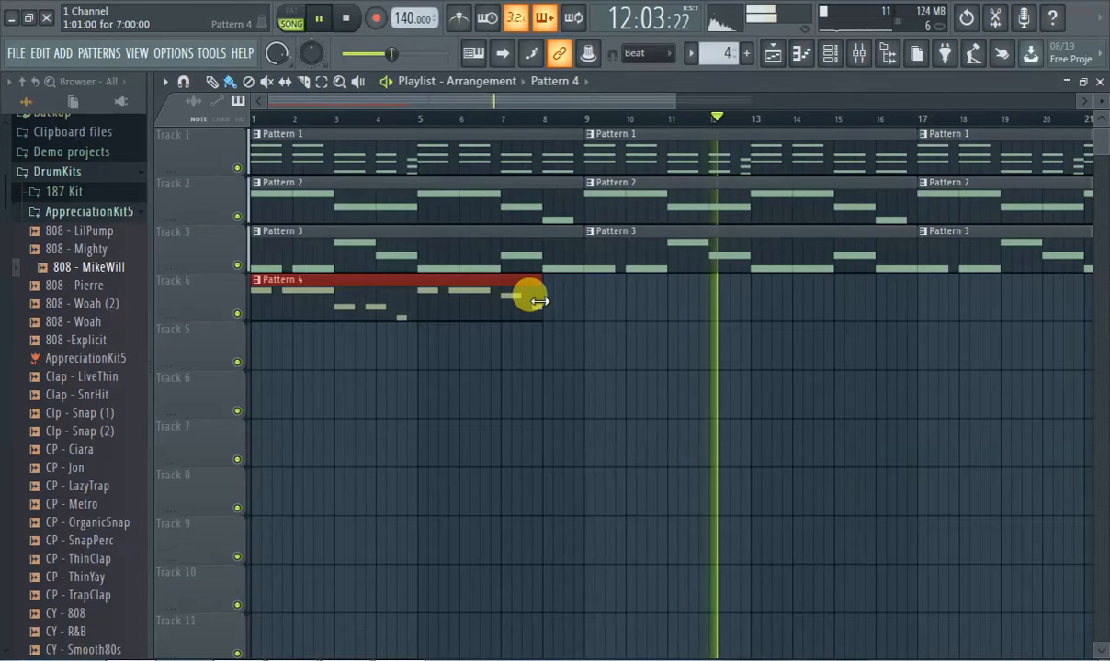
Step: Move the Pattern 4 clip to bar 17 of Track 4 and place a second copy at bar 25
drag(374, 307, 1022, 277)
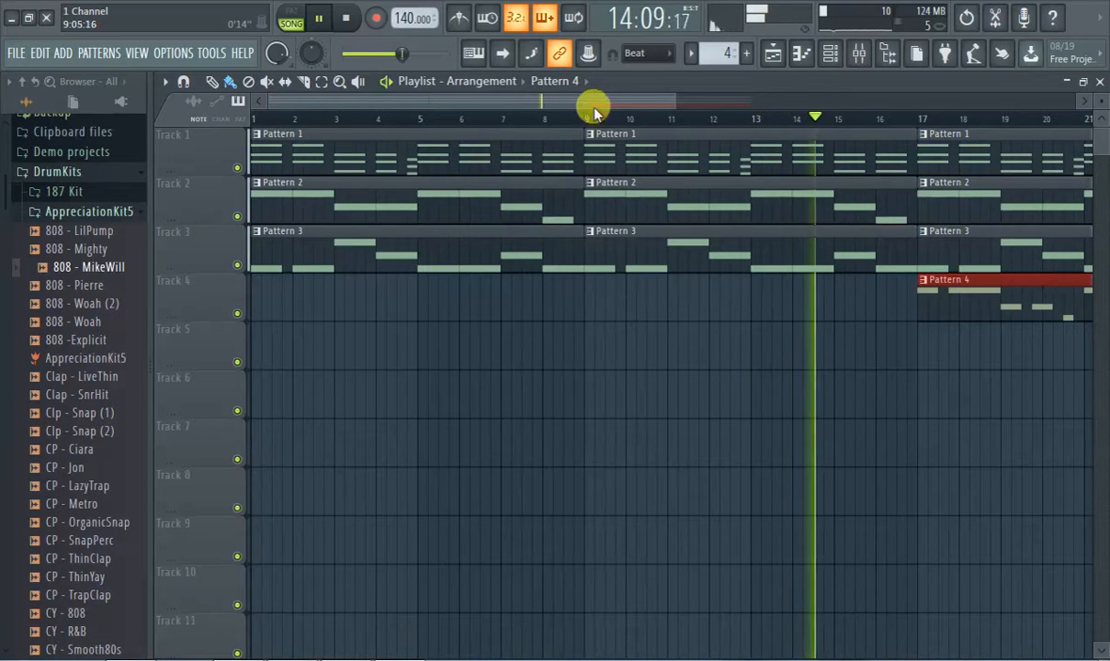
drag(606, 102, 748, 103)
click(966, 288)
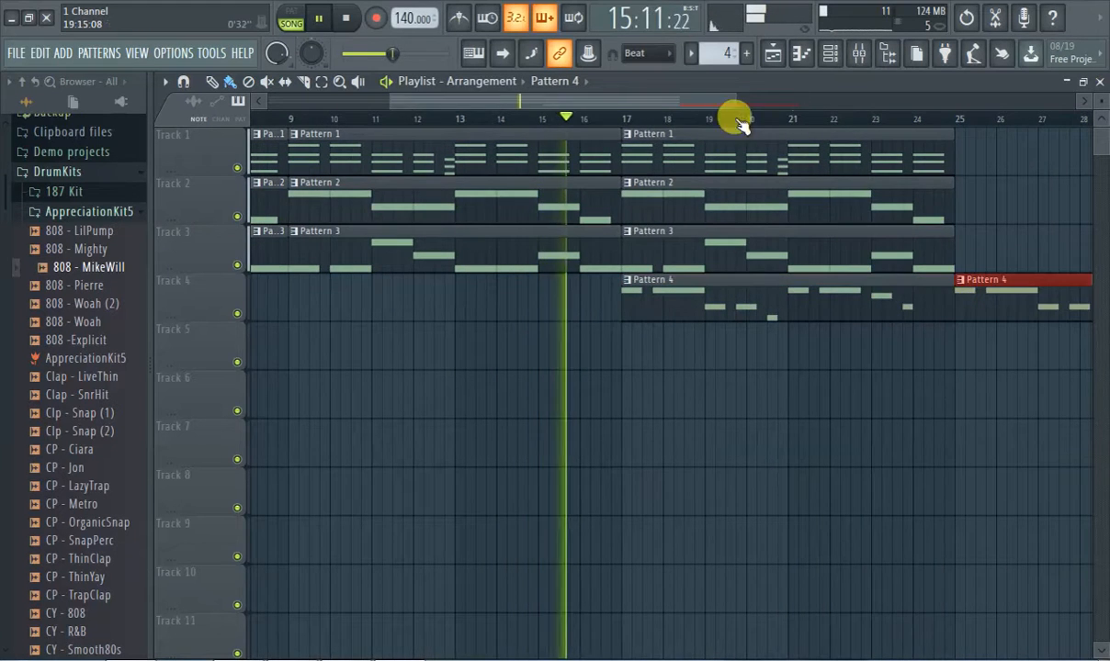
Step: Place Pattern 1, Pattern 2 and Pattern 3 copies at bar 25 of Tracks 1 to 3, and extend the second Pattern 4 clip to bar 33
drag(682, 98, 832, 147)
click(565, 152)
click(598, 151)
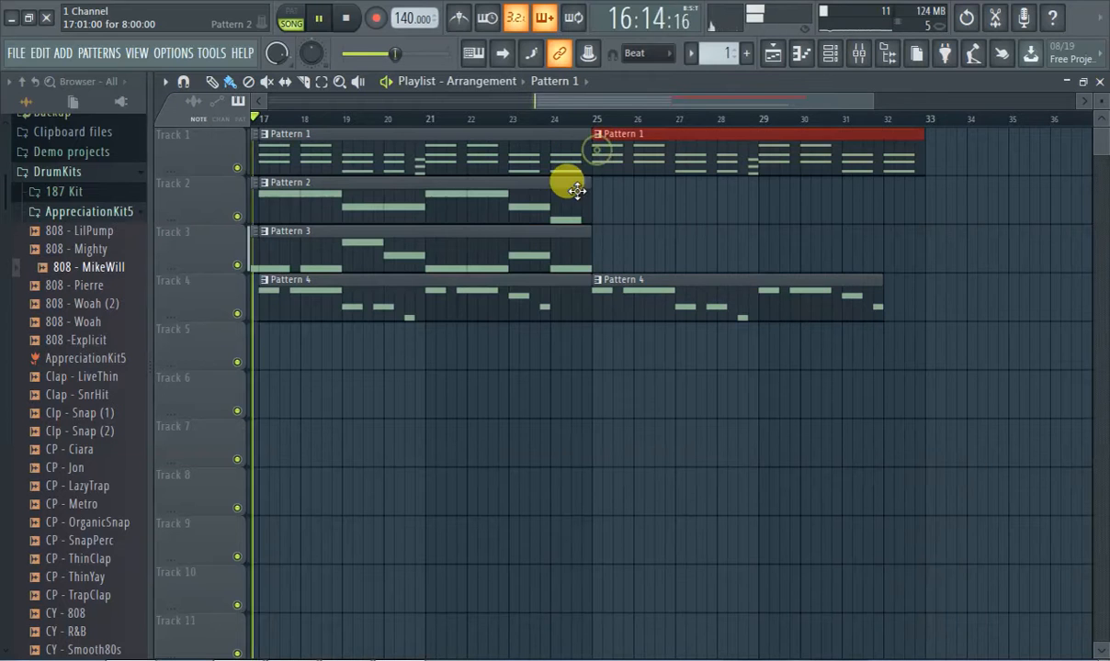
click(576, 190)
click(602, 190)
click(590, 234)
click(606, 241)
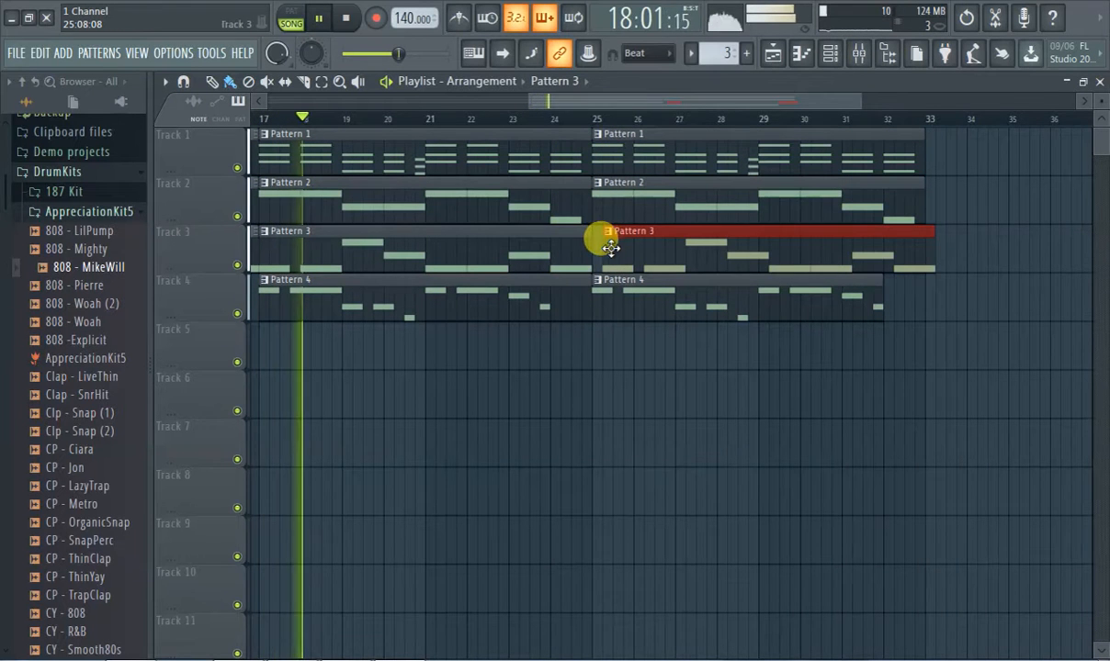
drag(559, 99, 539, 100)
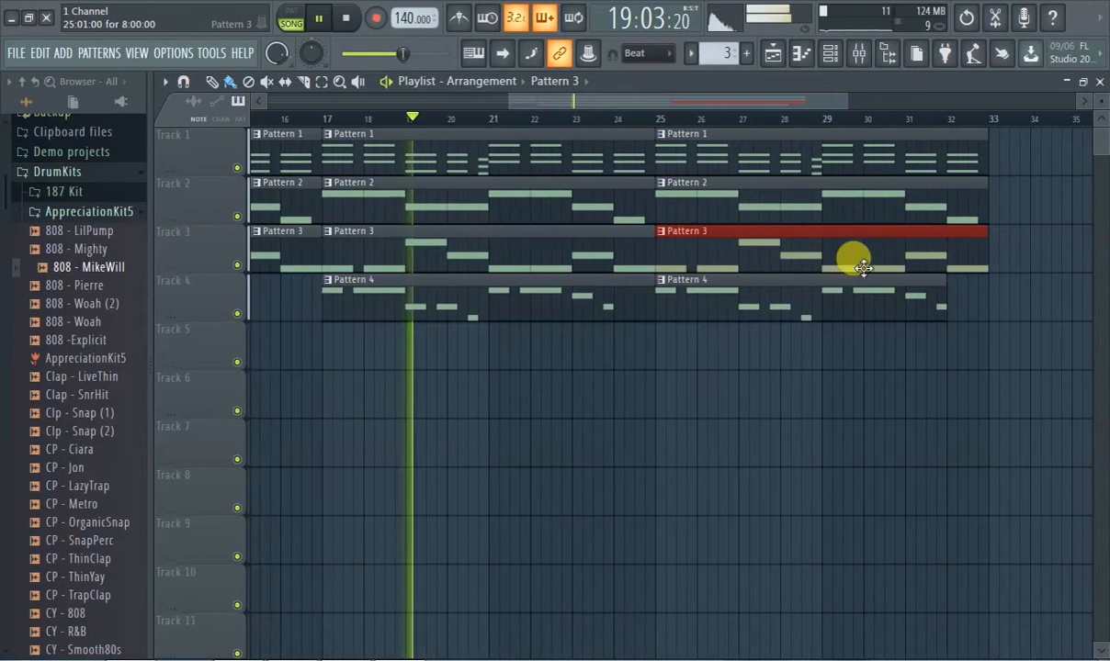
drag(946, 301, 983, 305)
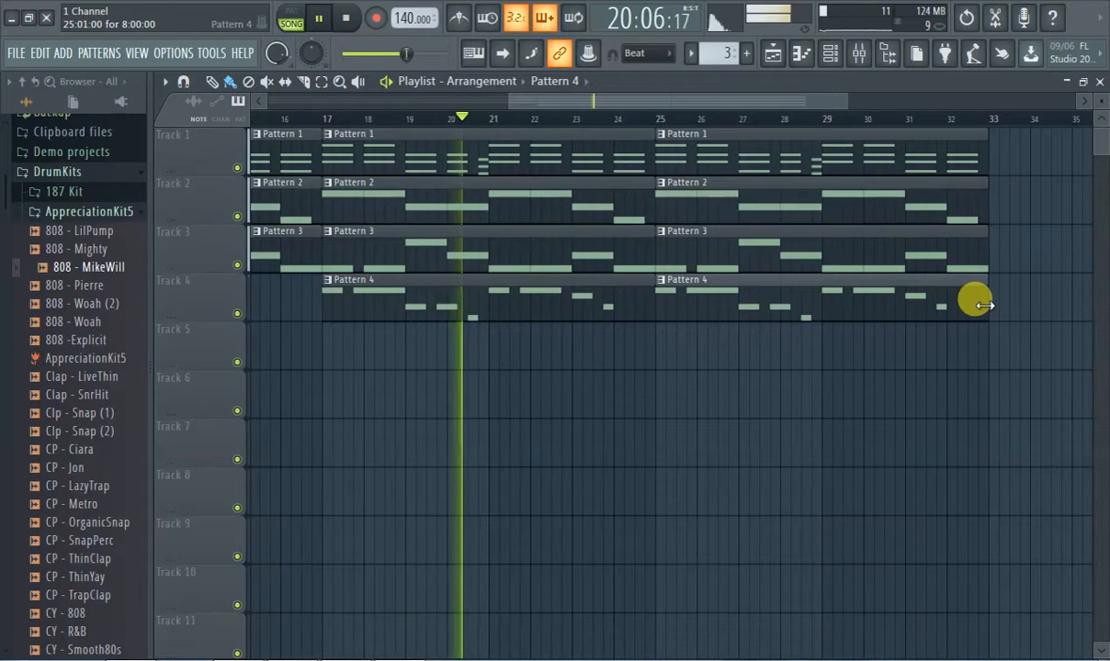
Step: In the Pattern 4 808 - MikeWill part, move the B4 note at bar 15 to A4 and lengthen the last A4 note to one bar
double_click(631, 299)
drag(935, 102, 870, 111)
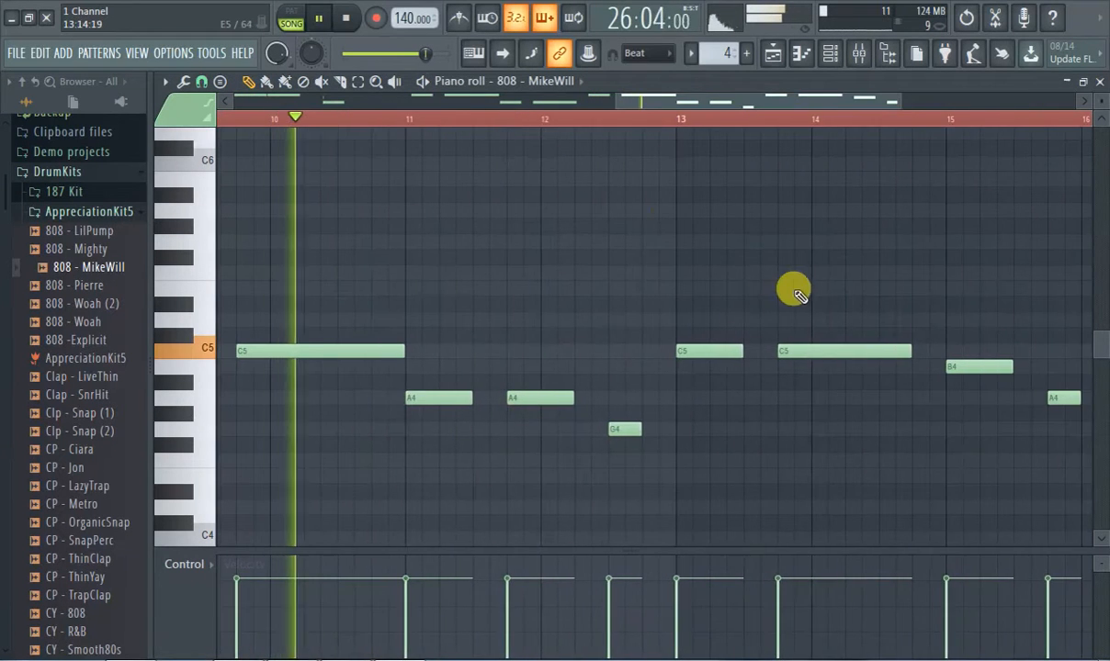
drag(648, 113, 744, 158)
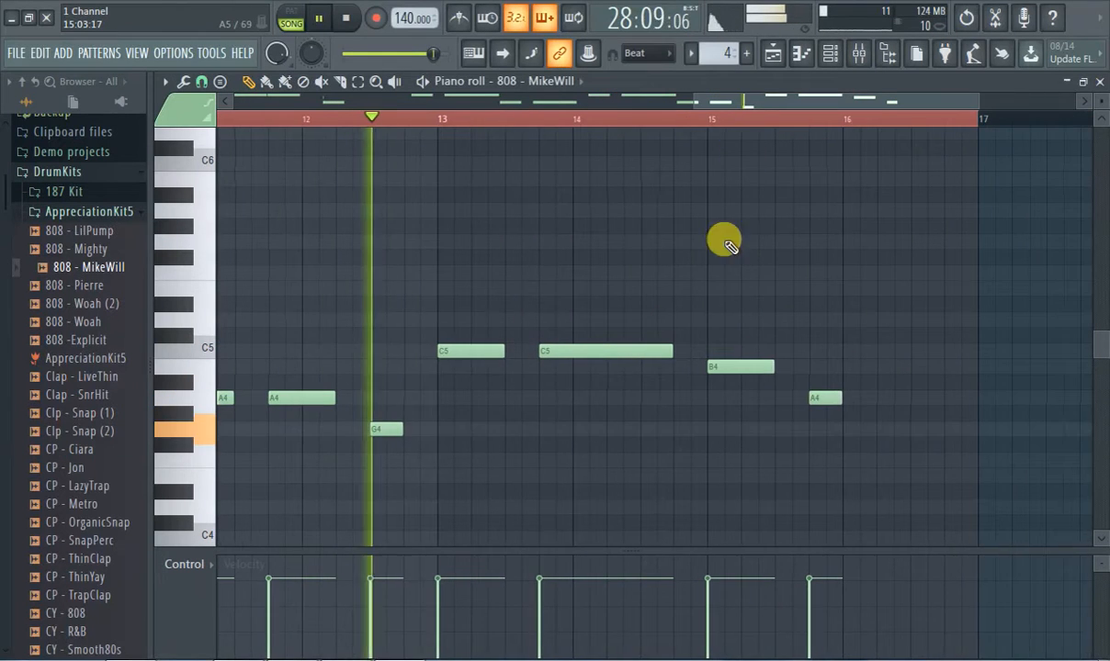
drag(722, 365, 720, 402)
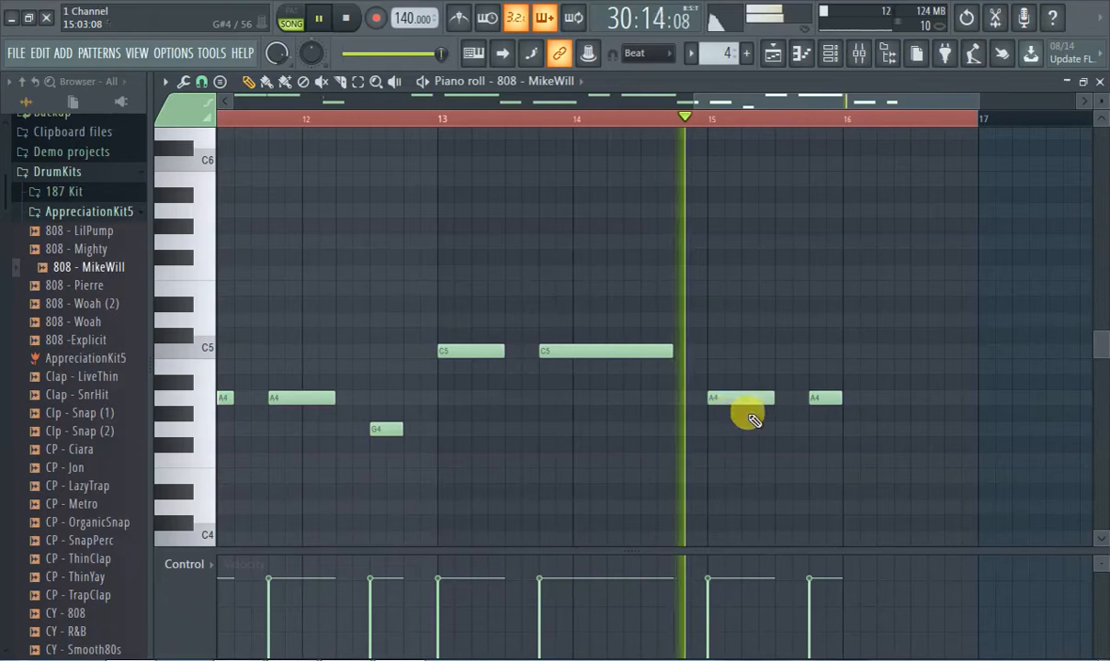
drag(819, 397, 924, 411)
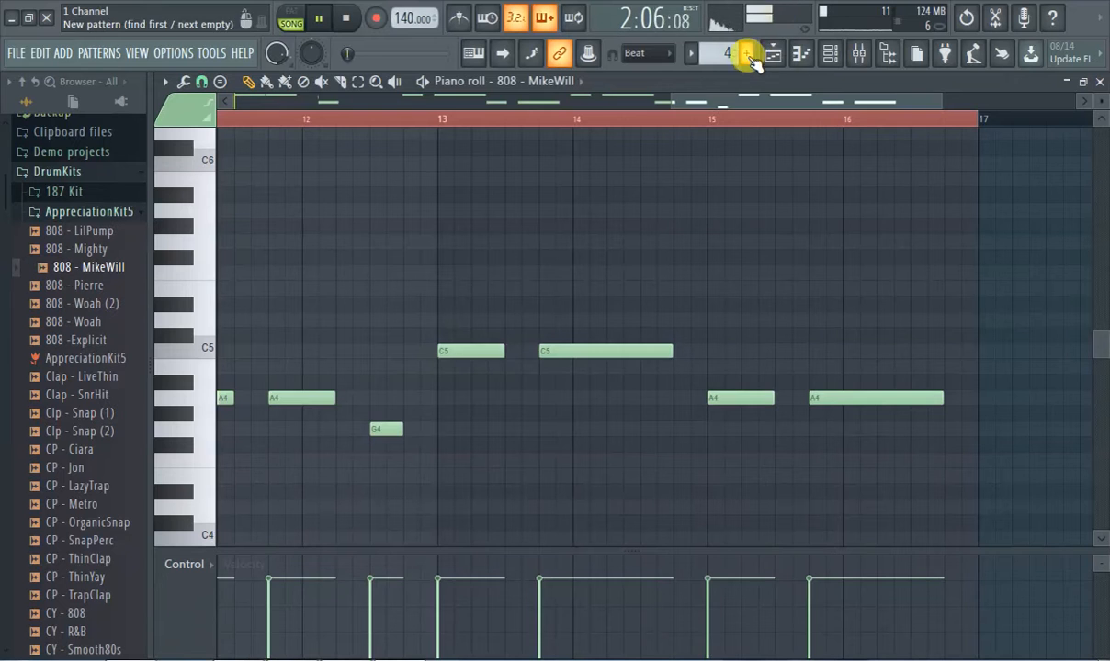
Step: Create Pattern 5 and place its clip at bar 1 of Track 5 in the playlist
click(749, 55)
click(772, 55)
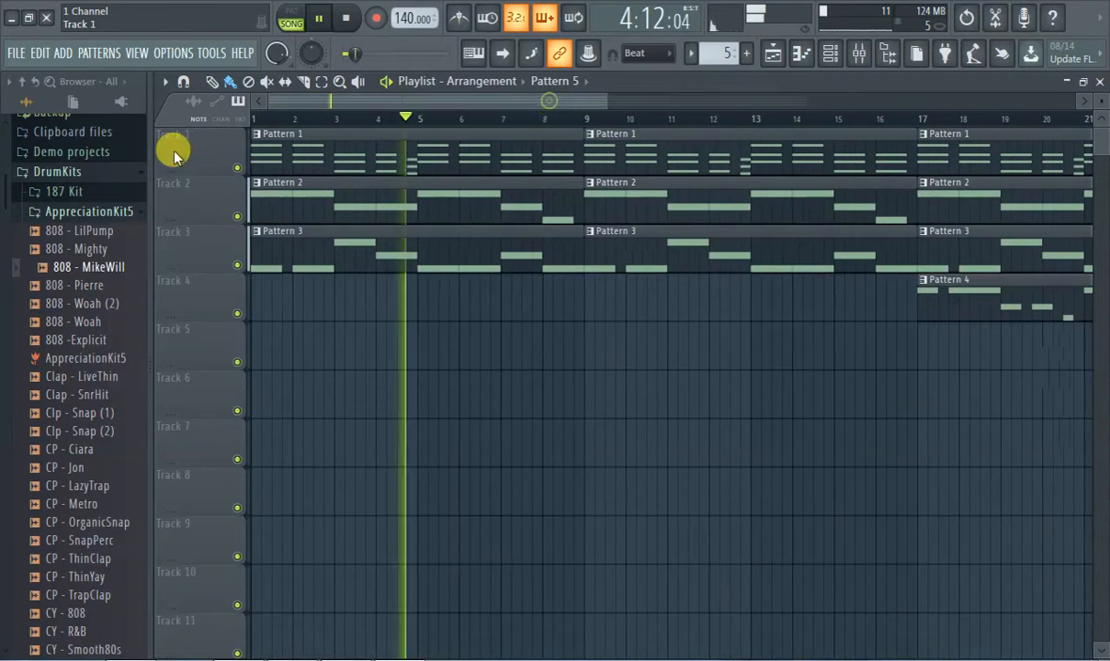
click(333, 353)
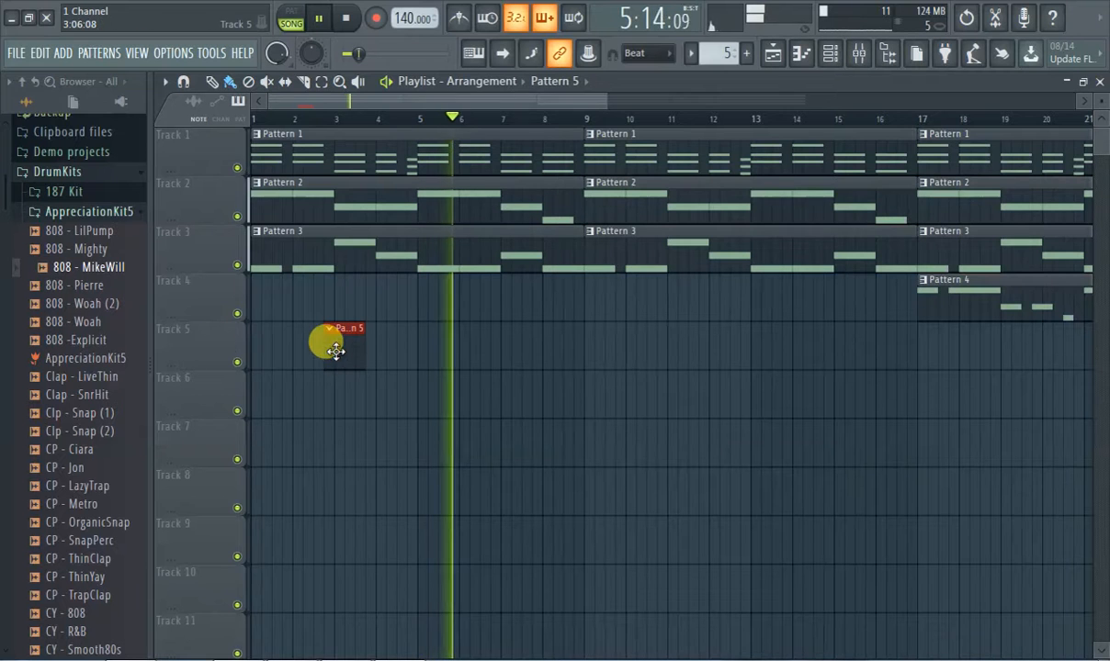
drag(332, 359, 260, 358)
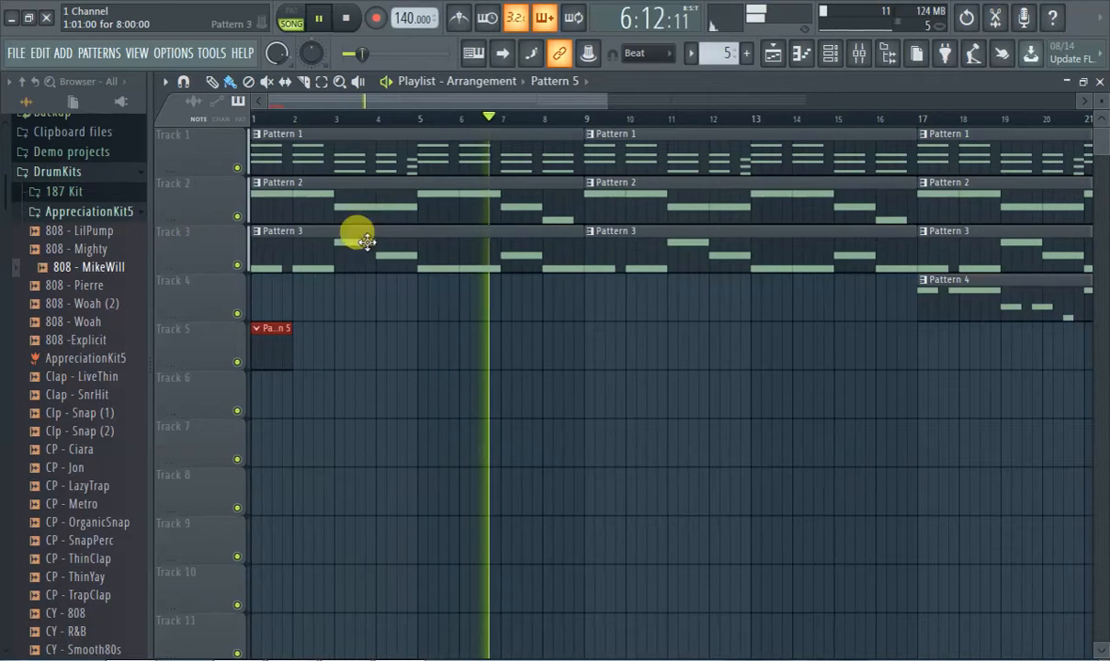
Step: Collapse the DrumKits folder and browse the sample packs to the Legacy Drums folder
click(75, 210)
click(71, 177)
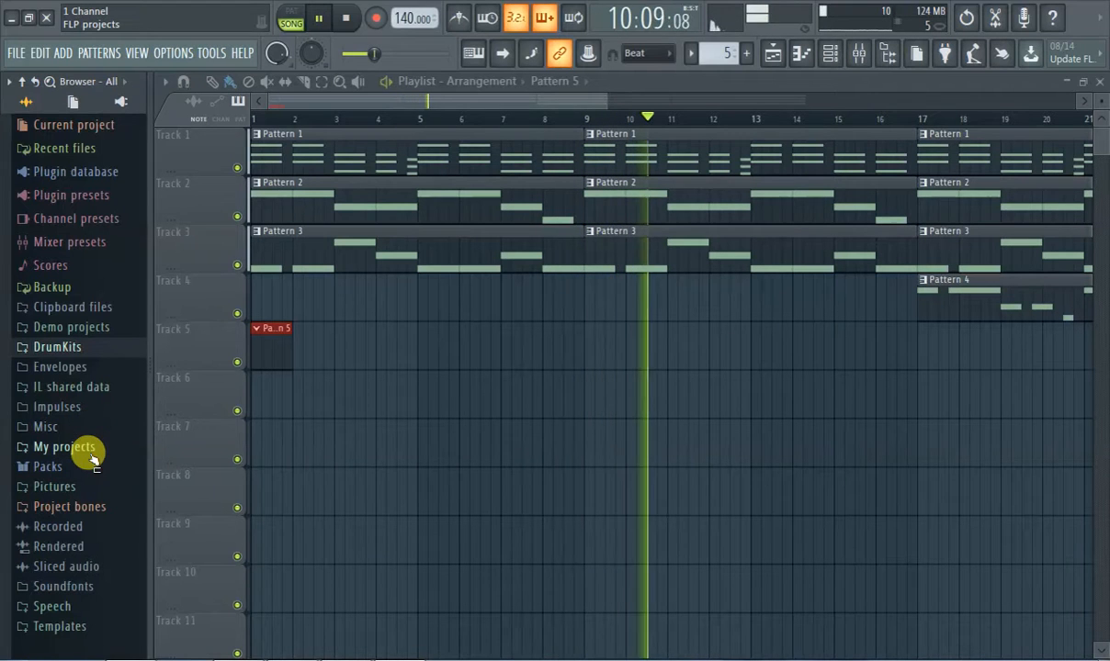
scroll(434, 389, down, 4)
scroll(434, 388, up, 4)
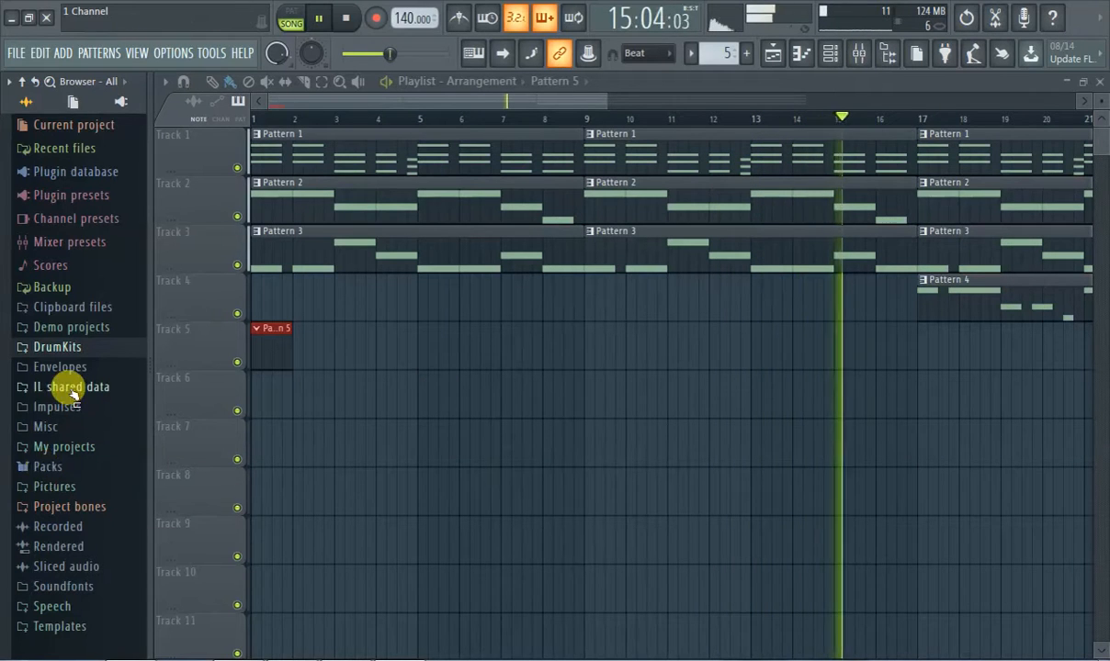
click(48, 467)
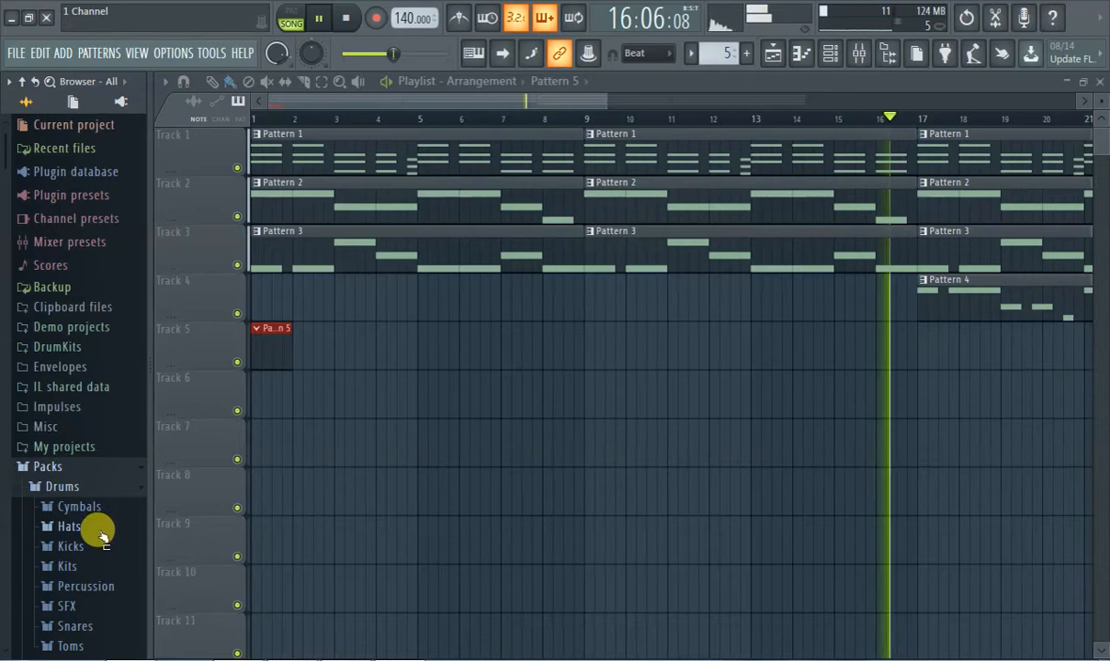
scroll(92, 551, down, 2)
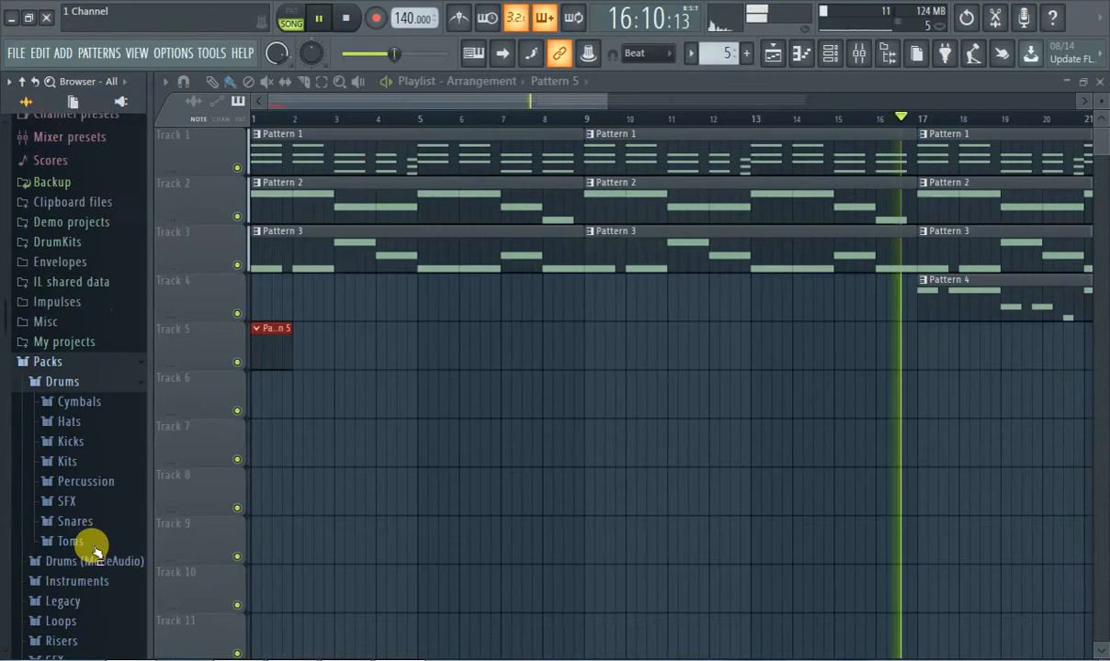
click(69, 595)
scroll(91, 551, down, 4)
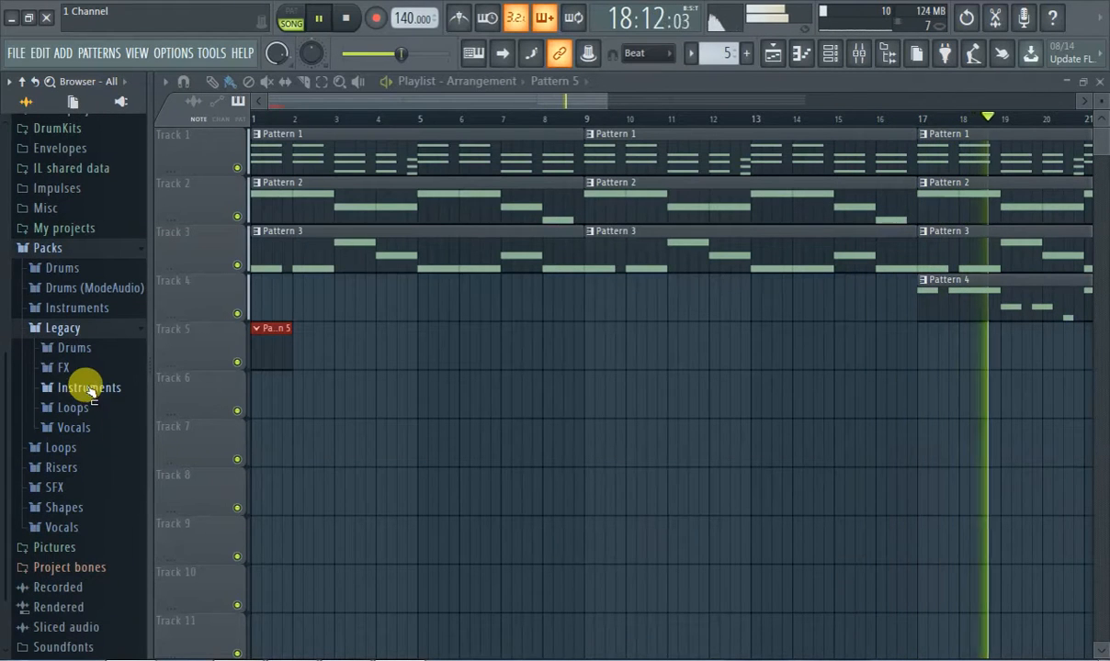
click(78, 351)
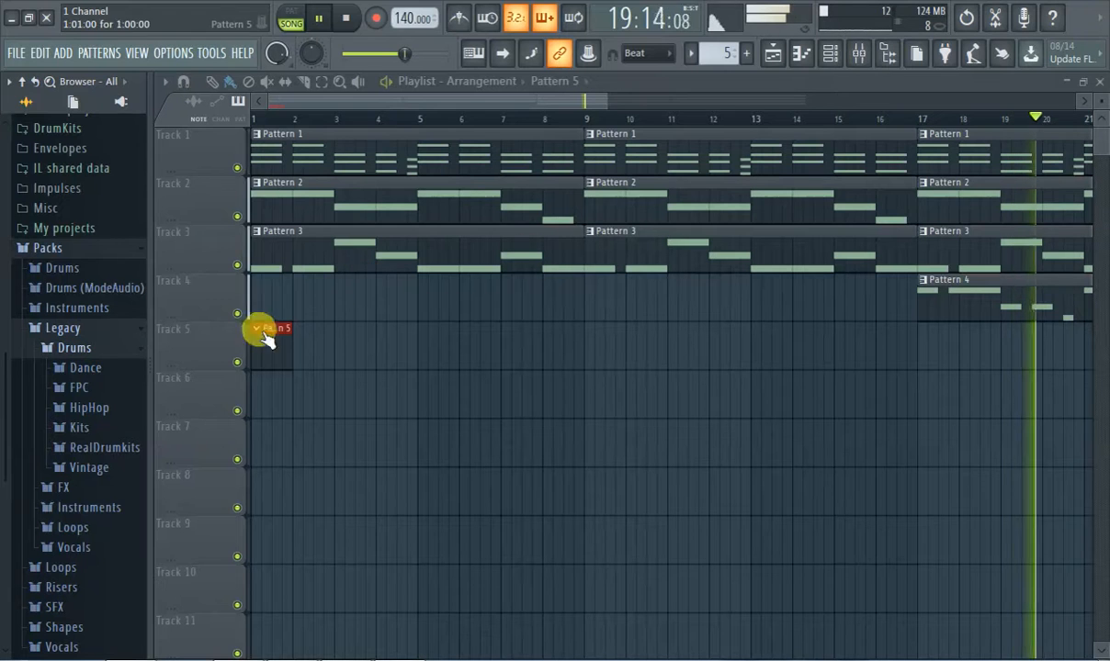
Step: Mute Track 4 and restart playback from bar 1
click(237, 313)
drag(309, 117, 242, 127)
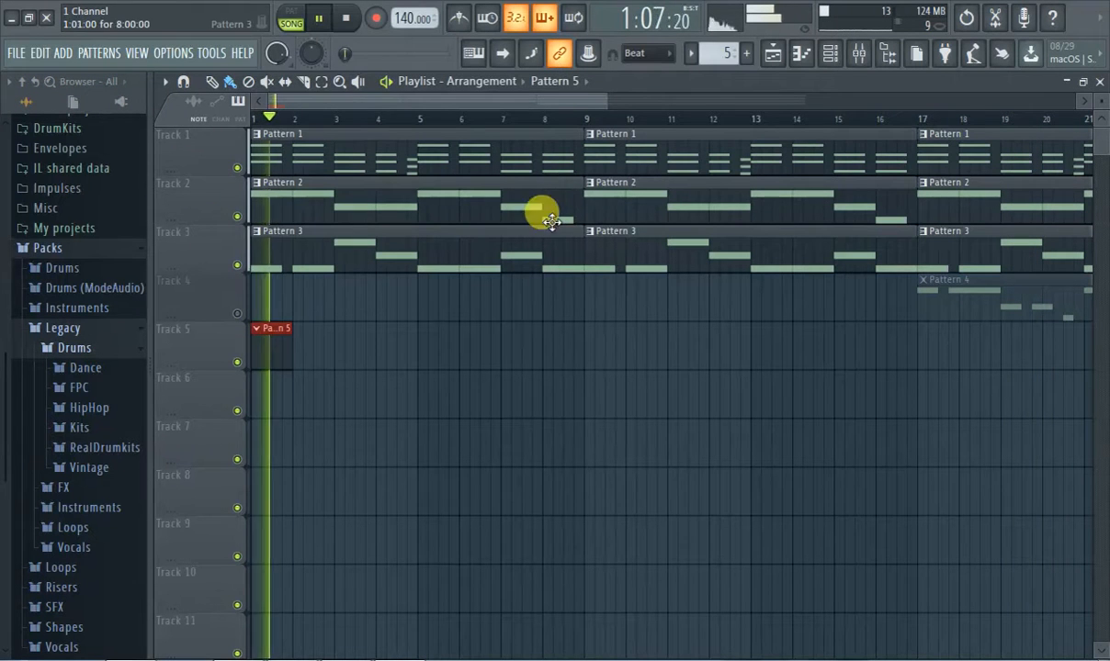
Step: Audition VT_CHiHat from the Vintage drums folder and load it into channel 3 of the channel rack
click(89, 468)
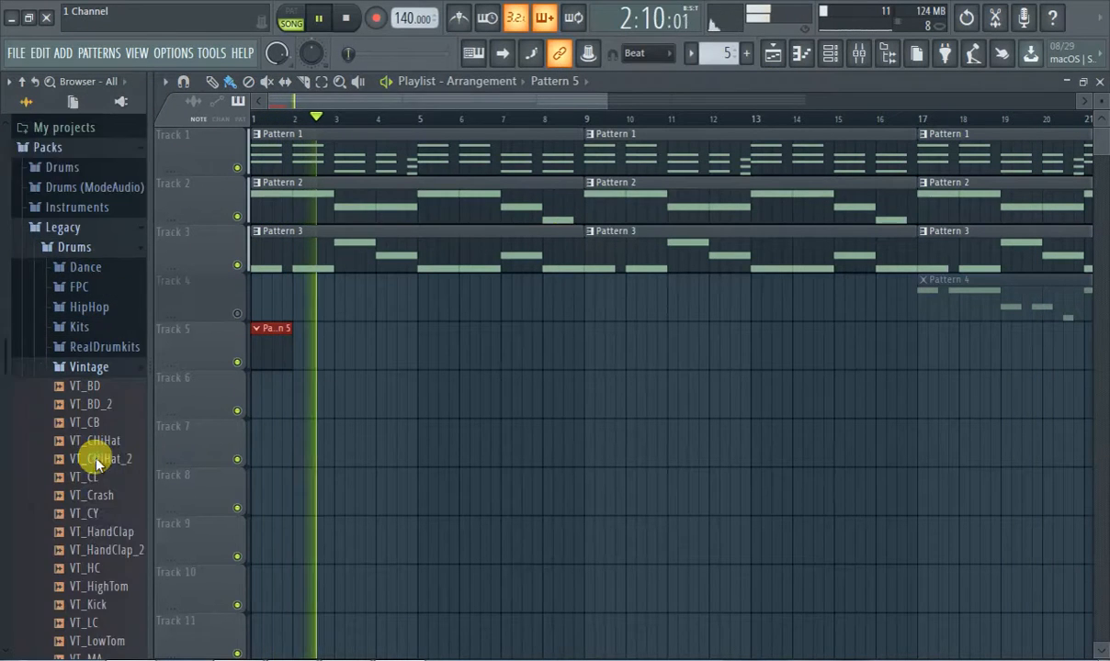
drag(99, 384, 106, 384)
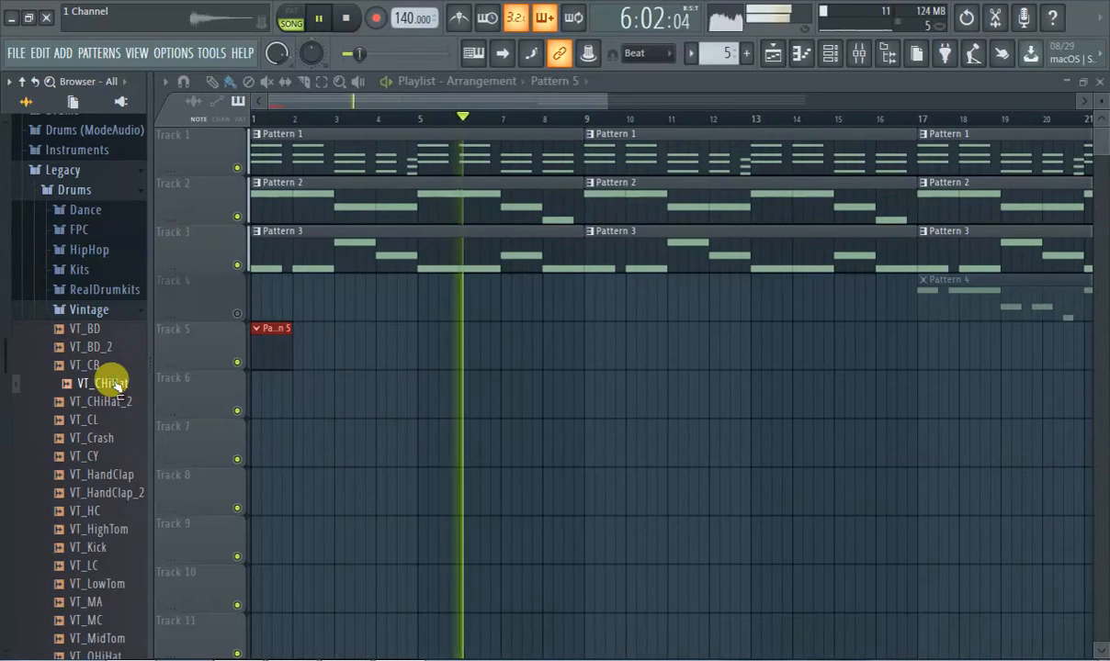
click(800, 53)
click(801, 53)
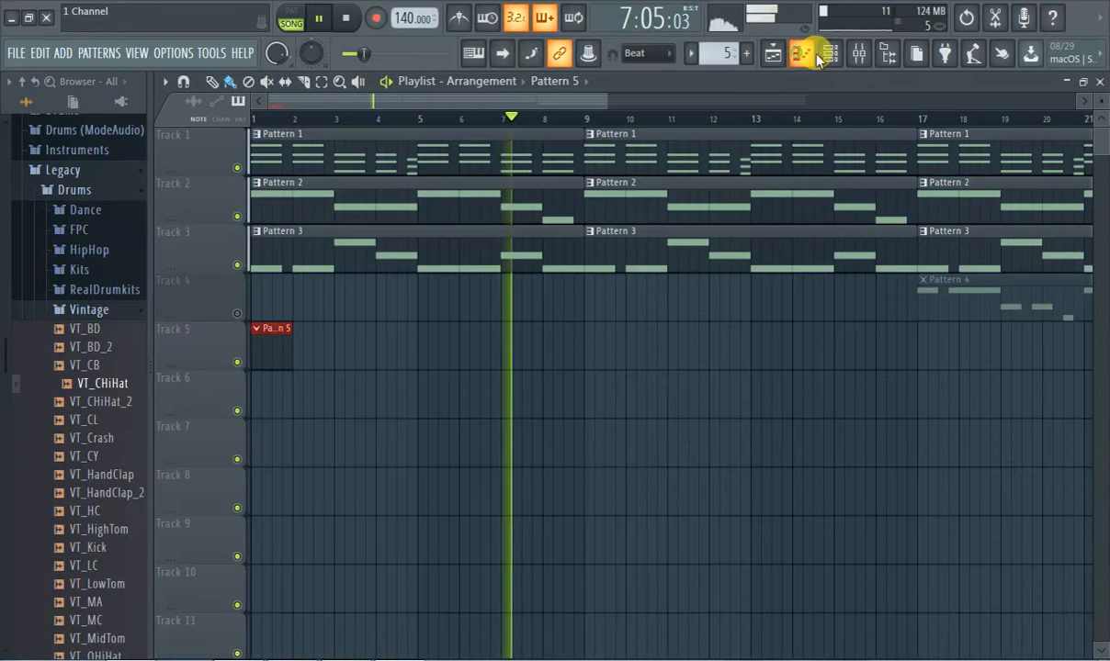
click(829, 55)
drag(102, 393, 305, 353)
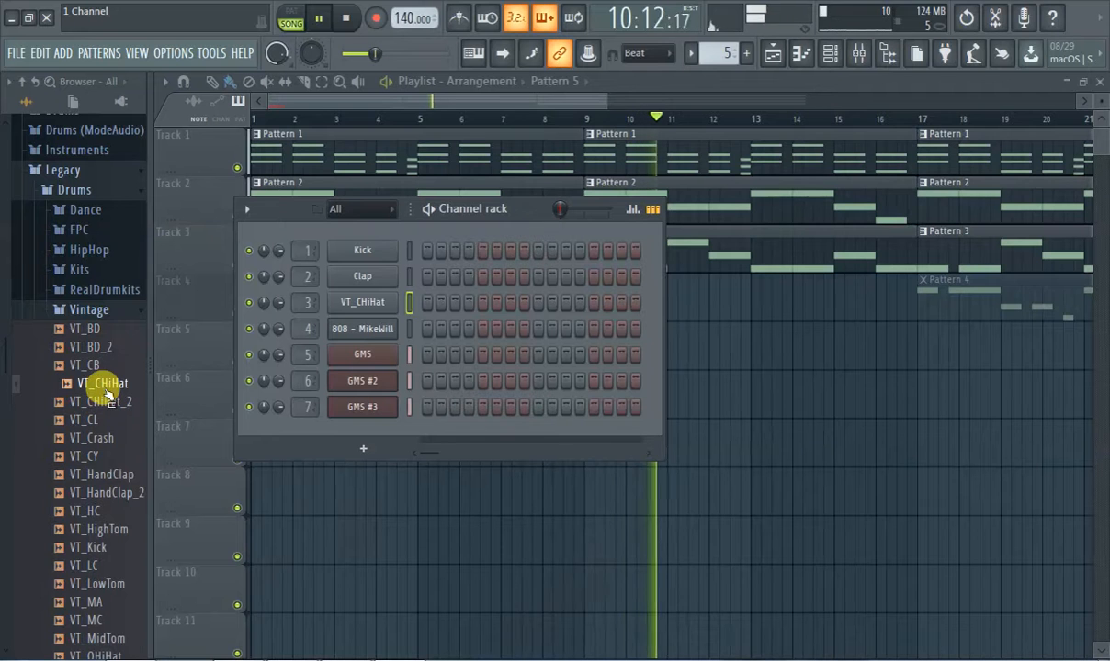
Step: Replace the Kick channel's sample with VT_BD and add VT_CY as a new channel below GMS #3
click(95, 328)
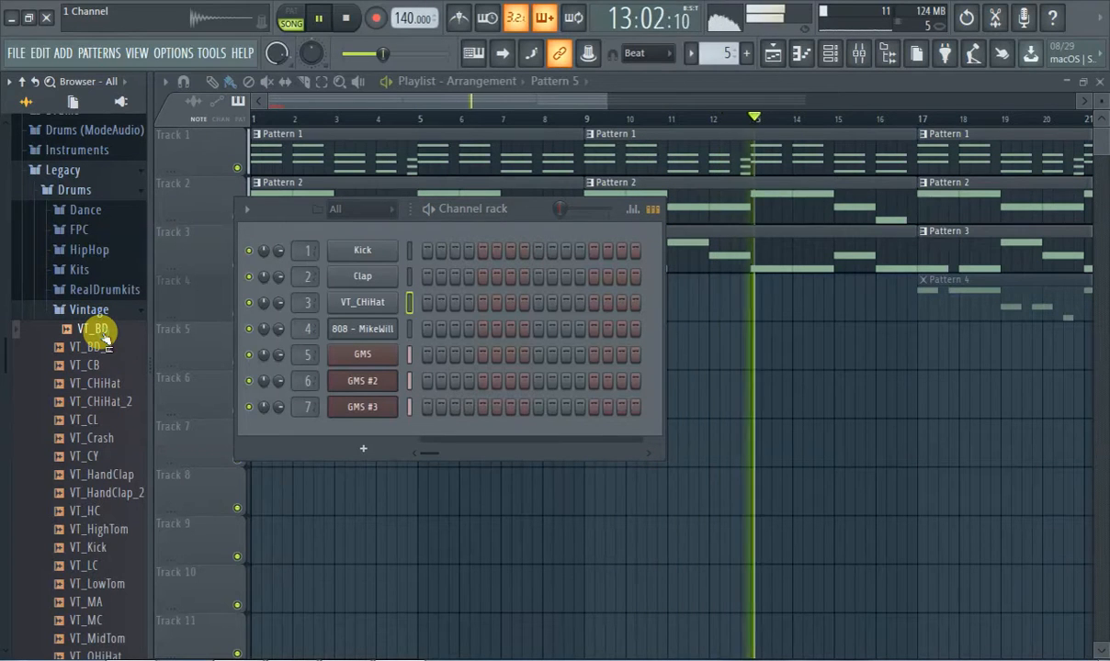
drag(101, 336, 363, 251)
click(79, 351)
click(92, 490)
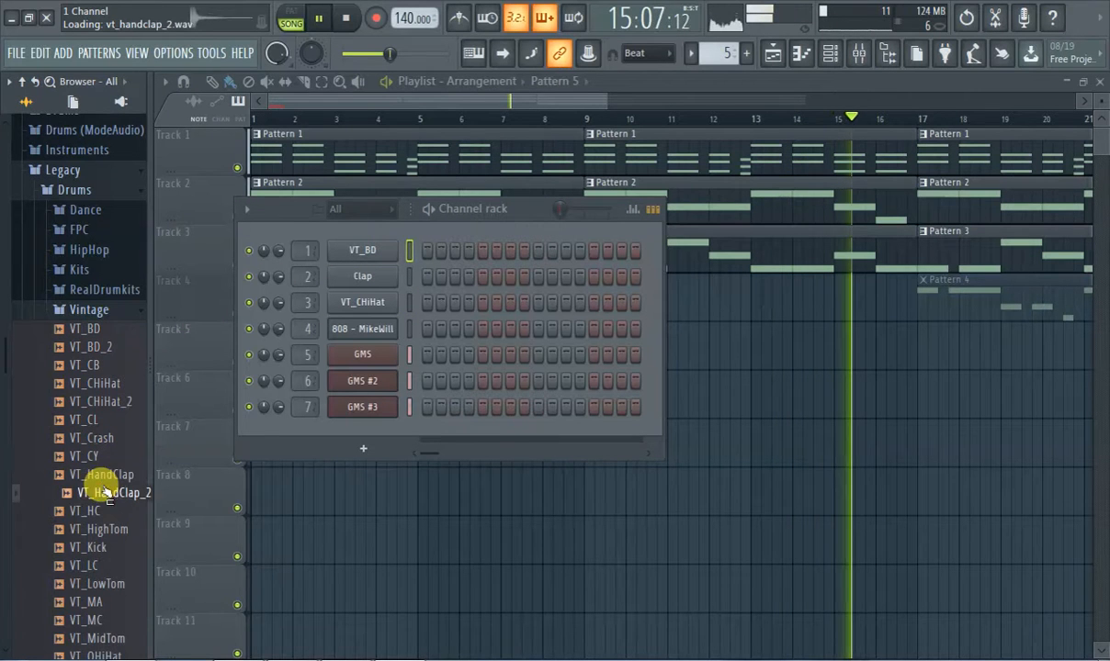
click(106, 459)
drag(99, 462, 367, 435)
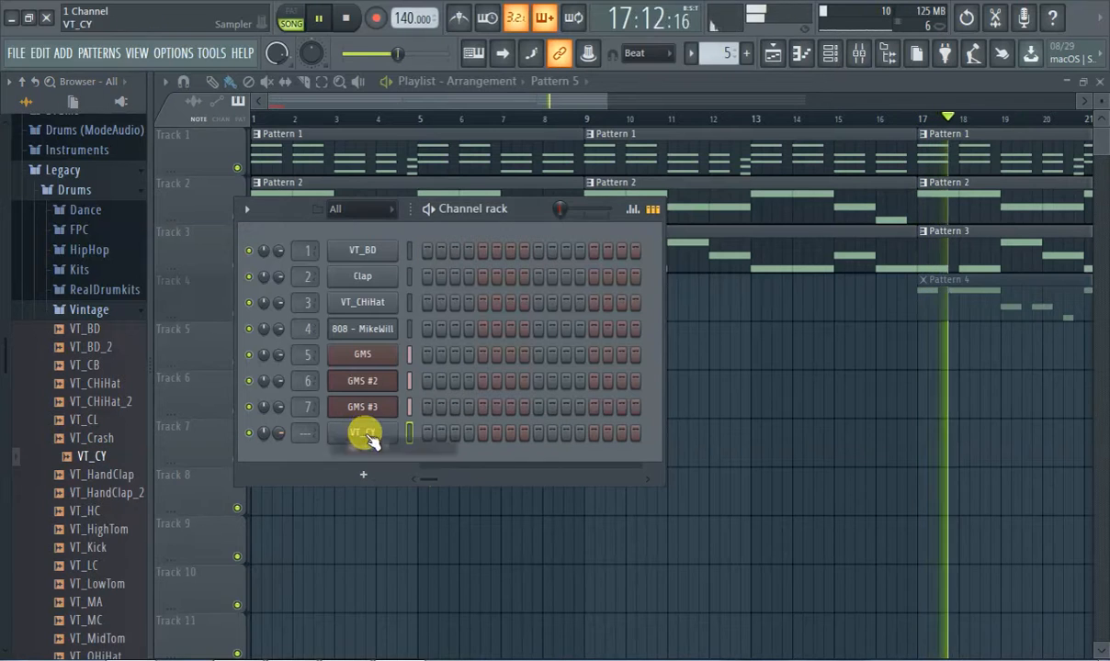
Step: Add a VT_CY hit on the first step of Pattern 5 and return to the playlist
scroll(86, 488, down, 2)
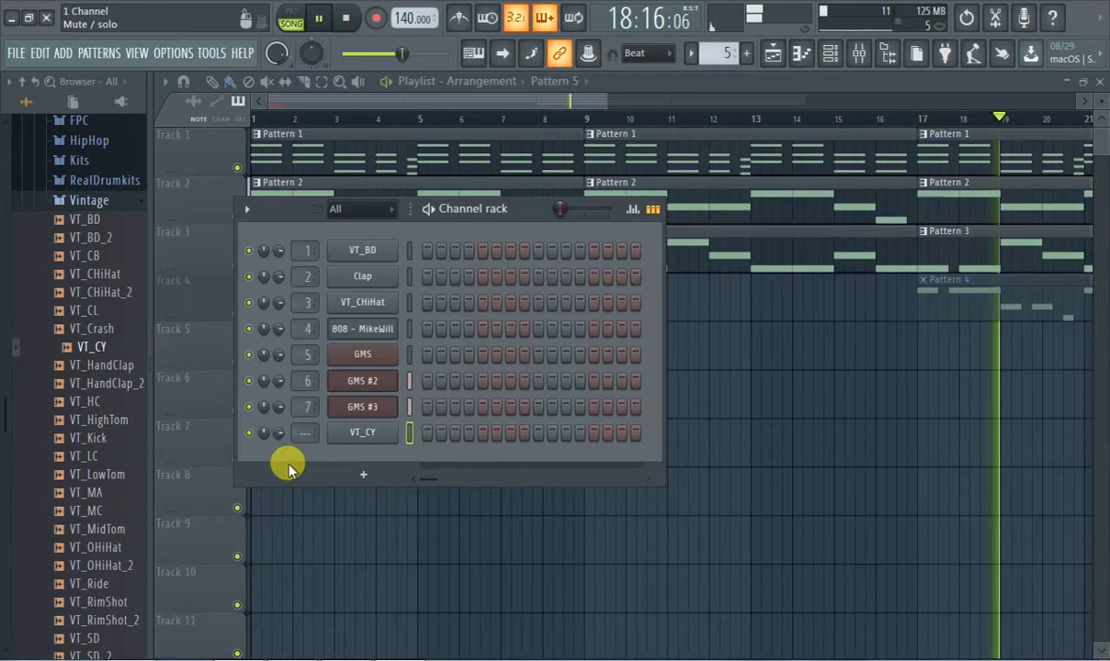
click(426, 433)
drag(322, 521, 207, 277)
right_click(267, 345)
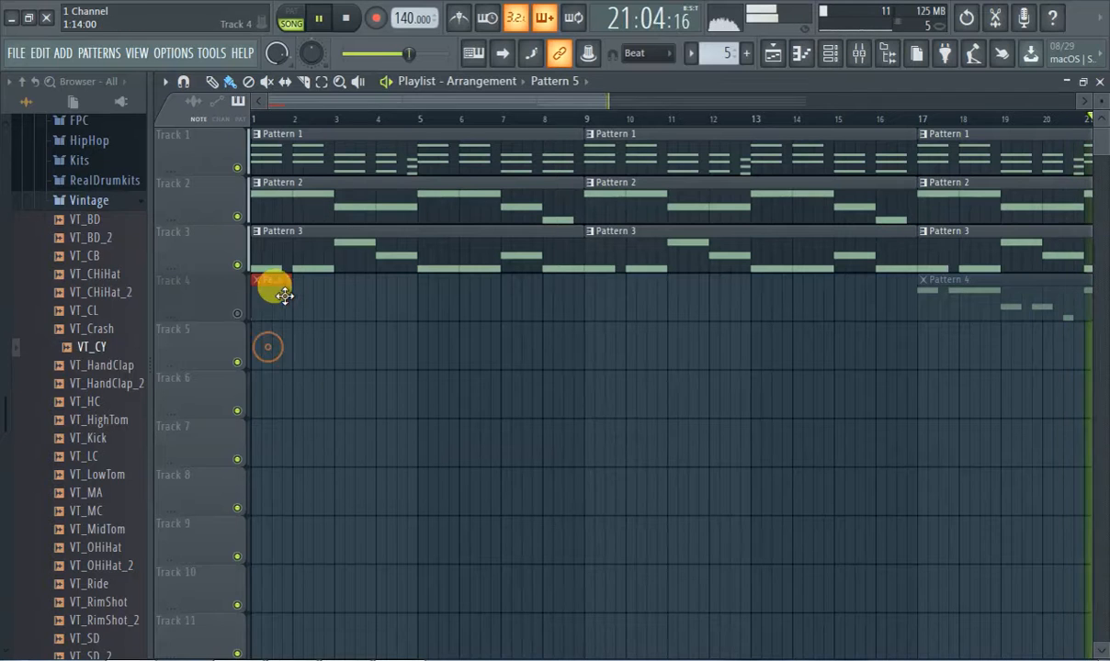
Step: Create Pattern 6 and place its clip at bar 1 of Track 6
click(748, 54)
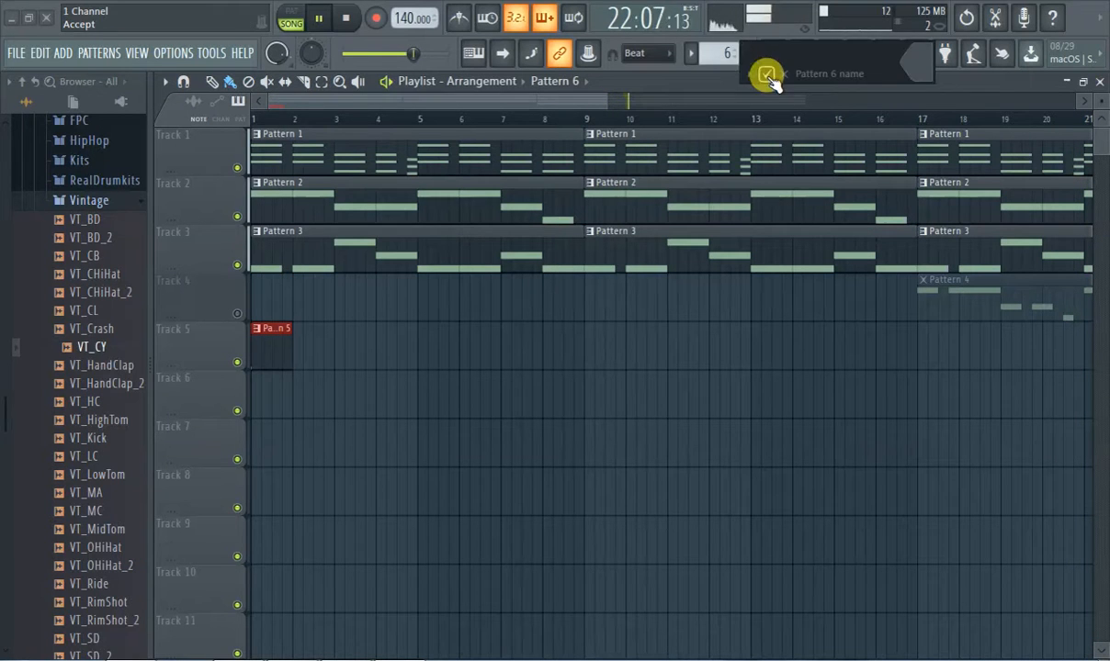
click(279, 111)
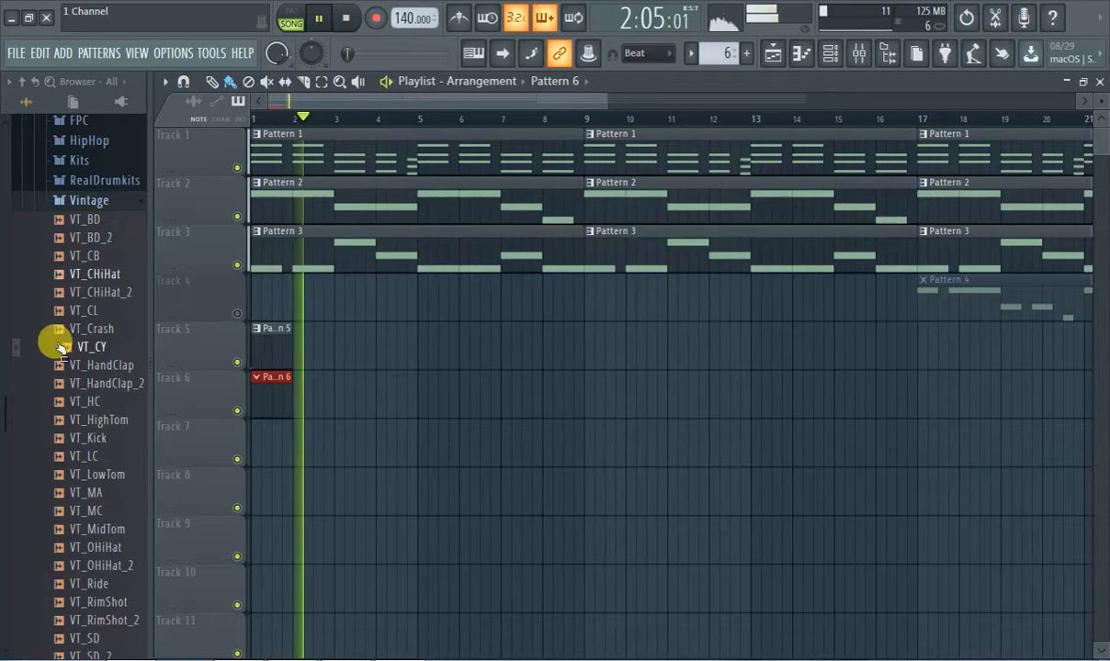
Step: Audition more Vintage samples and add VT_LC and VT_OHiHat as new channels below VT_CY
click(114, 475)
click(103, 458)
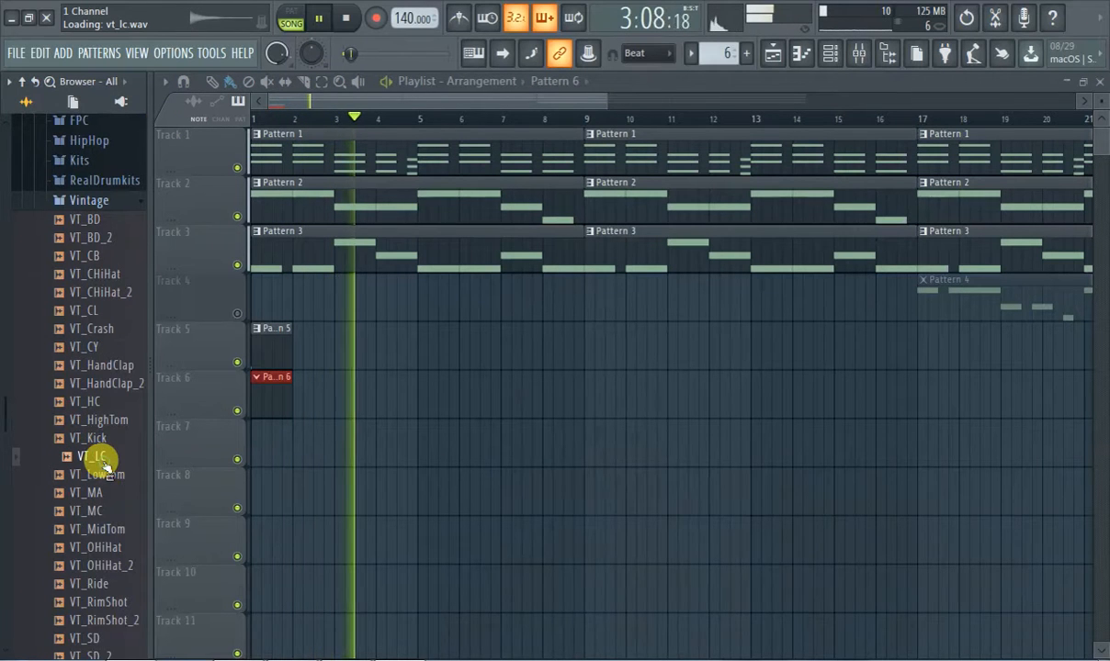
click(802, 54)
click(800, 53)
click(830, 53)
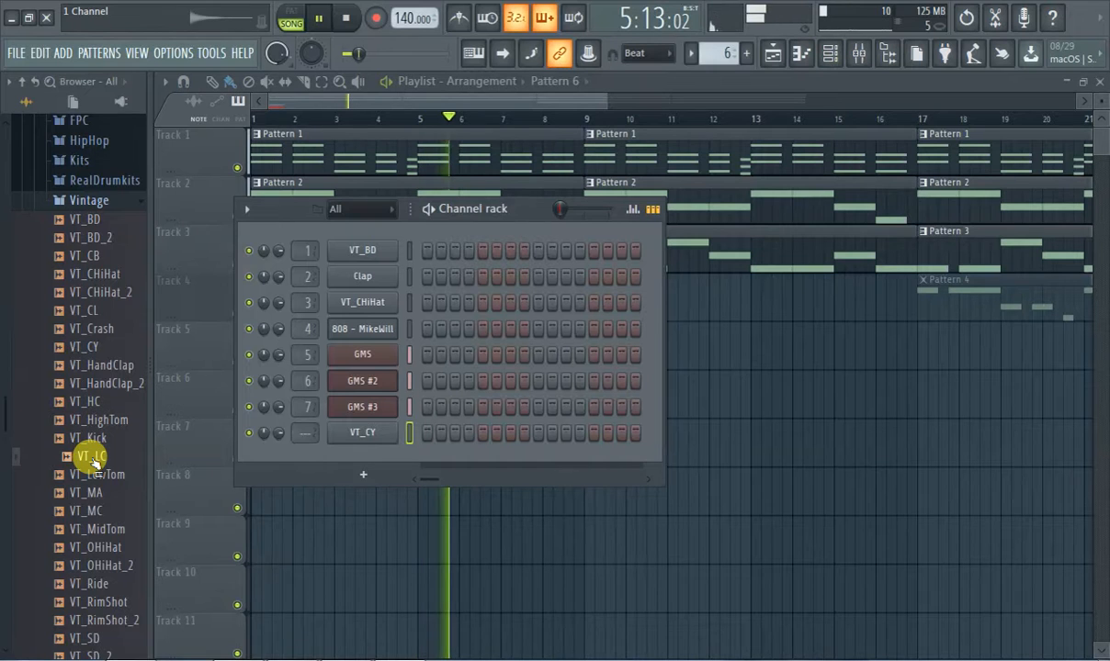
drag(349, 450, 292, 464)
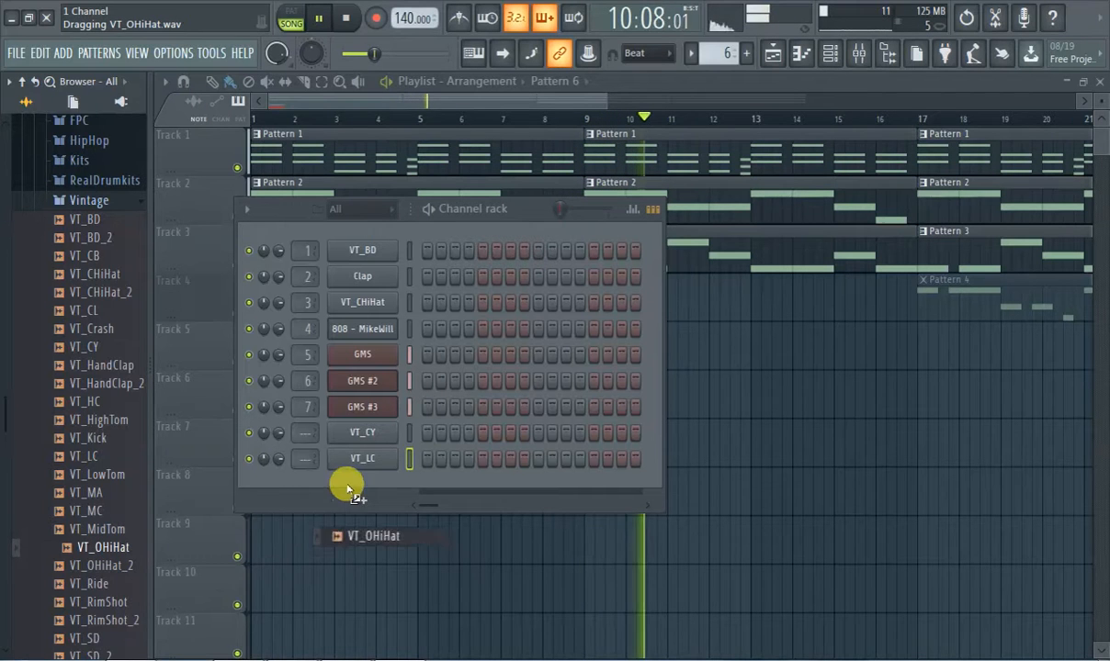
drag(349, 491, 334, 495)
Step: Audition VT_SD and add it as a new channel below VT_OHiHat
scroll(56, 551, down, 4)
click(119, 421)
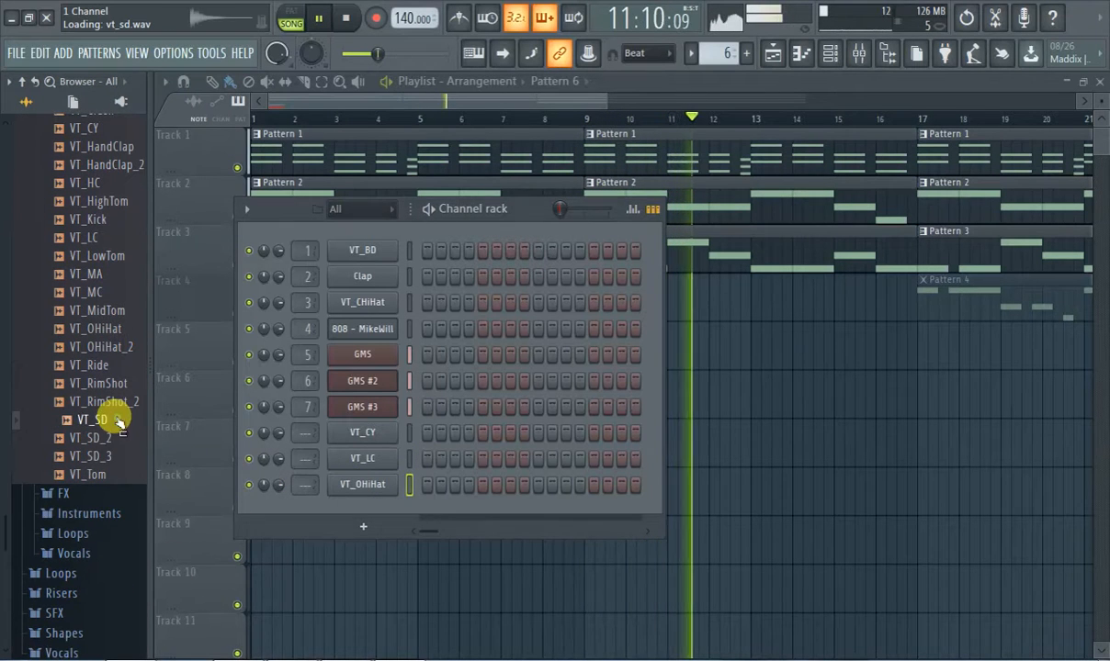
drag(101, 437, 346, 511)
Step: Audition the VT_SD_2, VT_Tom, VT_SD_3 and VT_OHiHat samples in the Vintage folder
click(109, 438)
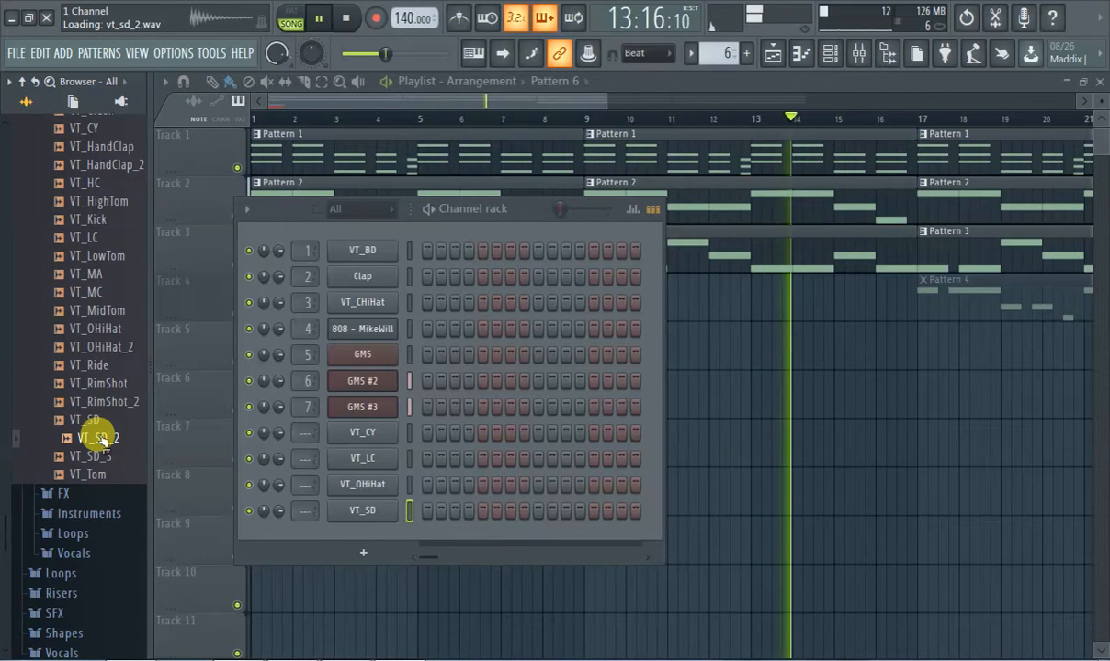
click(107, 477)
click(109, 457)
click(126, 334)
scroll(129, 336, up, 8)
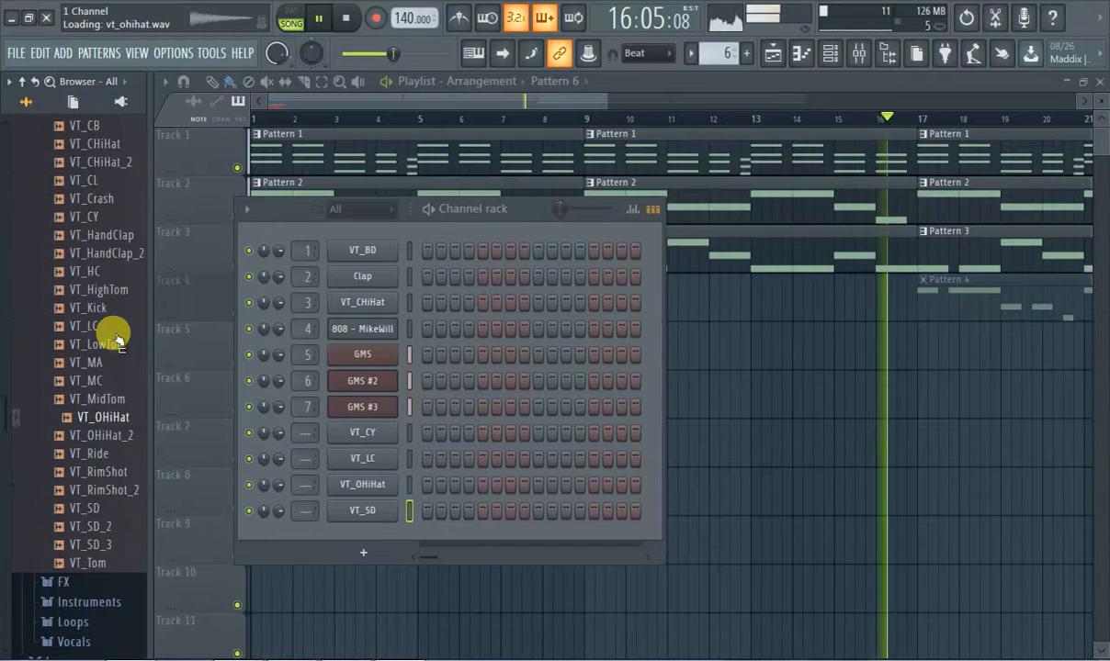
scroll(79, 533, down, 3)
scroll(122, 579, down, 4)
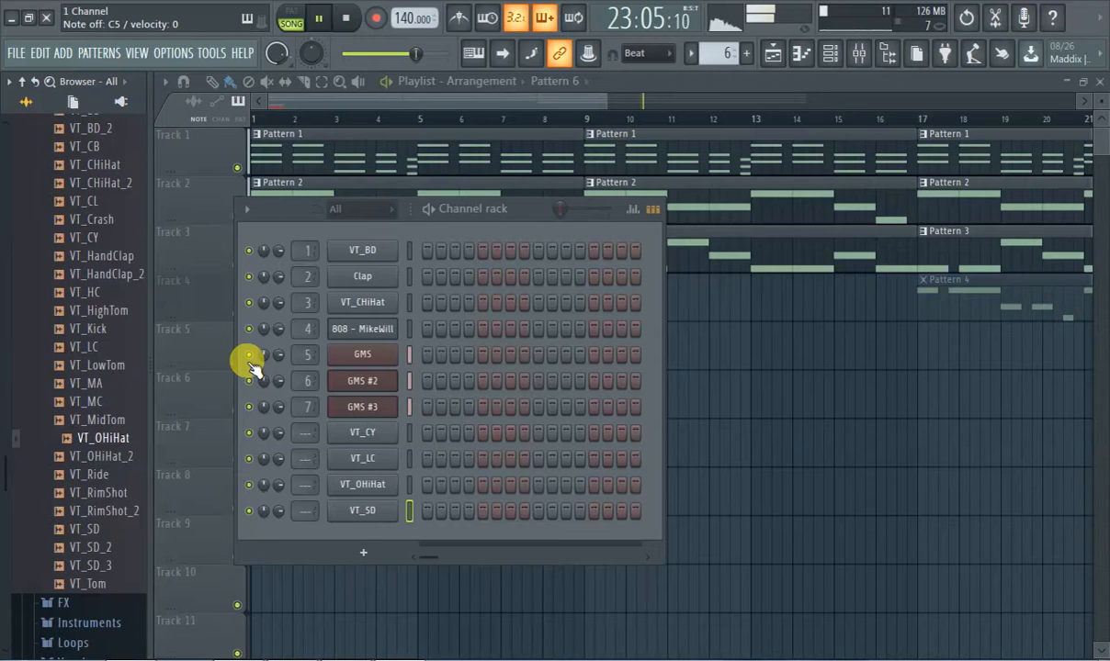
Step: Select the VT_OHiHat channel, record its hits into Pattern 6 over bars 1 to 8, and stop recording
click(361, 492)
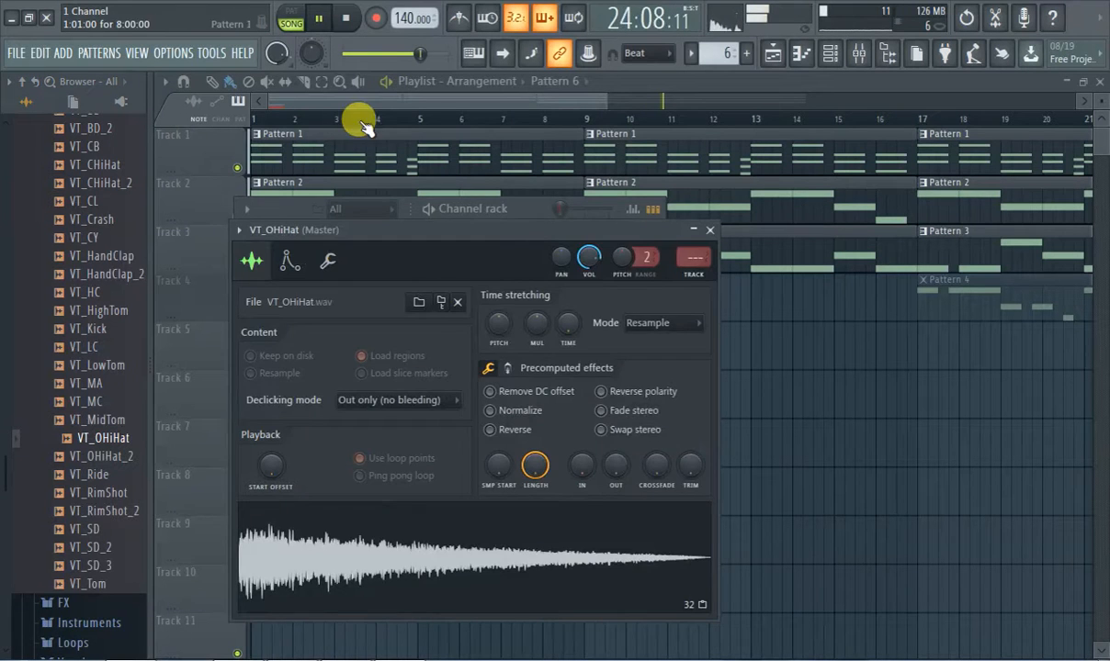
click(364, 190)
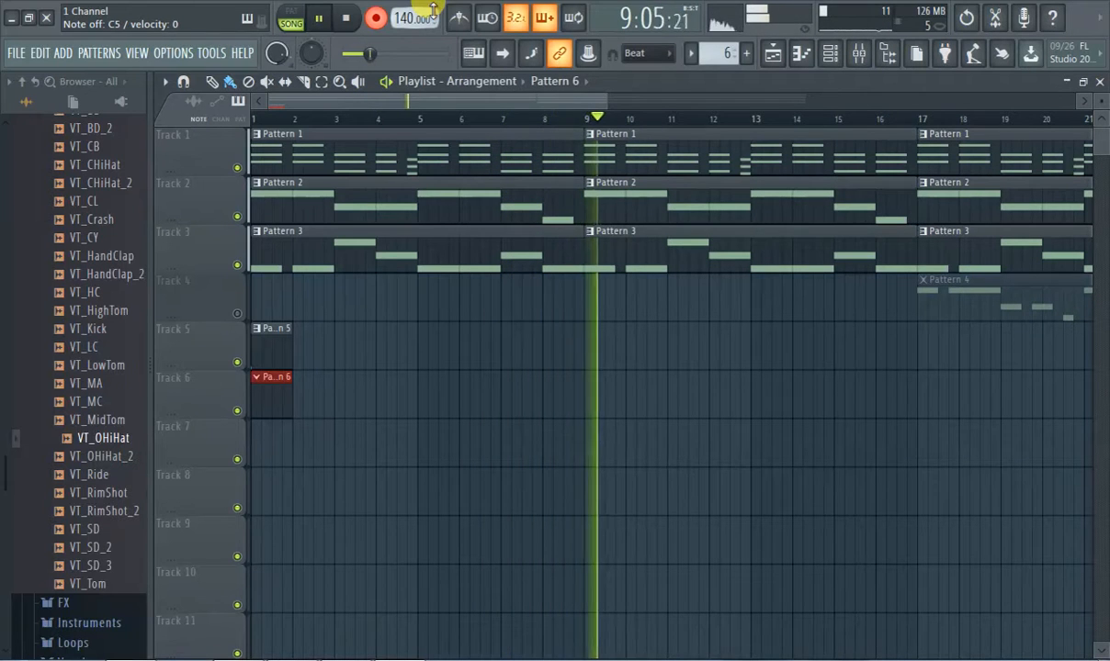
click(378, 21)
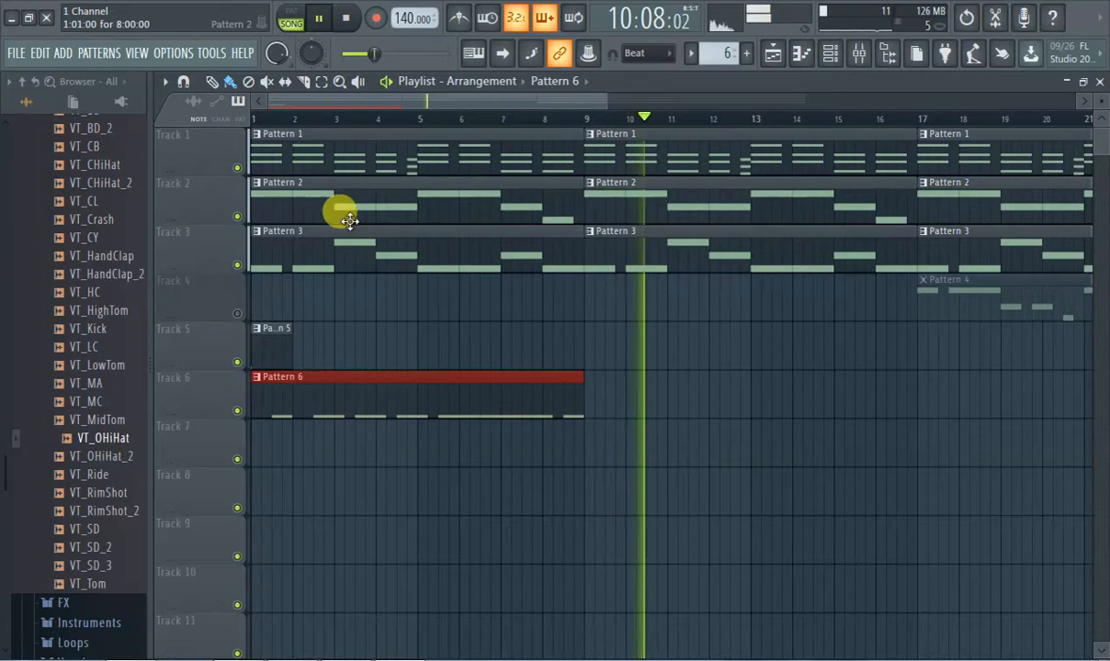
Step: Move the Pattern 6 clip to start at bar 9 and place a new Pattern 7 at bar 1 on Track 7
drag(421, 373, 765, 352)
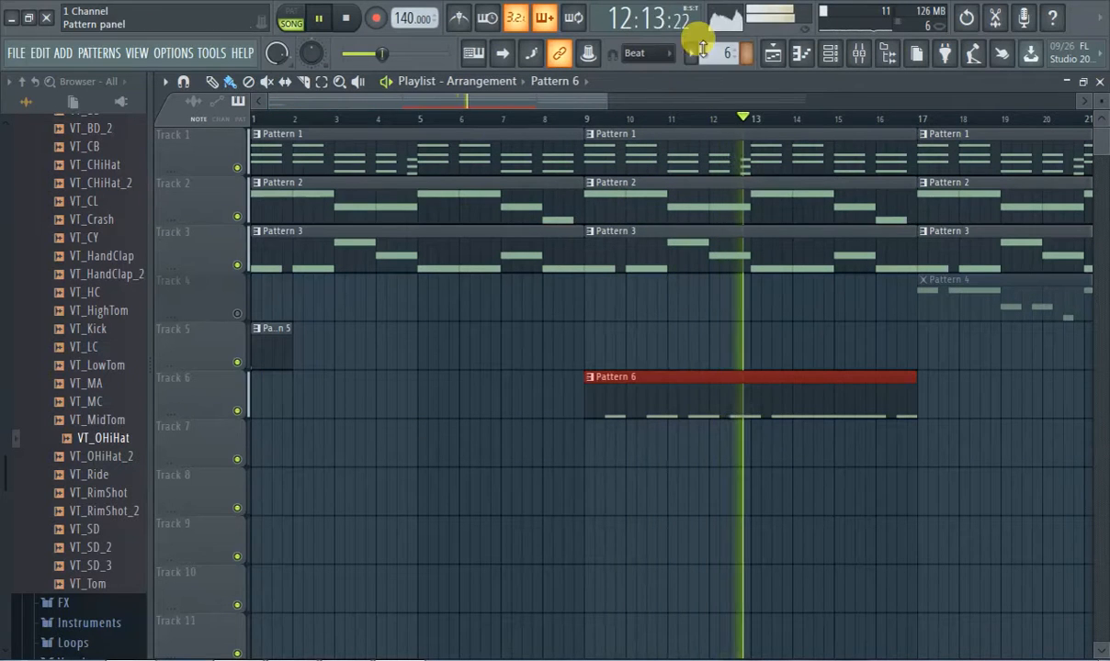
click(746, 51)
click(759, 75)
scroll(457, 254, down, 2)
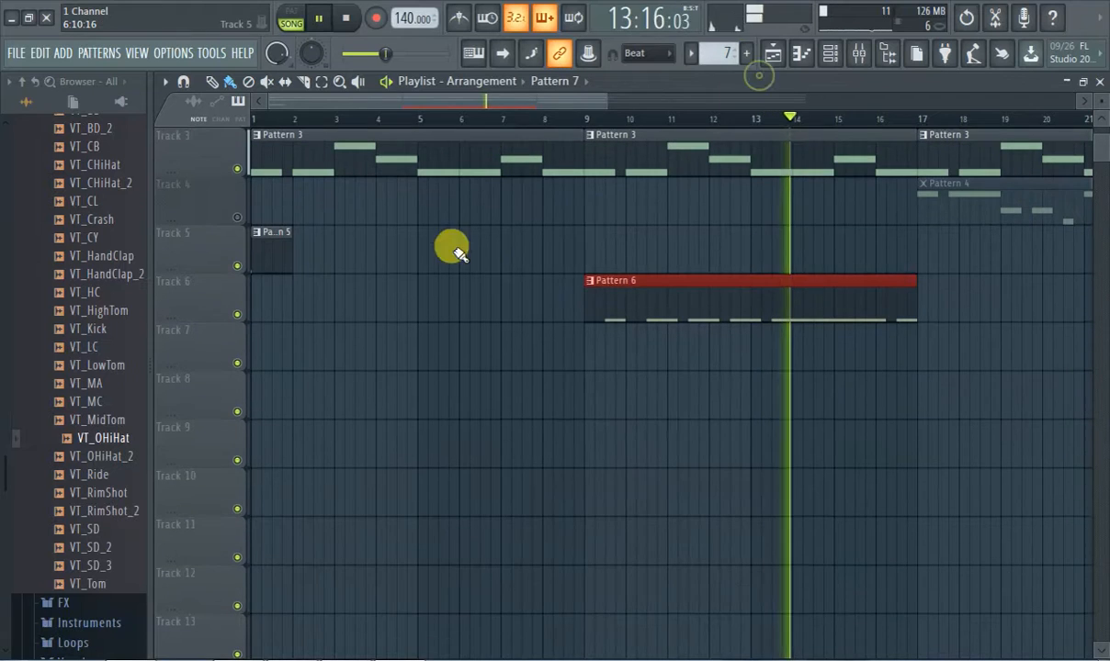
click(291, 348)
Step: Stop playback and adjust the volume of the VT_OHiHat channel in its channel settings
click(319, 19)
drag(386, 57, 321, 57)
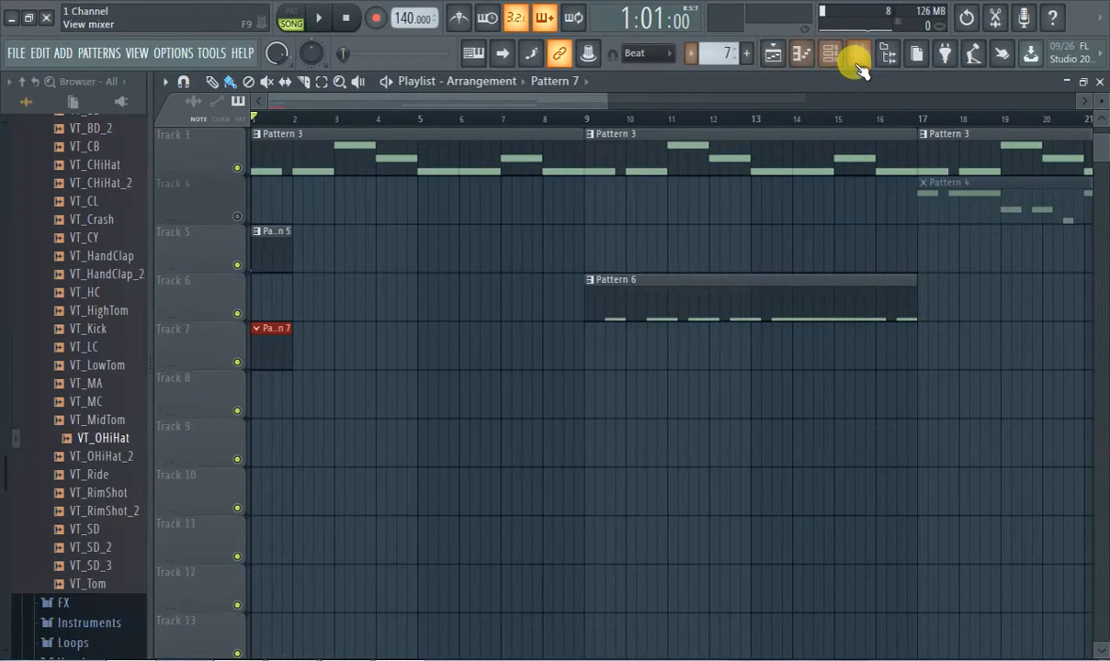
scroll(541, 186, up, 2)
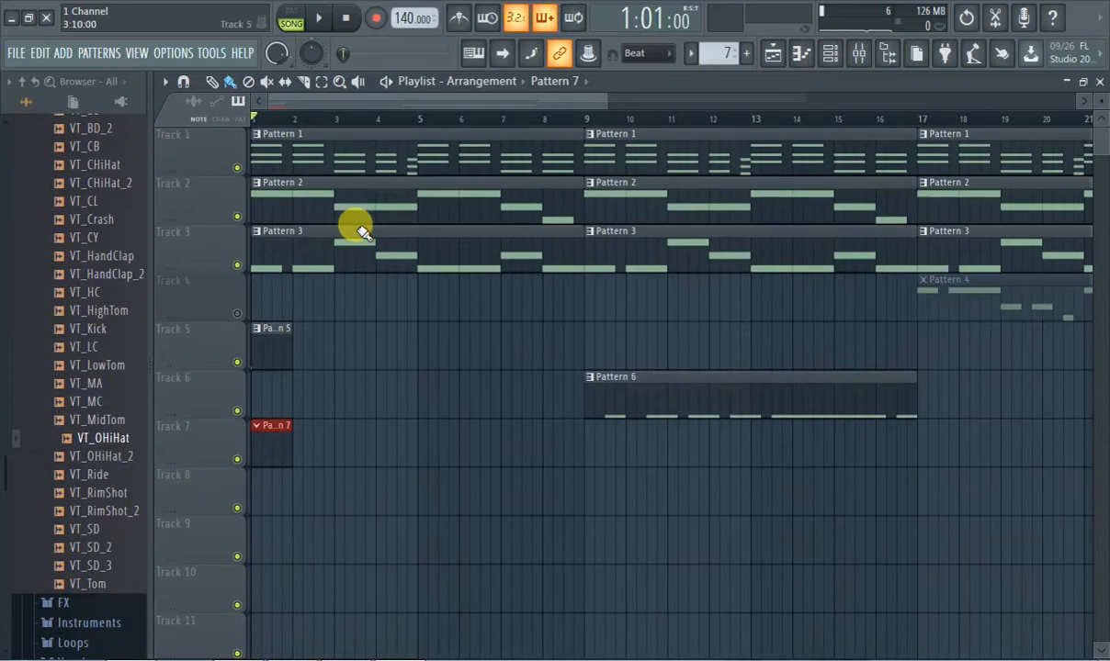
scroll(110, 275, up, 2)
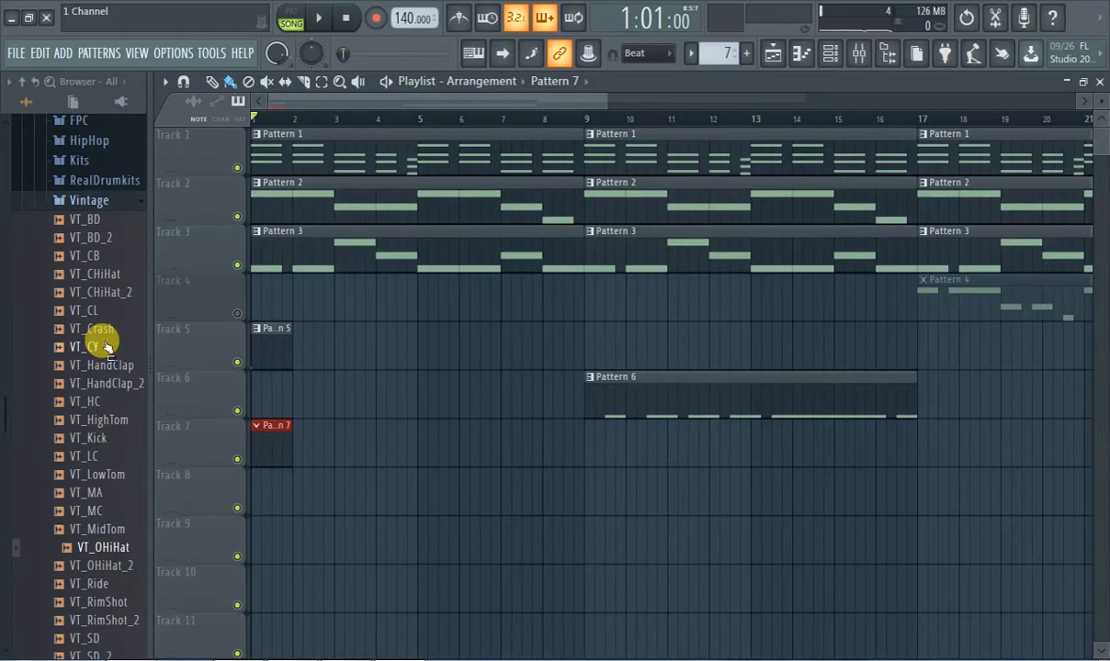
click(795, 57)
click(795, 57)
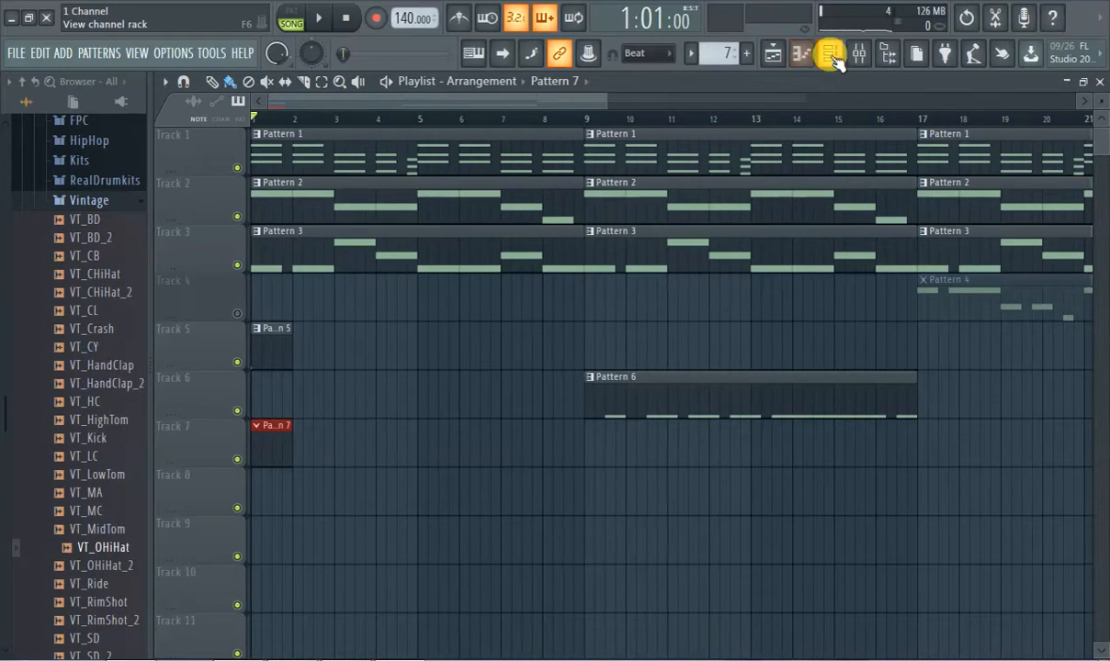
click(829, 53)
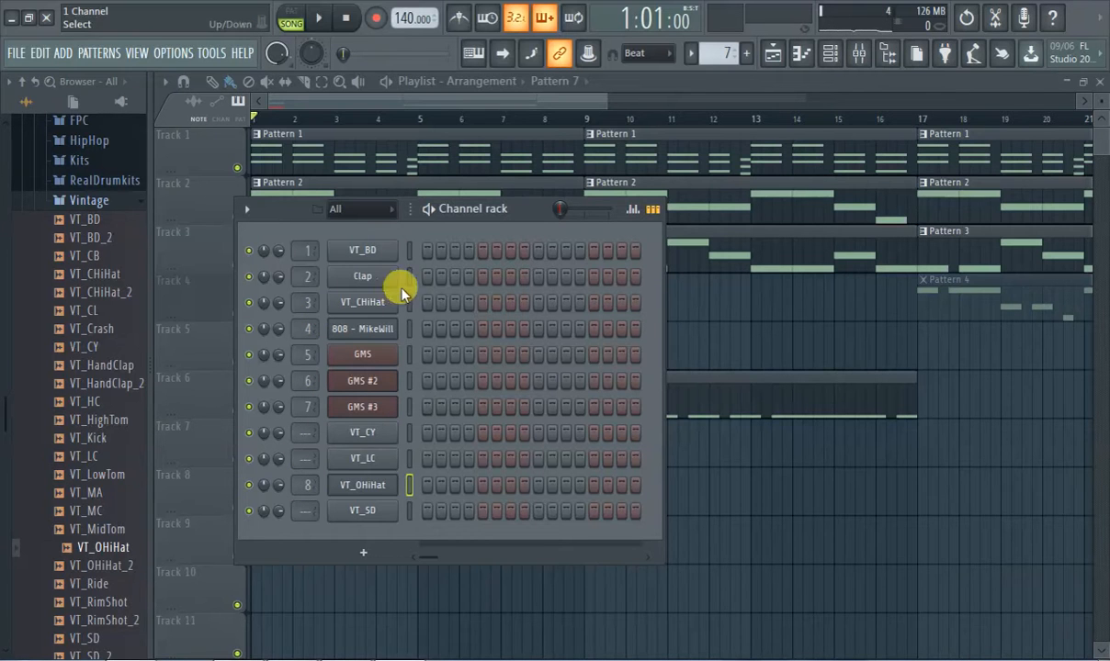
click(359, 487)
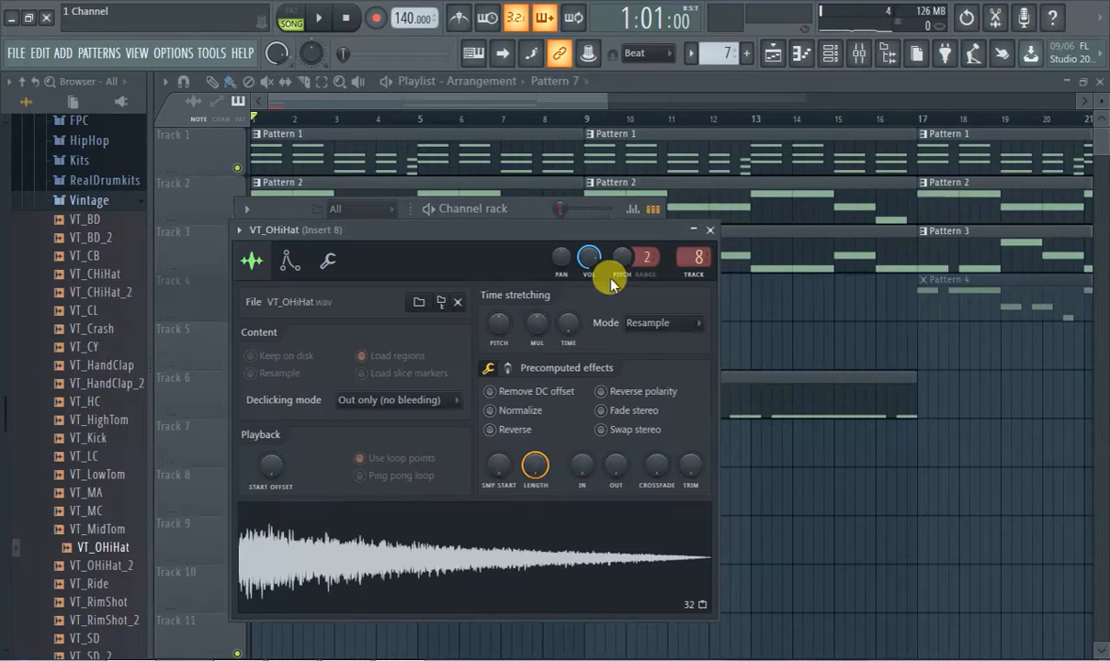
click(503, 210)
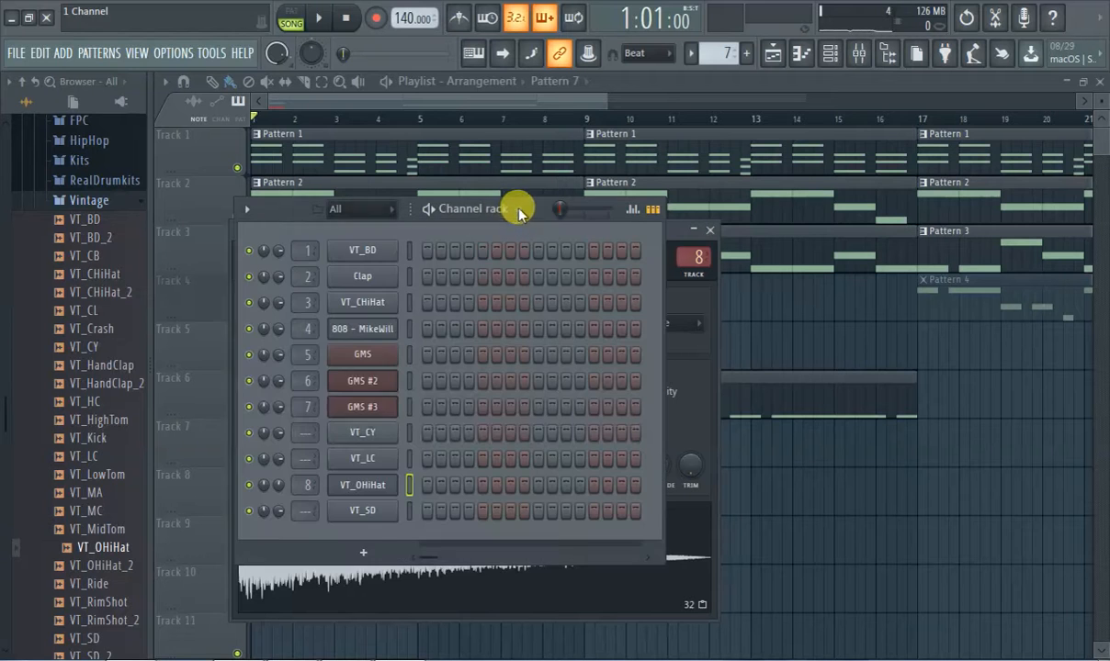
Step: With global snap set to 1/4 beat, record VT_CHiHat hits into Pattern 7 over bars 1 to 8
click(371, 304)
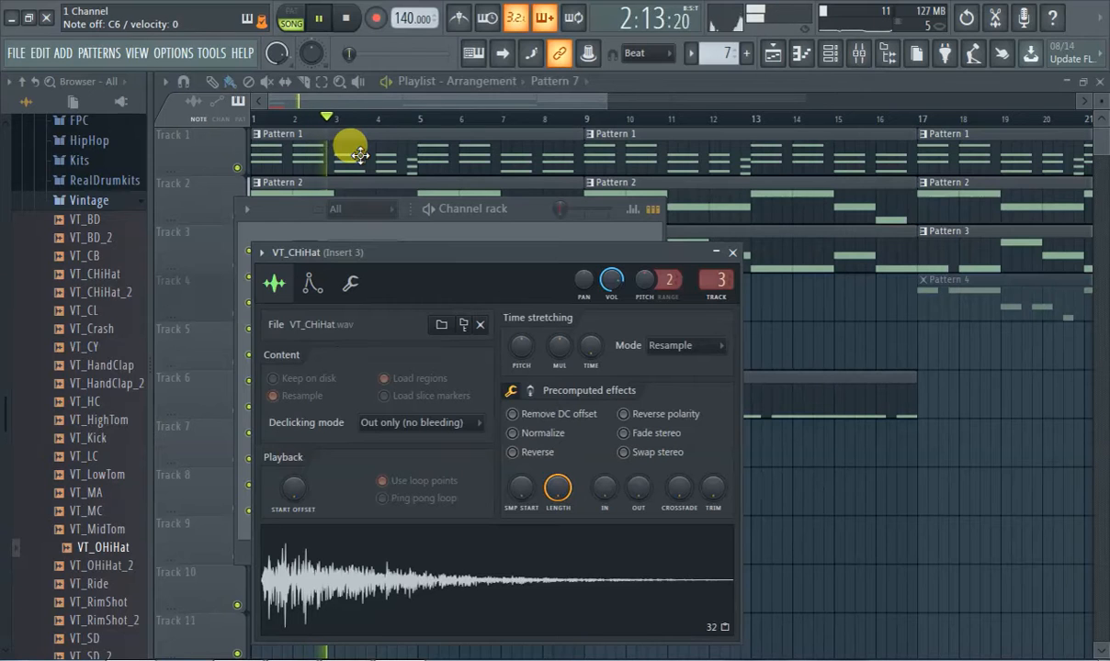
click(347, 18)
click(636, 50)
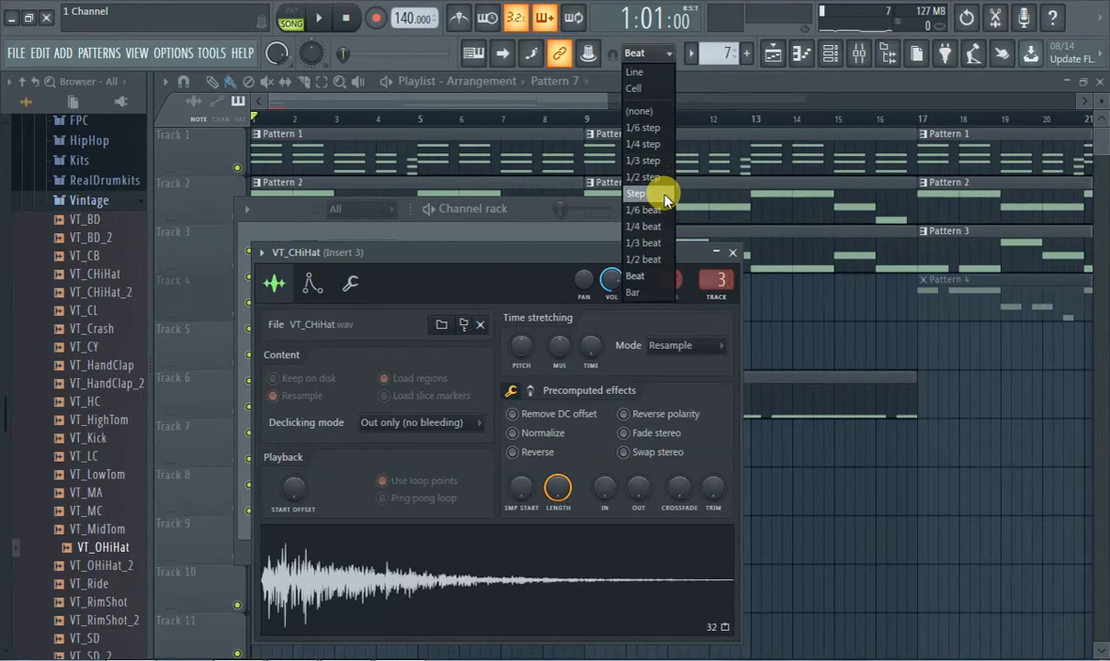
click(652, 228)
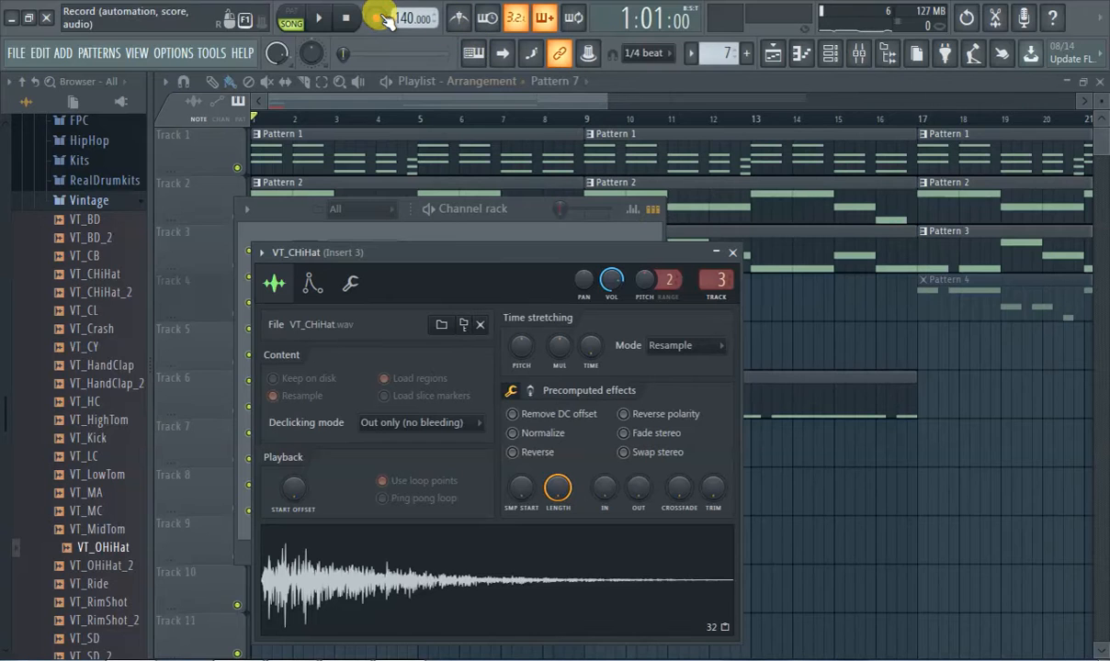
click(324, 18)
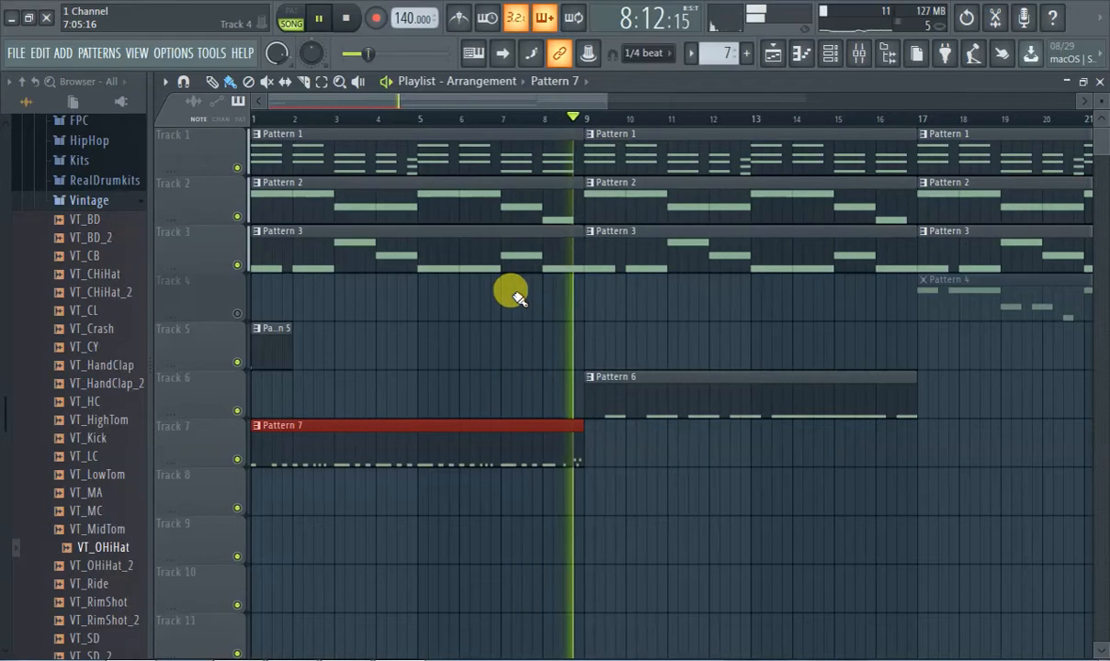
Step: Examine the recorded VT_CHiHat notes of Pattern 7 in the piano roll, up to the end of bar 8
double_click(280, 459)
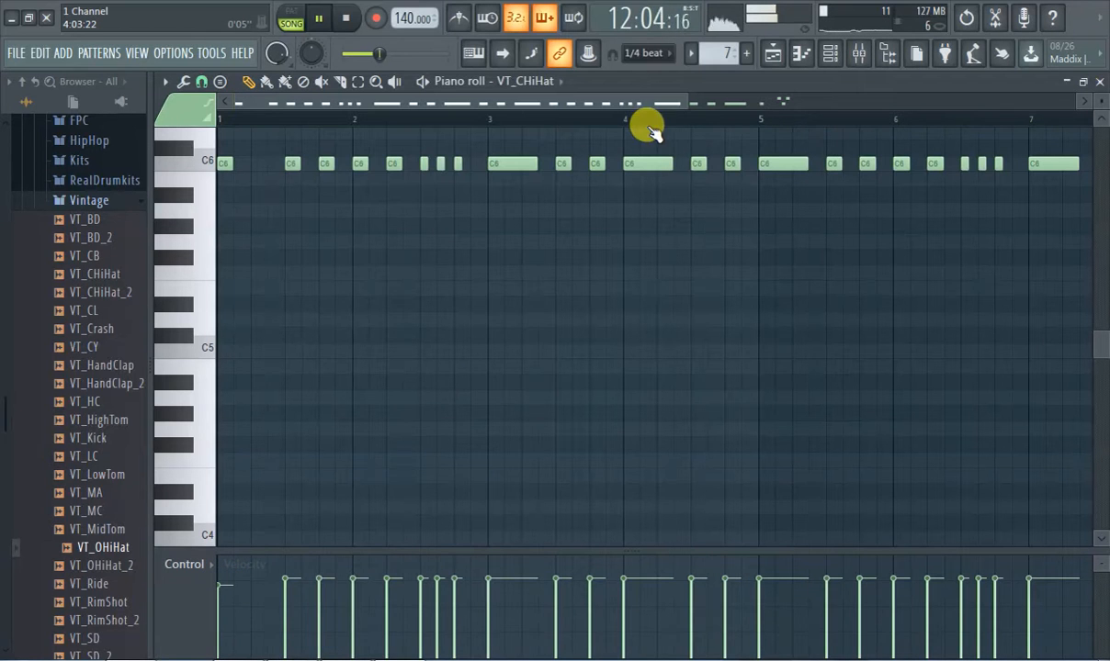
drag(667, 103, 897, 128)
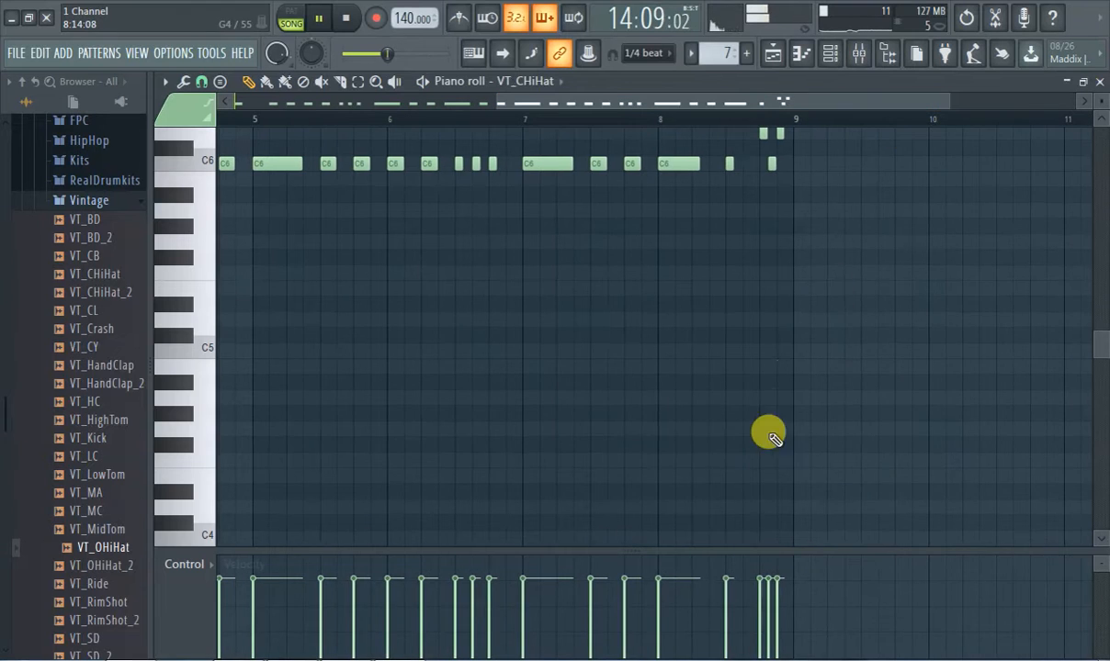
scroll(786, 533, up, 2)
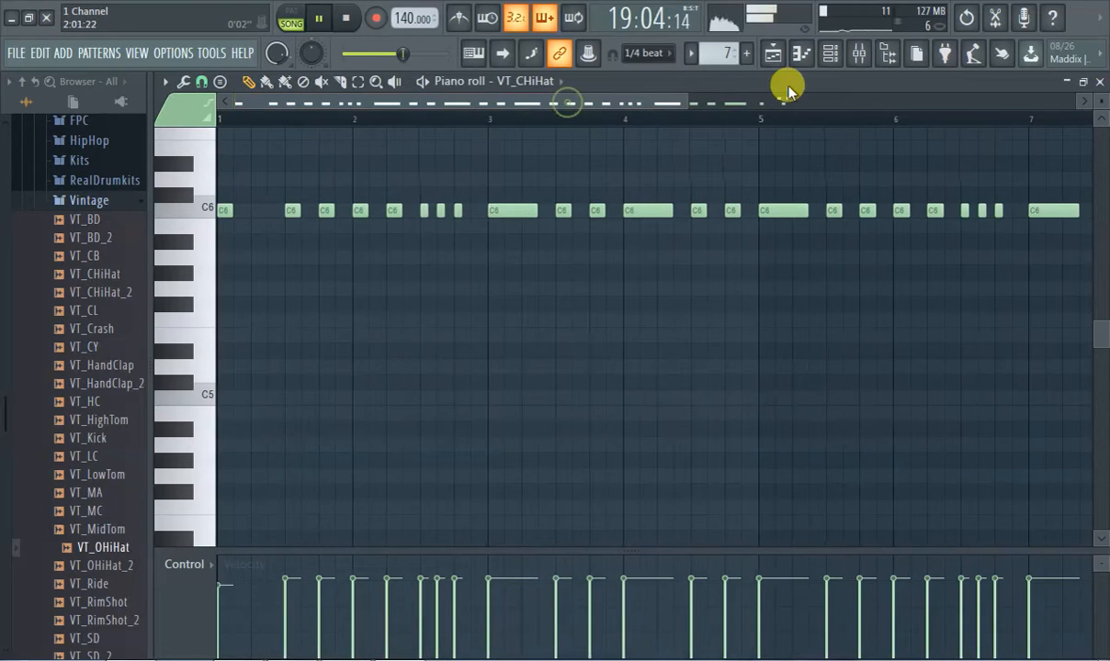
Step: Duplicate the Pattern 7 clip to bars 9 to 16 on Track 7 and move the Pattern 6 clip to bar 33
click(770, 53)
key(ctrl+b)
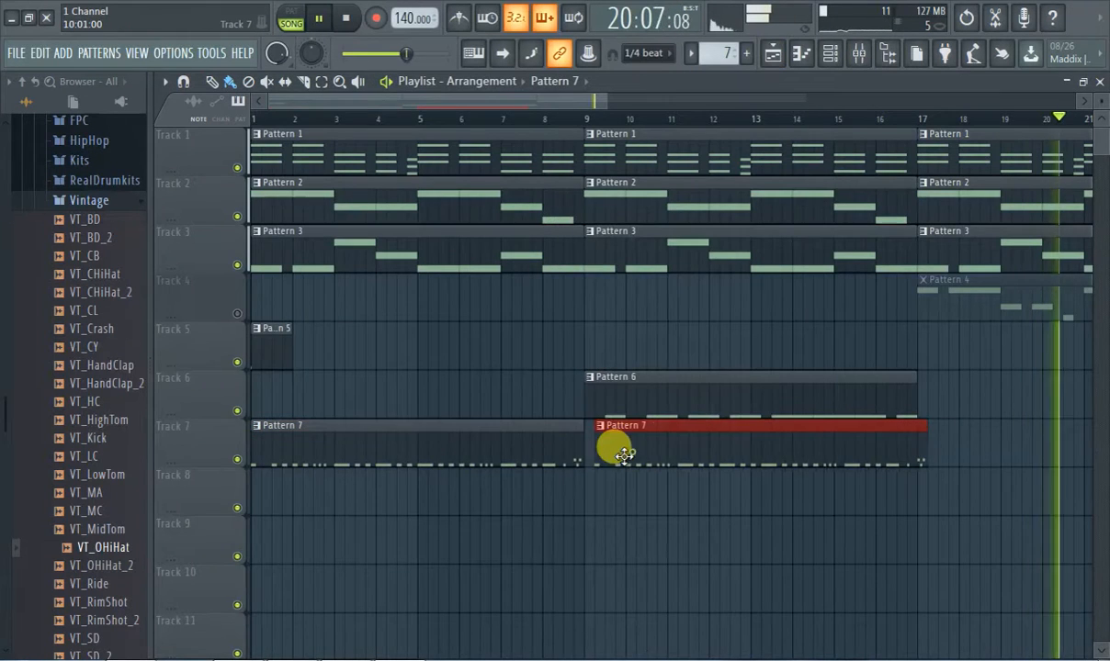
drag(652, 408, 989, 448)
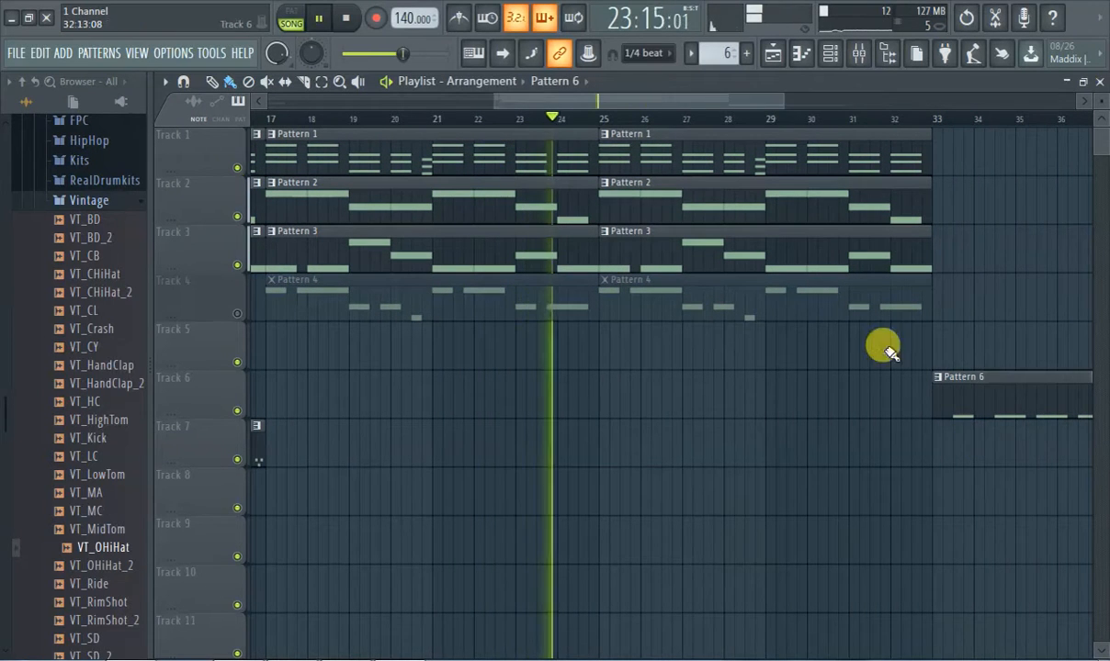
Step: Play the song from bar 1 and pan Pattern 5's VT_CY channel about 59% left
drag(552, 102, 33, 227)
click(256, 120)
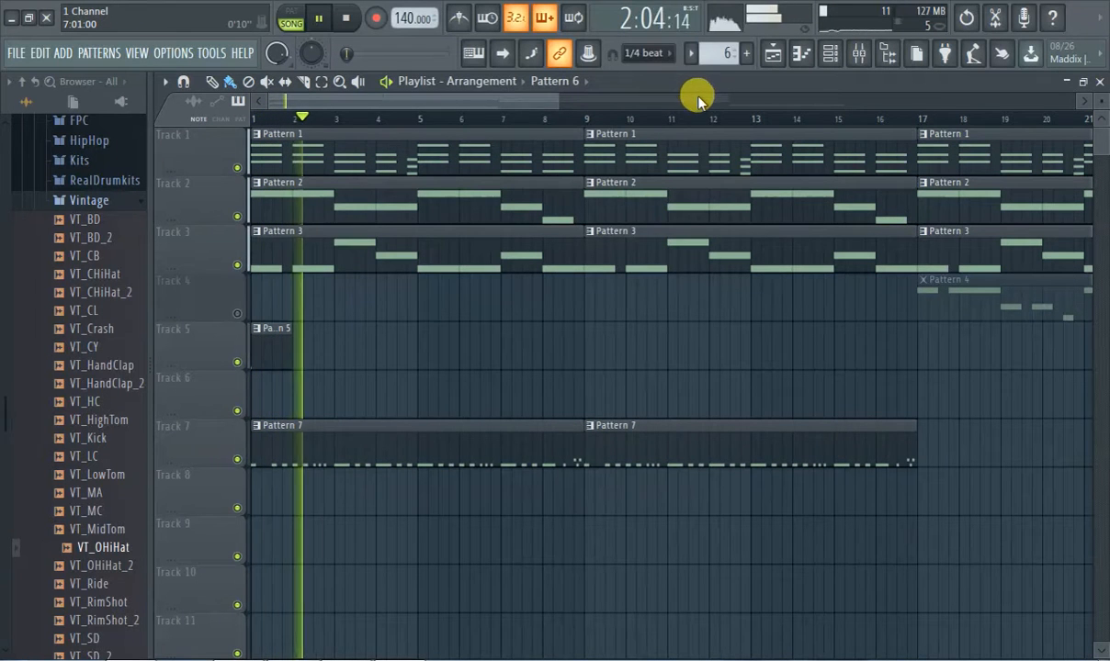
double_click(265, 343)
click(800, 55)
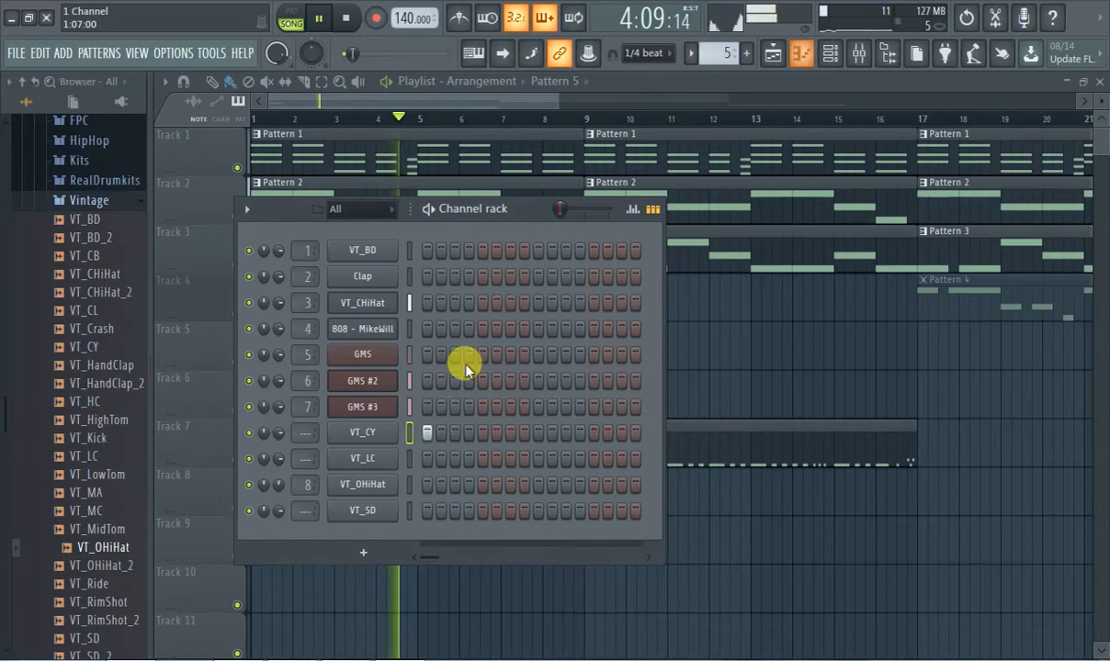
click(382, 428)
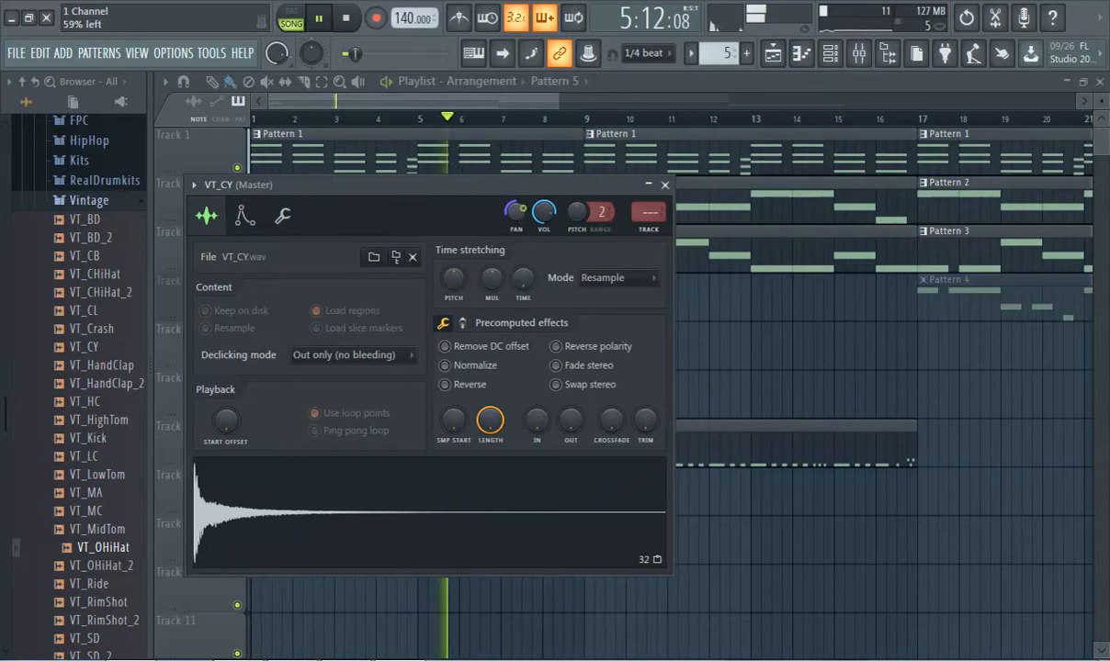
click(506, 100)
drag(278, 119, 196, 156)
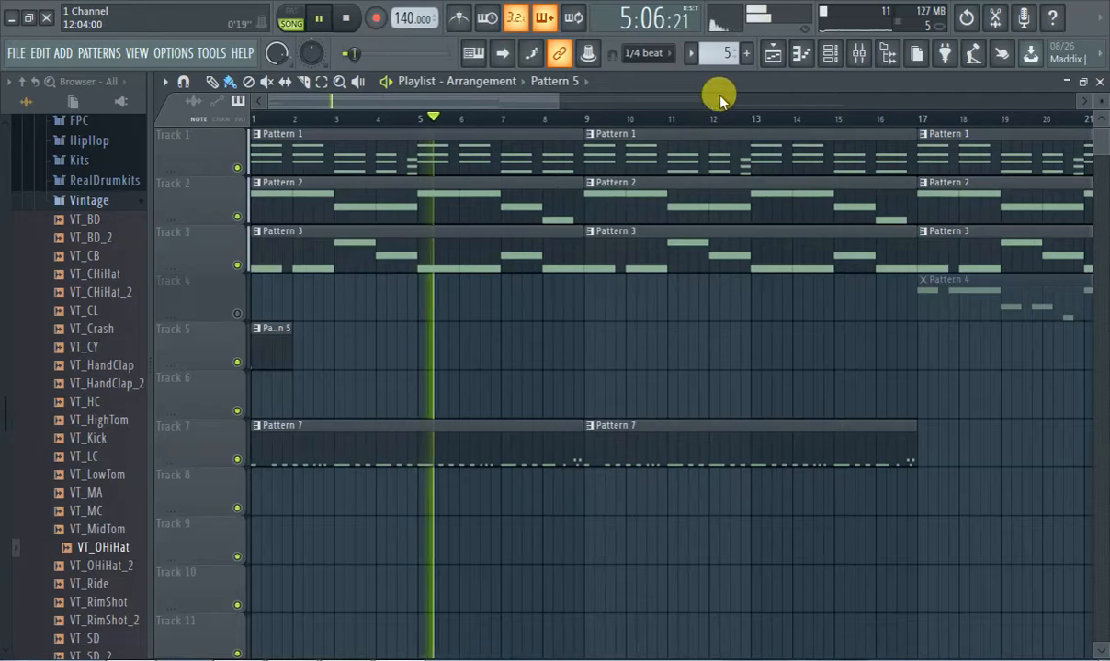
Step: Create a new Pattern 8 and place its clip at bar 1 on Track 8
click(746, 52)
scroll(371, 339, down, 2)
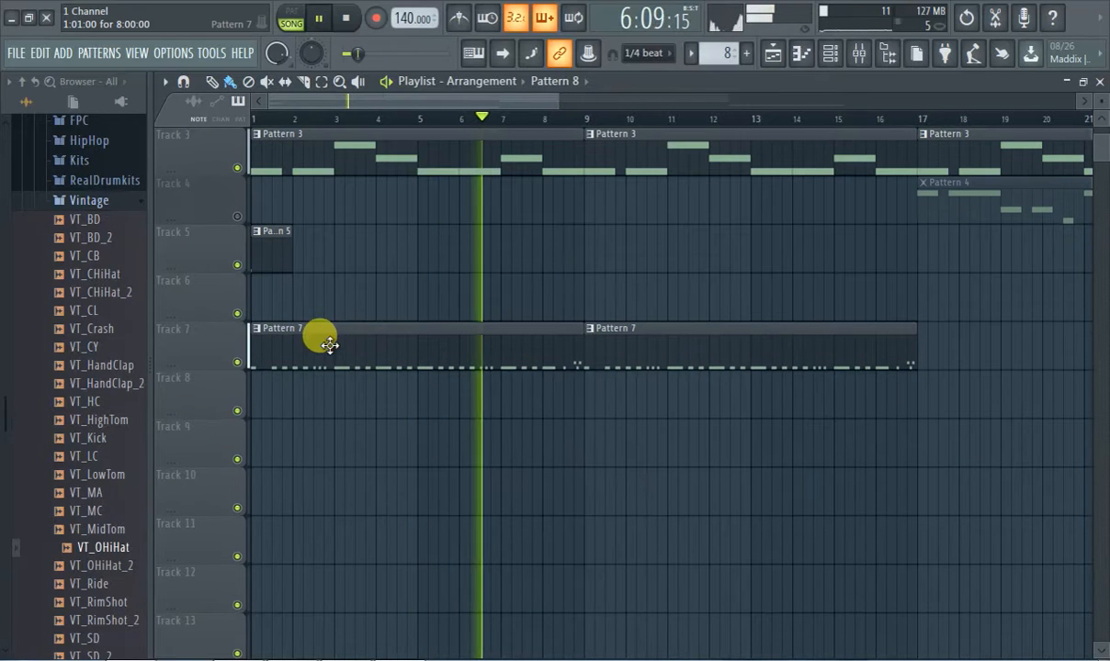
click(270, 395)
drag(279, 396, 221, 403)
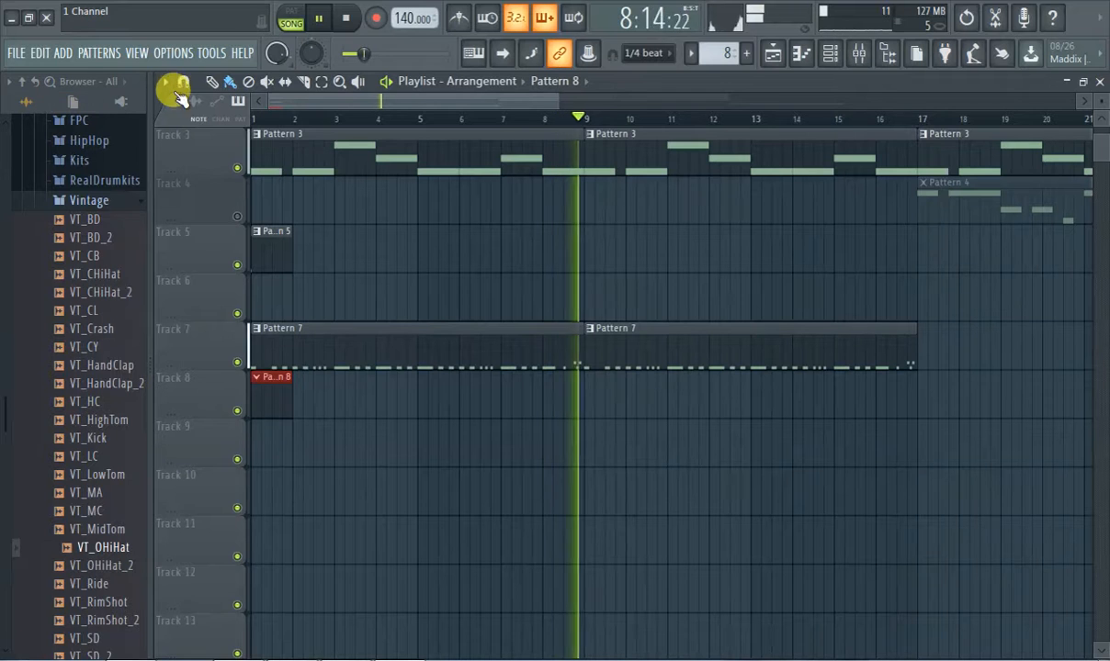
Step: Open the channel rack for Pattern 8 with the sample browser shown beside it
click(884, 57)
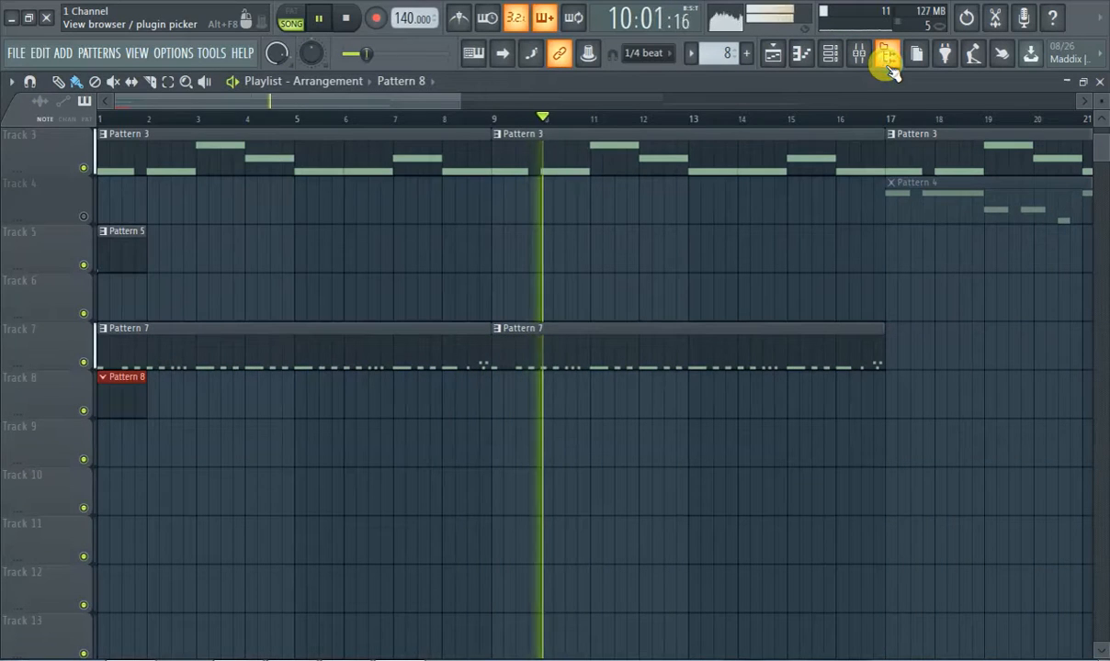
click(802, 57)
click(800, 56)
click(830, 53)
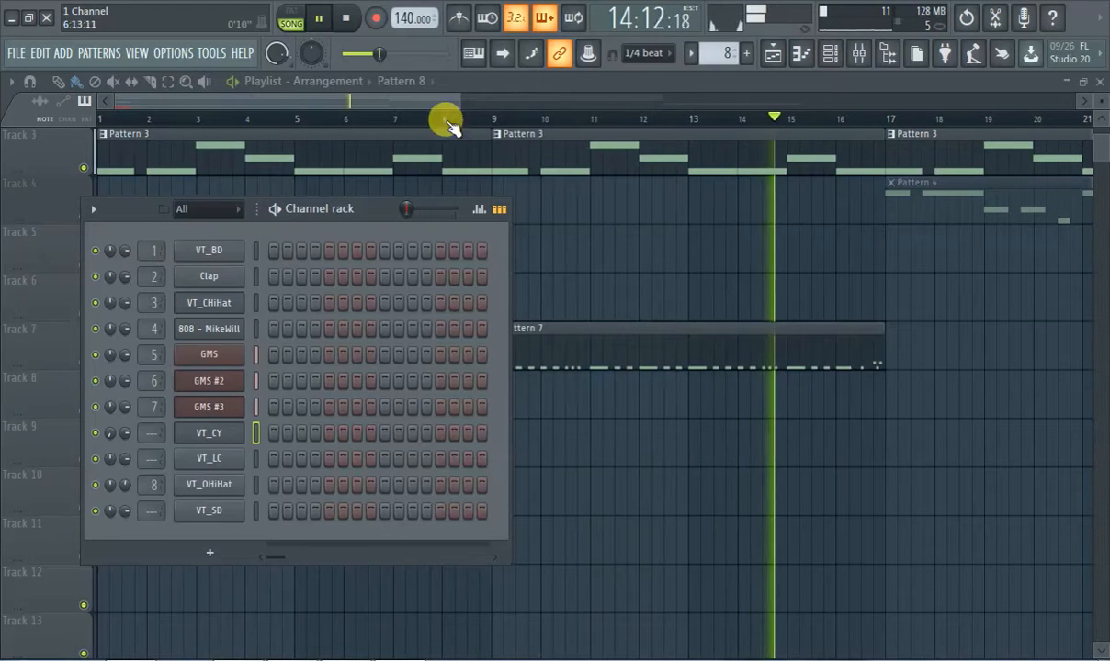
click(887, 52)
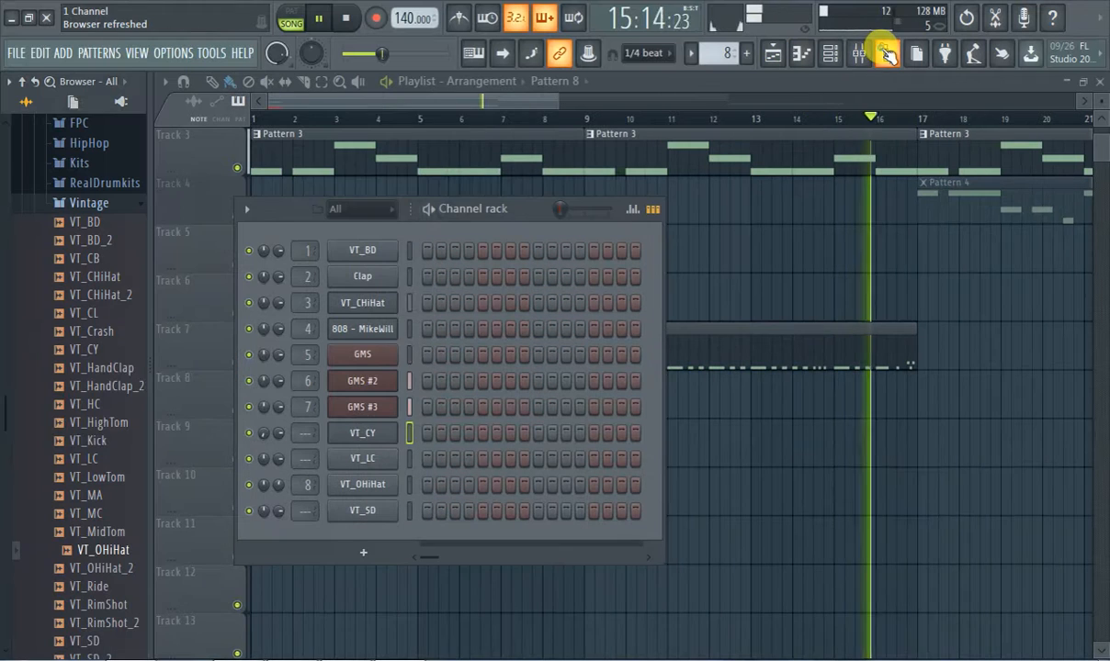
Step: Collapse the Vintage folder, expand RealDrumkits and audition its first samples
click(109, 220)
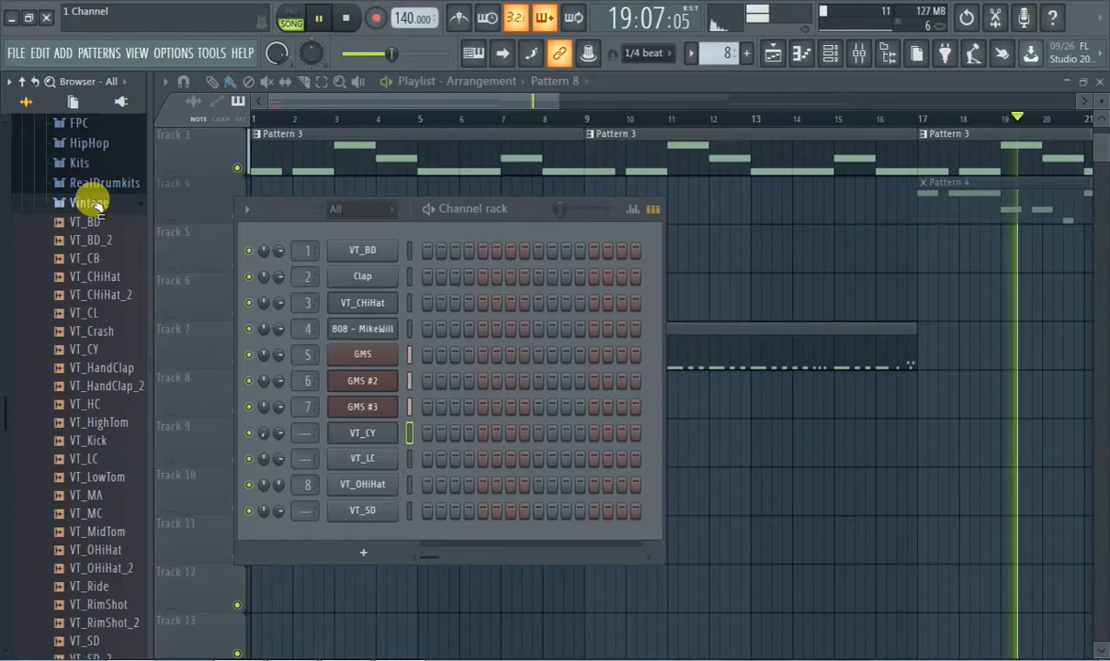
click(91, 202)
click(105, 399)
click(99, 325)
click(108, 348)
click(111, 329)
click(103, 510)
click(108, 530)
Step: Audition the RealDrumkits kick samples and replace the Clap channel's sample with RD_Kick_3
scroll(106, 526, down, 4)
click(112, 399)
click(100, 423)
click(103, 441)
click(116, 403)
click(118, 386)
click(115, 367)
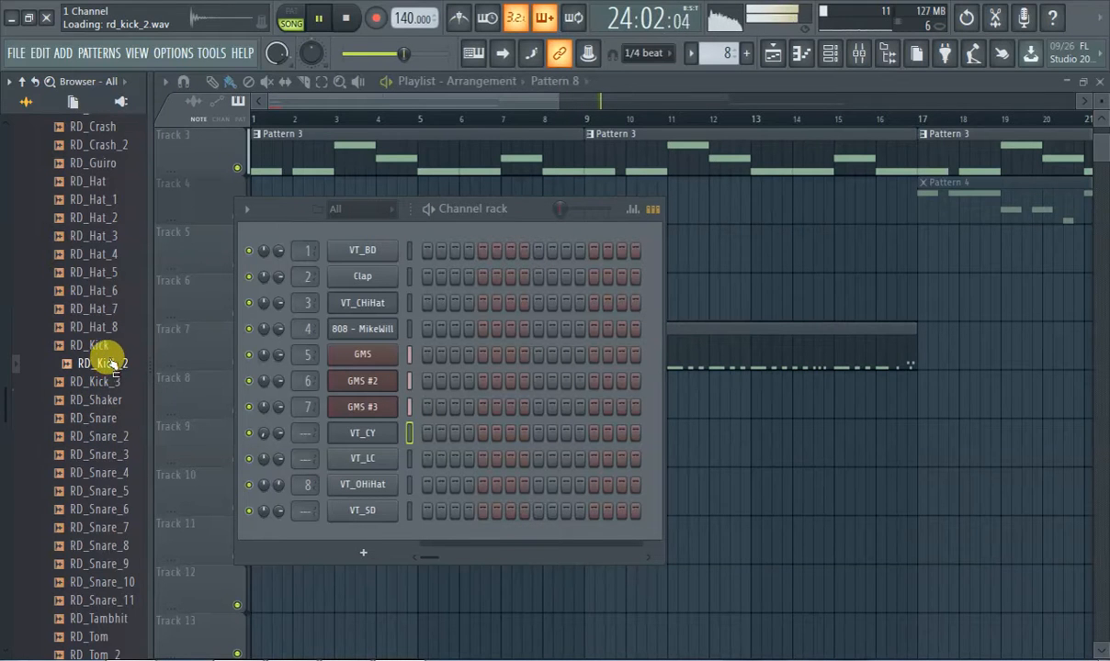
click(110, 384)
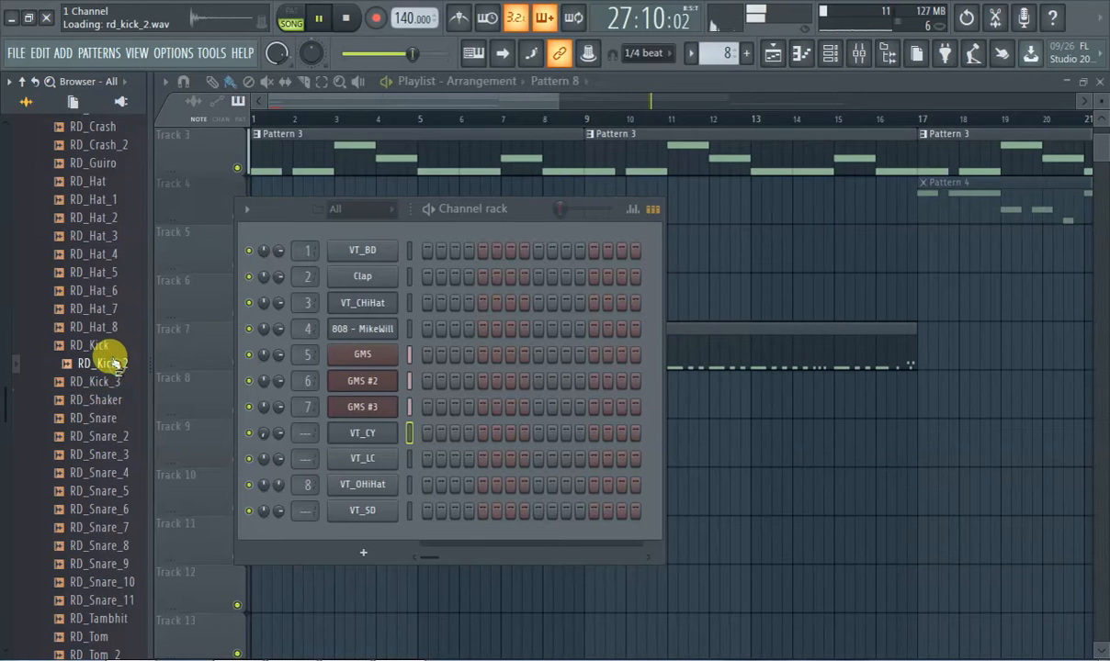
drag(94, 386, 361, 276)
Step: Audition RD_Snare_3, RD_Snare_8 and RD_Snare_9, and add RD_Snare_9 as a new channel below VT_SD
click(105, 456)
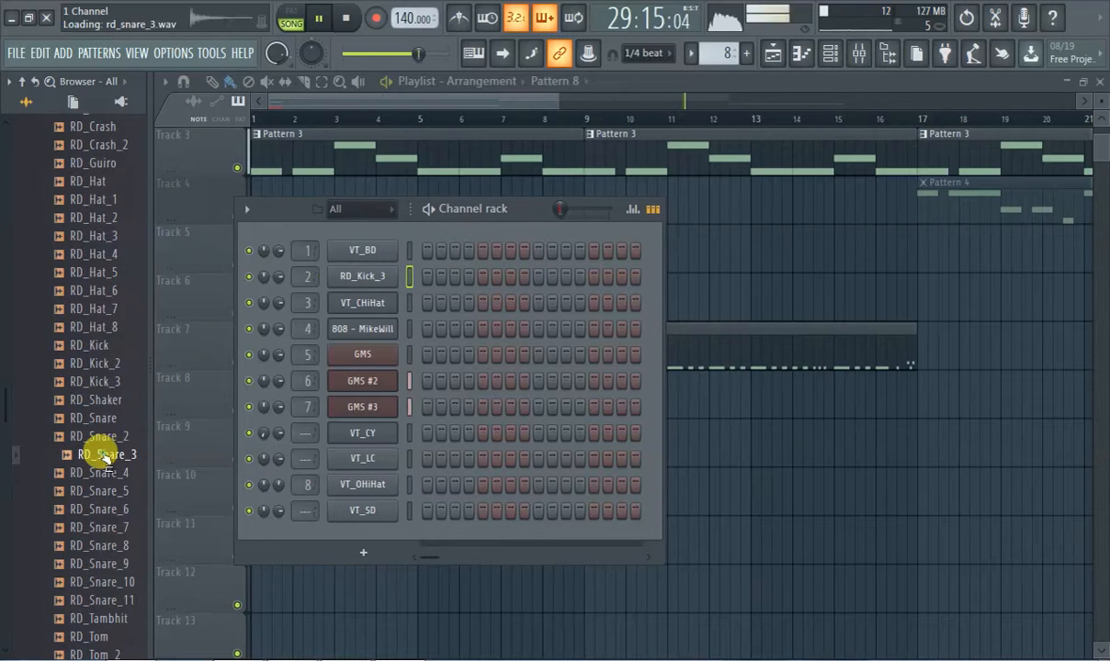
click(108, 454)
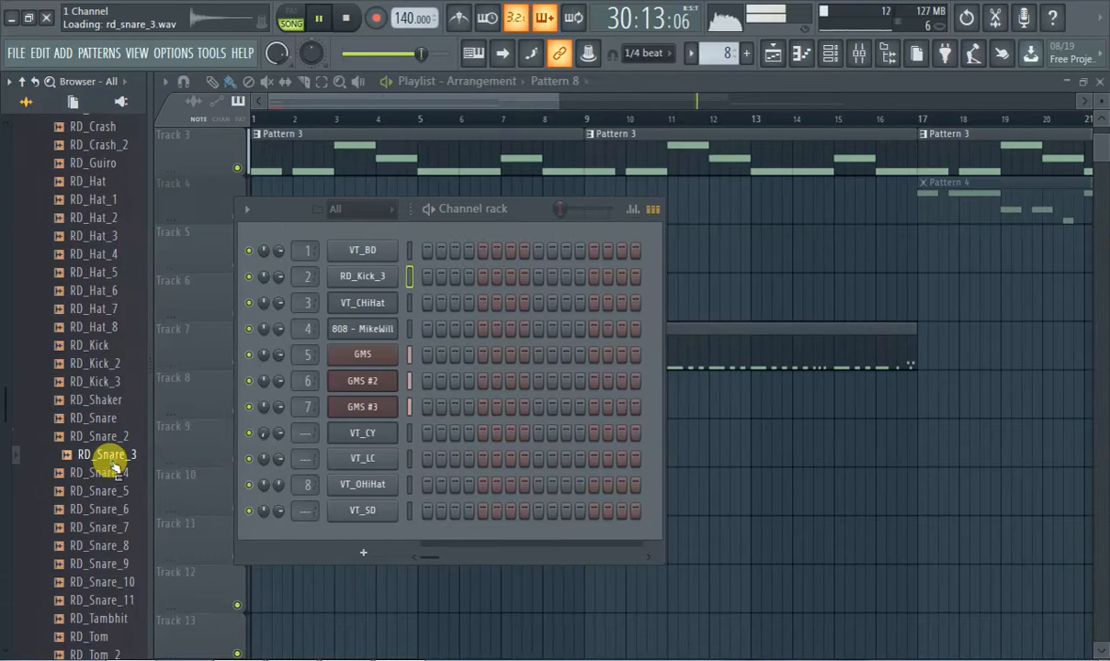
click(110, 542)
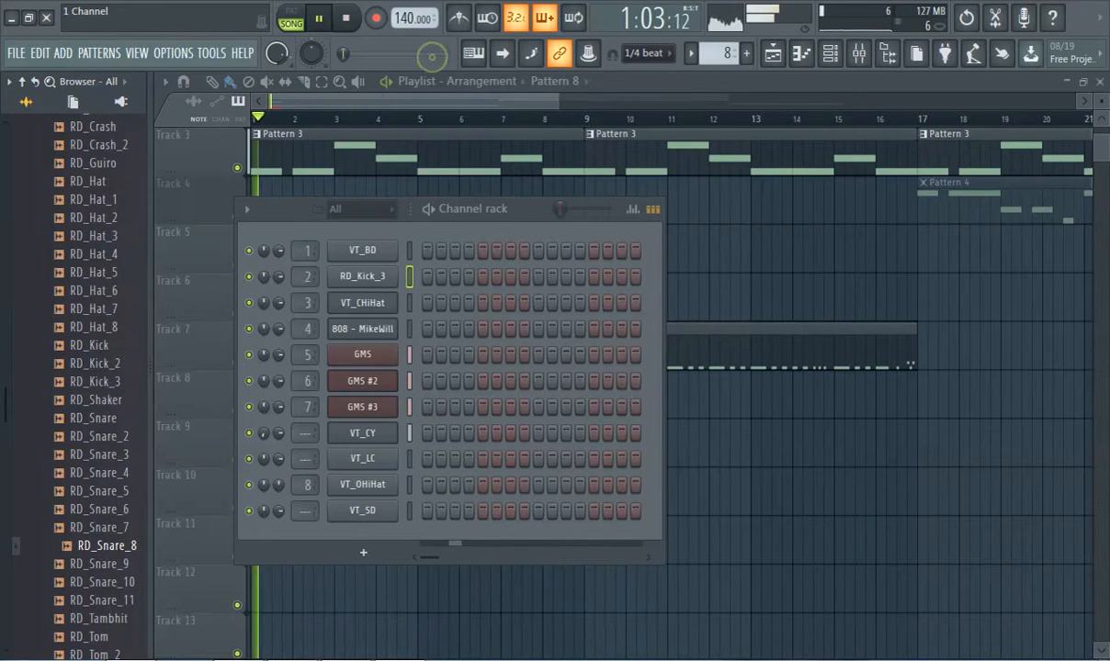
click(112, 564)
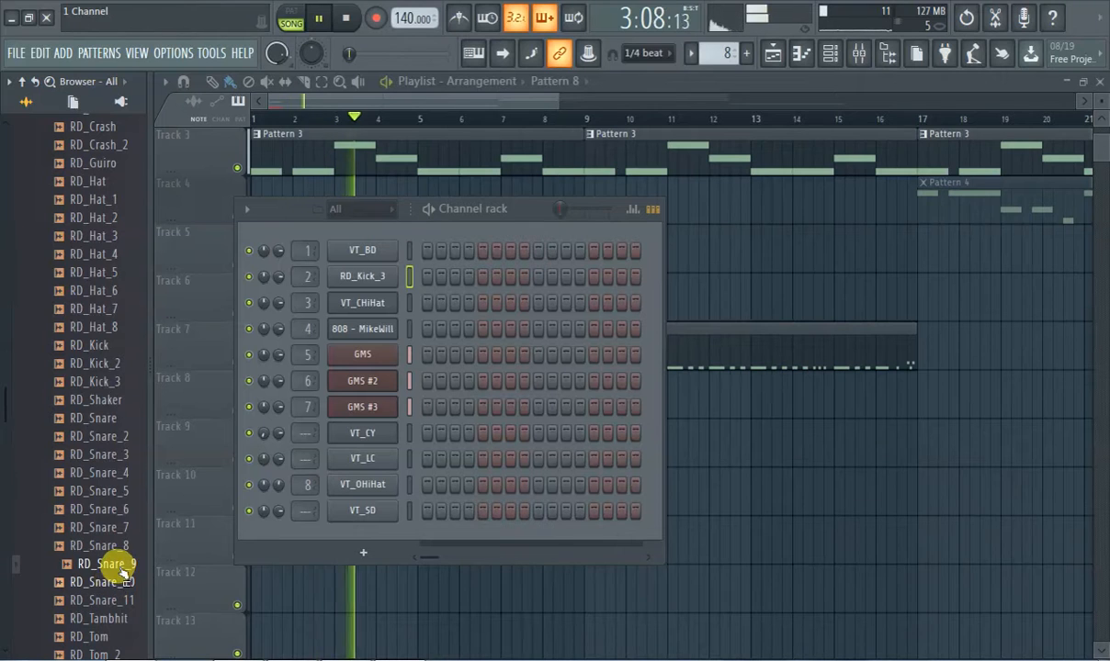
drag(123, 571, 347, 540)
Step: Audition RD_Snare_10 and the remaining tom and percussion samples in the RealDrumkits folder
click(113, 586)
scroll(109, 549, down, 2)
click(103, 493)
click(86, 564)
scroll(86, 551, down, 6)
click(86, 325)
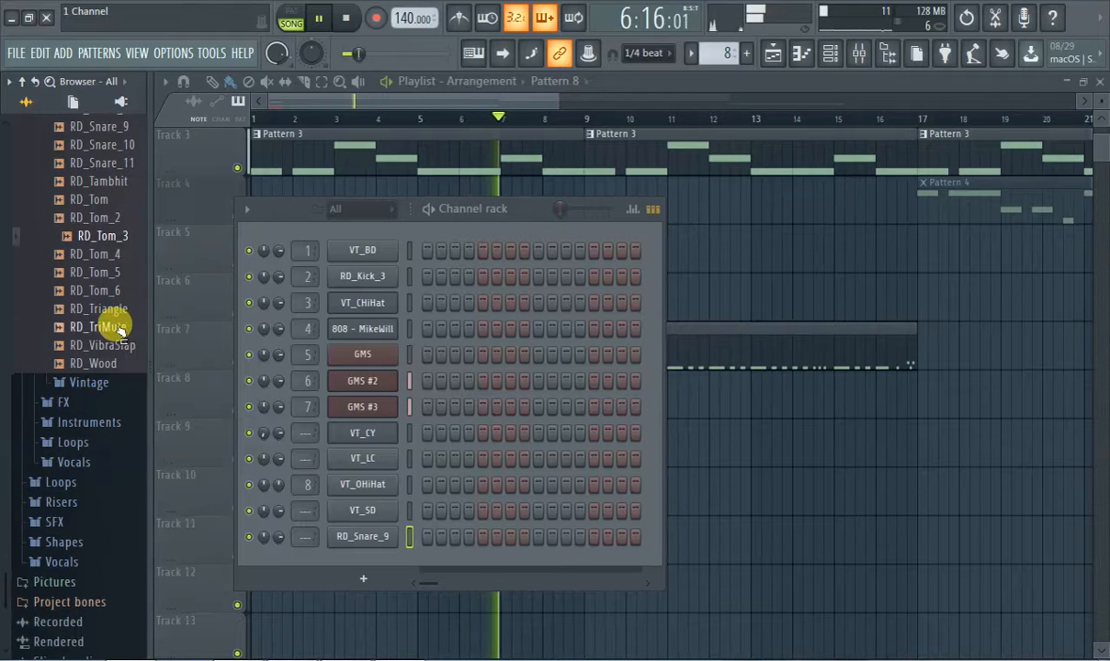
Step: Add RD_TriMute as a new channel below RD_Snare_9 and record its hits into Pattern 8 across bars 1 to 16
drag(115, 329, 381, 561)
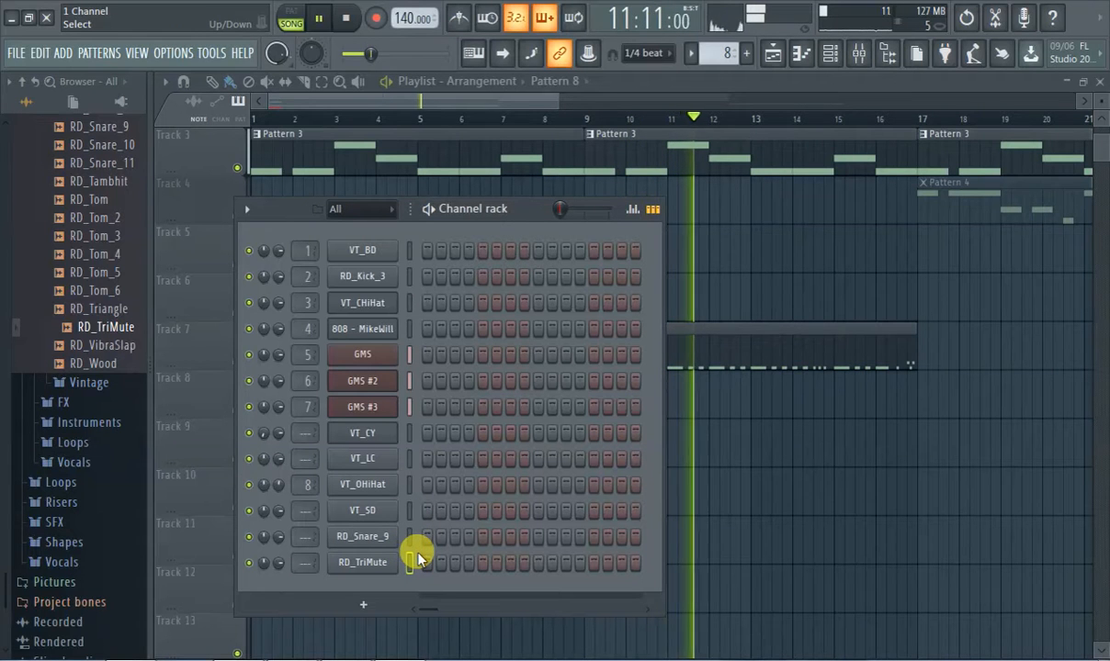
click(380, 107)
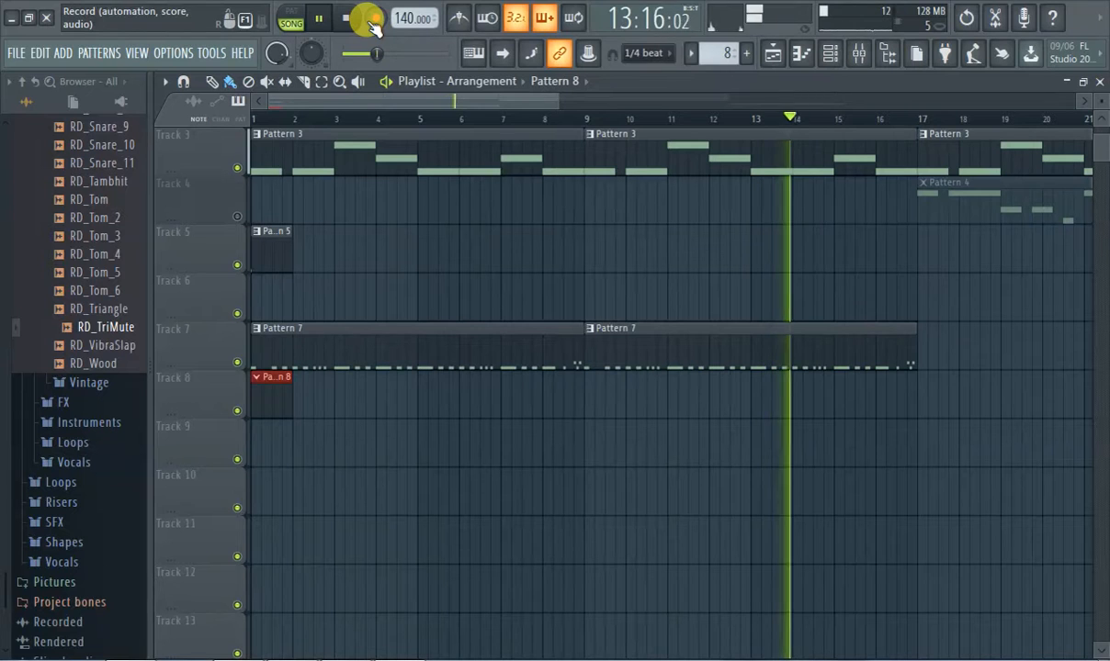
click(323, 19)
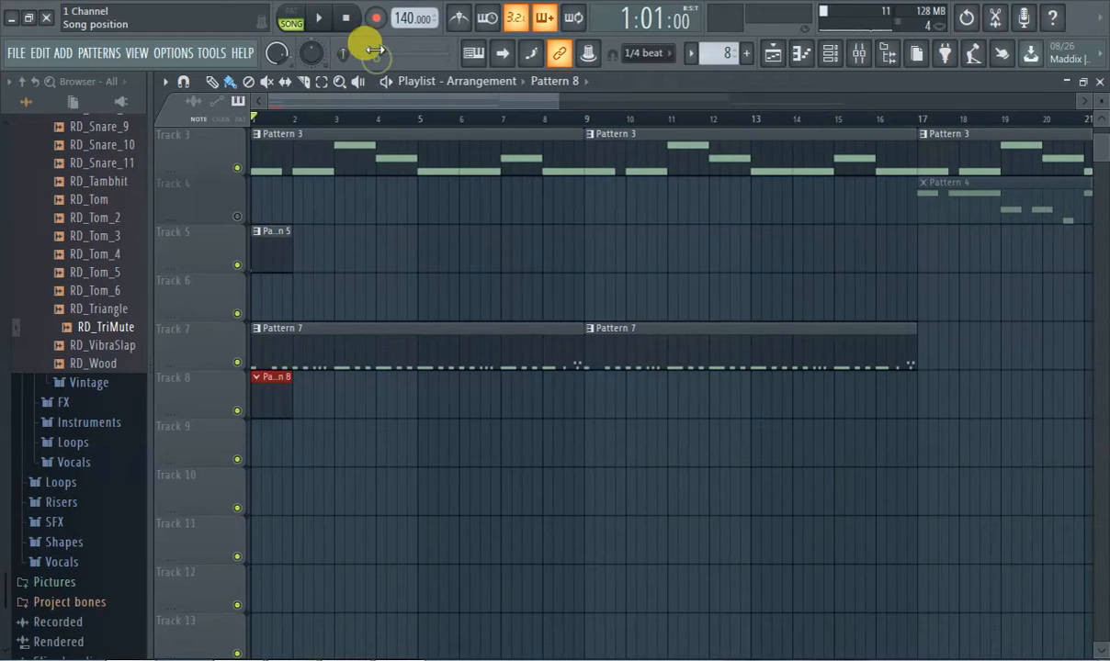
click(380, 18)
key(space)
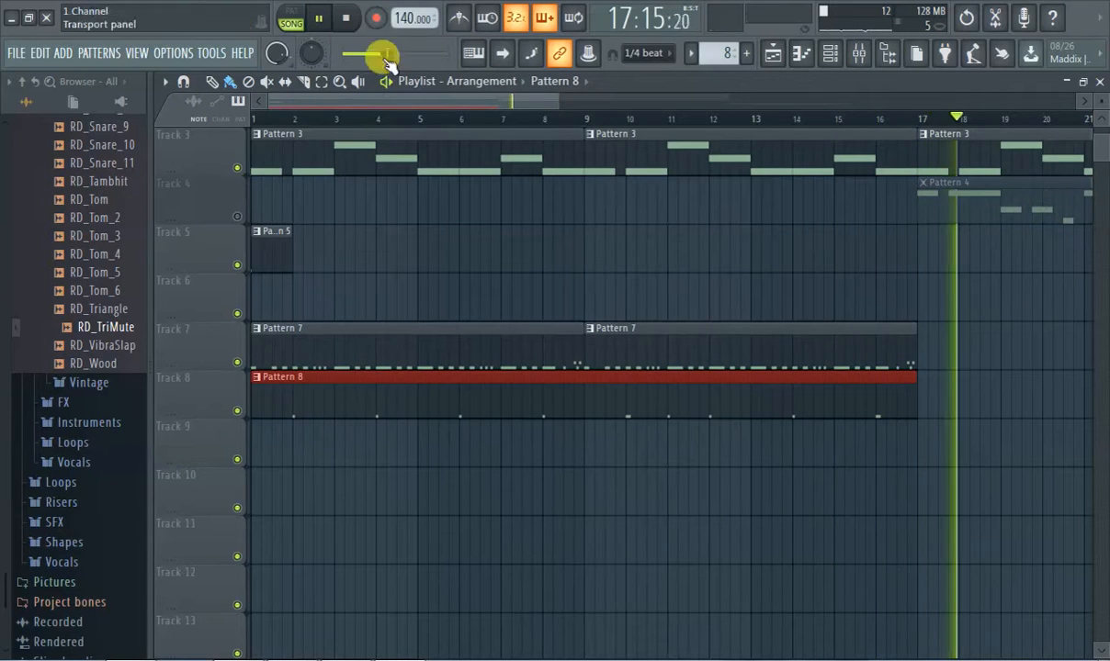
Step: Play the song from bar 1 and lower the volume of the VT_CY channel used in Pattern 5
click(260, 118)
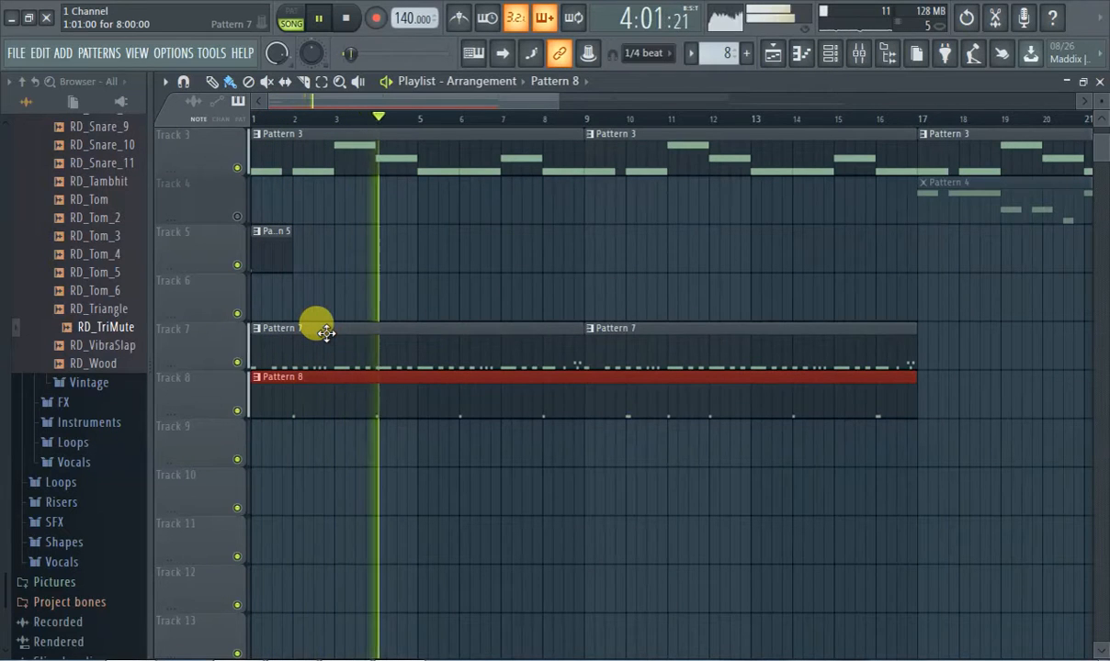
double_click(267, 238)
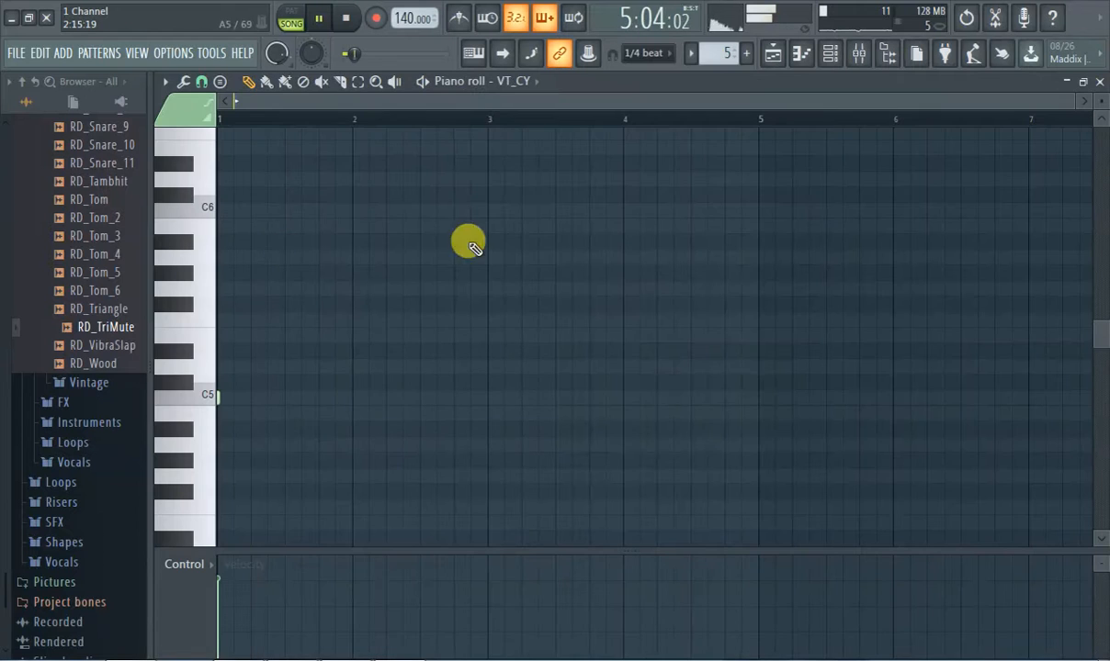
click(802, 56)
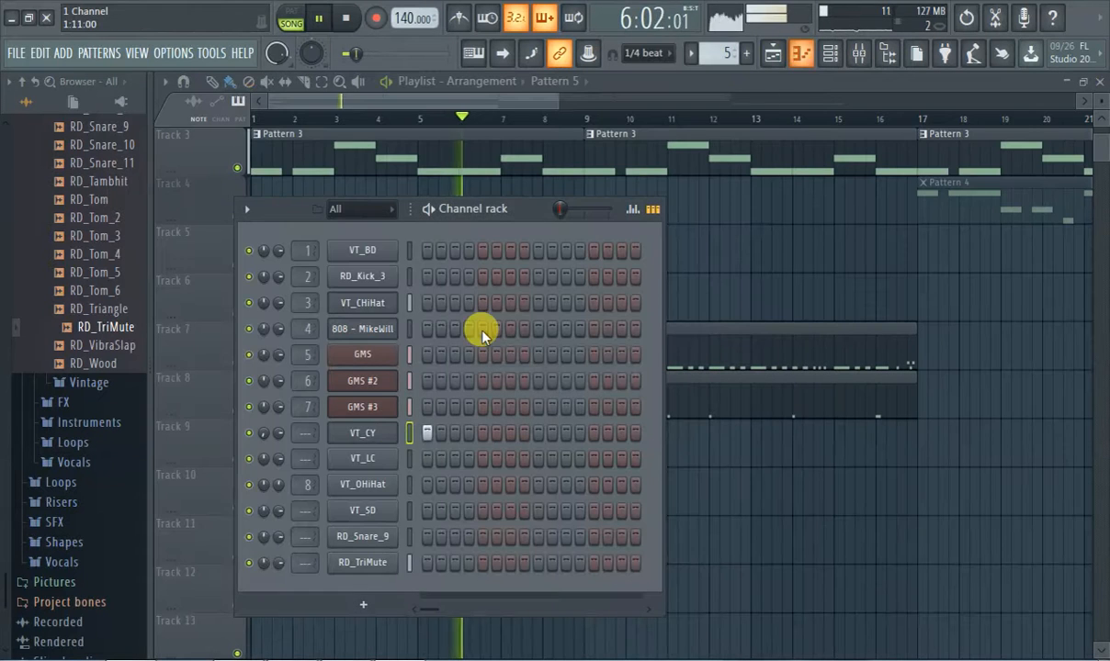
click(356, 430)
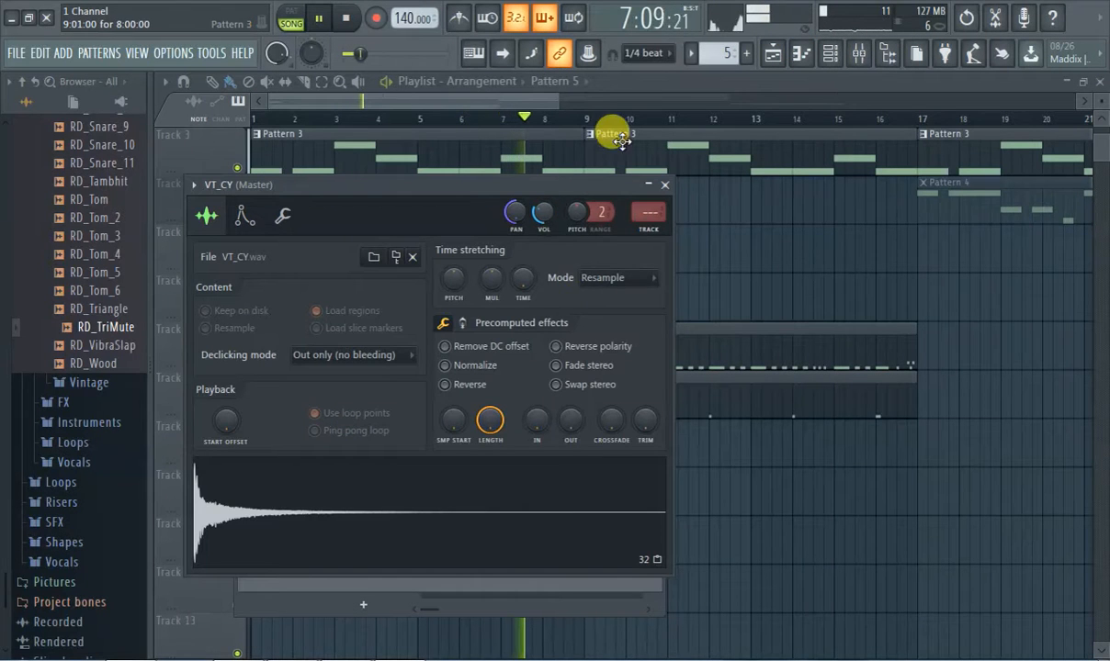
click(550, 101)
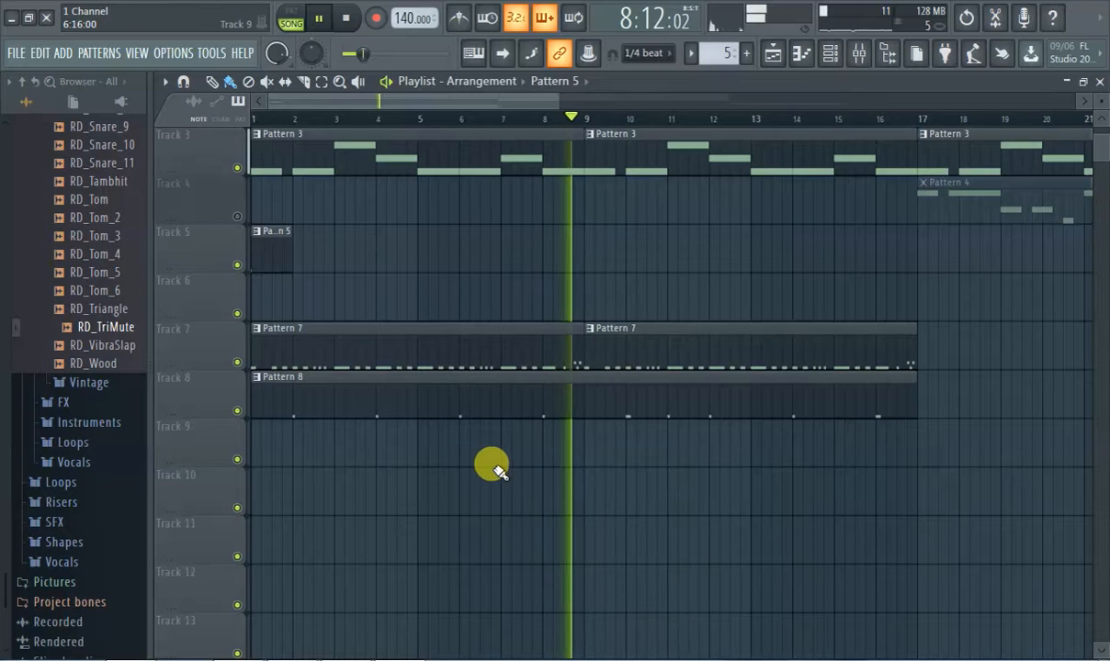
Step: Move the two higher VT_CHiHat notes at the end of Pattern 7 down to C6 and review the rest of the line
double_click(540, 347)
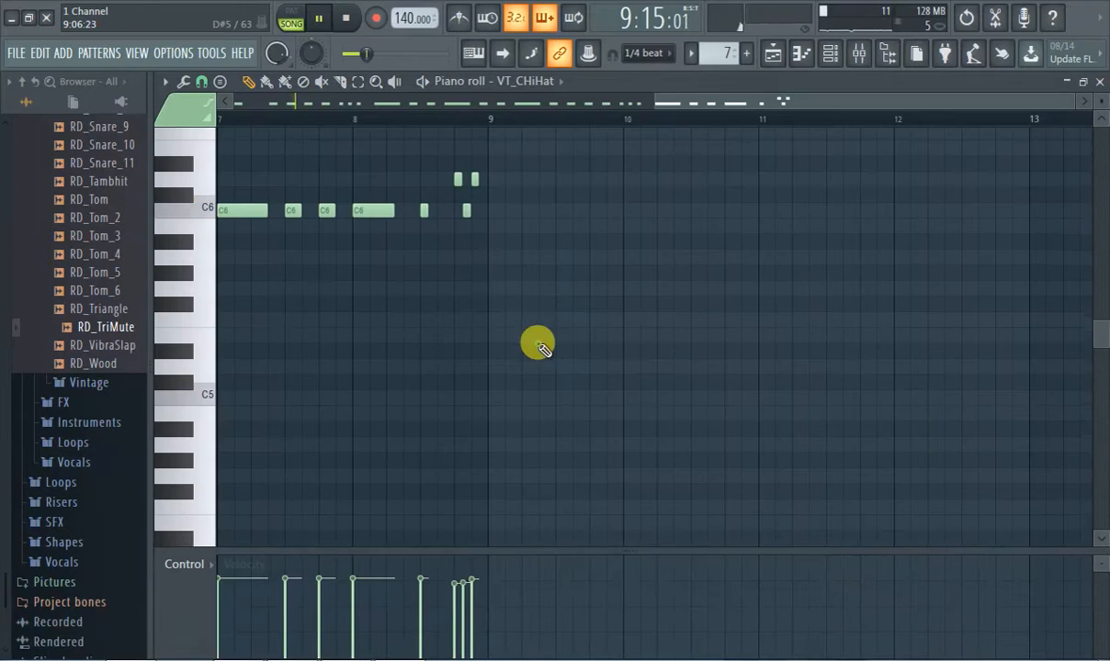
scroll(496, 347, up, 3)
scroll(444, 347, up, 3)
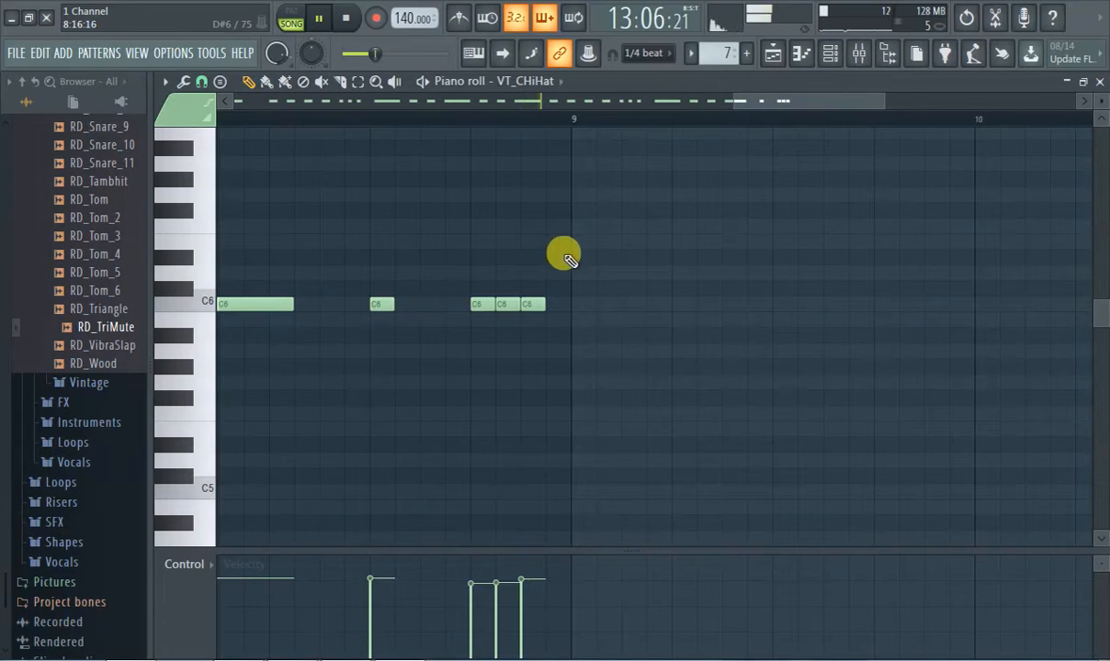
click(772, 54)
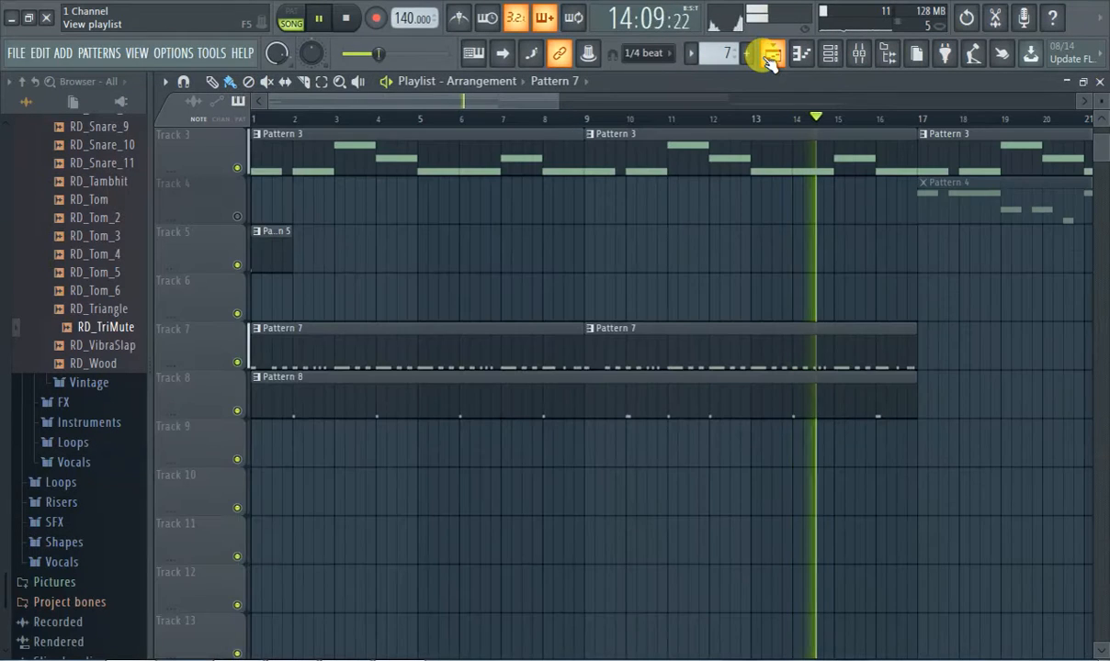
double_click(723, 331)
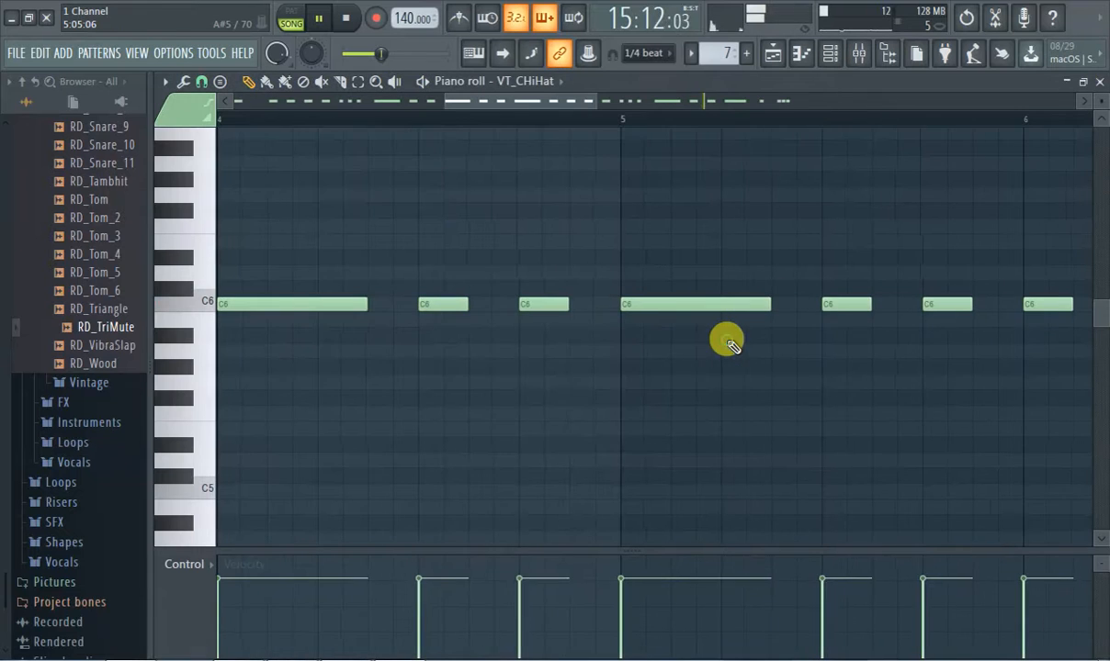
scroll(696, 333, down, 5)
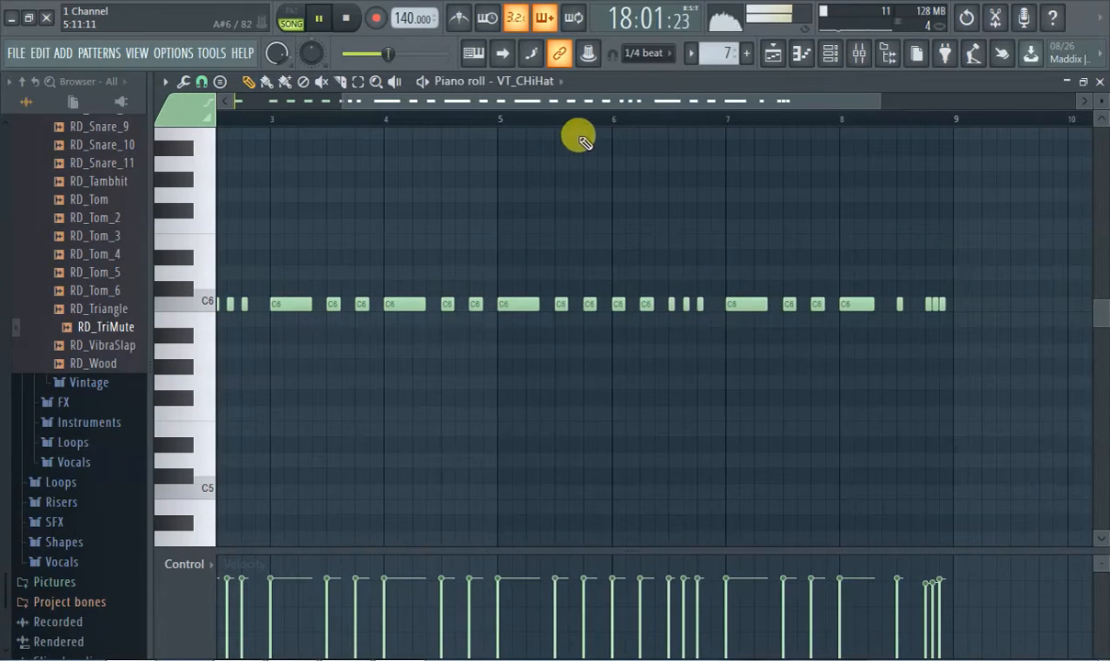
click(773, 52)
Step: Place a copy of the Pattern 8 clip at bar 17 on Track 8
click(664, 396)
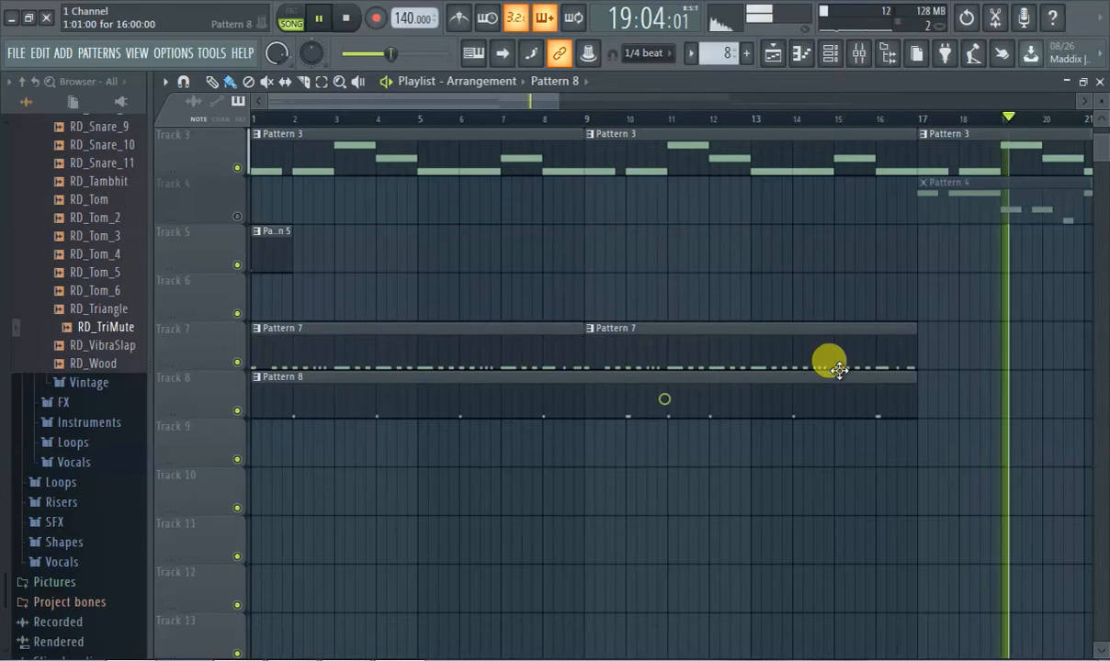
click(921, 378)
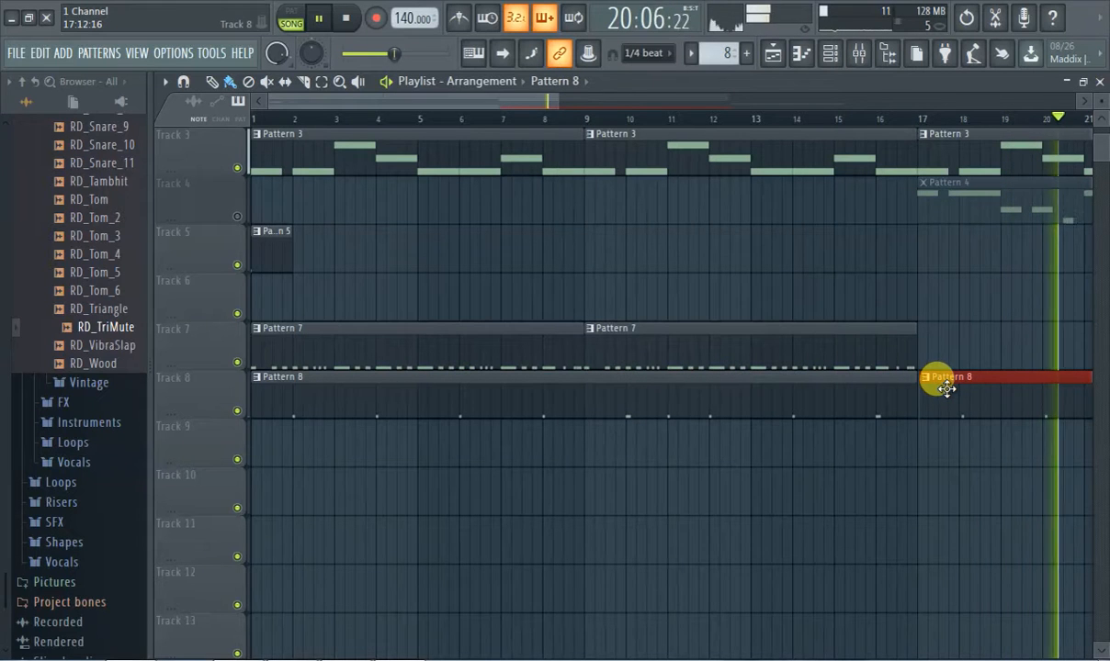
drag(512, 103, 726, 156)
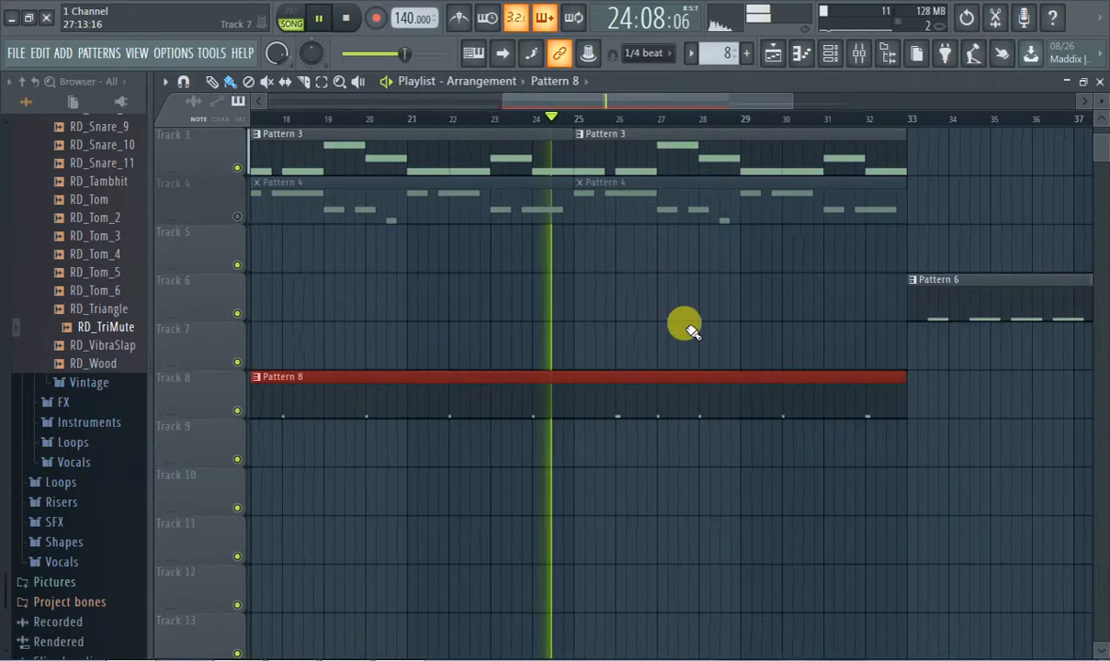
Step: Delete the RD_TriMute note at bar 11 of Pattern 8 and return to the playlist
double_click(630, 386)
scroll(566, 405, down, 3)
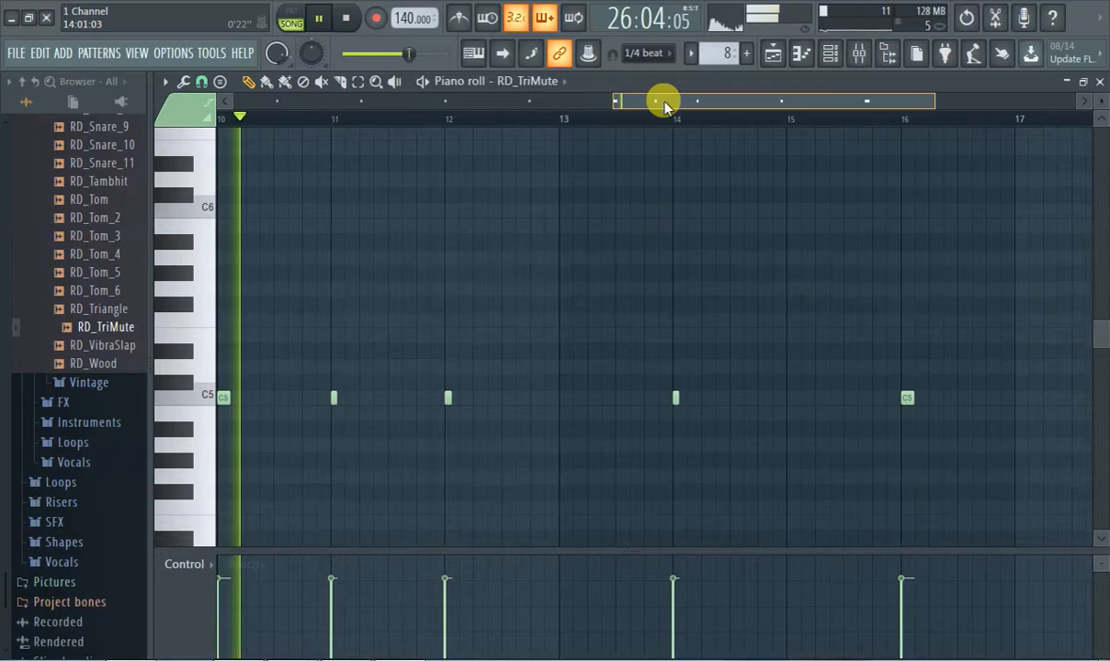
drag(664, 99, 597, 114)
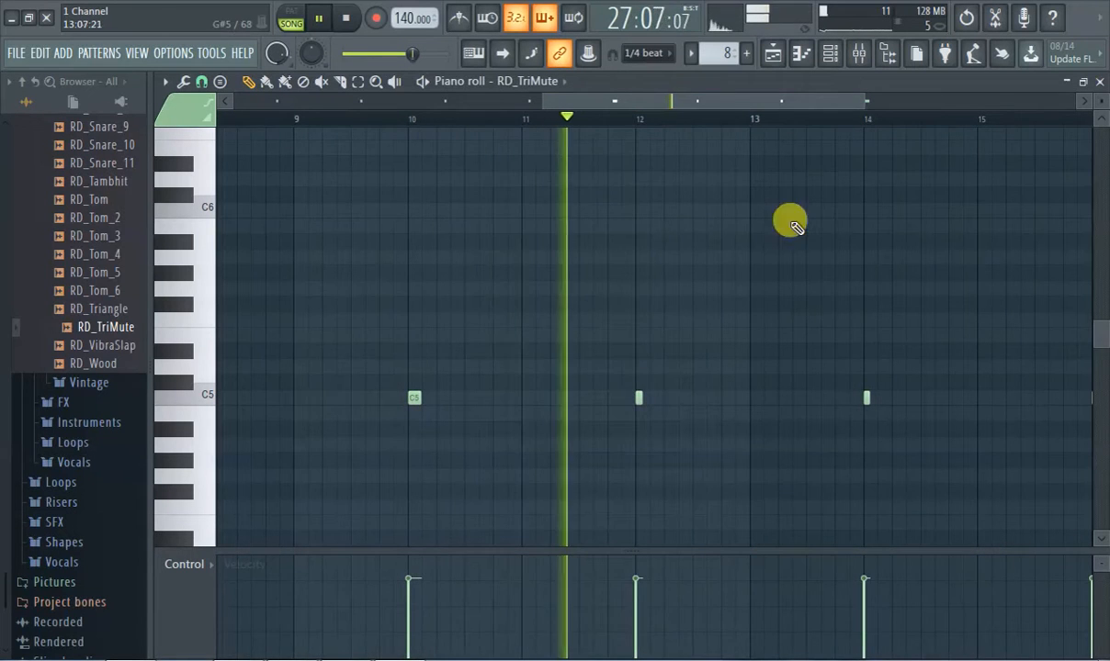
drag(689, 99, 241, 193)
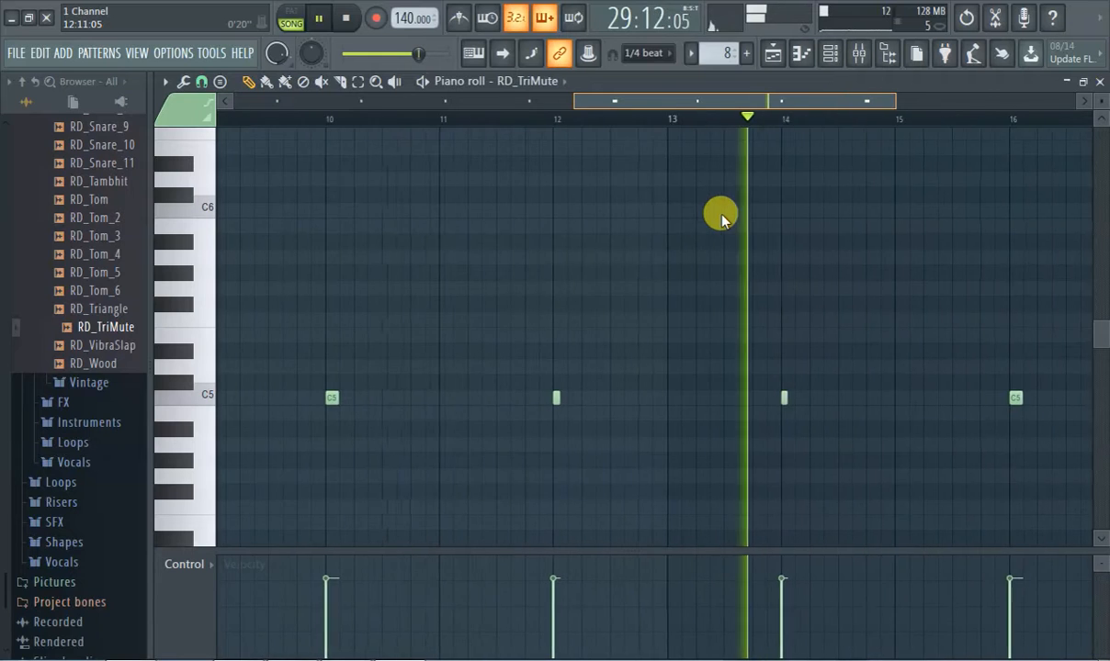
click(772, 53)
Step: Place a copy of the Pattern 5 clip at bar 17 on Track 6
scroll(456, 307, up, 2)
scroll(452, 305, down, 1)
drag(589, 107, 256, 166)
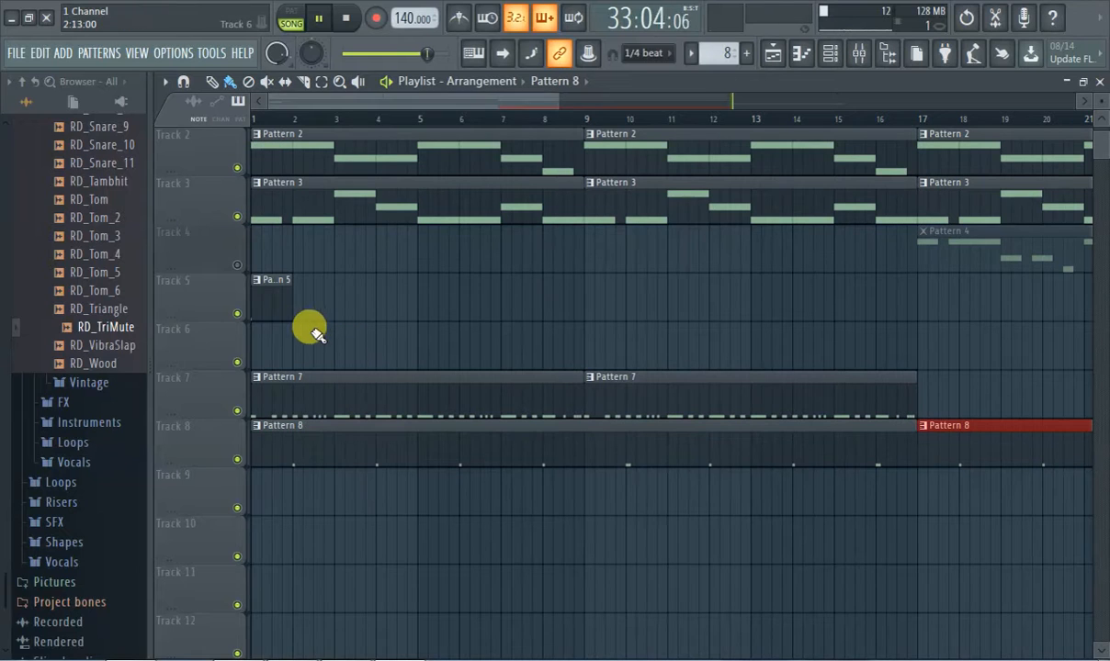
drag(384, 95, 520, 136)
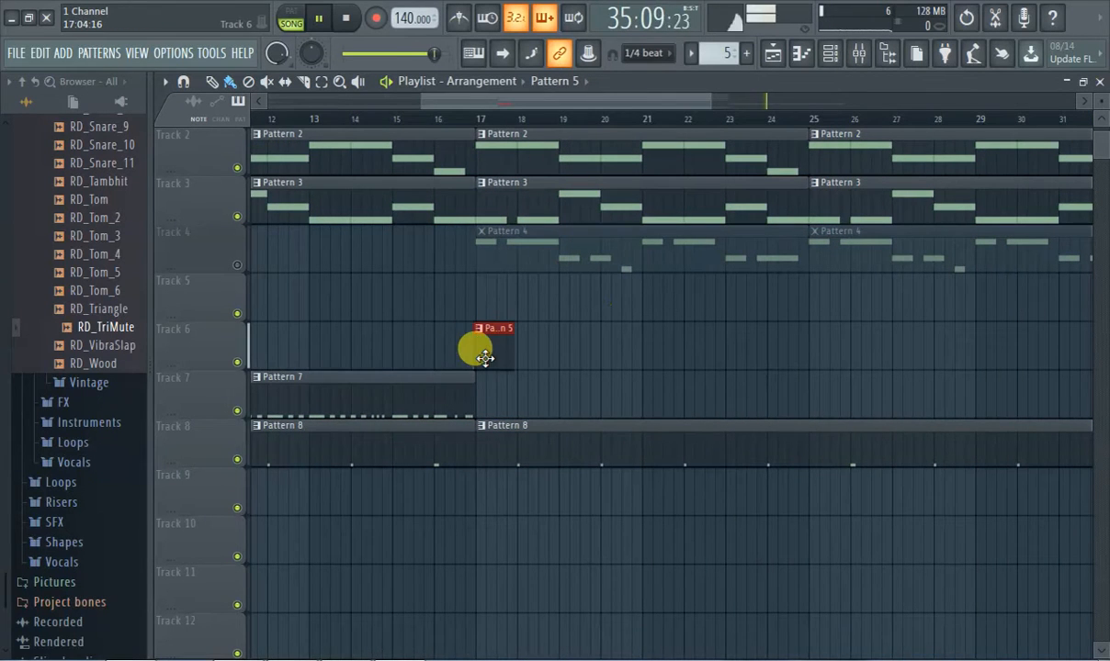
drag(528, 107, 166, 154)
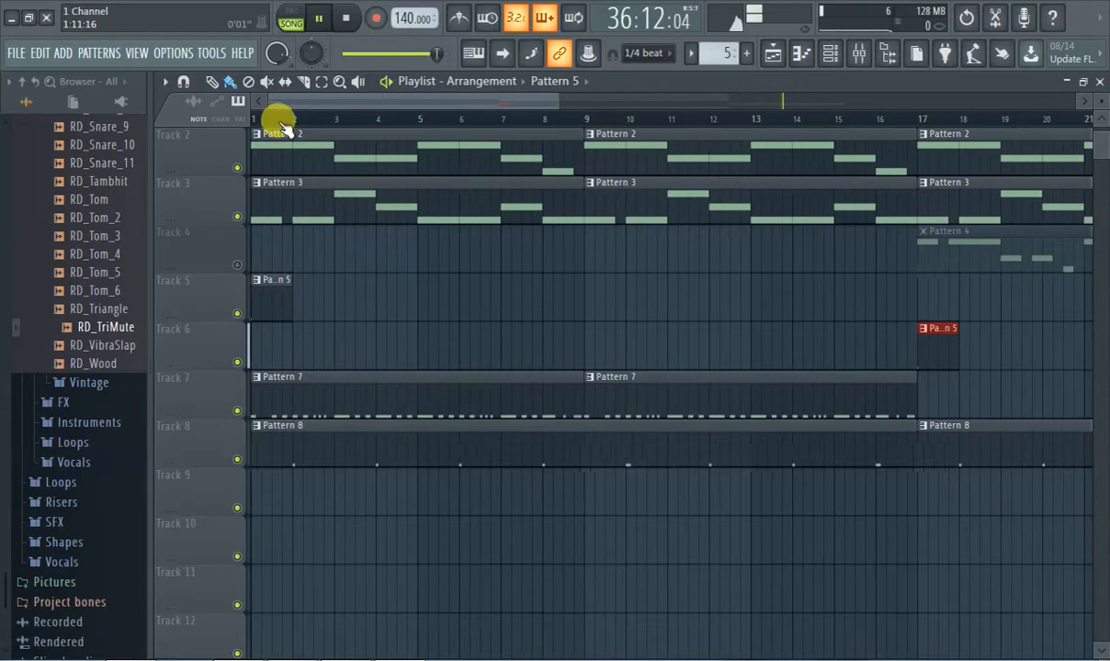
Step: Play the song from the start and inspect the VT_CHiHat channel's sampler settings in Pattern 7
scroll(432, 354, down, 3)
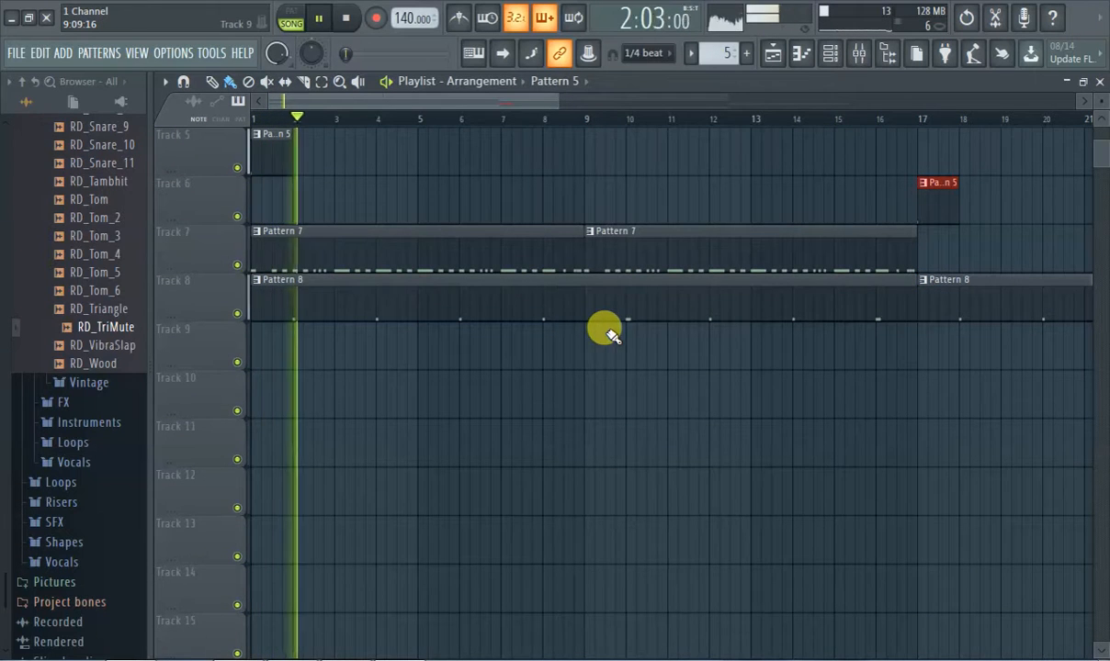
double_click(392, 248)
click(808, 55)
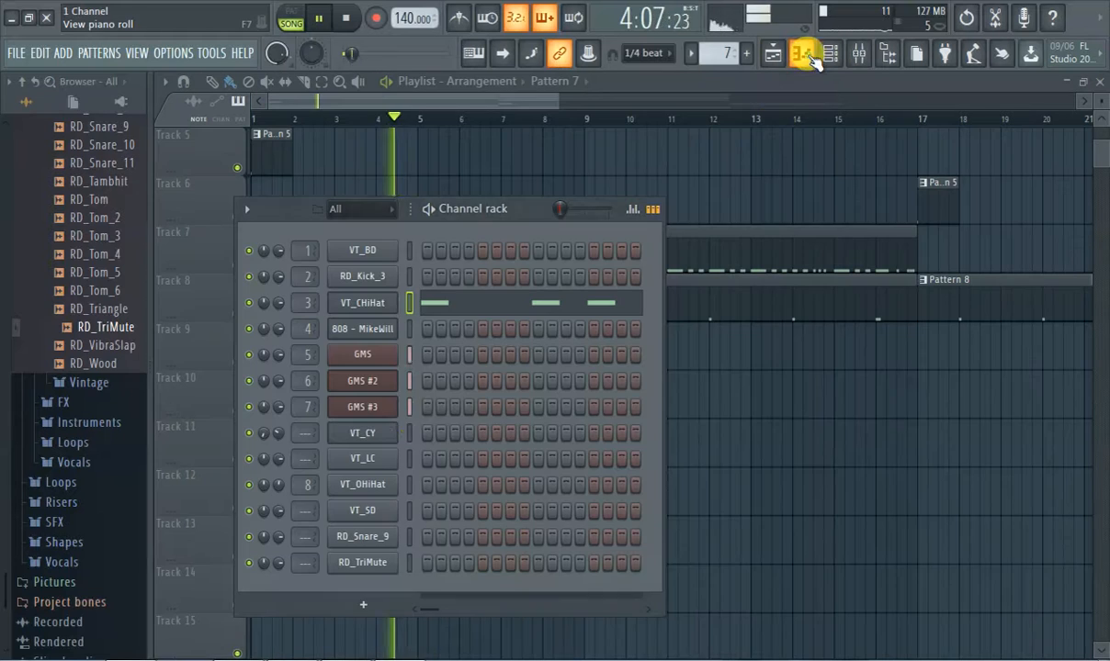
click(376, 306)
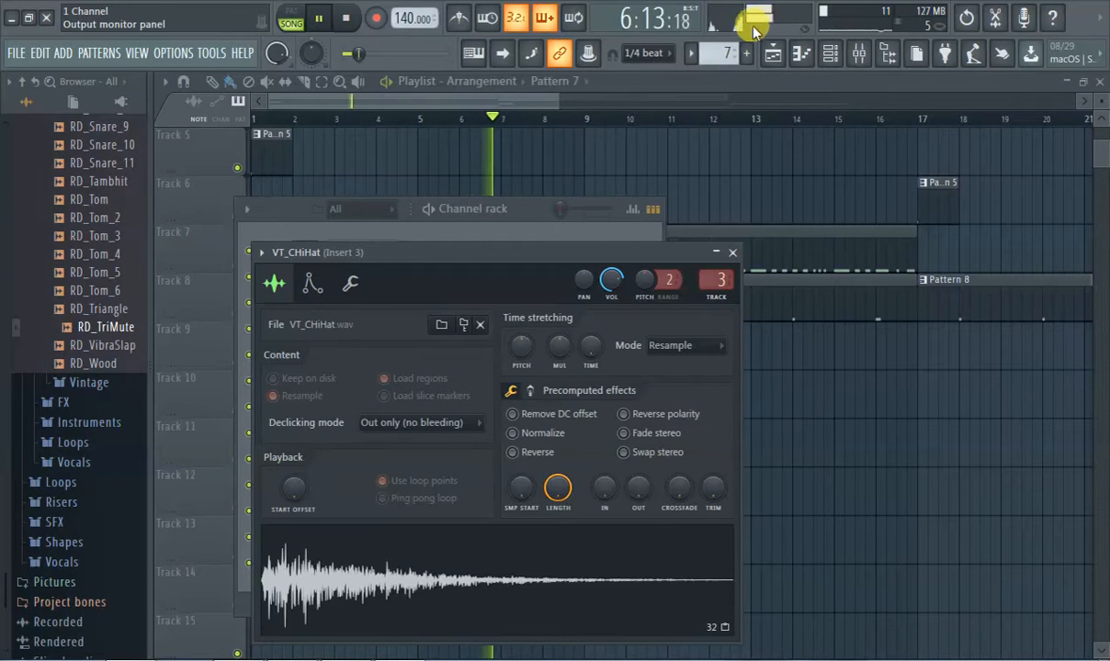
click(519, 92)
Step: Select Pattern 1 and check its mixer levels, channel rack and piano roll
scroll(368, 193, up, 4)
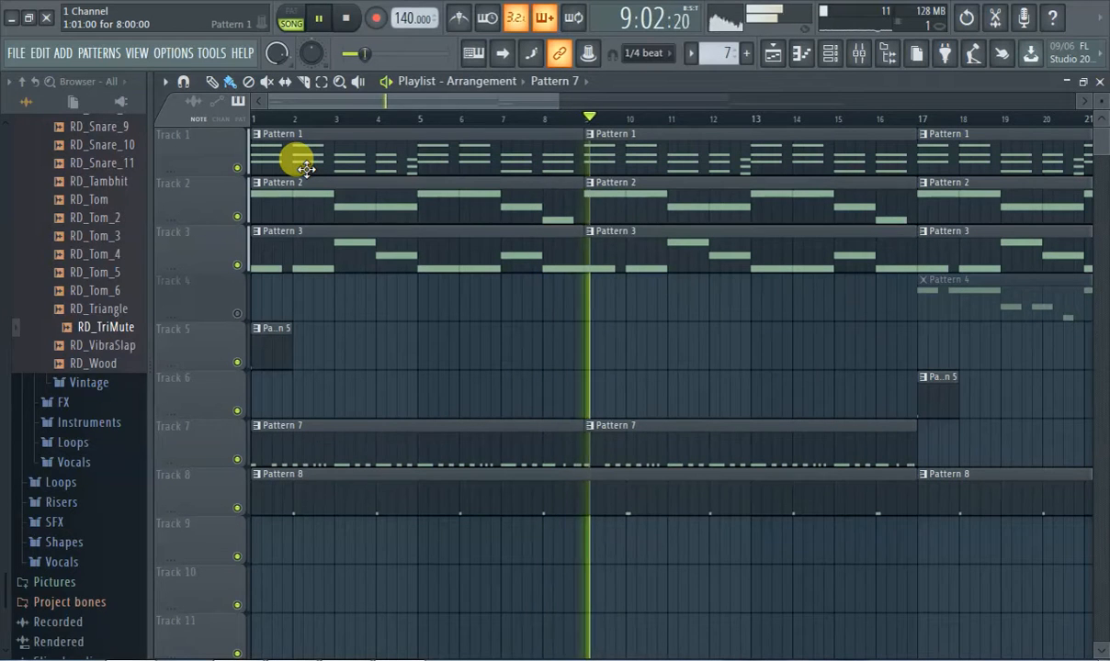
click(365, 248)
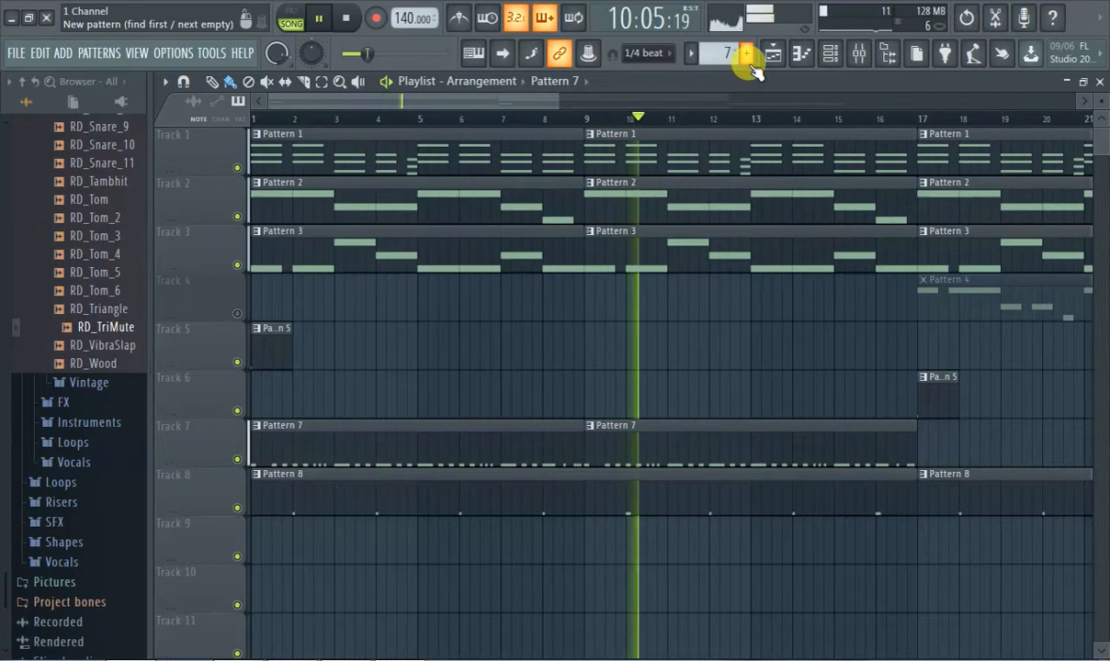
click(341, 156)
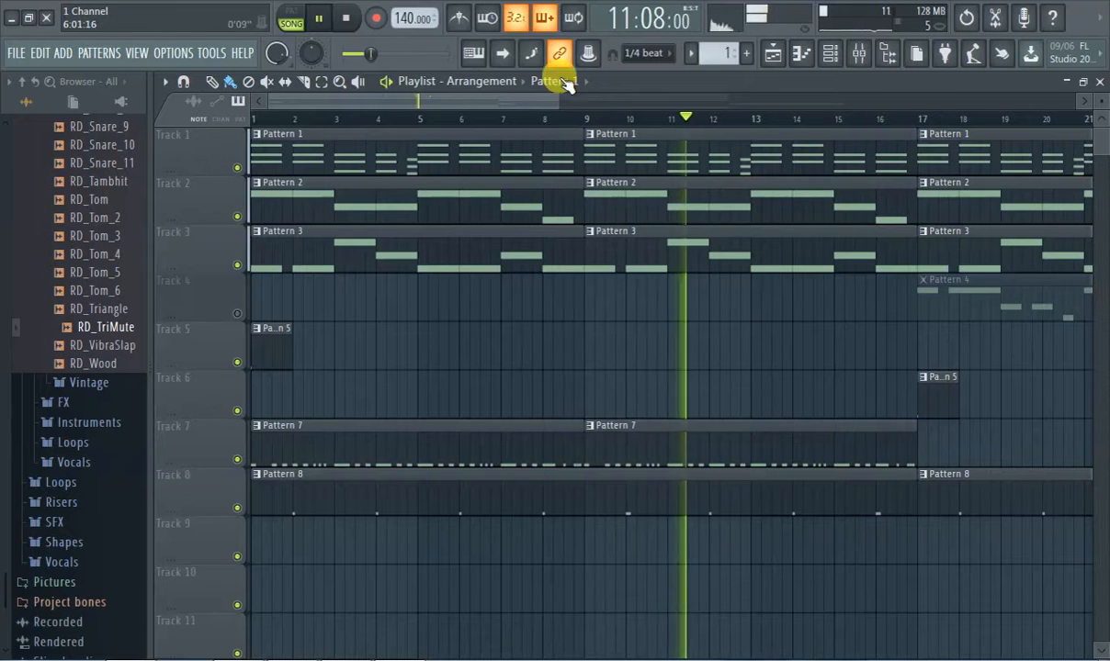
click(861, 52)
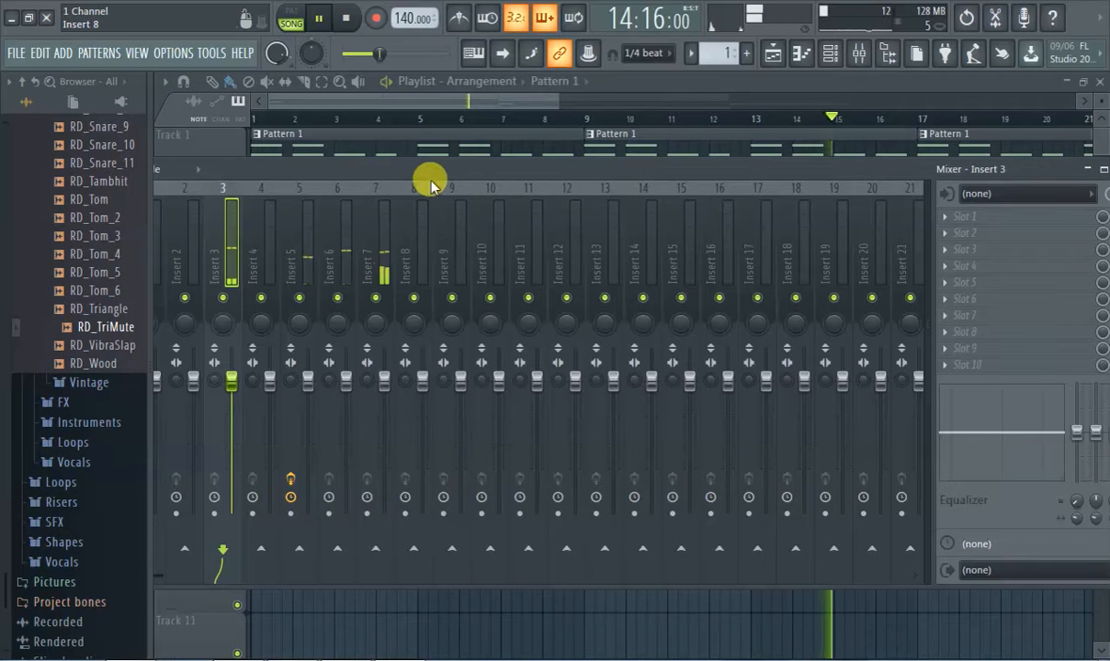
click(800, 52)
click(800, 51)
click(800, 52)
click(822, 53)
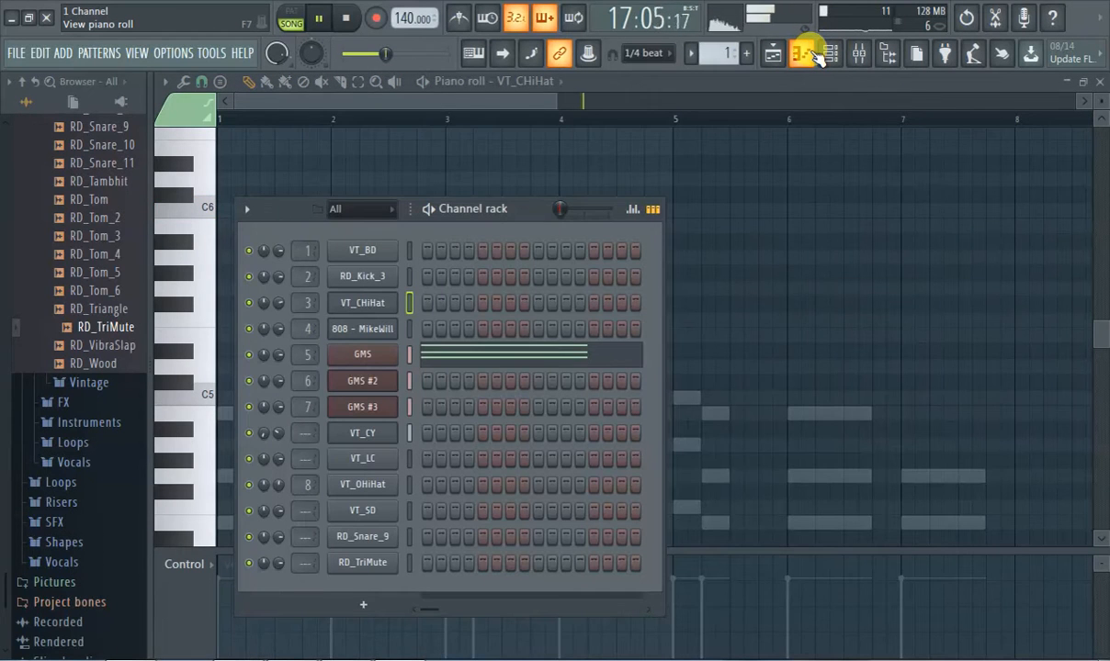
click(803, 52)
click(803, 52)
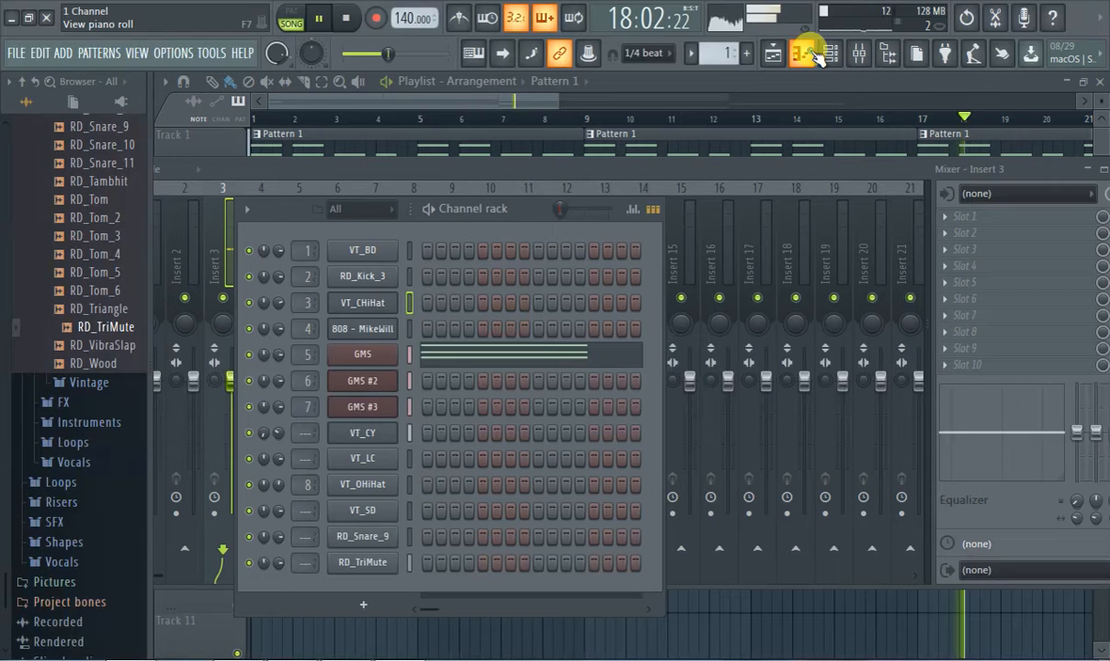
Step: Inspect the effects on mixer Insert 5 and go back to the drum clips in the playlist
click(861, 53)
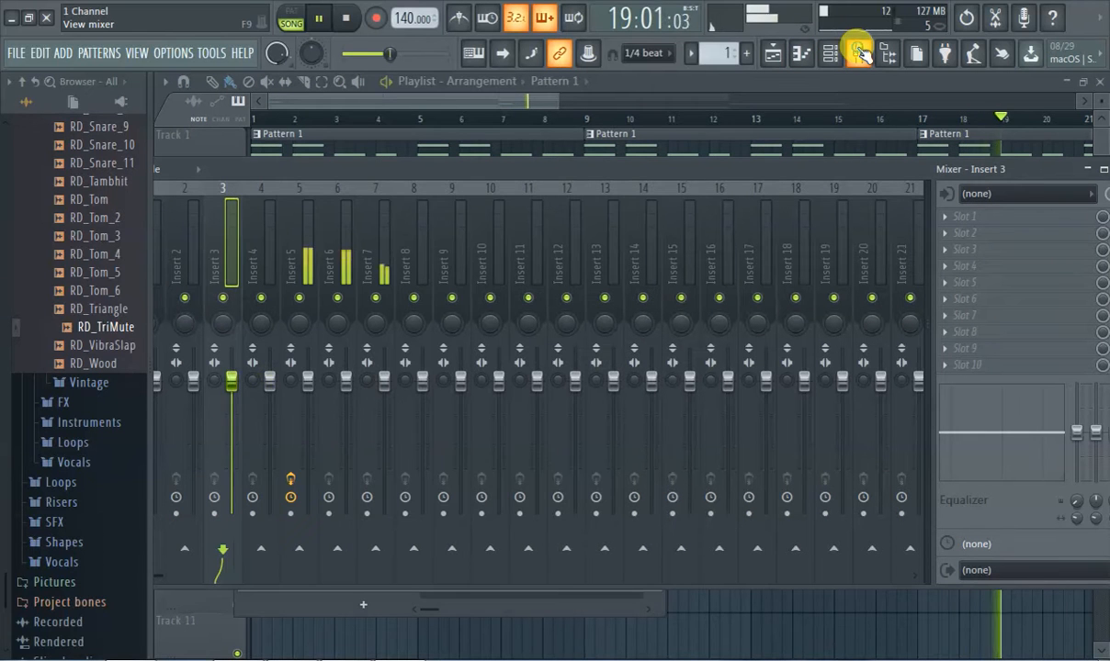
click(312, 257)
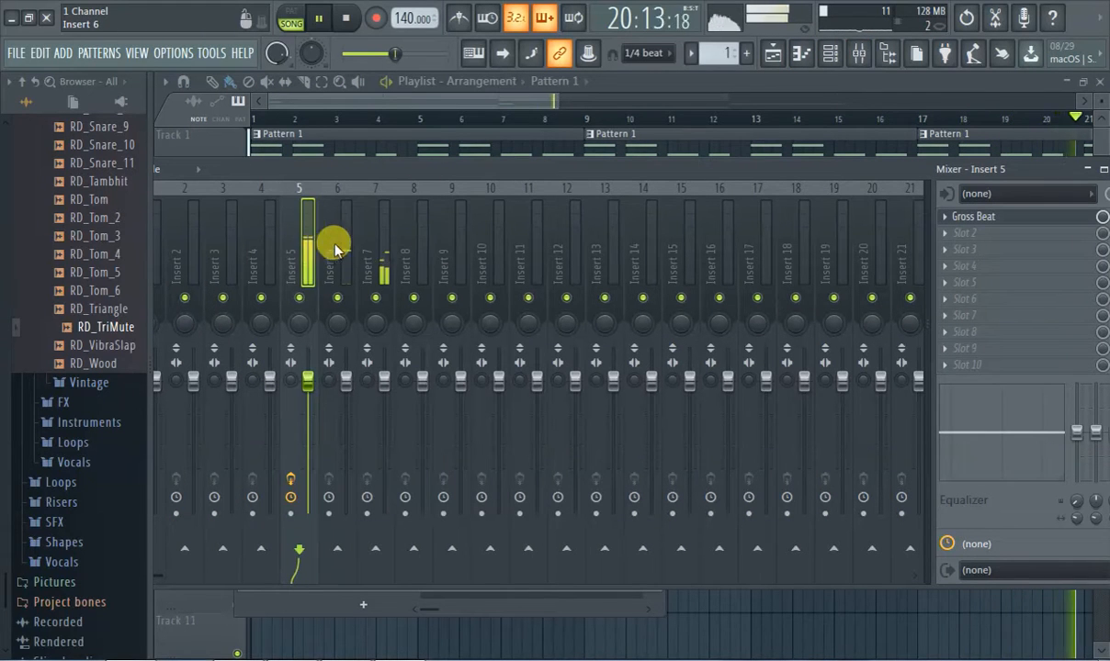
click(396, 104)
scroll(431, 340, down, 2)
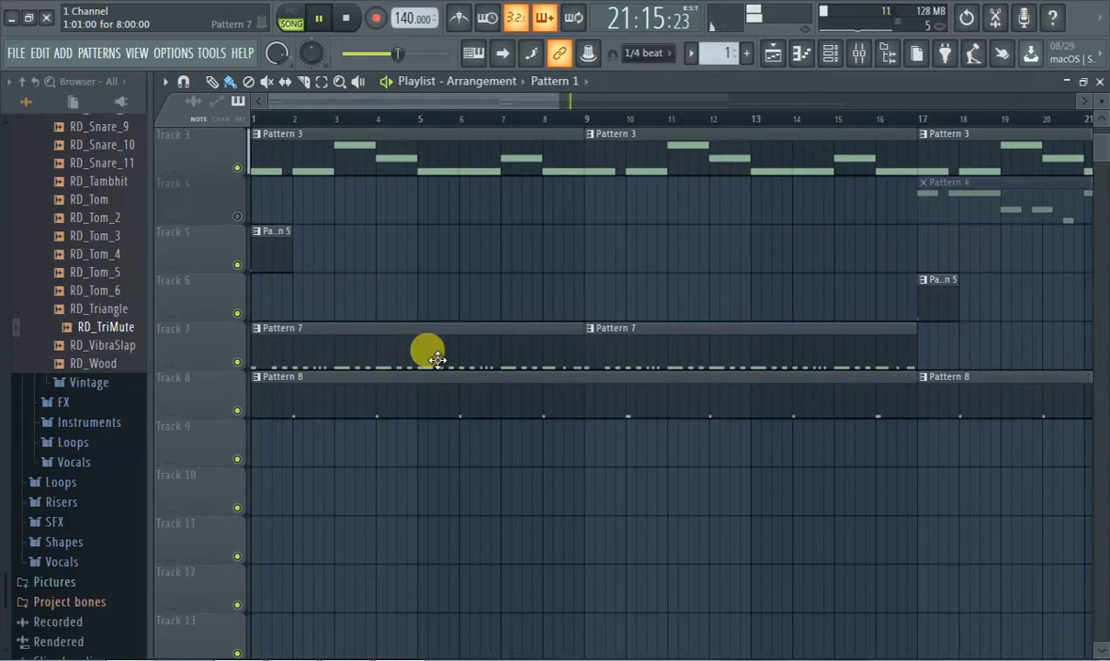
Step: Create Pattern 9, place its clip at bar 1 on Track 9, and add the RD_Wood sample as a new channel
click(746, 55)
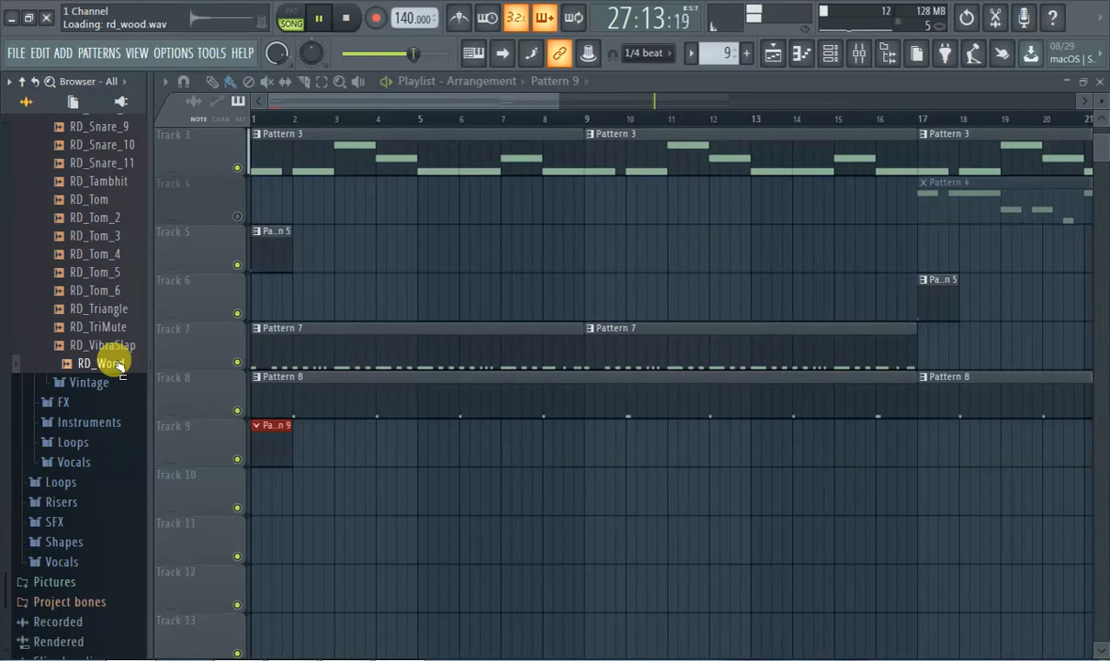
click(831, 55)
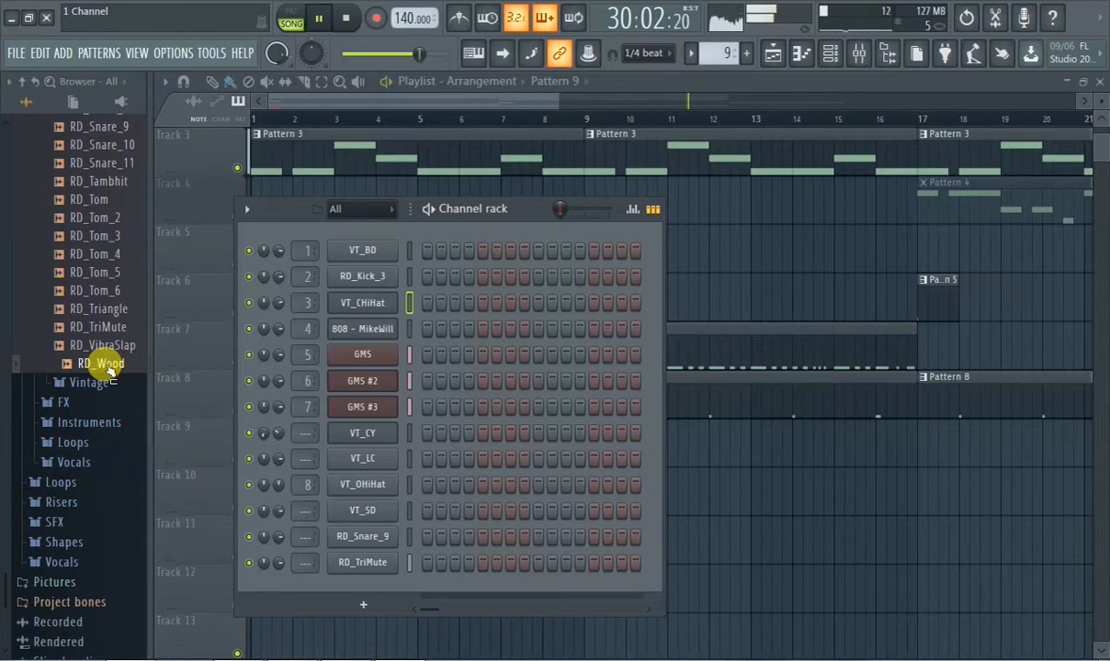
drag(246, 426, 359, 588)
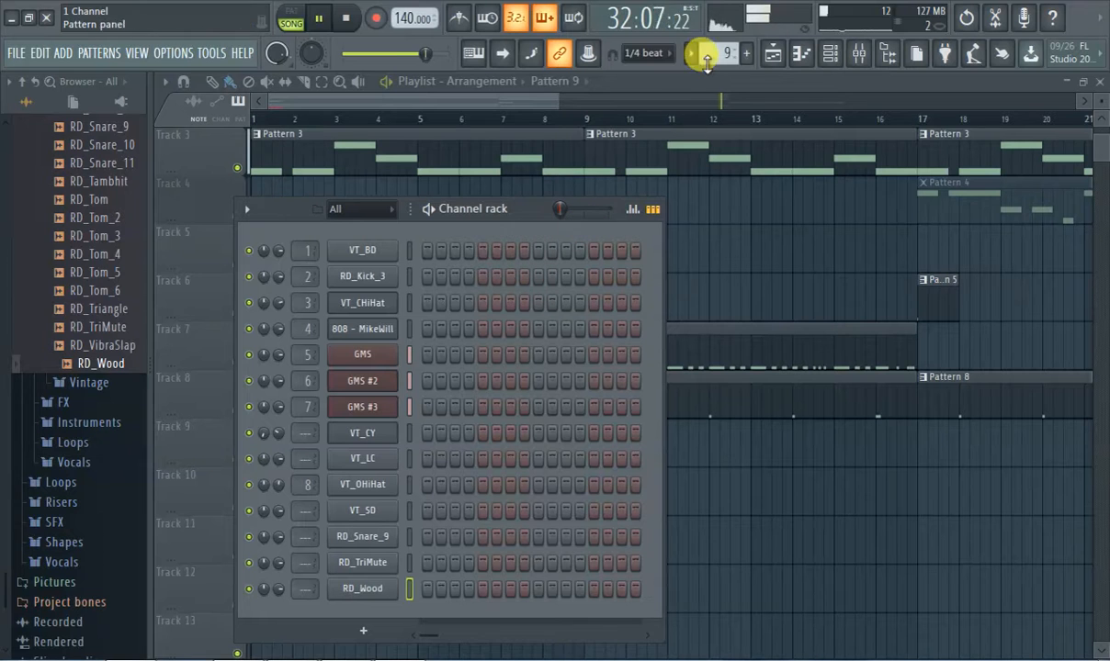
Step: Copy the RD_TriMute notes from Pattern 8 and paste them into the RD_Wood channel of Pattern 9
right_click(370, 569)
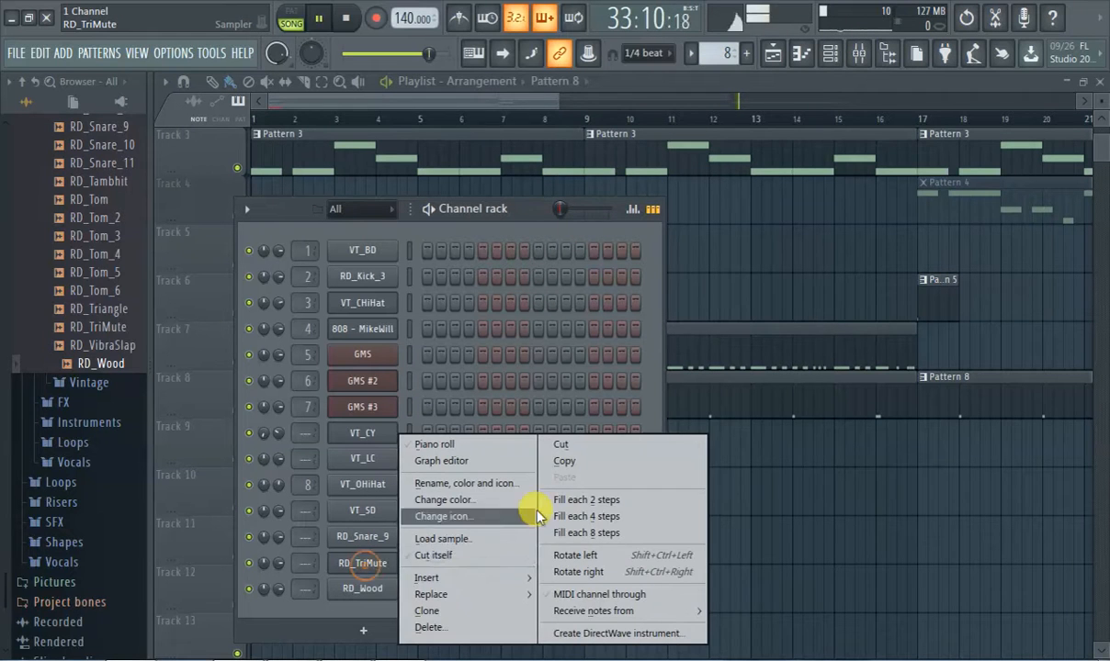
click(579, 462)
scroll(716, 52, up, 1)
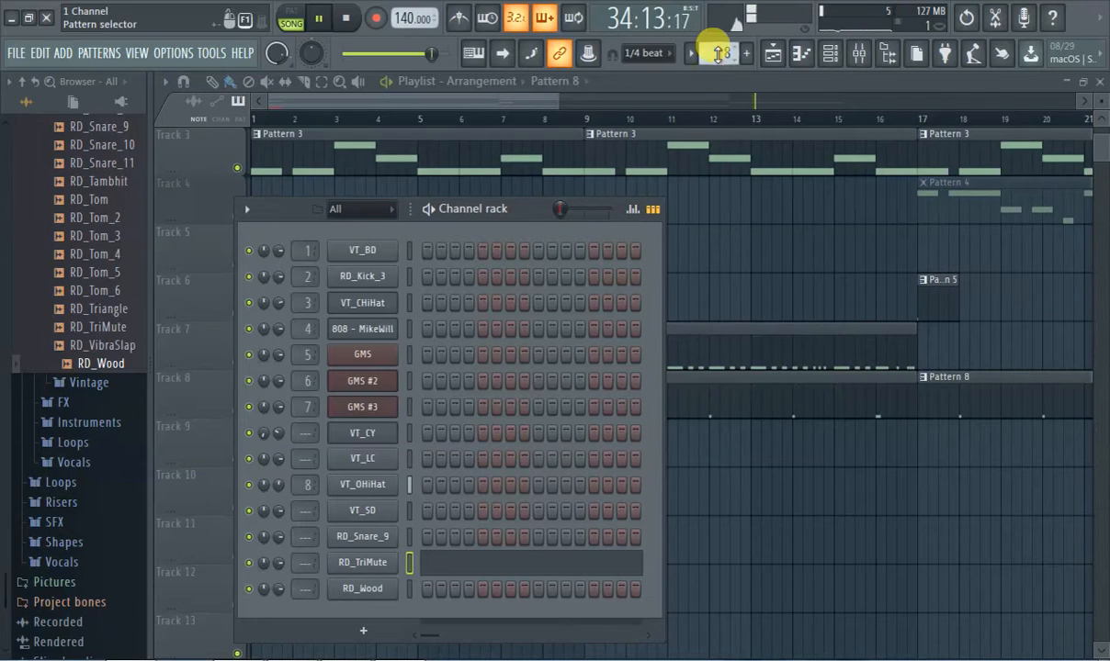
right_click(364, 593)
click(563, 479)
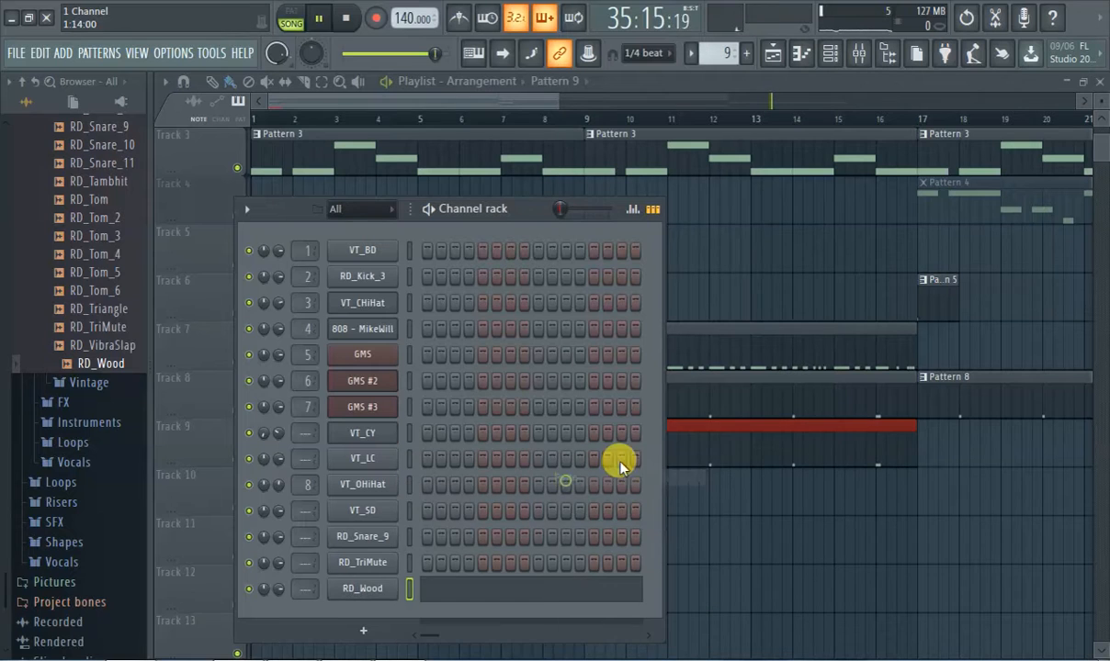
click(741, 499)
right_click(758, 505)
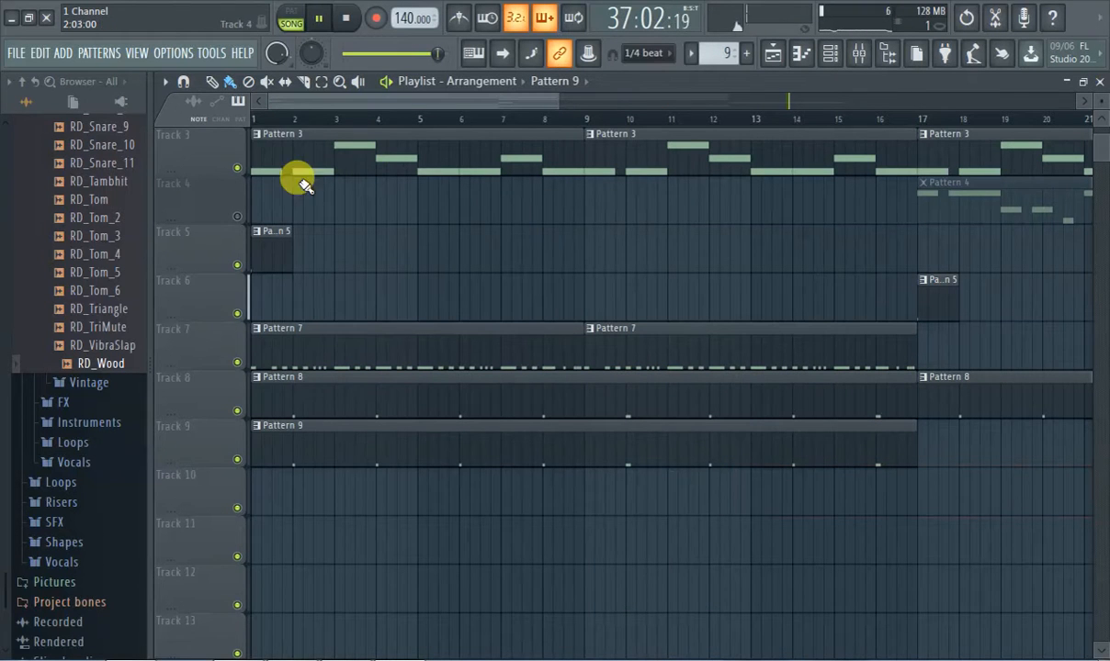
Step: Play the song from the start and move the Pattern 9 clip along Track 9 to bar 25
click(303, 124)
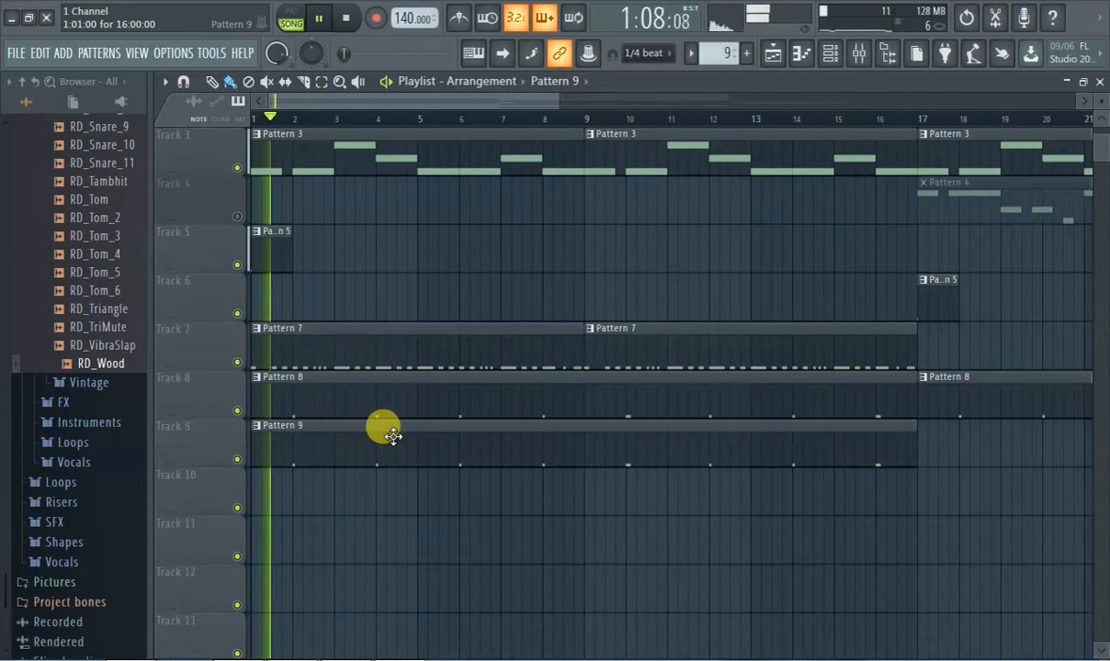
drag(367, 443, 748, 424)
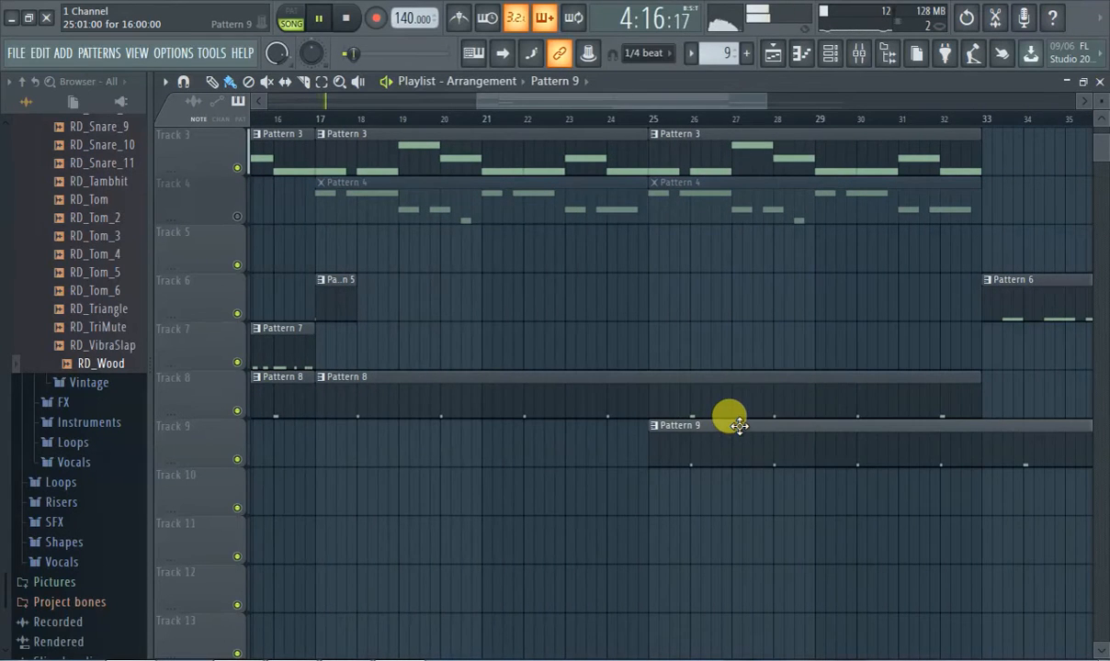
drag(556, 102, 341, 103)
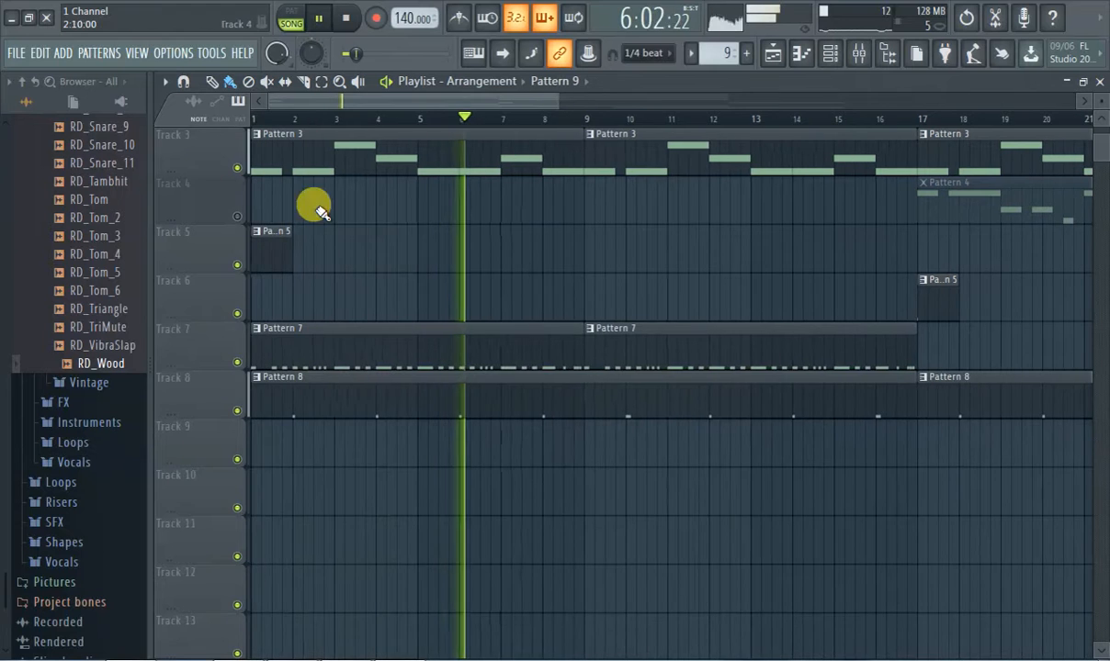
Step: Create Pattern 10 and place its clip at bar 1 on Track 10
scroll(510, 281, up, 2)
click(746, 53)
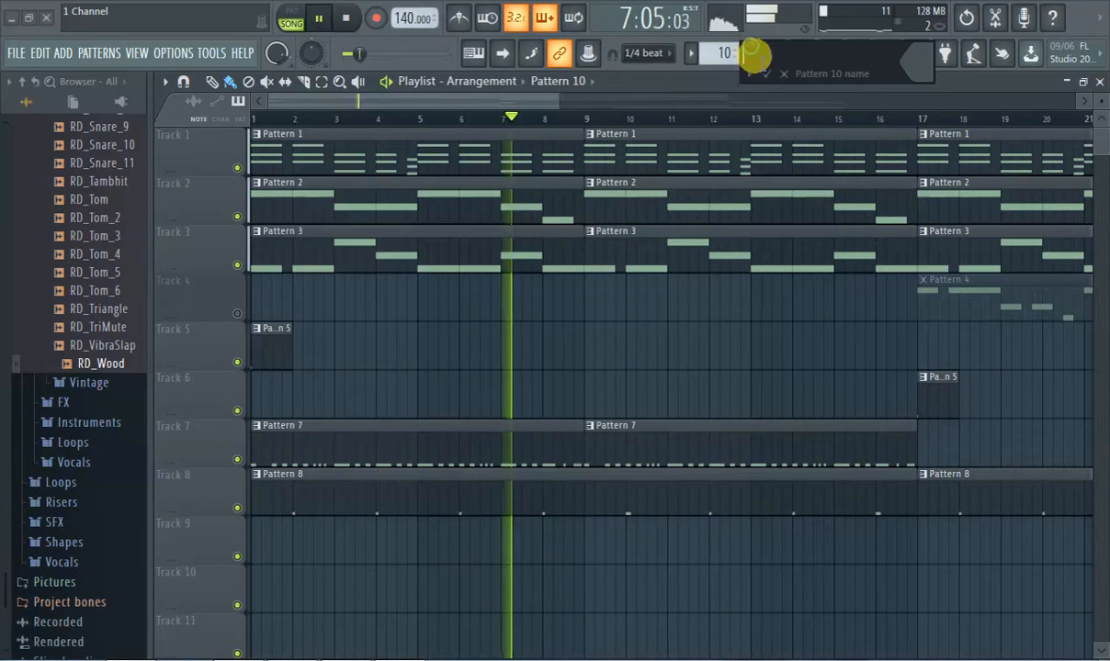
scroll(236, 520, down, 2)
click(258, 487)
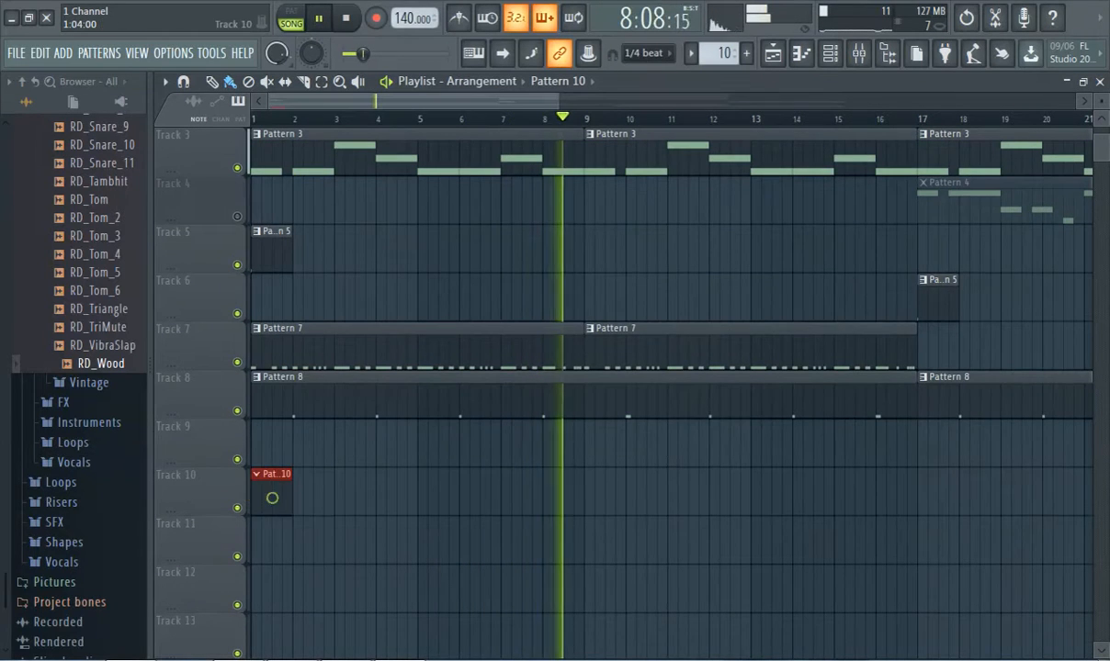
scroll(488, 246, up, 2)
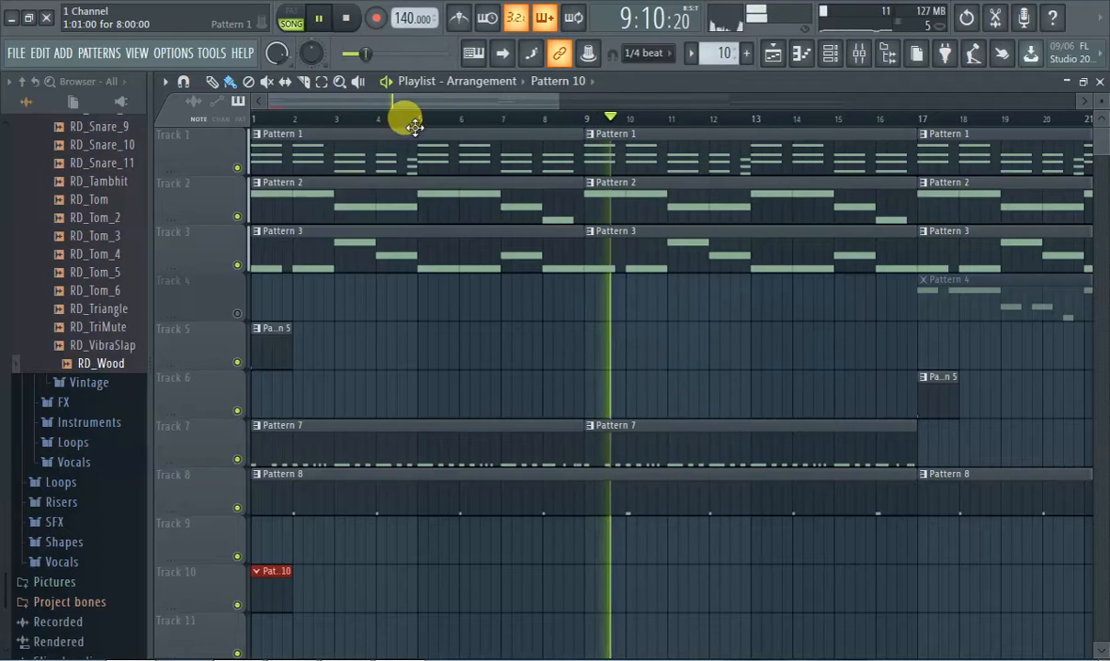
Step: Audition kicks in the Legacy HipHop drum folder and add HIP_Kick_2 as a channel below RD_Kick_3
click(885, 57)
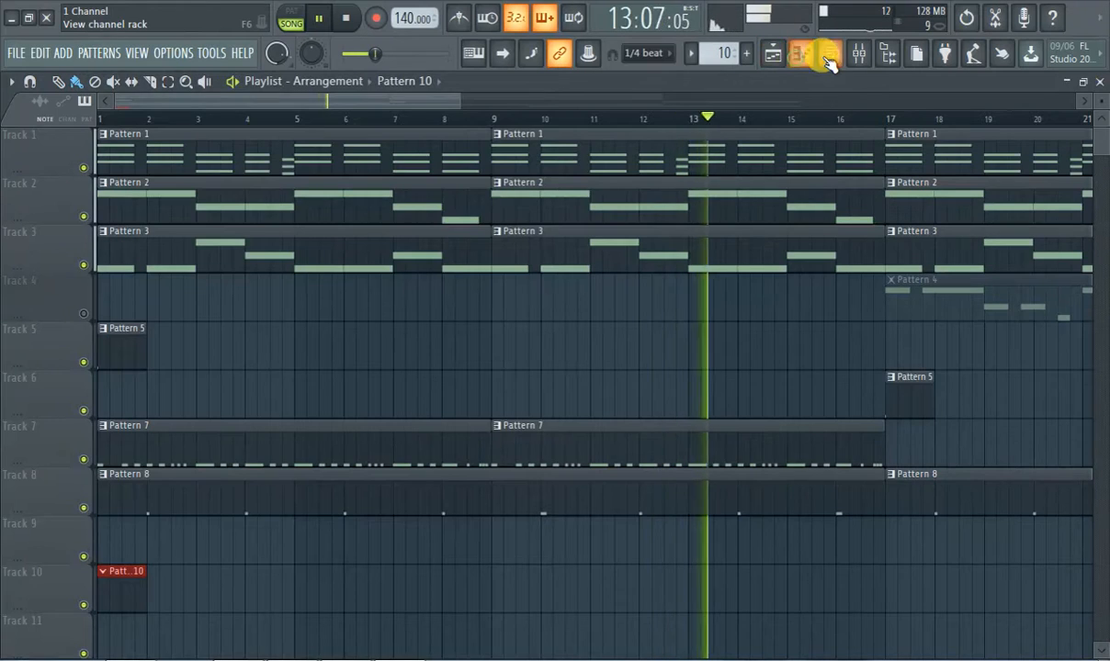
click(827, 53)
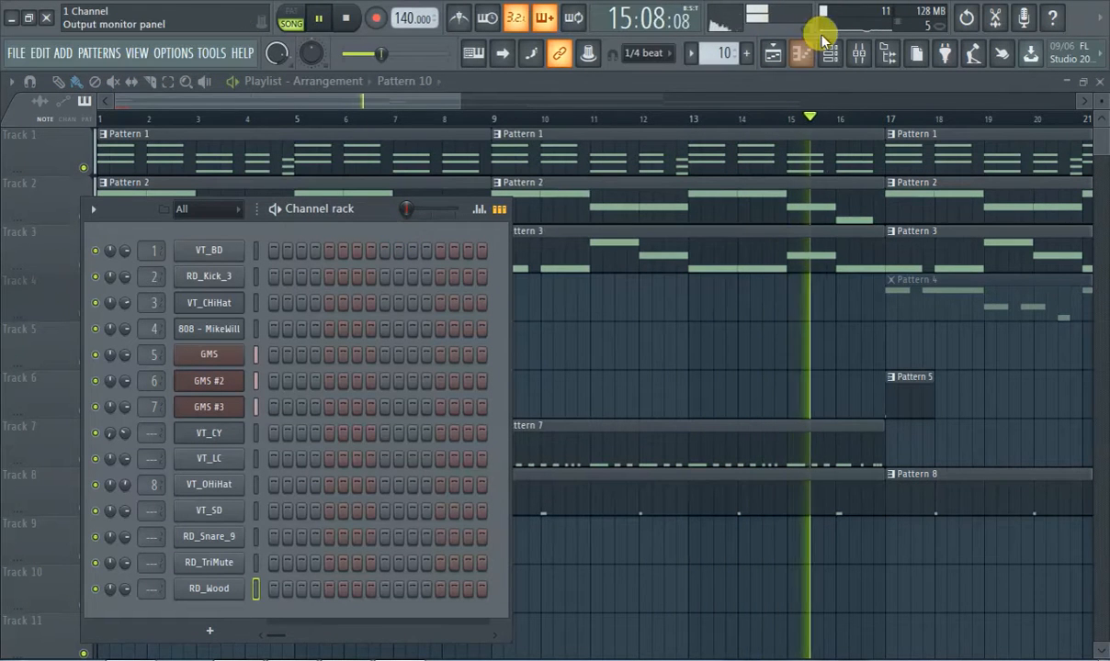
click(885, 55)
scroll(74, 322, up, 15)
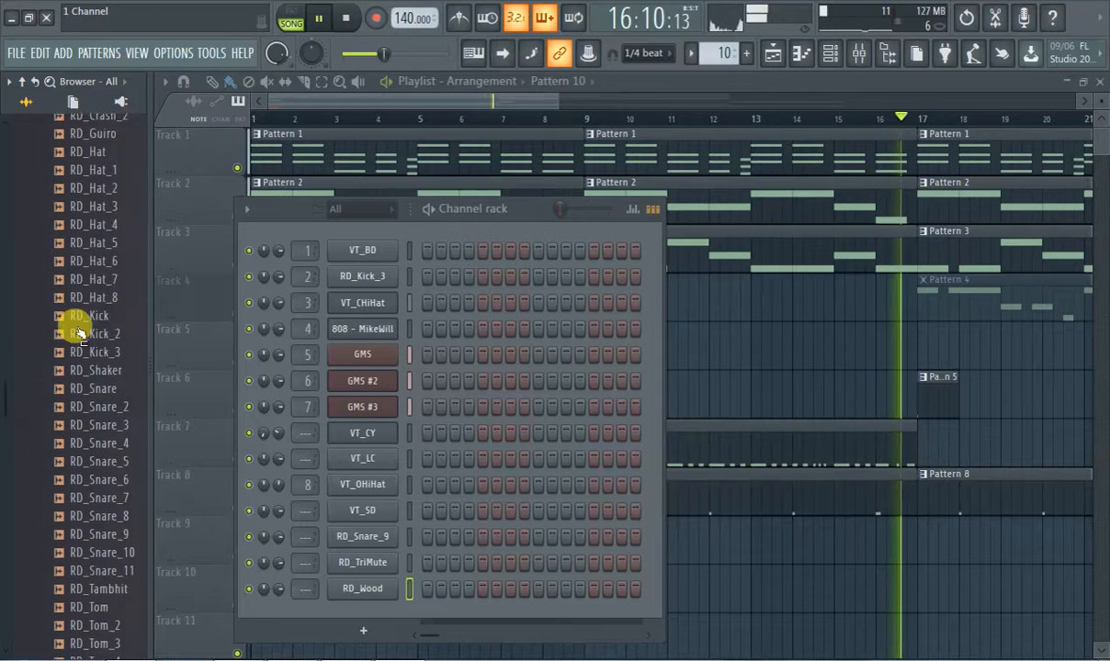
click(101, 521)
click(89, 483)
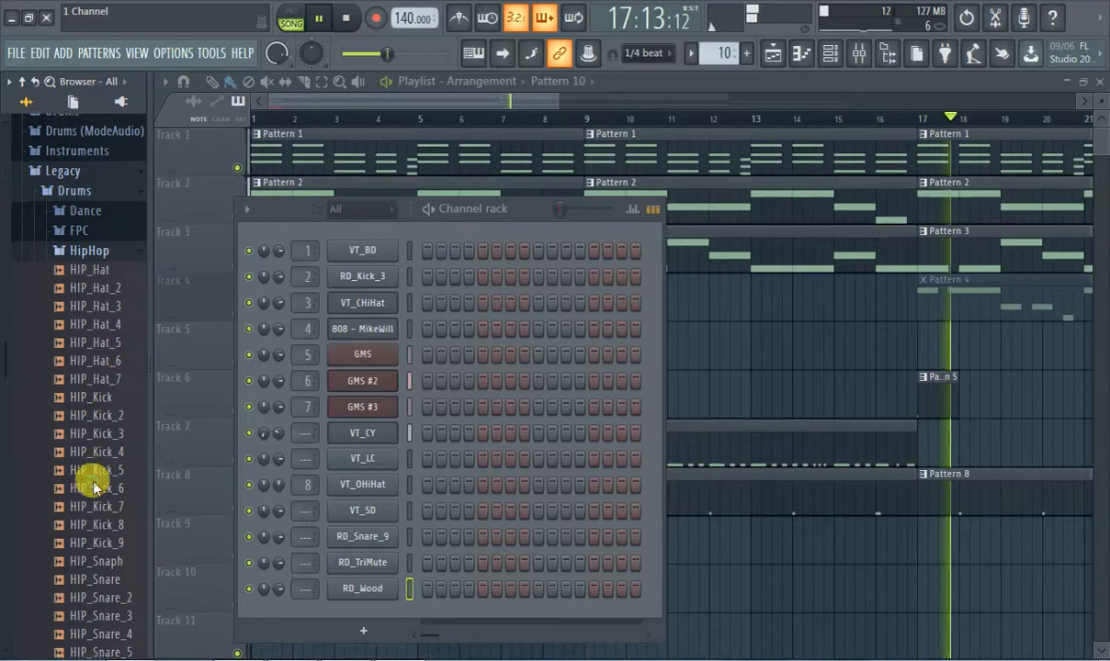
click(103, 397)
click(105, 414)
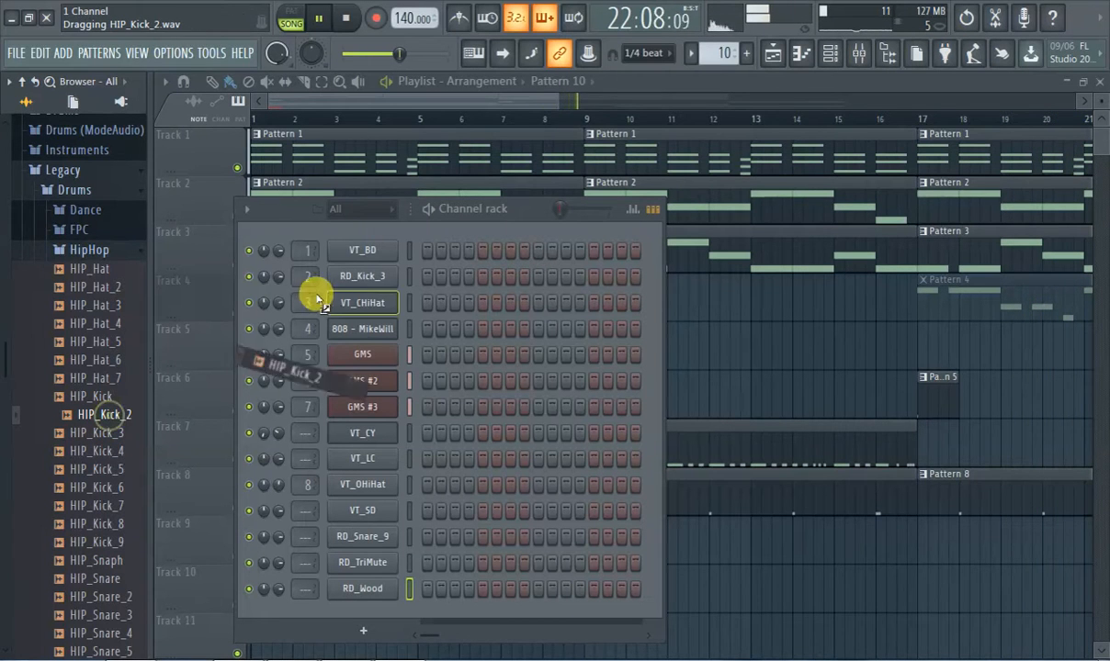
drag(347, 292, 349, 296)
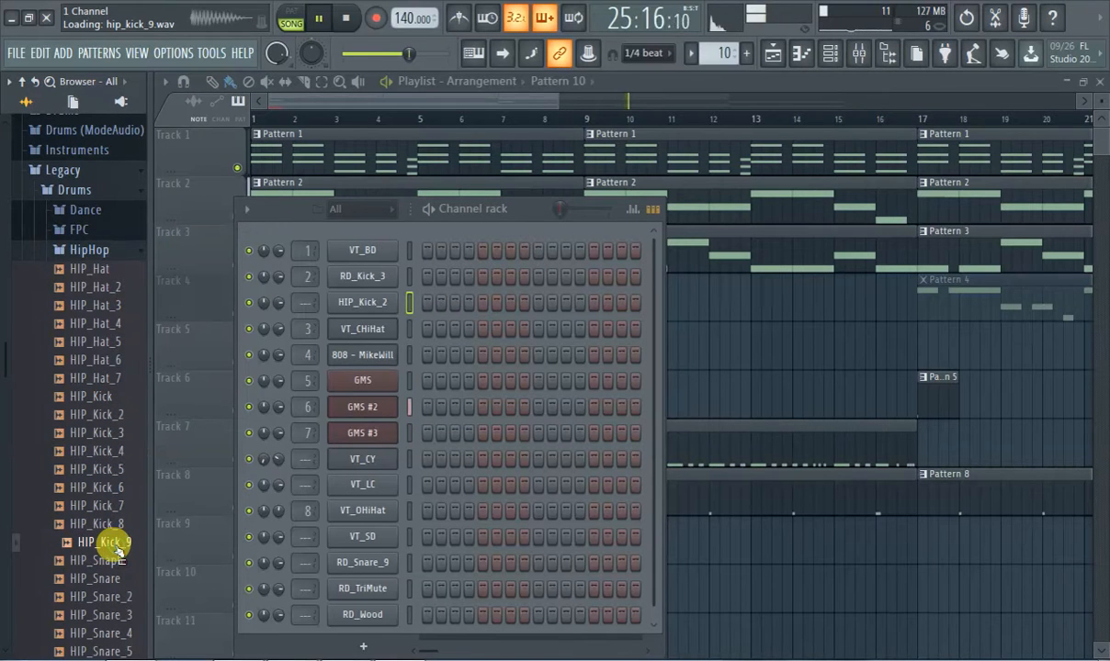
Step: Audition kicks in the Stunna Appreciation Kit 4 folder under DrumKits and add vybe - MoonrockKick as a new channel
click(108, 253)
click(85, 173)
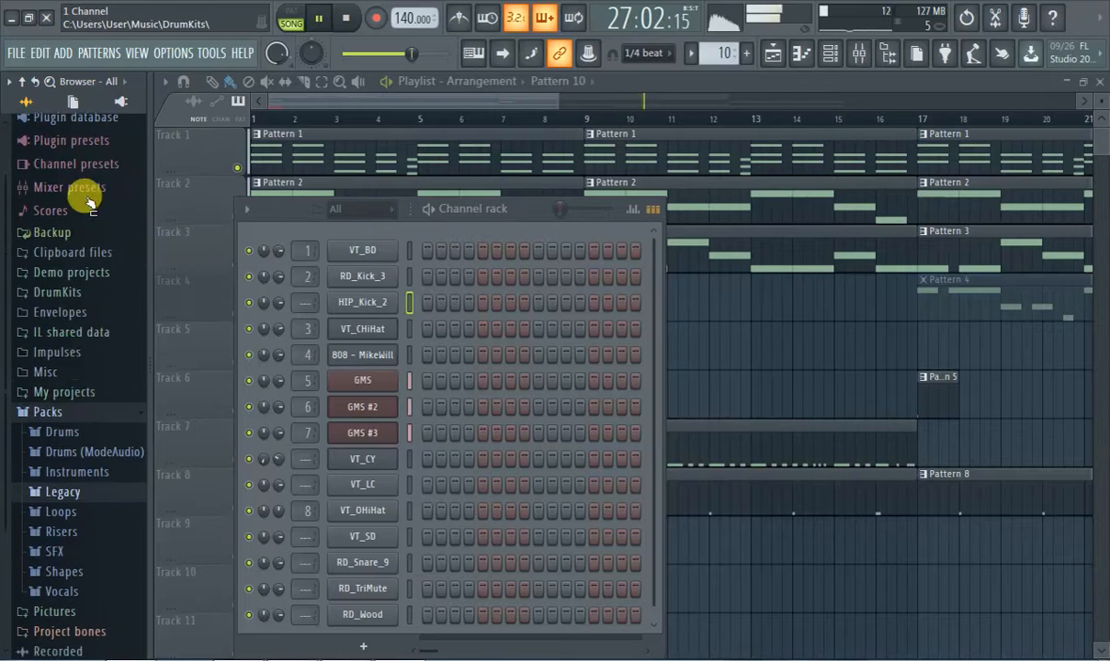
click(77, 419)
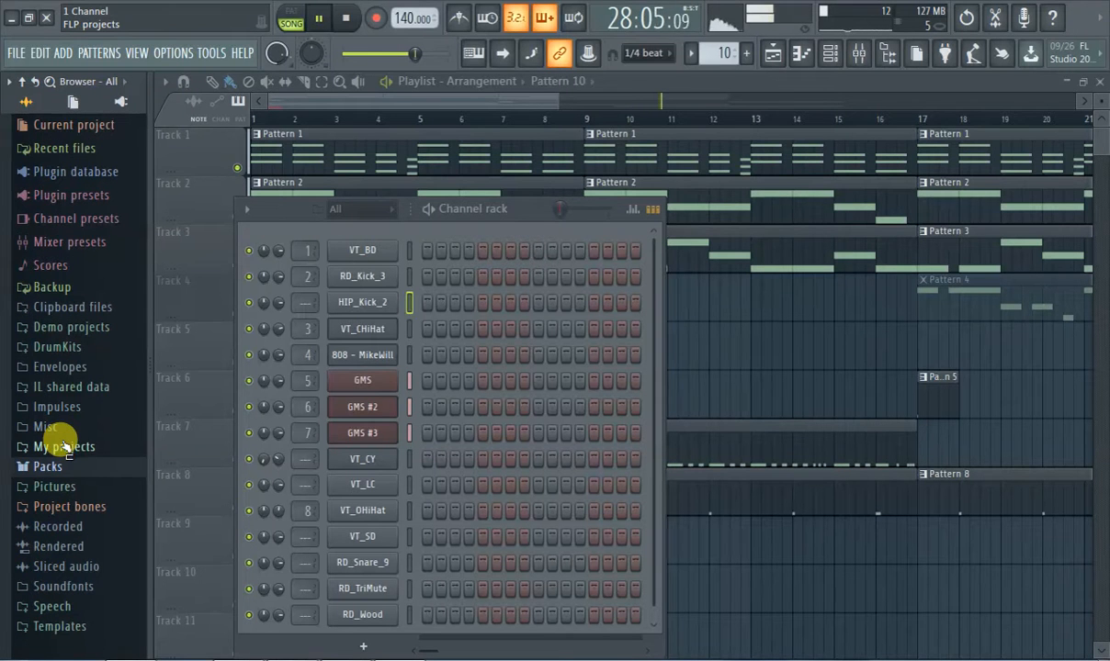
click(77, 347)
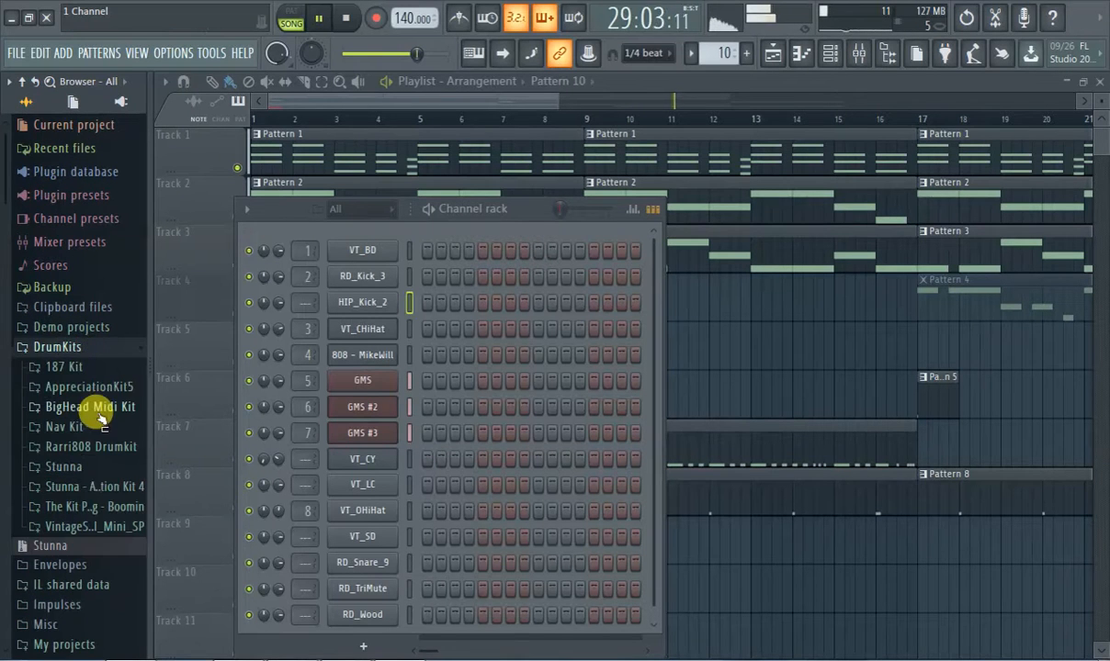
click(93, 487)
click(71, 424)
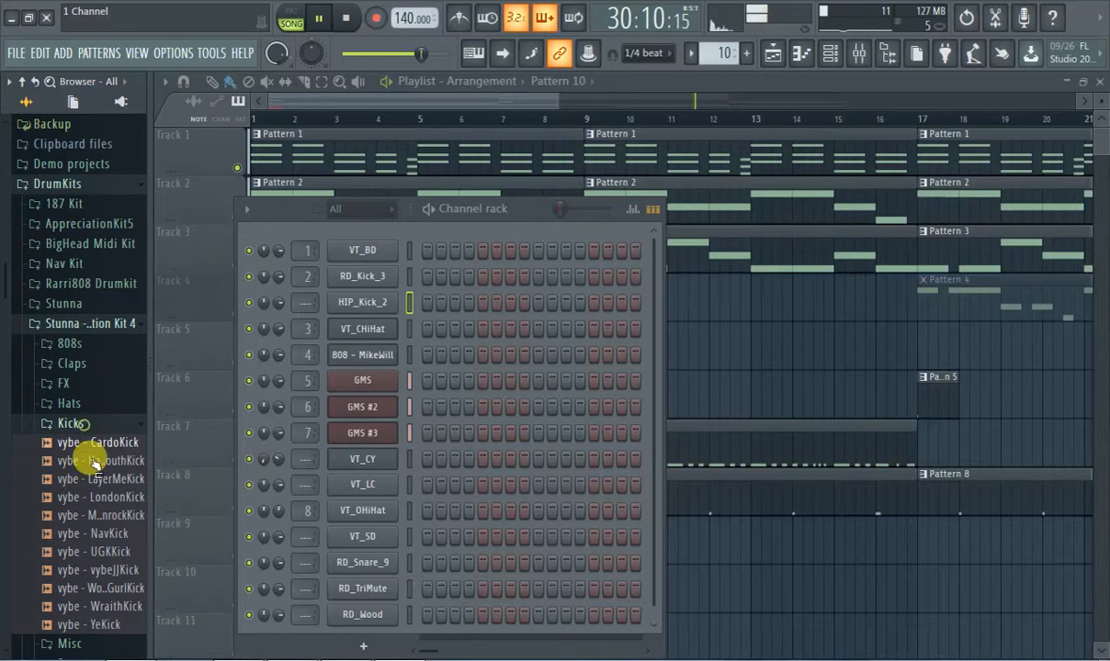
click(109, 515)
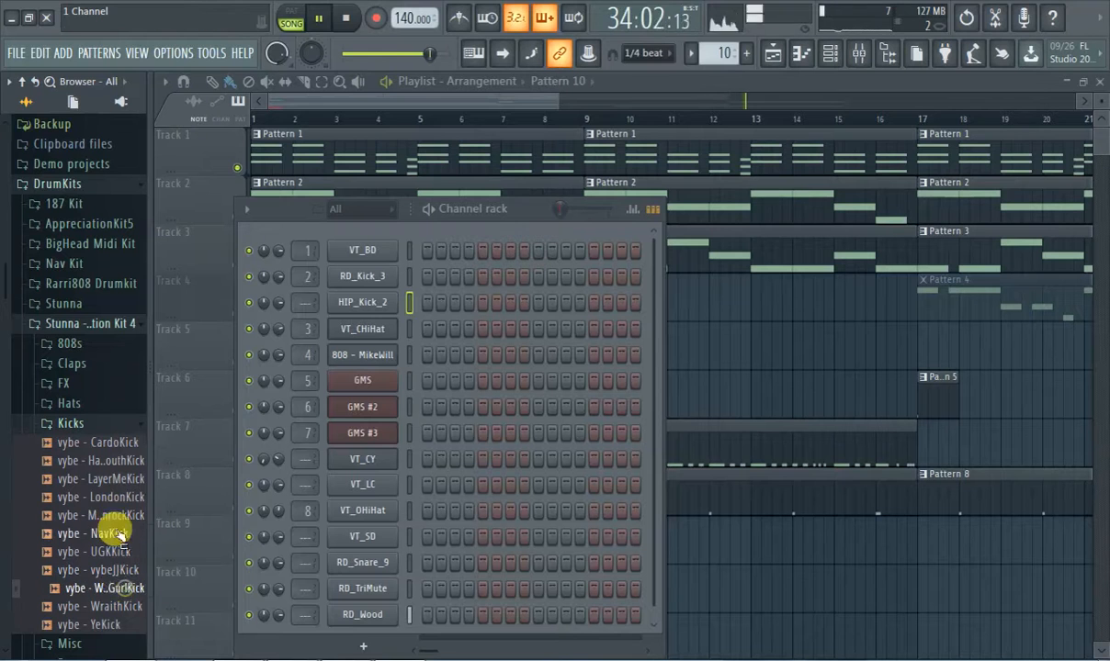
drag(106, 511, 330, 617)
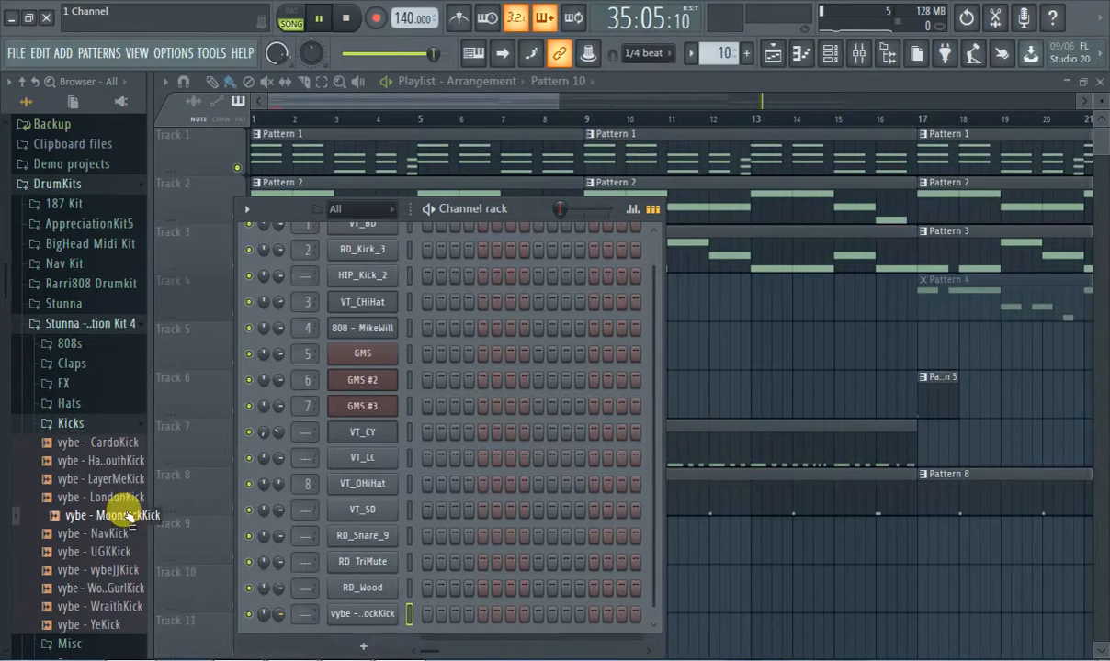
Step: Audition samples in the same kit's Snares folder and add the vybe CleanSnr snare as a new channel
scroll(54, 495, down, 3)
click(79, 311)
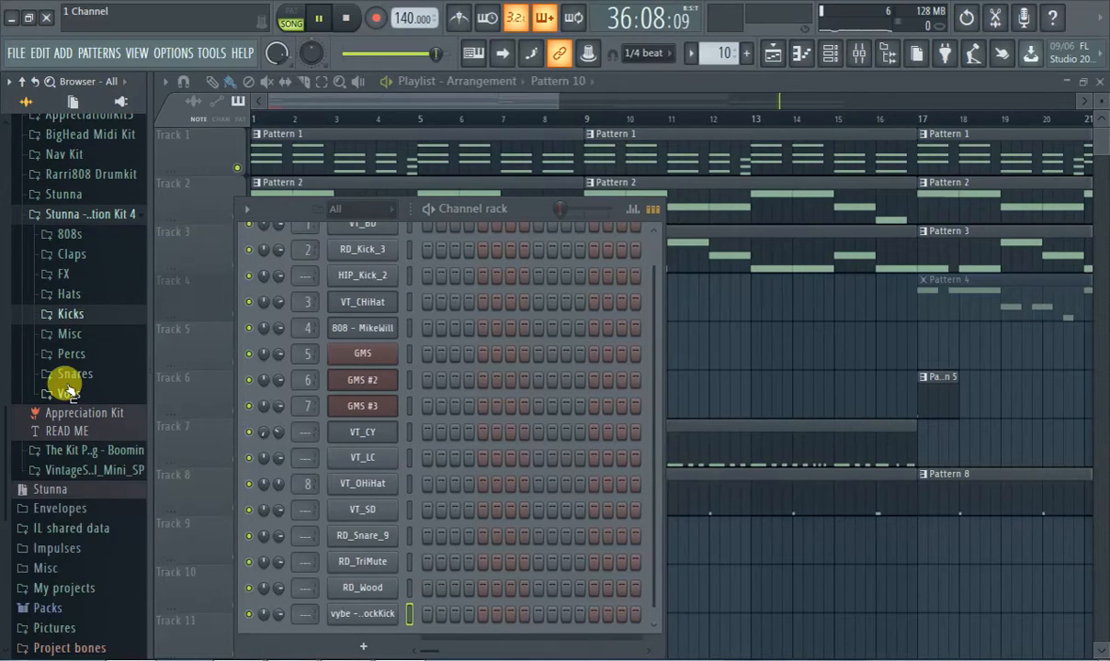
click(64, 377)
click(94, 487)
scroll(96, 491, down, 4)
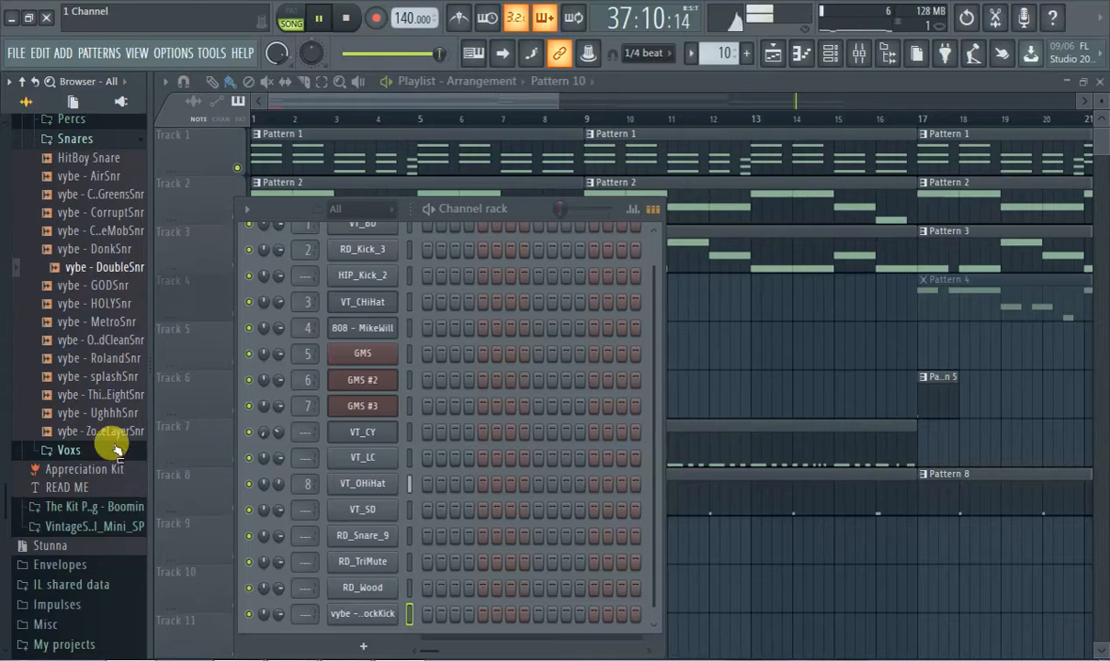
click(113, 412)
click(112, 358)
drag(113, 340, 358, 625)
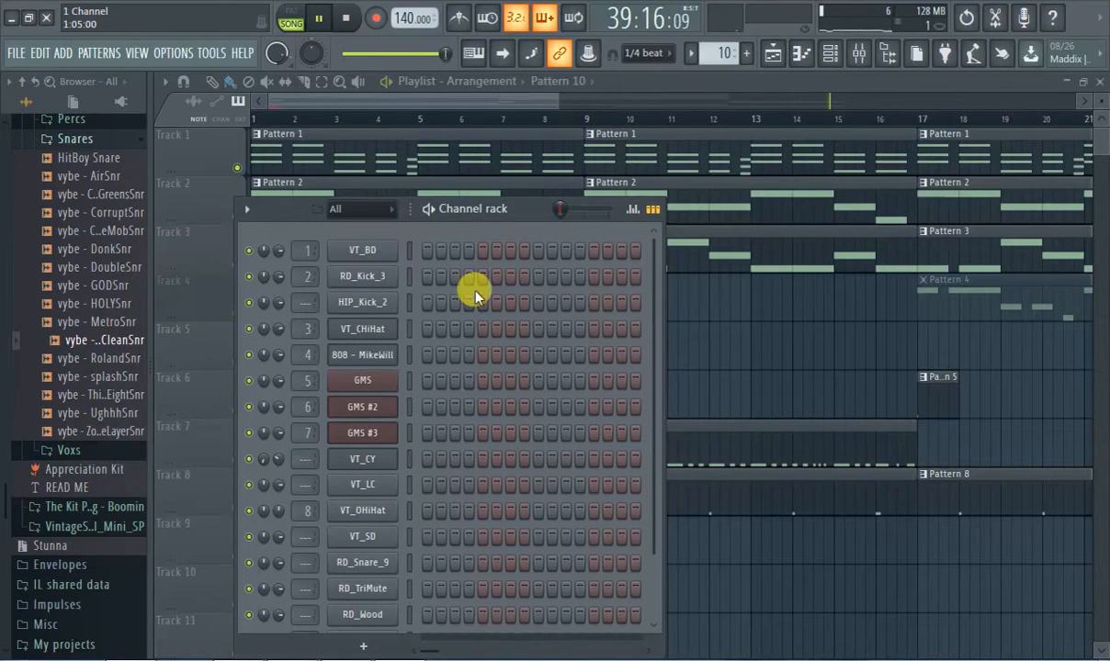
Step: Play the song from the start and bring up the channel rack for Pattern 10
drag(315, 119, 106, 145)
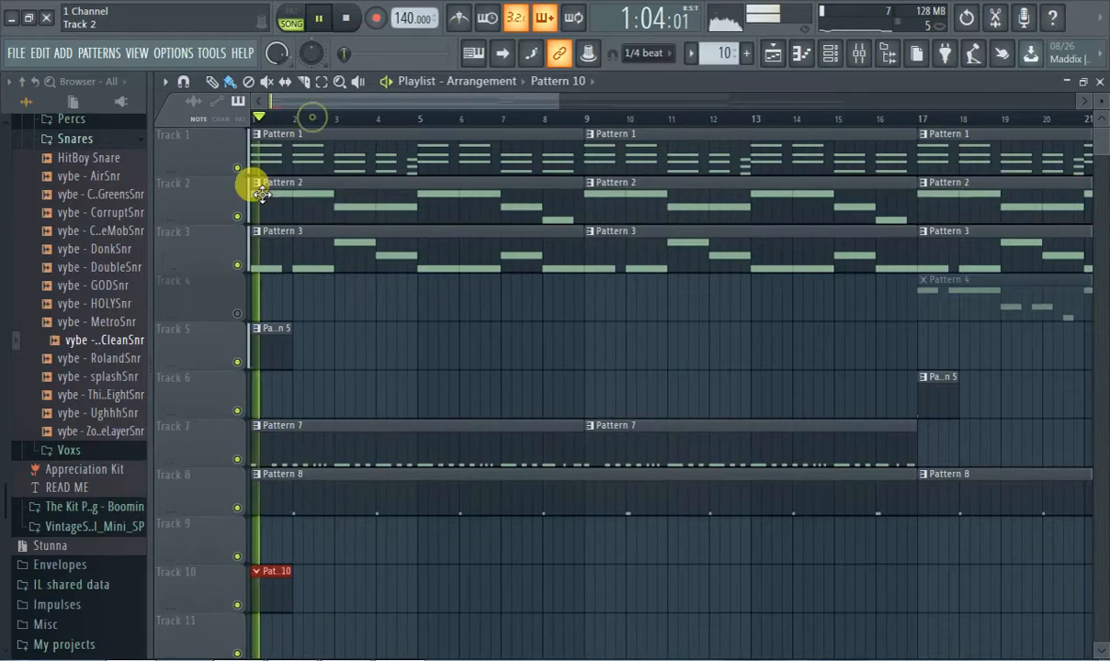
click(800, 57)
click(800, 57)
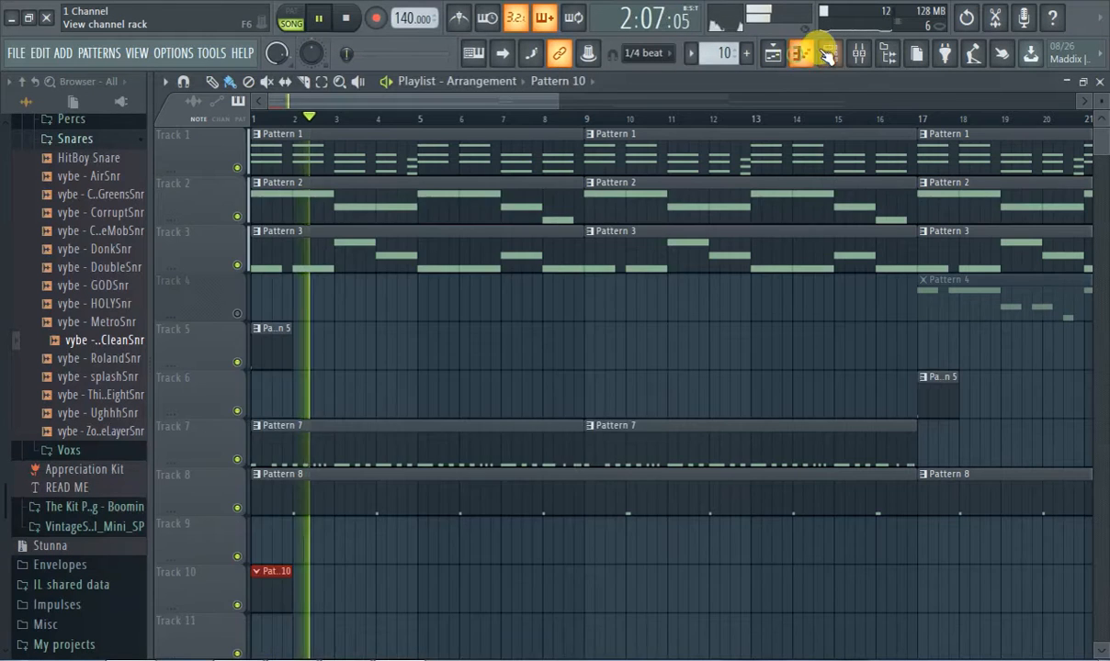
click(830, 53)
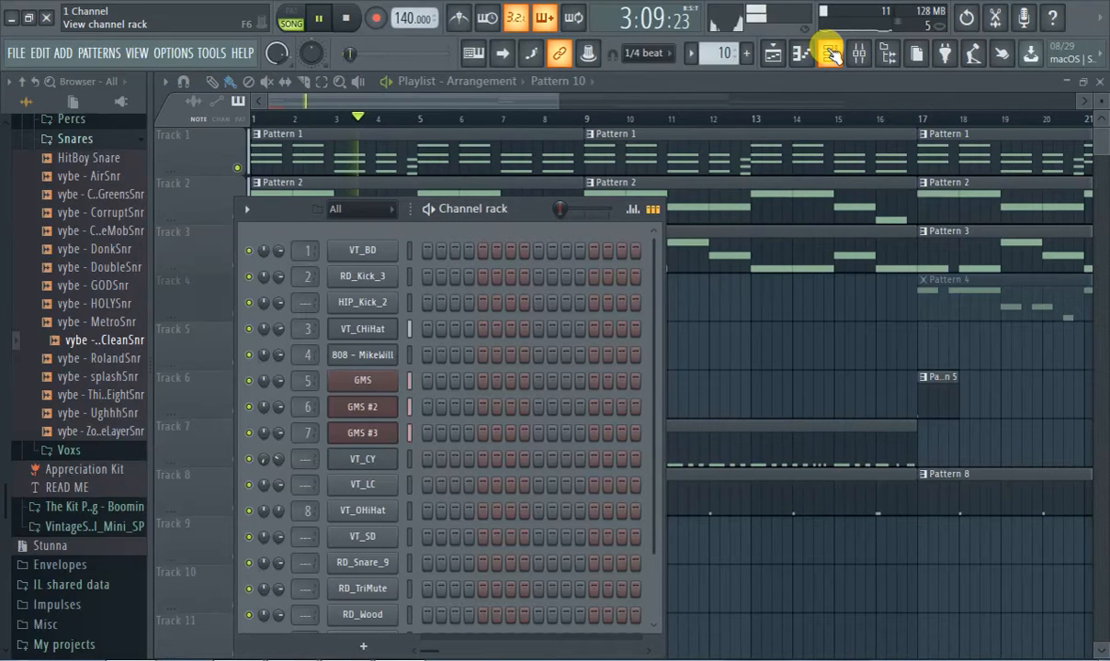
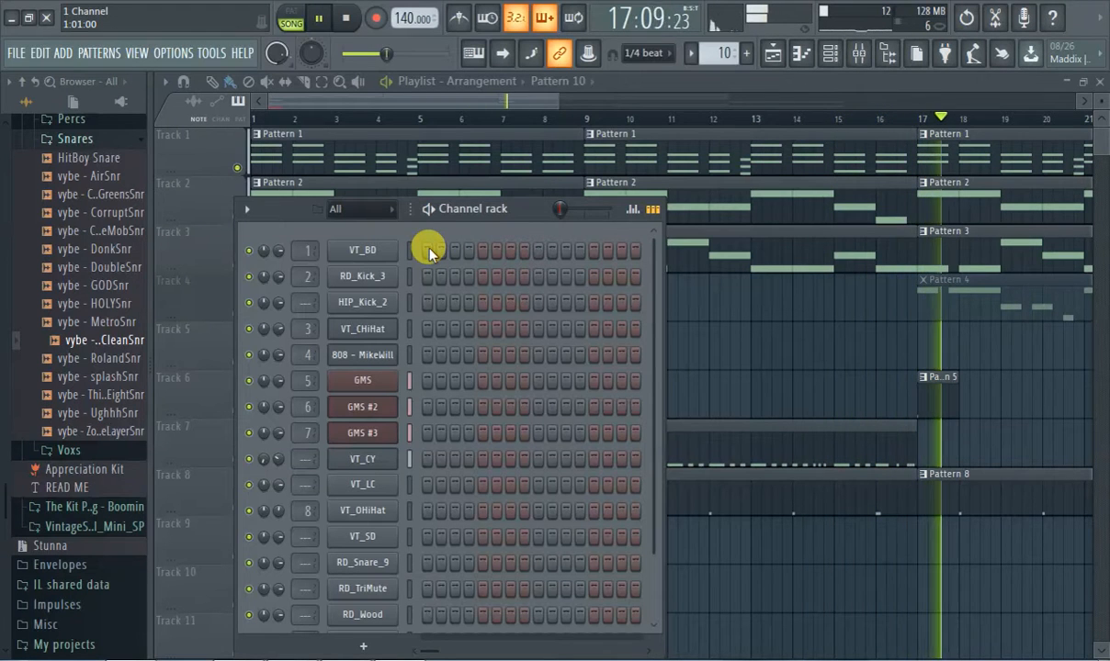
Step: Add a VT_BD kick hit on the first step of Pattern 10
click(427, 250)
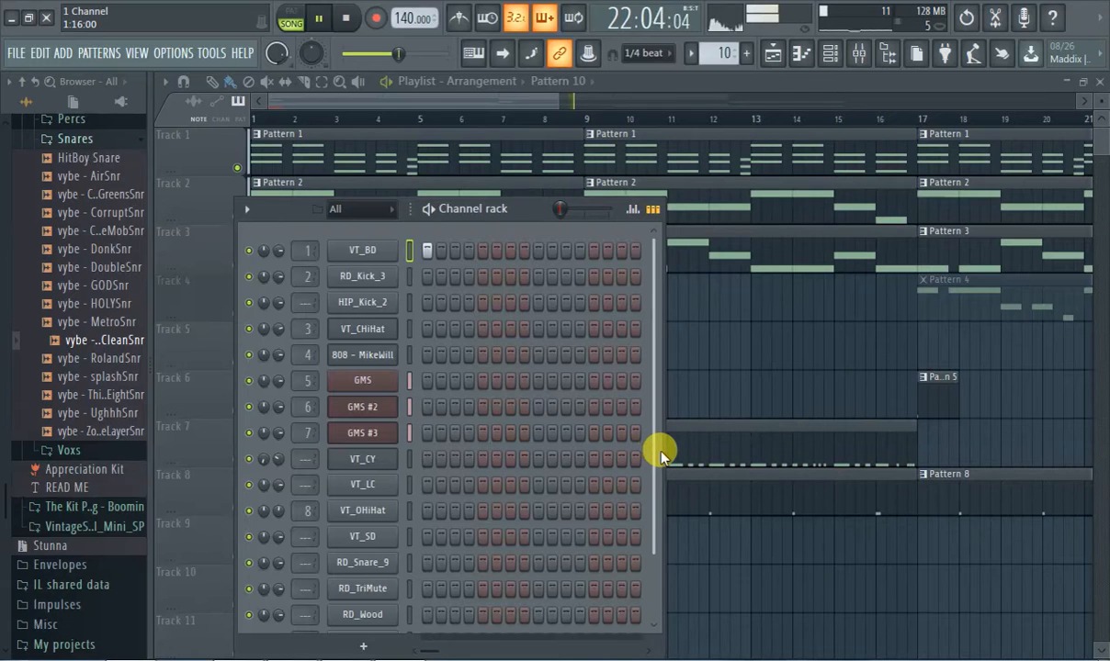
drag(660, 452, 652, 522)
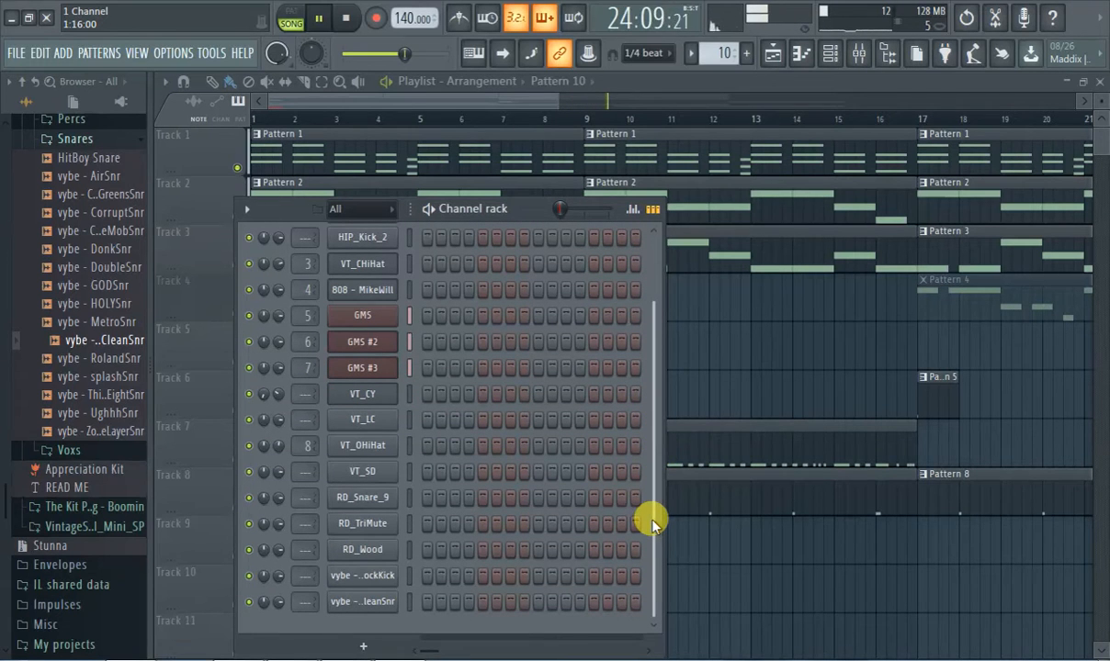
drag(652, 522, 588, 161)
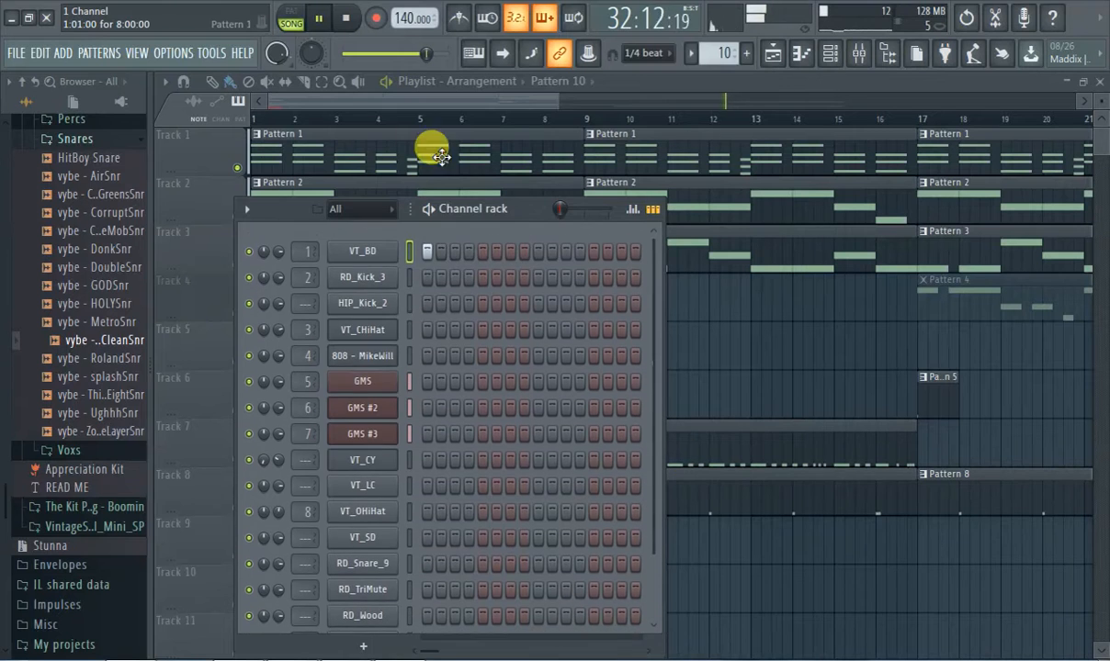
Step: Restart song playback from bar 1 and bring the channel rack back up over the playlist
click(290, 105)
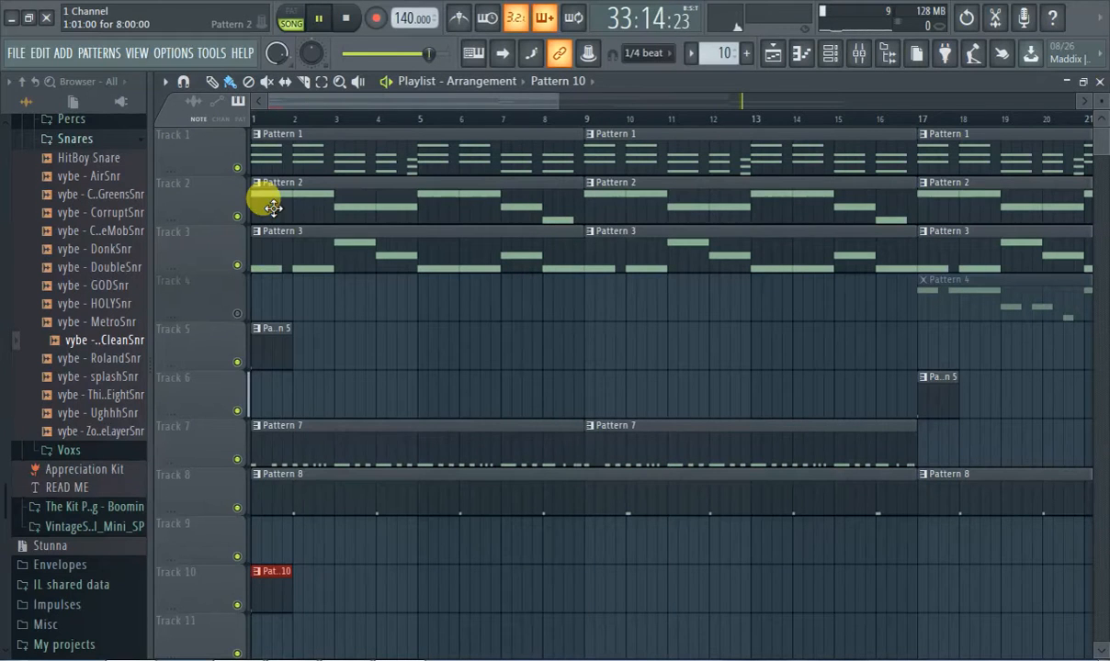
click(271, 117)
click(831, 53)
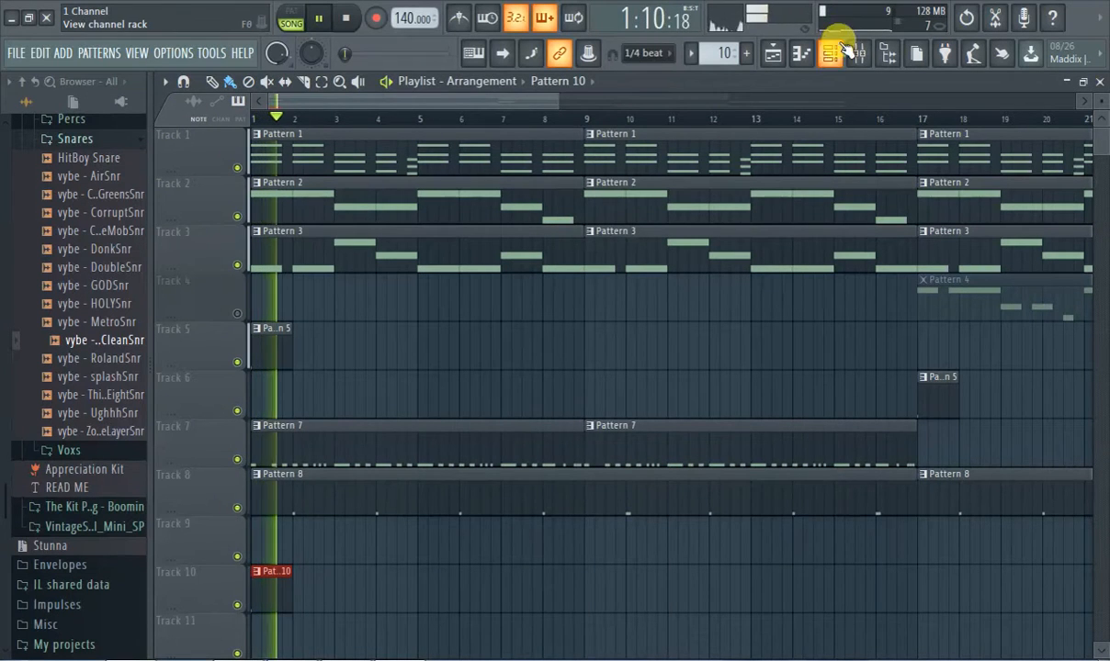
click(802, 53)
click(802, 53)
click(831, 53)
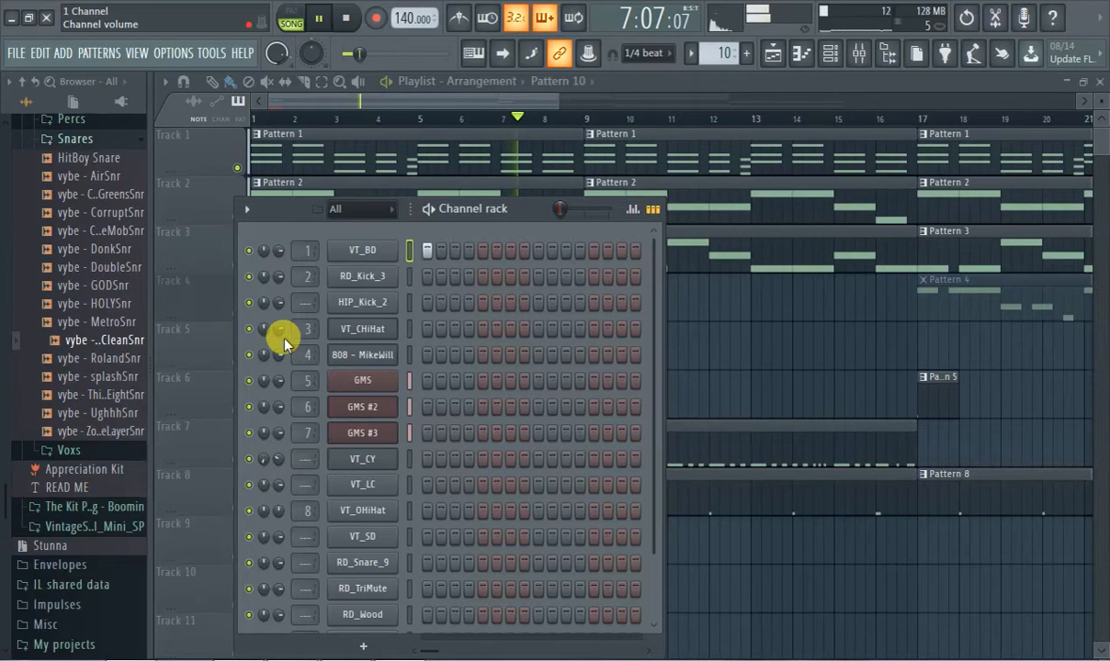
Step: Preview the RD_Wood channel, close its sampler window and collapse the Snares folder in the browser
scroll(448, 560, down, 2)
click(377, 564)
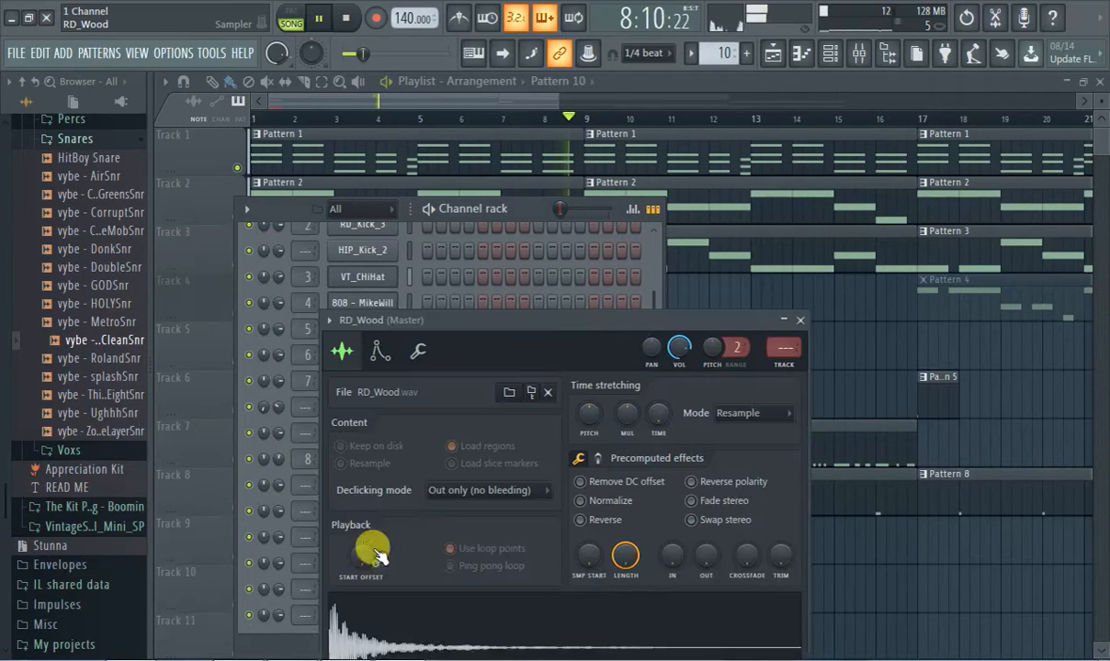
click(800, 321)
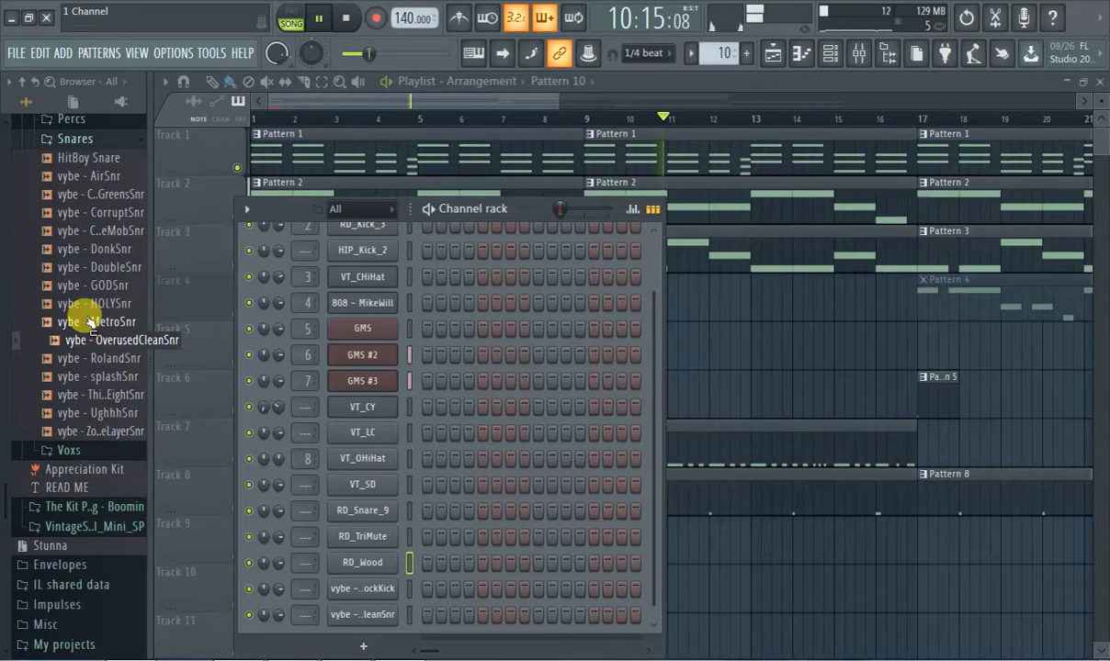
scroll(92, 317, up, 4)
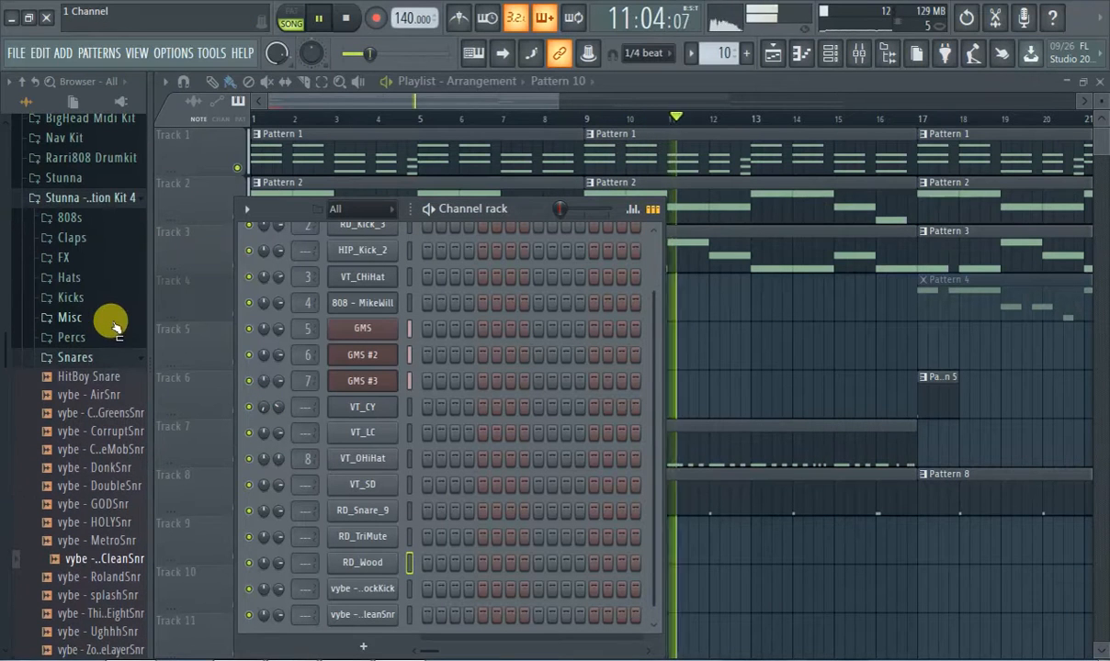
click(72, 358)
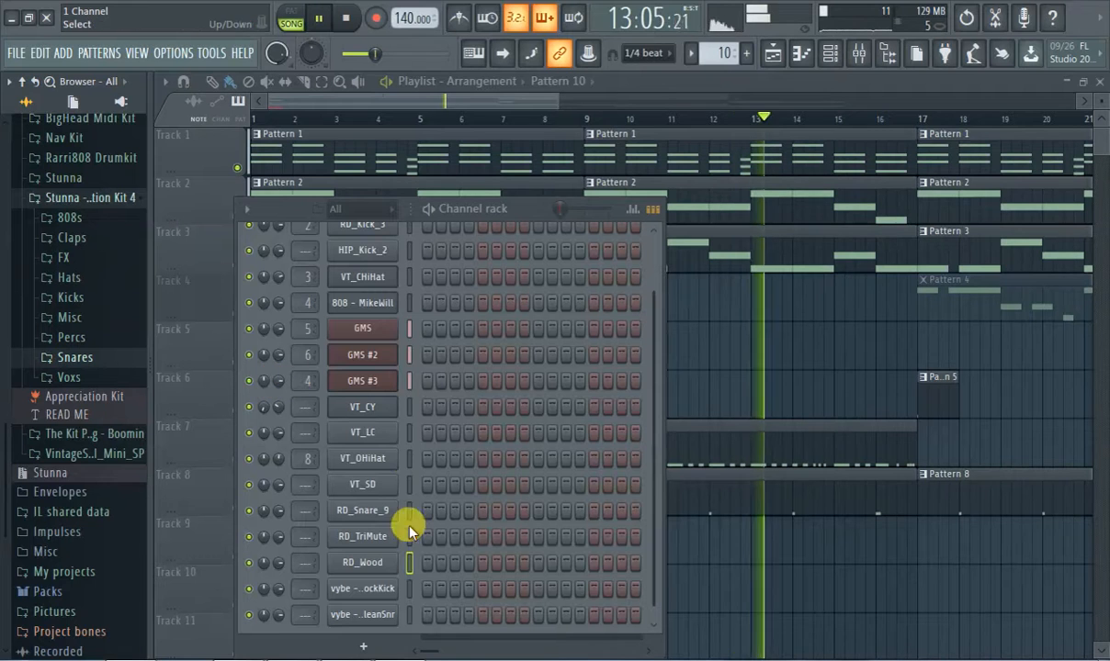
Step: Audition the RD_TriMute, vybe - MoonrockKick and vybe - OverusedCleanSnr channels while the song plays
click(372, 536)
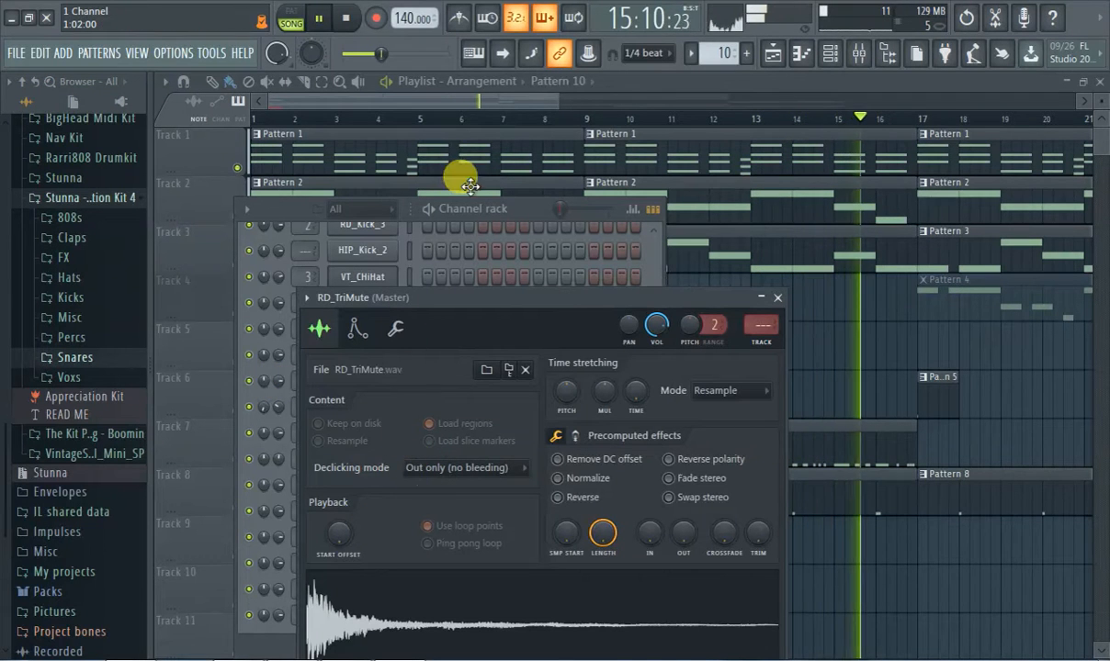
click(524, 204)
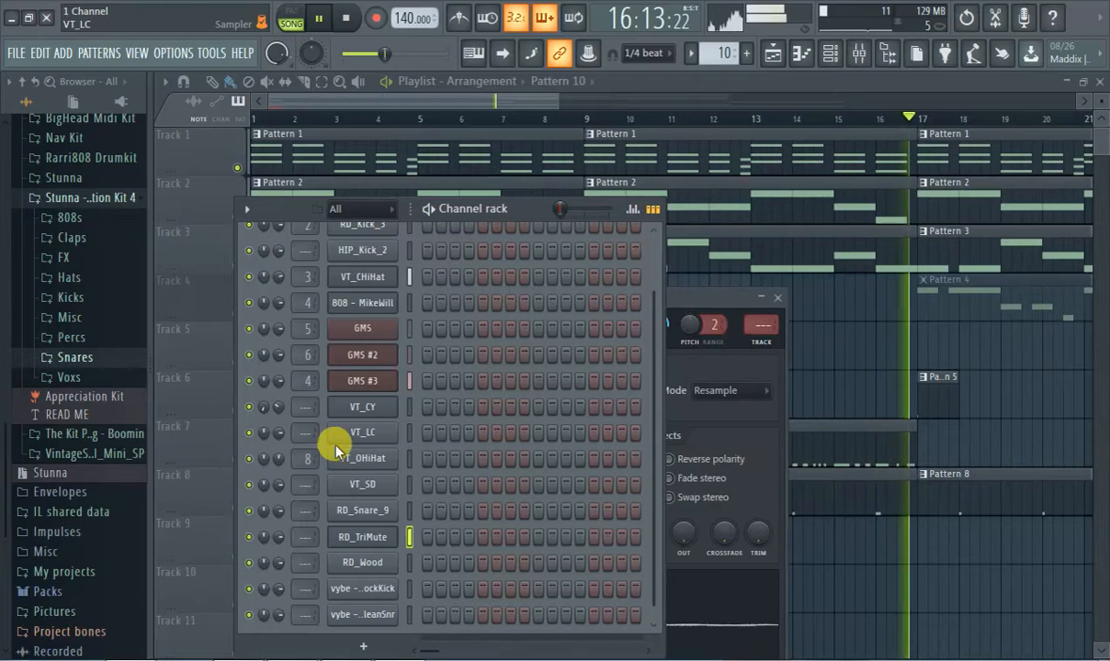
click(366, 588)
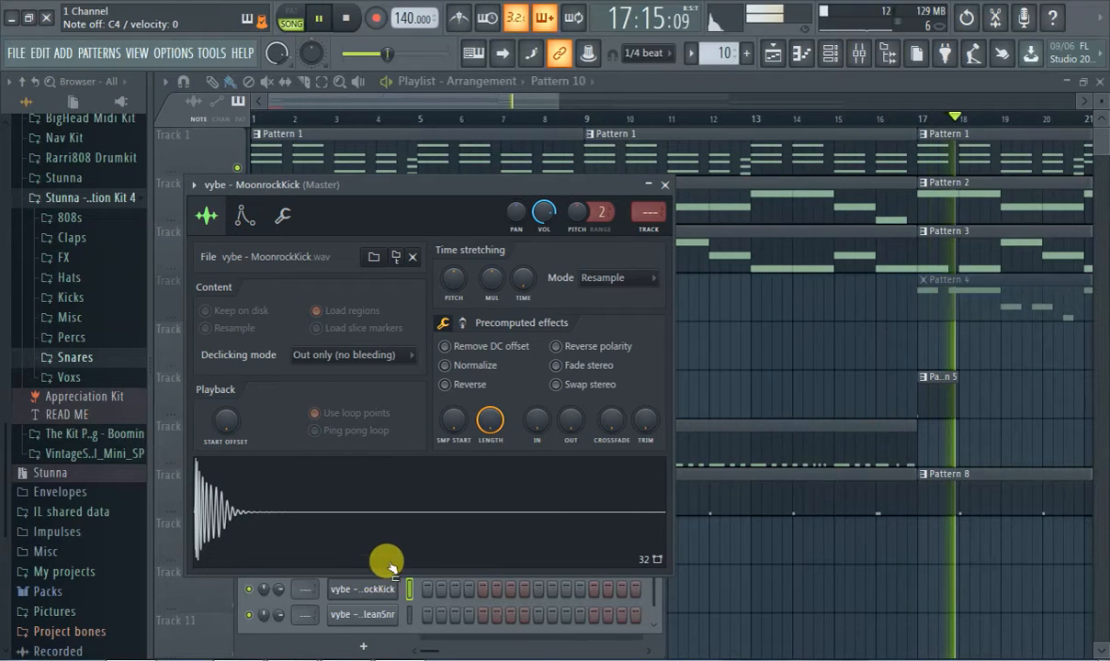
click(380, 615)
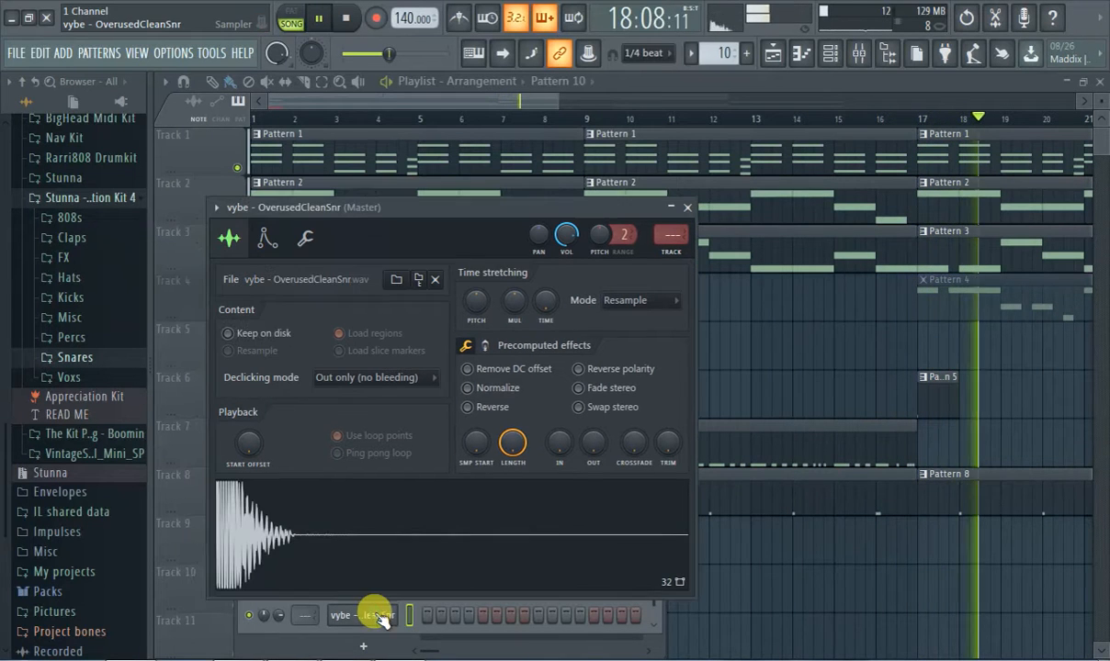
click(508, 632)
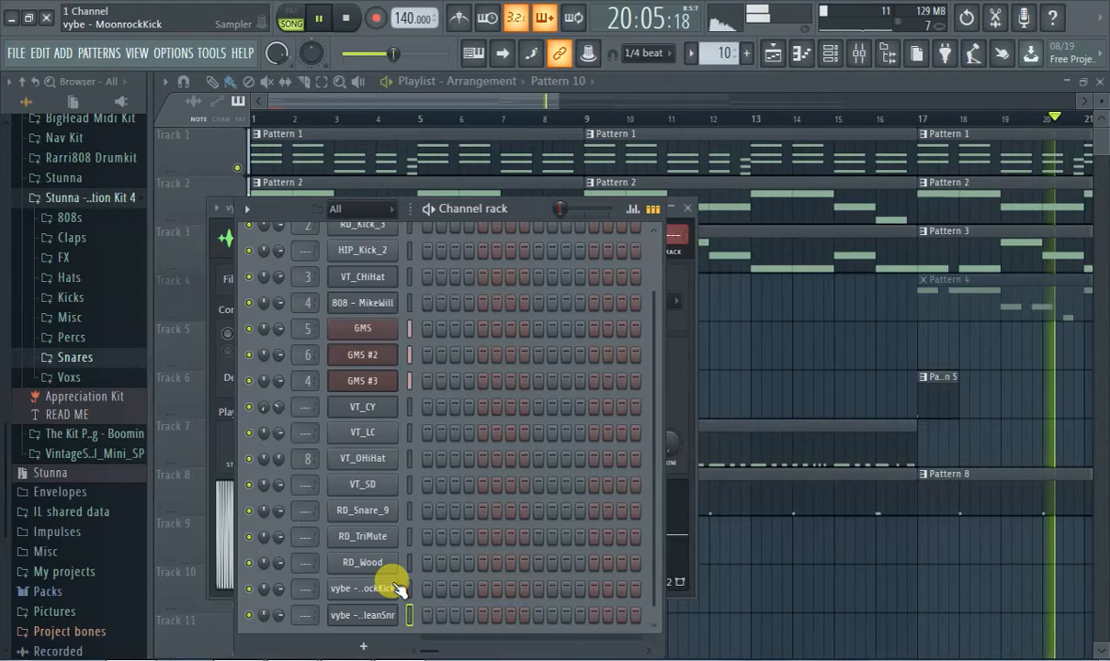
Step: Audition the VT_SD and RD_Snare_9 snare channels against the playing song
click(363, 486)
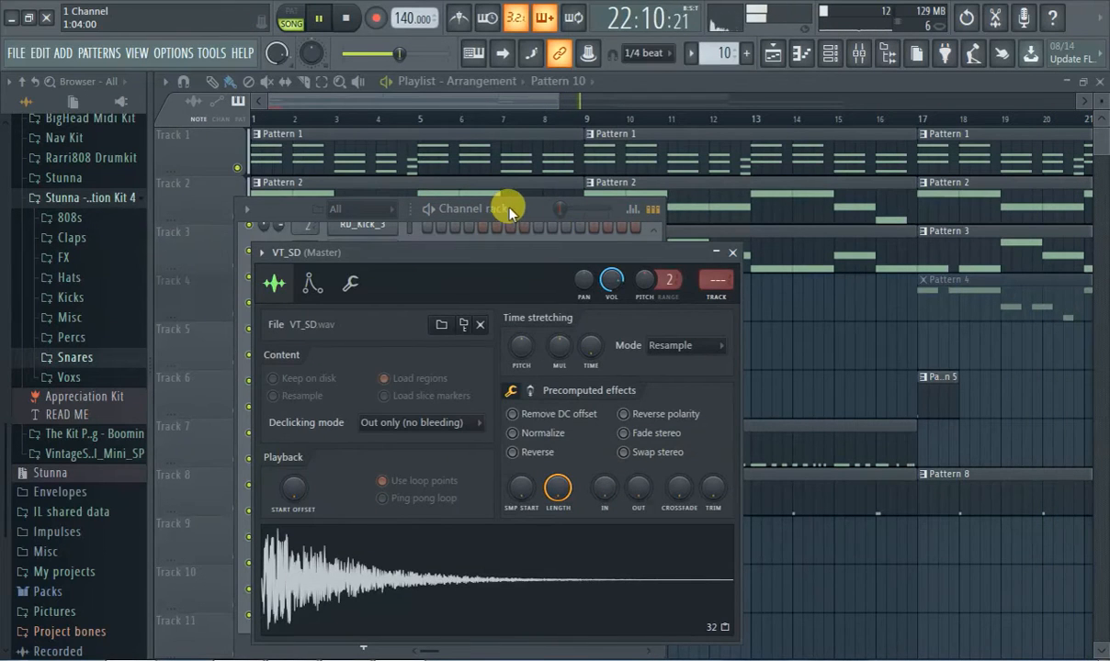
click(503, 214)
click(371, 513)
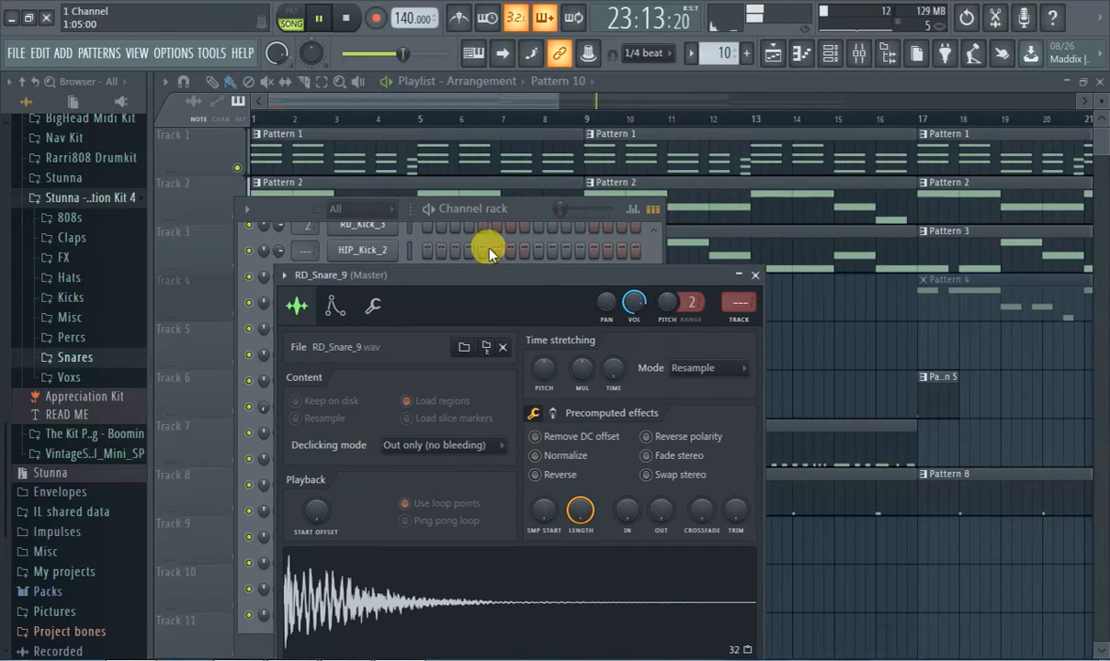
click(518, 212)
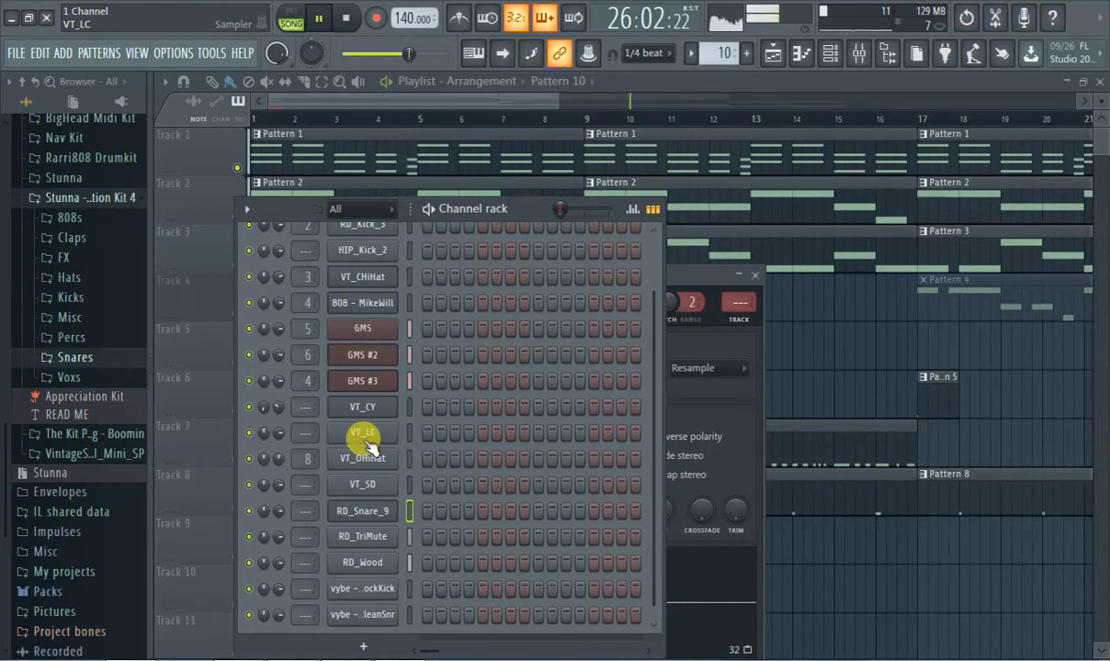
Step: Compare the RD_TriMute channel with the vybe - OverusedCleanSnr snare by playing each one again
click(375, 545)
click(508, 217)
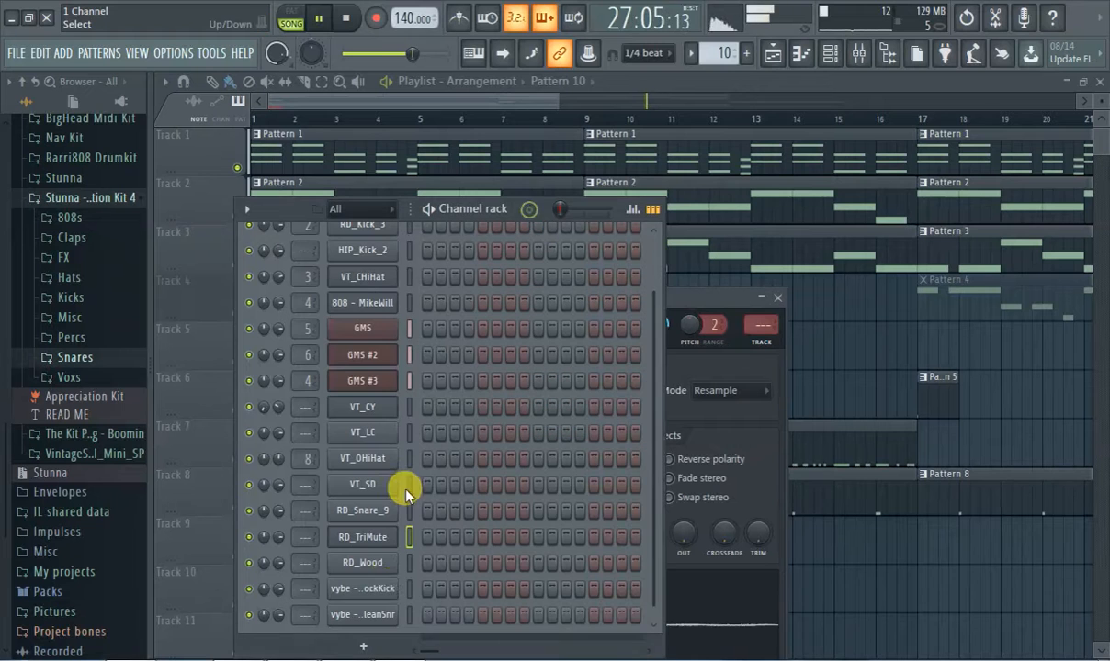
click(377, 615)
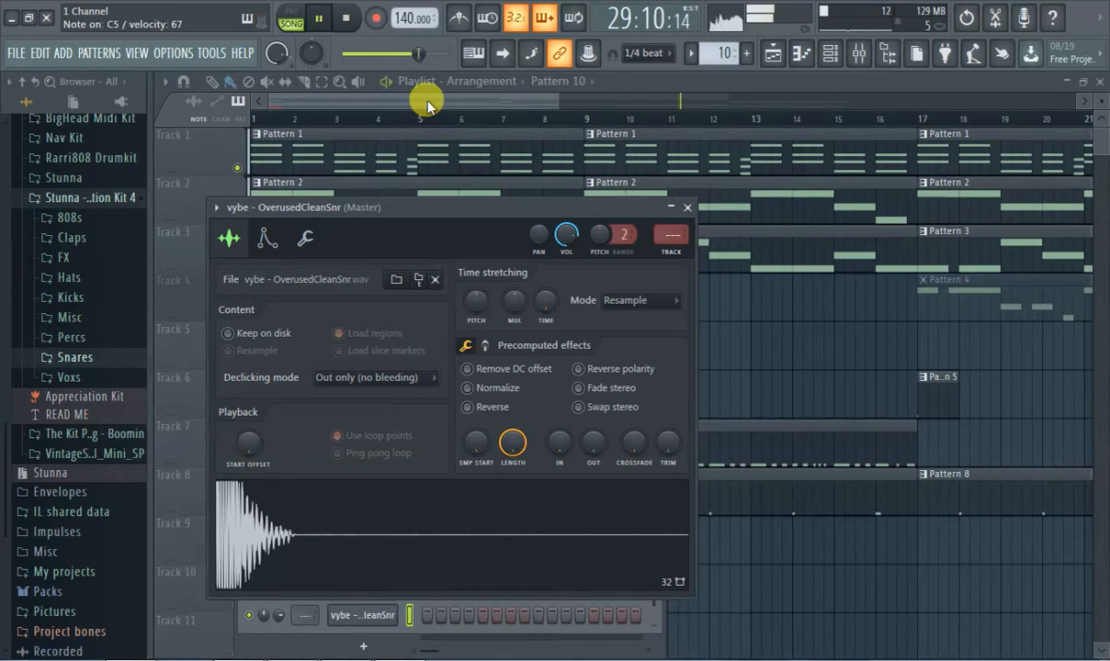
click(397, 617)
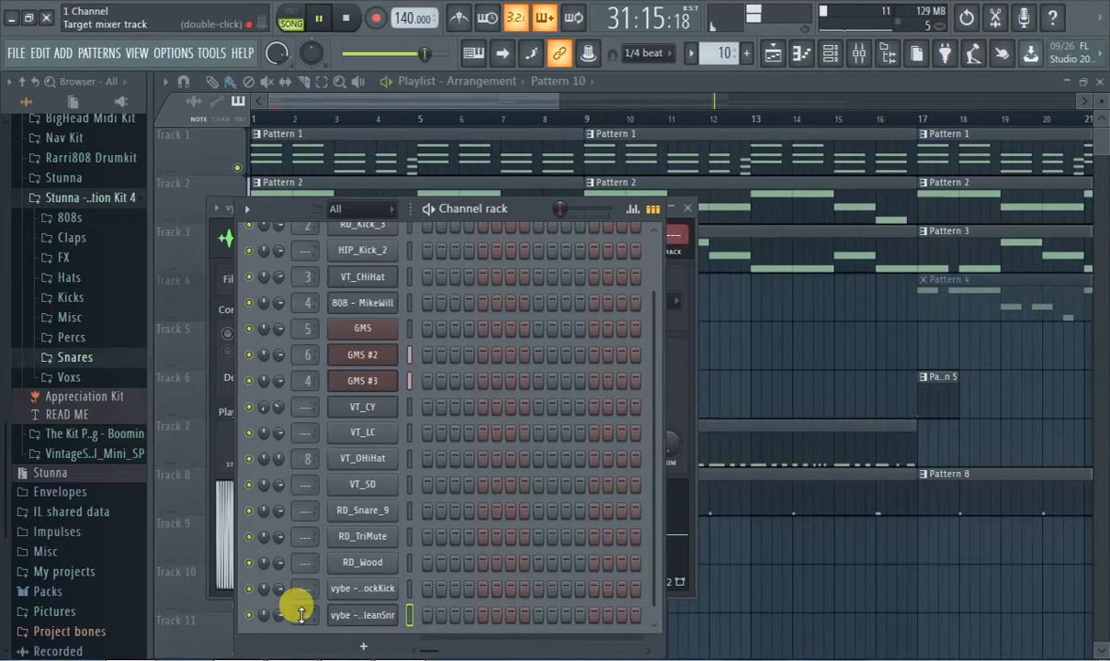
Step: Replay the song from bar 1 and place a vybe - MoonrockKick hit on step 1 and a vybe - OverusedCleanSnr hit on step 9
click(276, 125)
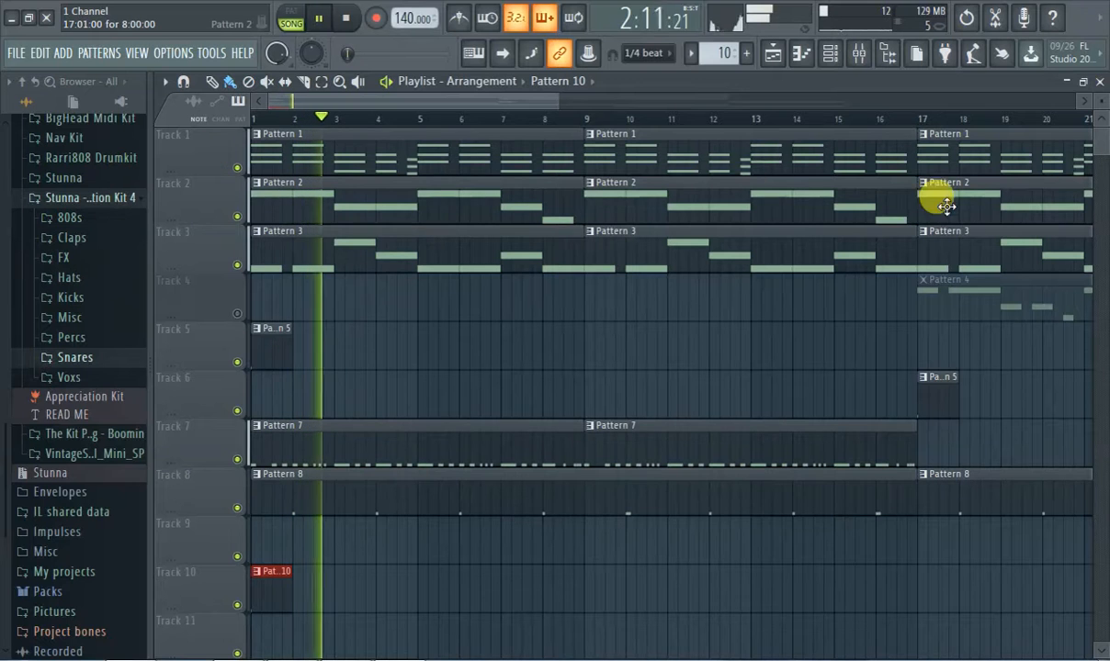
click(801, 52)
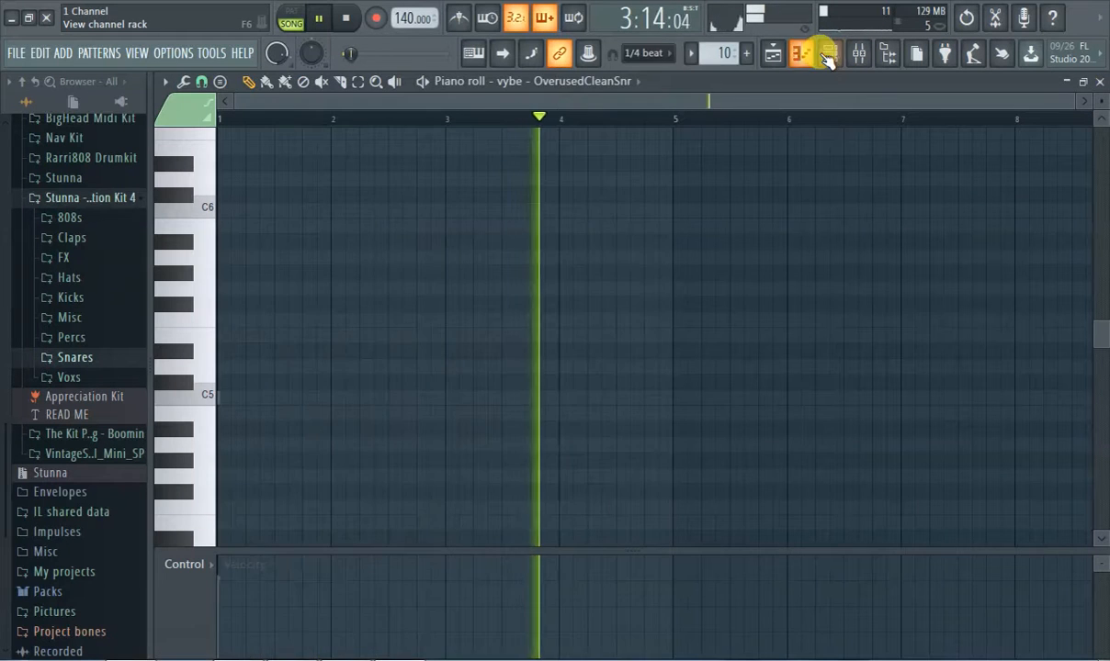
click(828, 53)
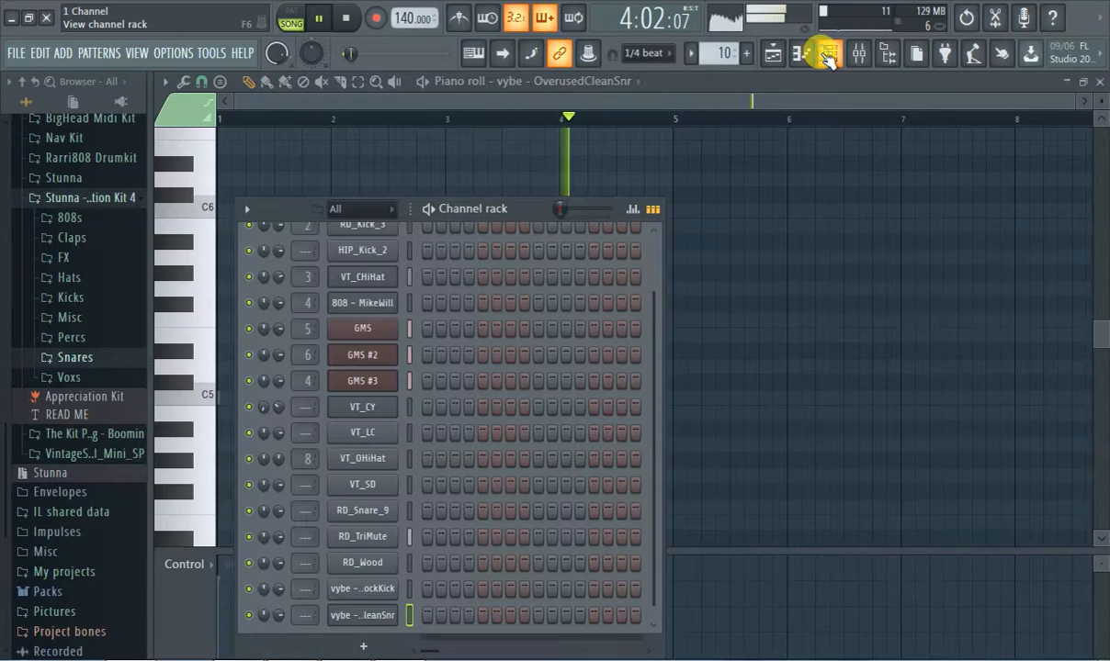
scroll(551, 478, up, 2)
scroll(409, 459, down, 3)
click(427, 579)
click(538, 605)
Step: Hide the browser, then move and widen the channel rack to display about 60 steps
drag(658, 410, 1103, 404)
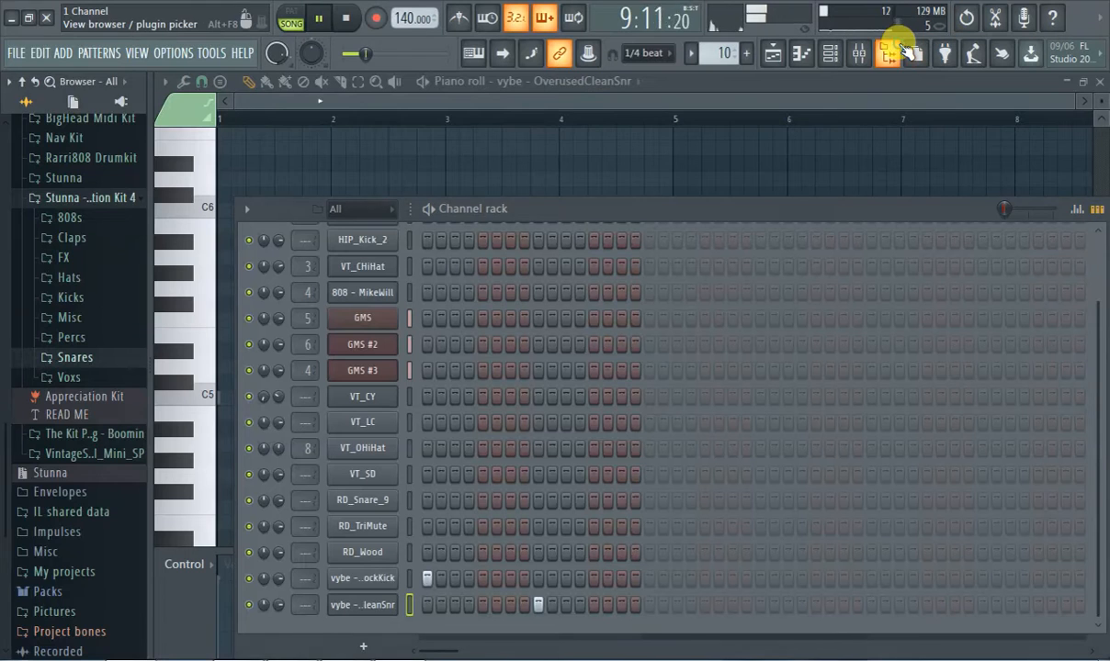
click(829, 52)
drag(740, 199, 553, 172)
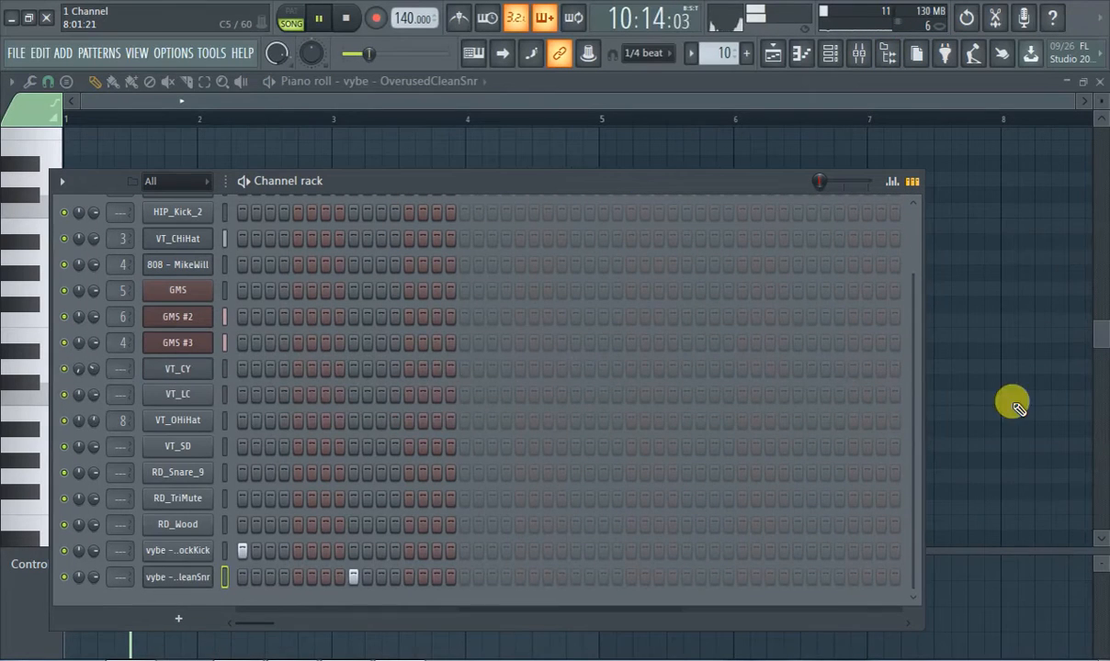
drag(931, 415, 1101, 388)
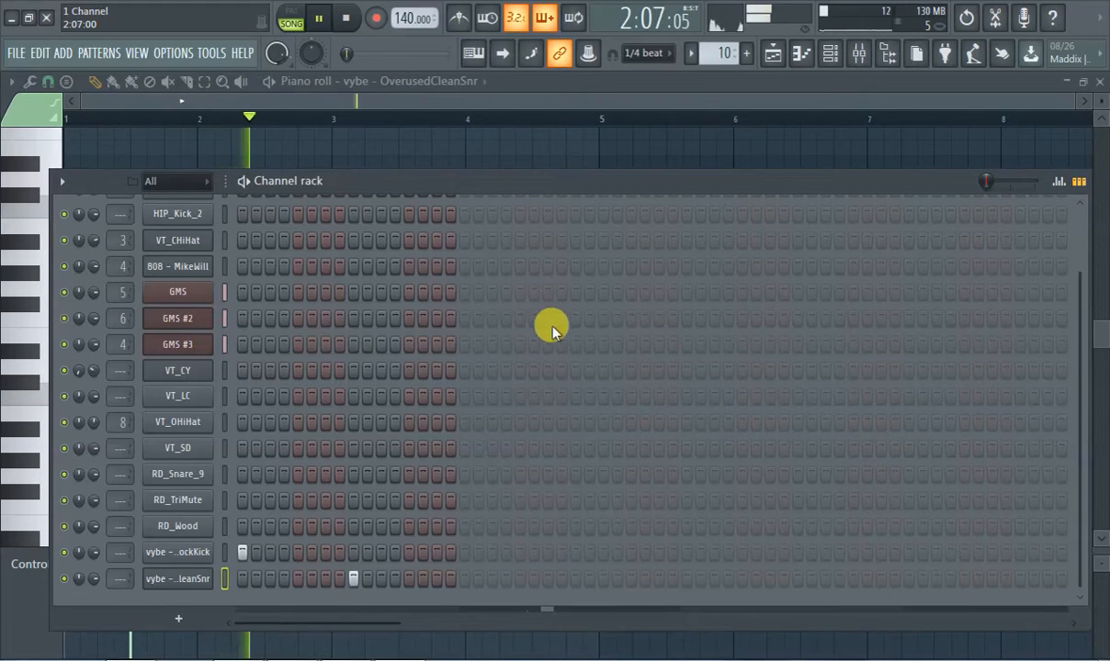
Step: Add vybe - MoonrockKick hits on steps 21, 23, 29, 33 and 53, and vybe - OverusedCleanSnr hits on steps 25, 41 and 57
click(519, 555)
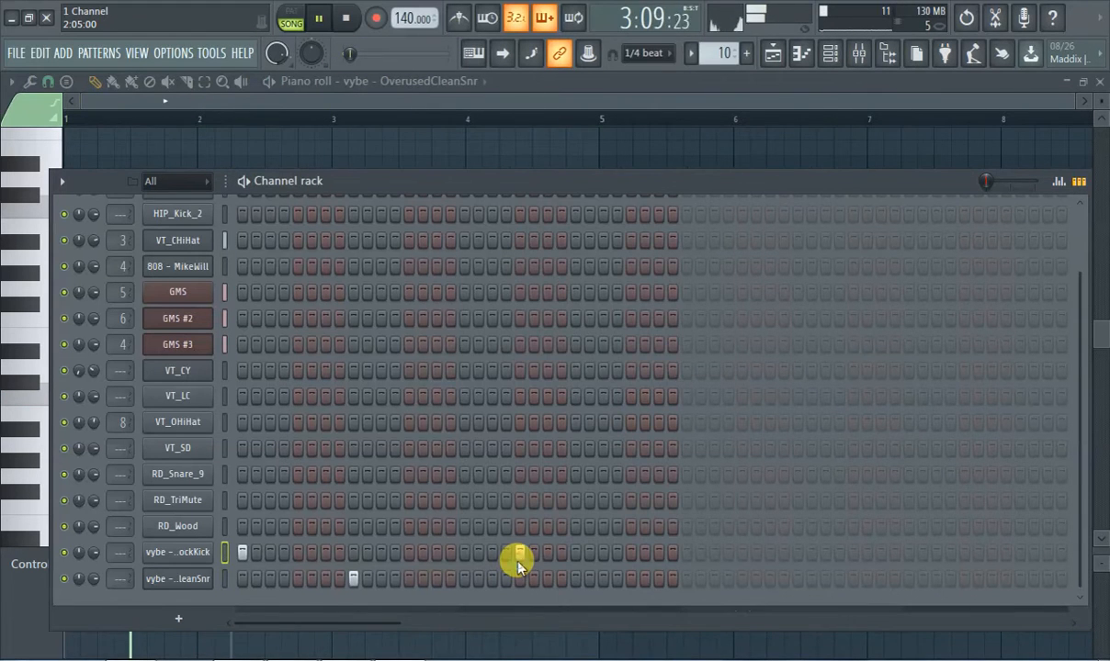
click(546, 553)
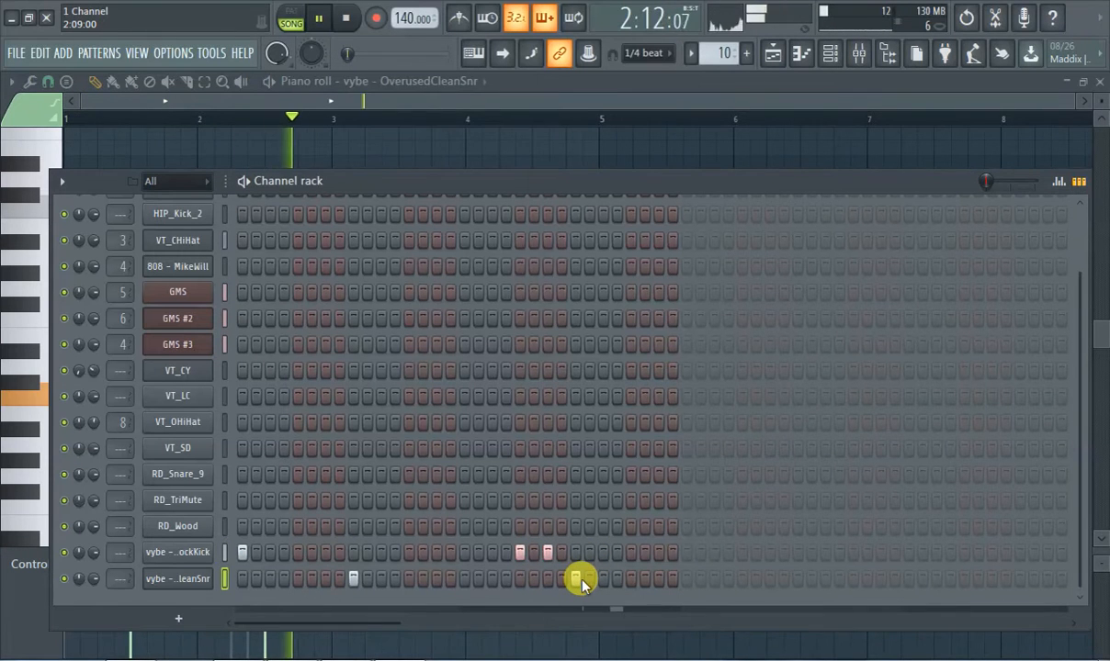
click(632, 554)
click(685, 553)
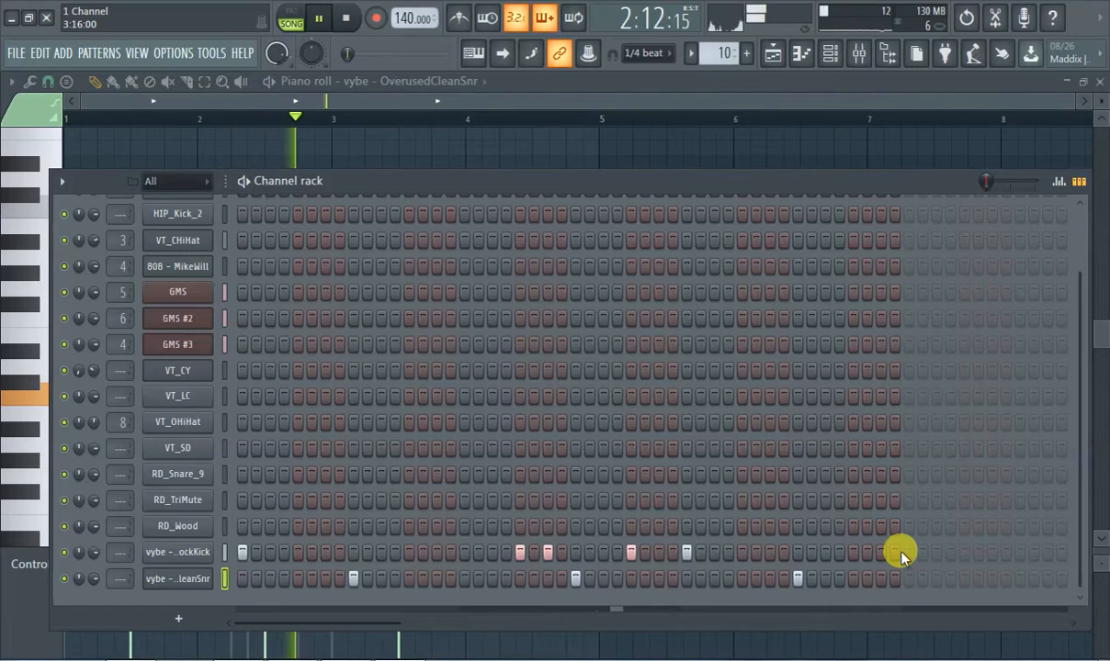
click(965, 553)
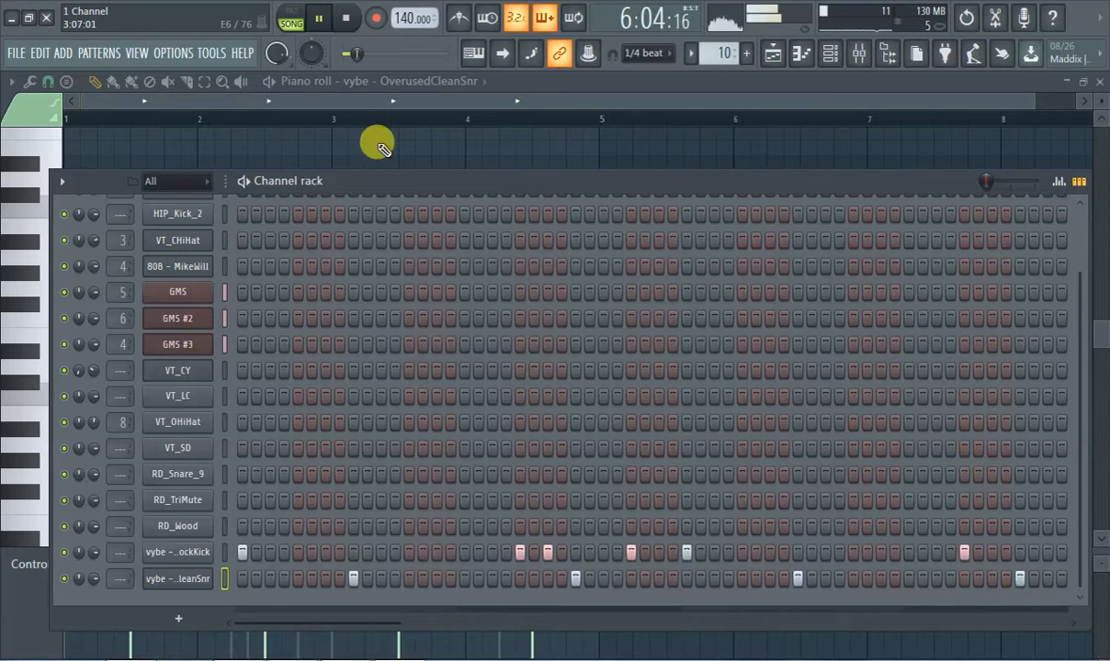
Step: Restart the song from bar 1 in the playlist and extend the Pattern 10 clip on Track 10 to the start of bar 9
click(240, 106)
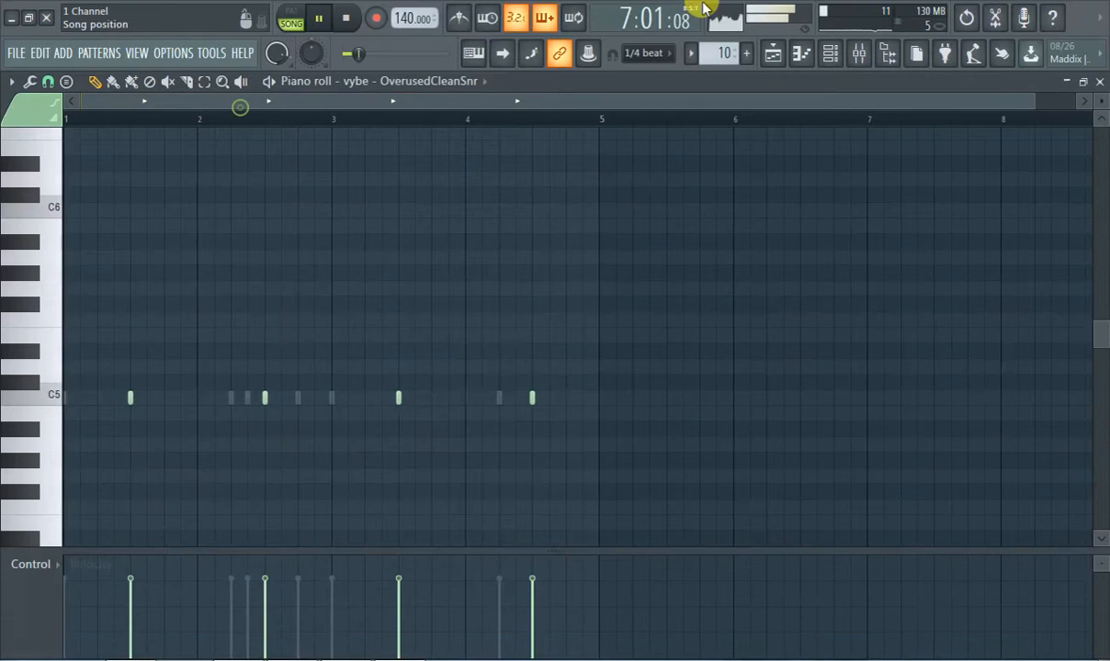
click(772, 55)
click(103, 120)
scroll(229, 485, down, 2)
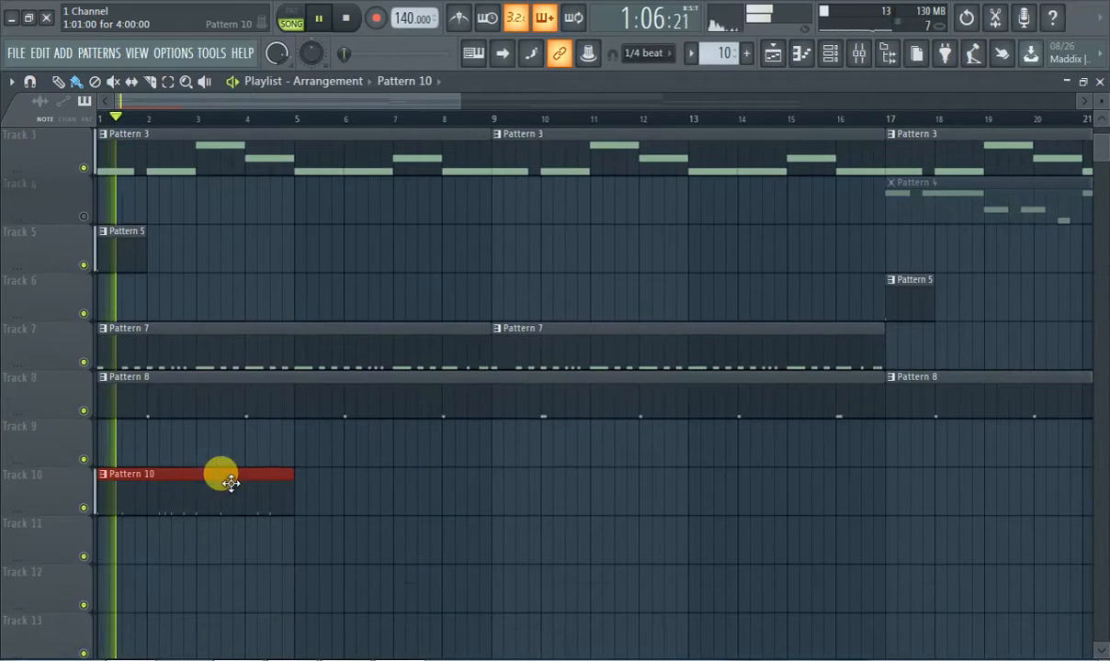
drag(291, 480, 488, 504)
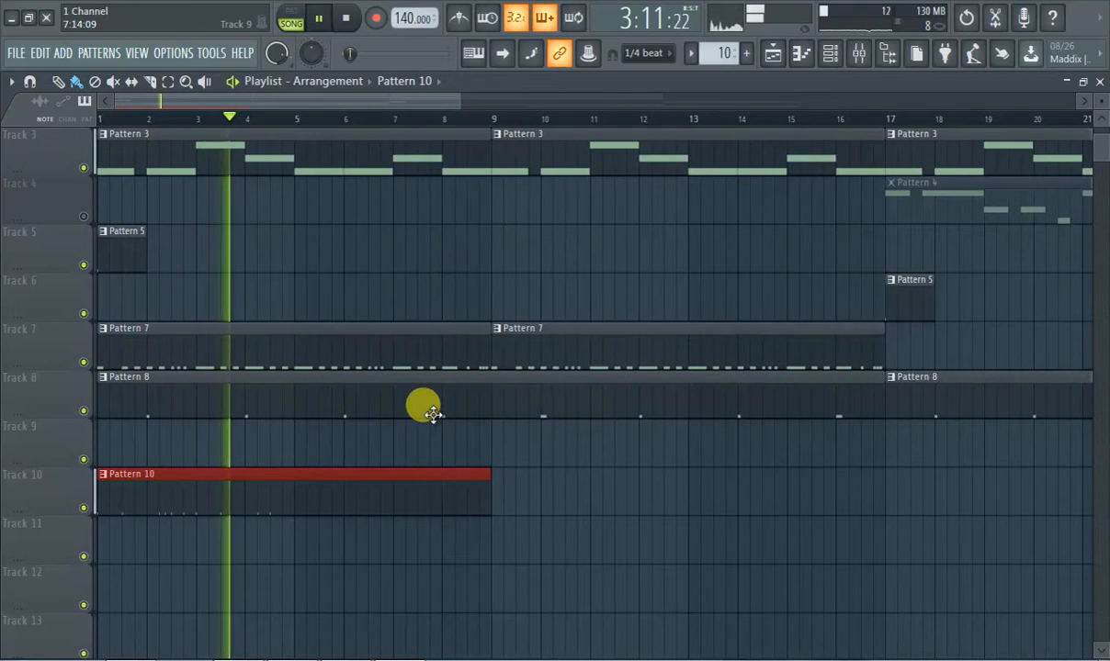
scroll(424, 431, down, 1)
scroll(394, 387, up, 1)
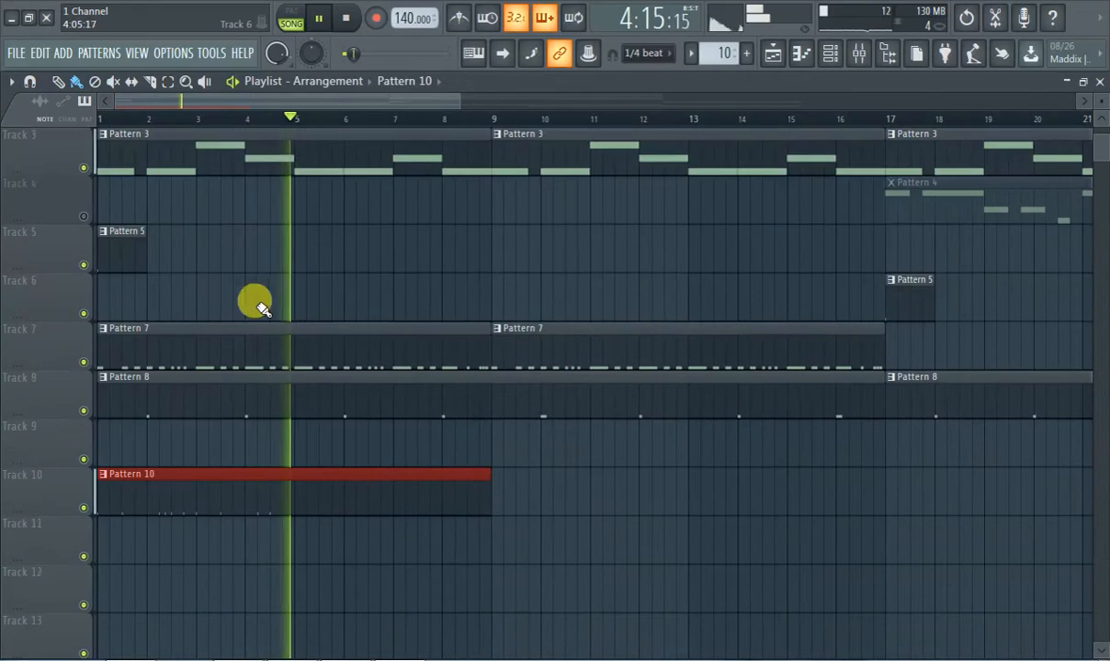
Step: Replay from bar 2, open Pattern 10's vybe - OverusedCleanSnr piano roll and duplicate its notes from bars 1–4 into bars 5–8
click(157, 120)
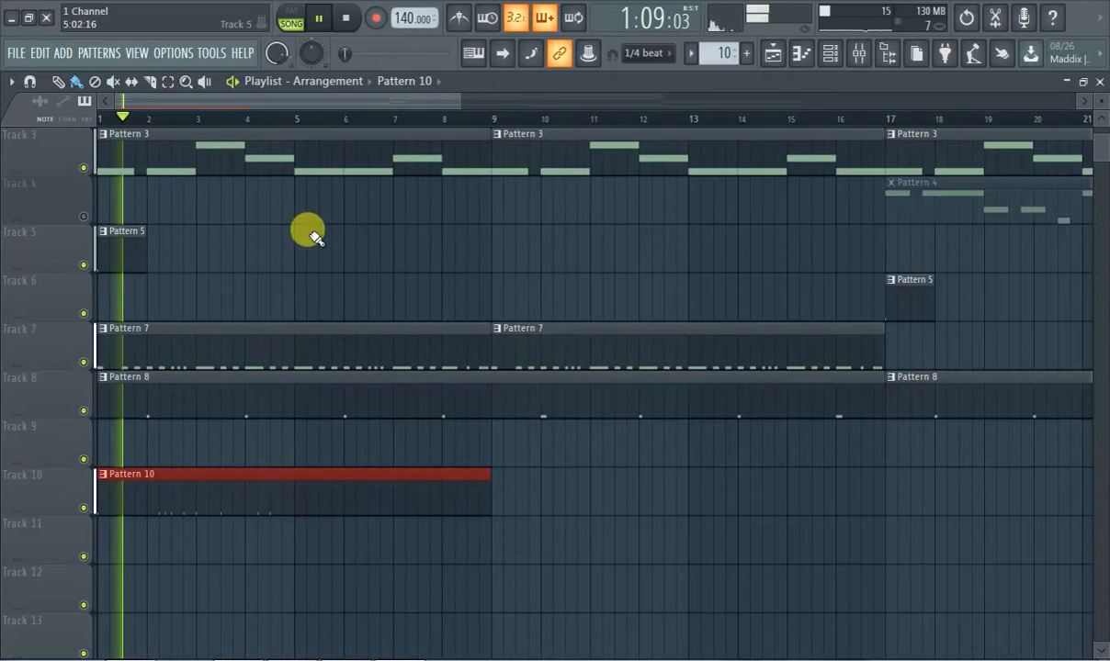
click(802, 57)
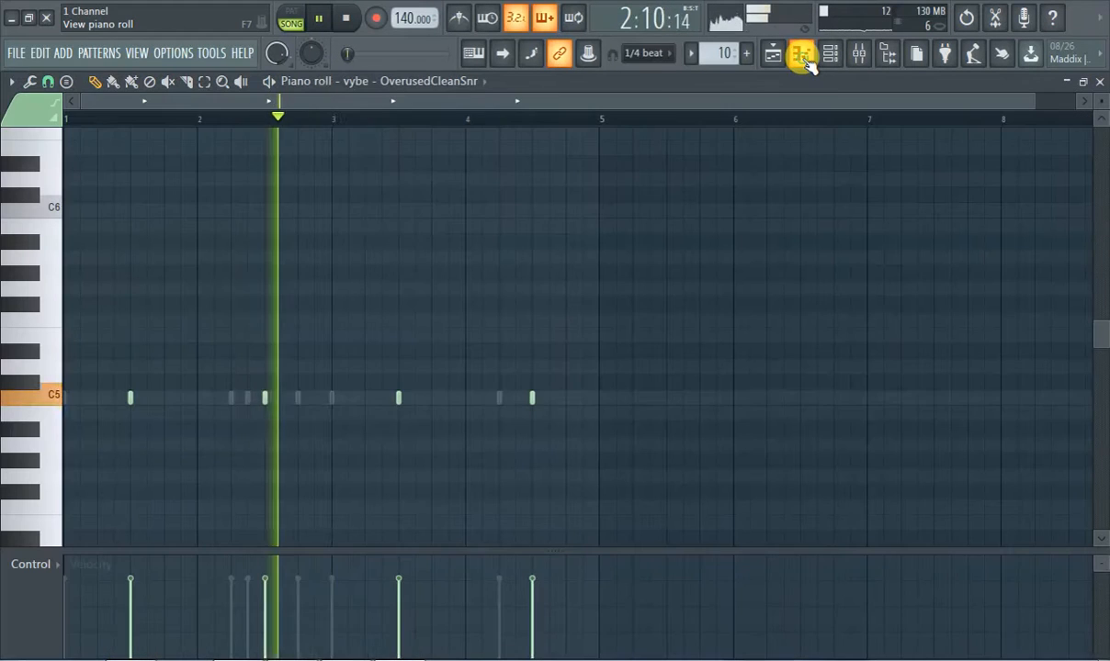
key(ctrl+a)
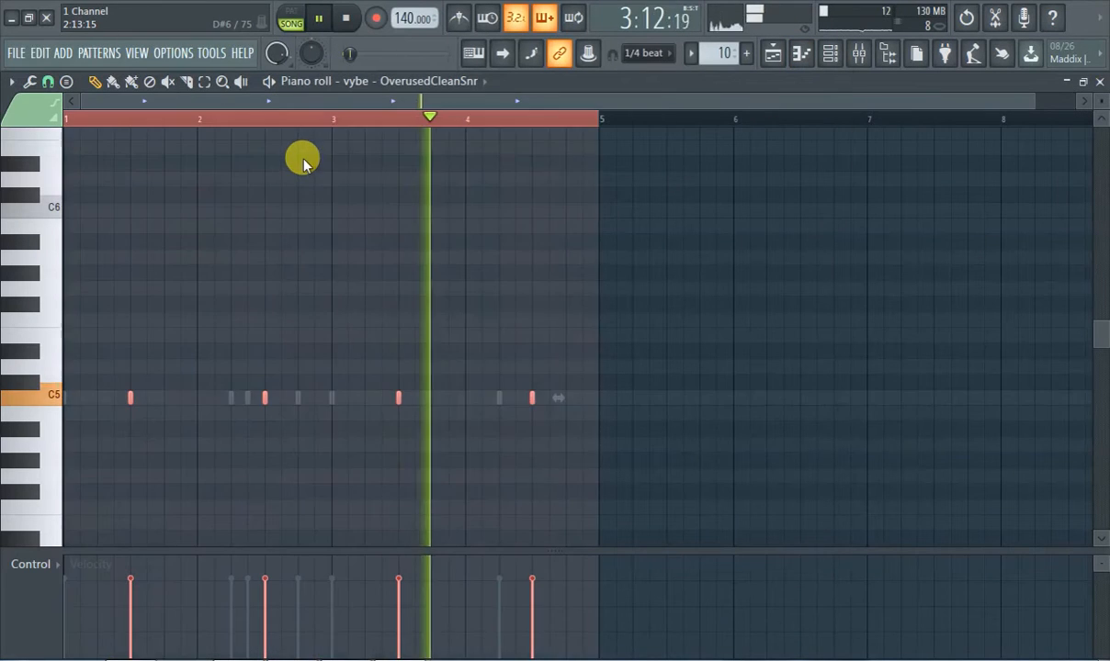
key(ctrl+s)
click(840, 70)
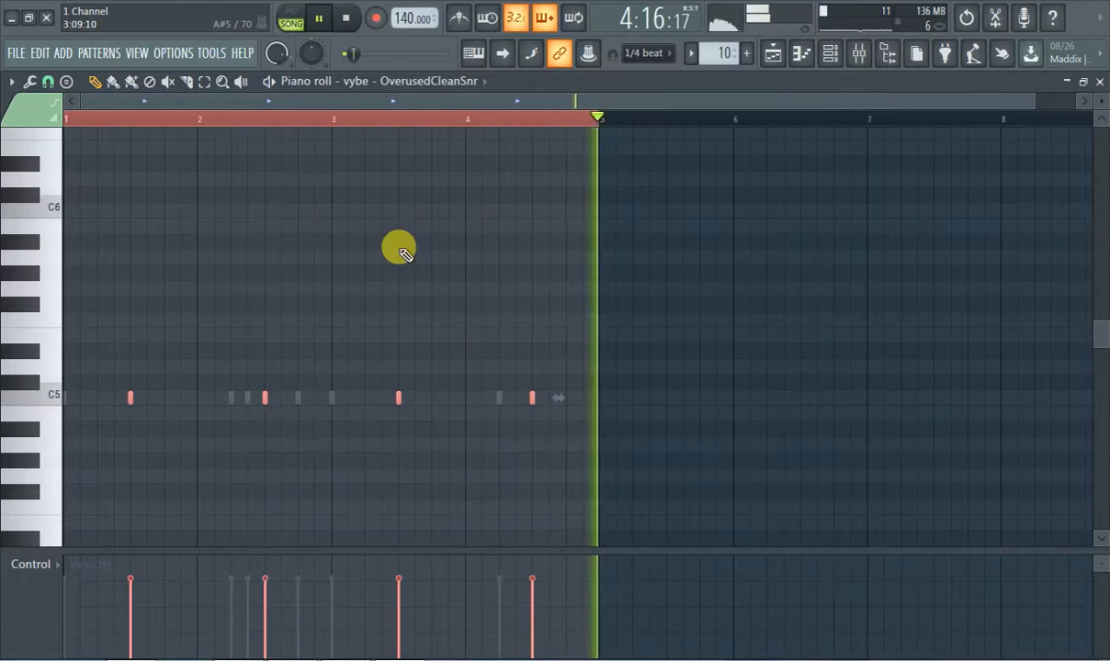
scroll(436, 307, down, 3)
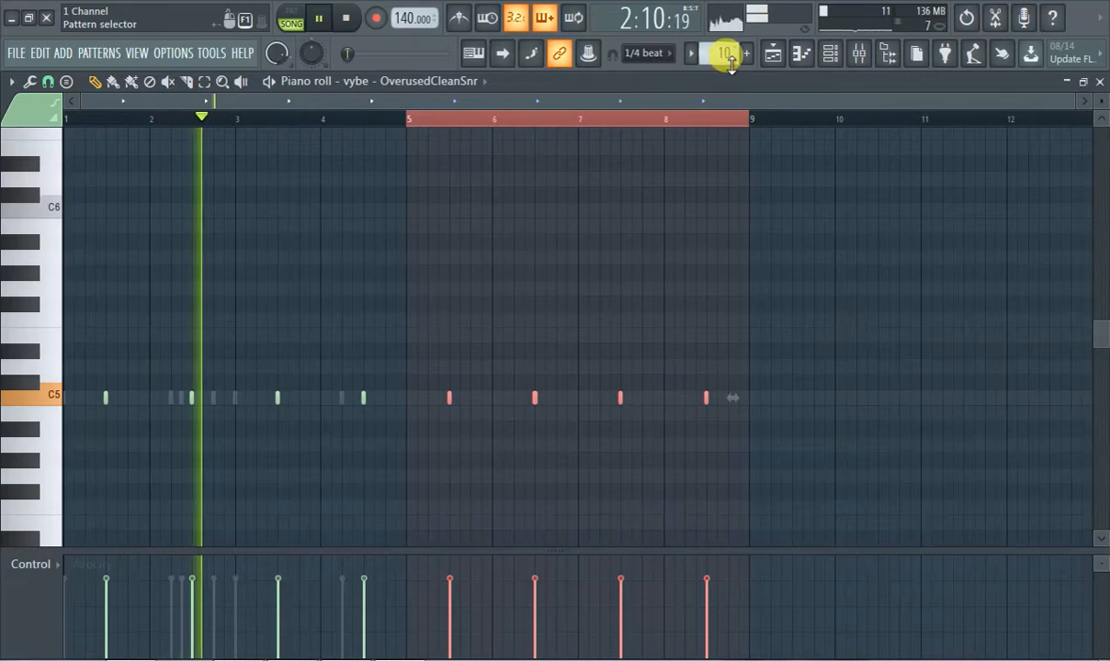
scroll(423, 132, up, 1)
drag(384, 100, 317, 101)
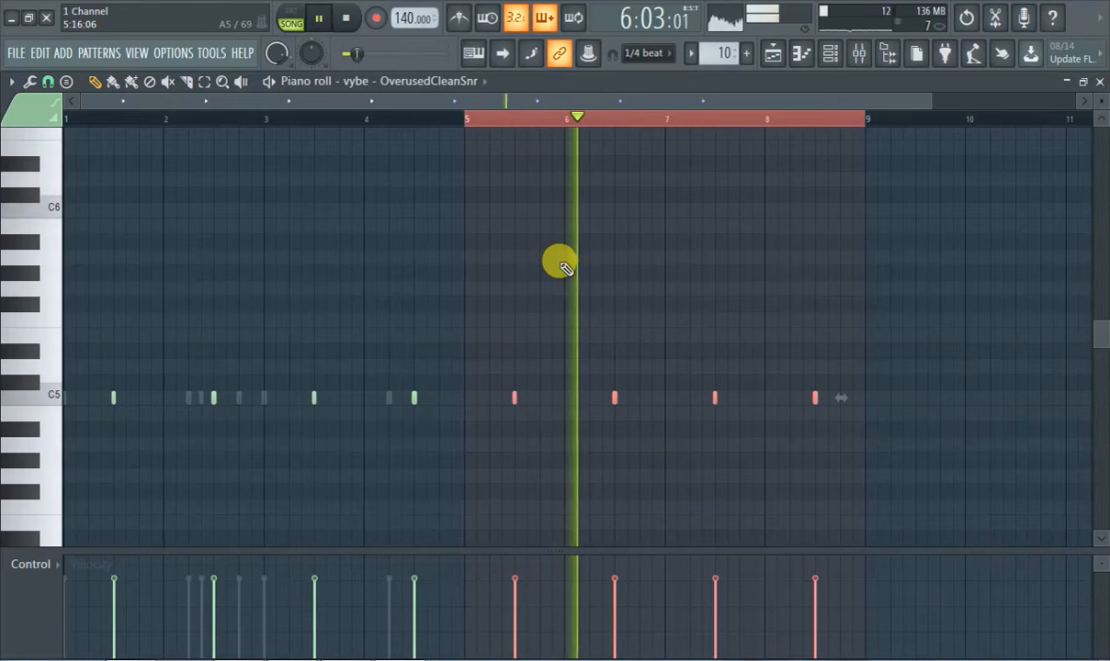
Step: Deselect the duplicated snare notes and add a C5 note on step 13 of bar 8
scroll(815, 389, up, 2)
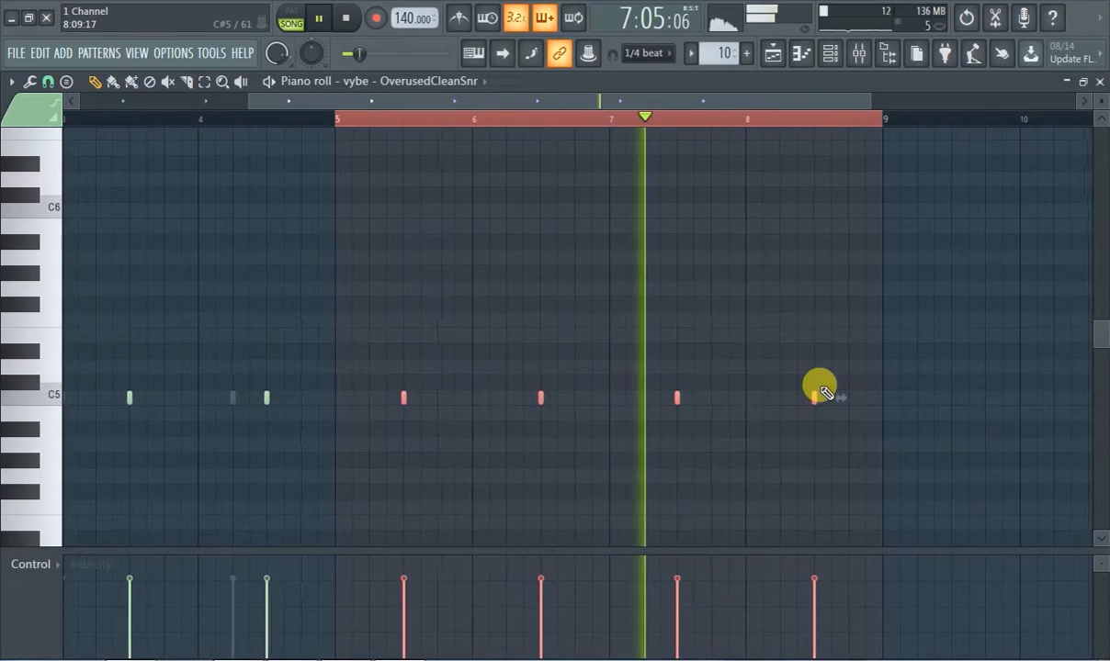
click(646, 119)
click(646, 121)
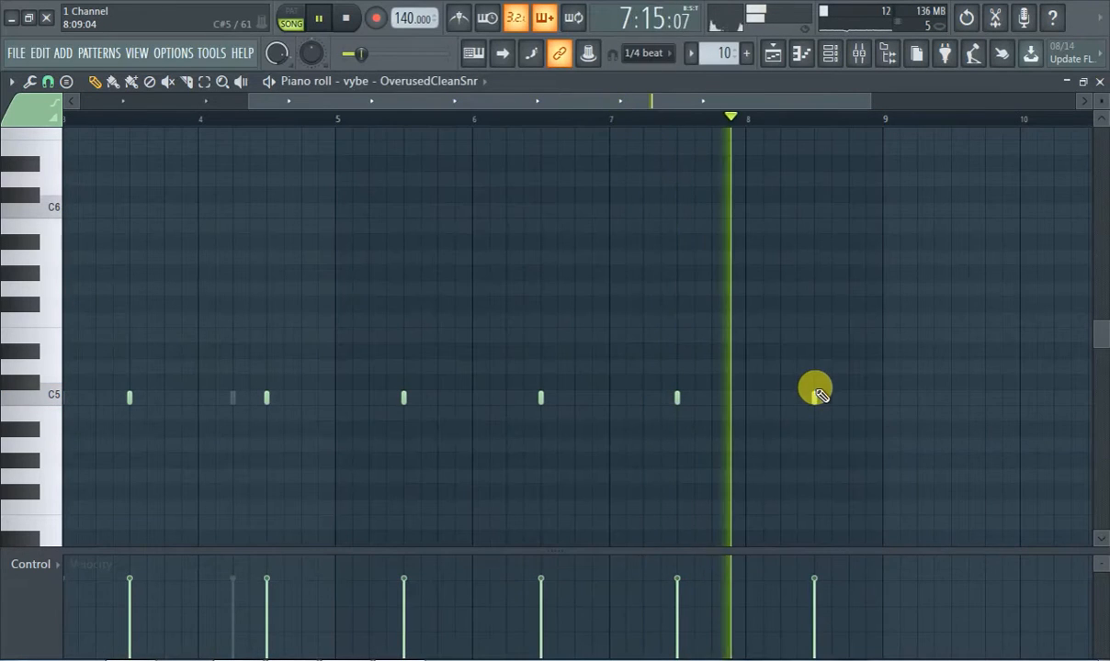
click(815, 396)
click(846, 397)
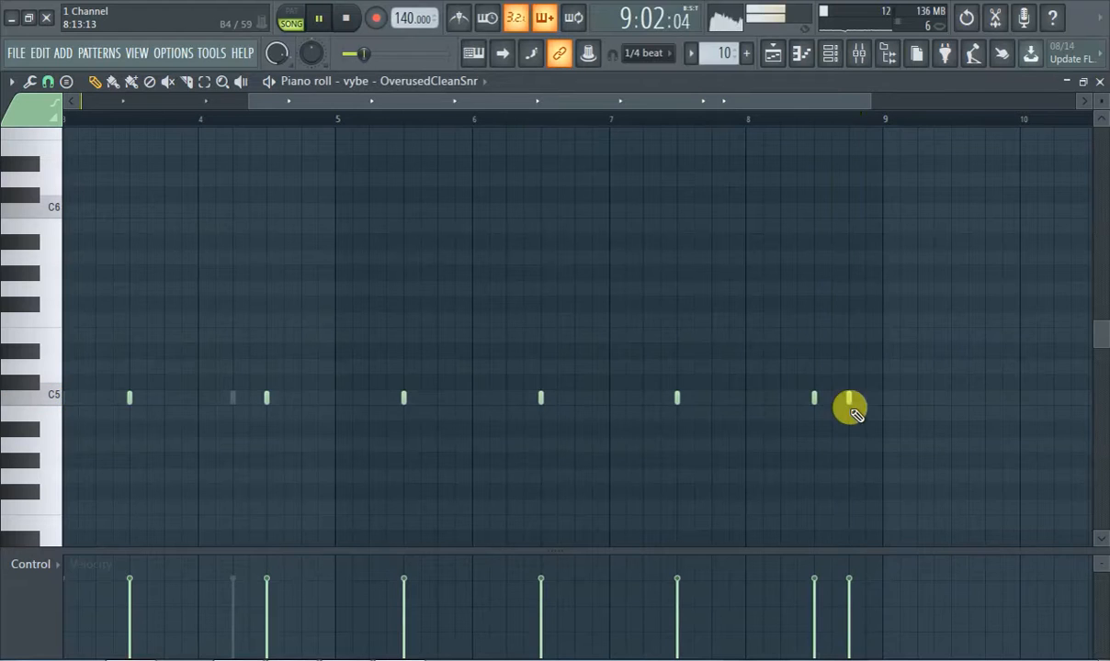
Step: Switch the piano roll to vybe - MoonrockKick and copy its notes from bars 1–4 into bars 5–8
scroll(687, 261, down, 2)
click(409, 80)
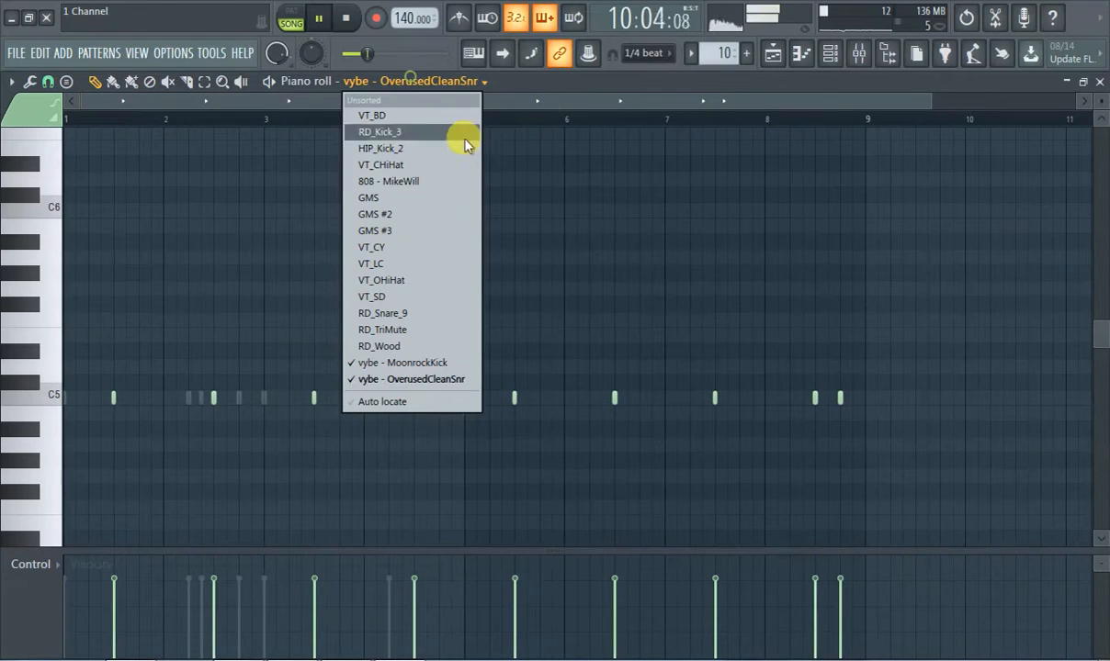
click(409, 362)
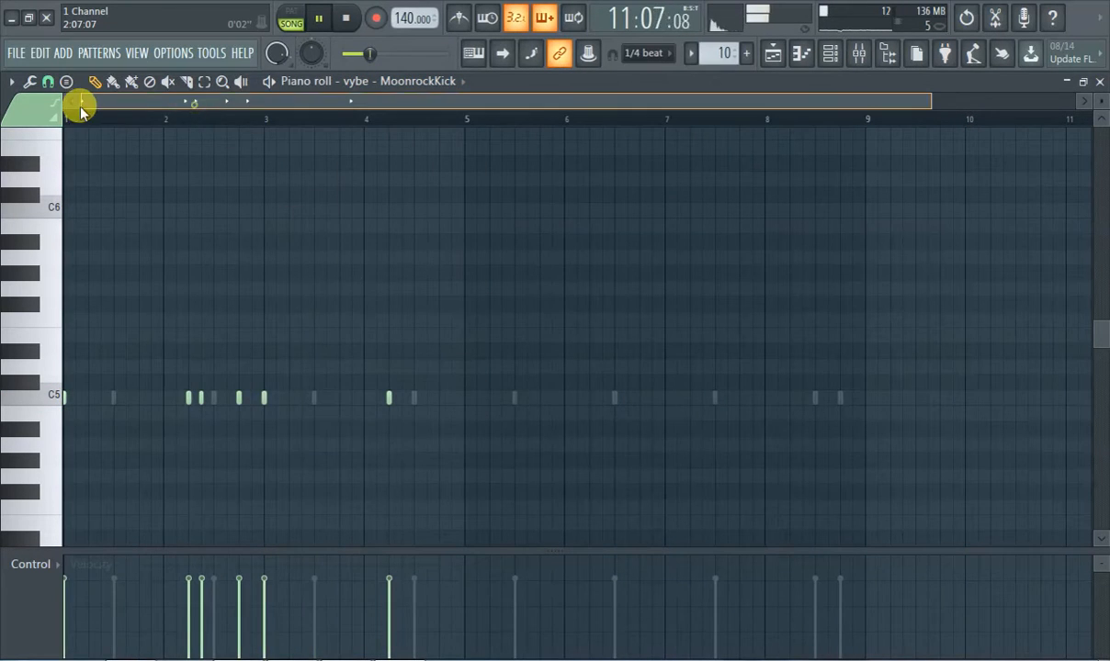
key(ctrl+a)
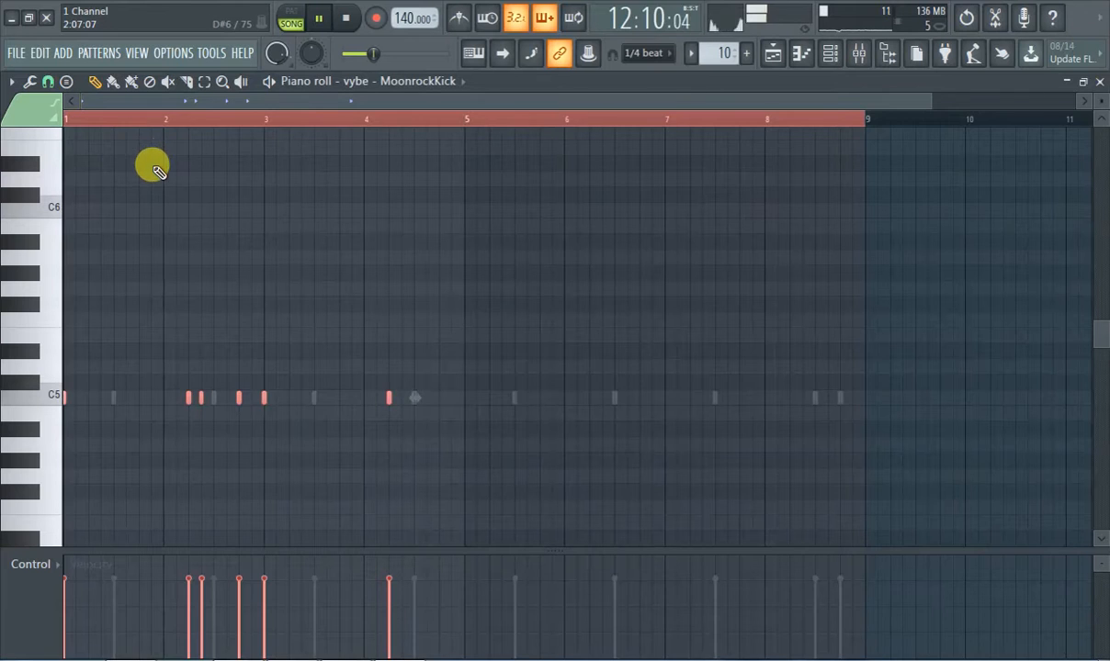
key(ctrl+b)
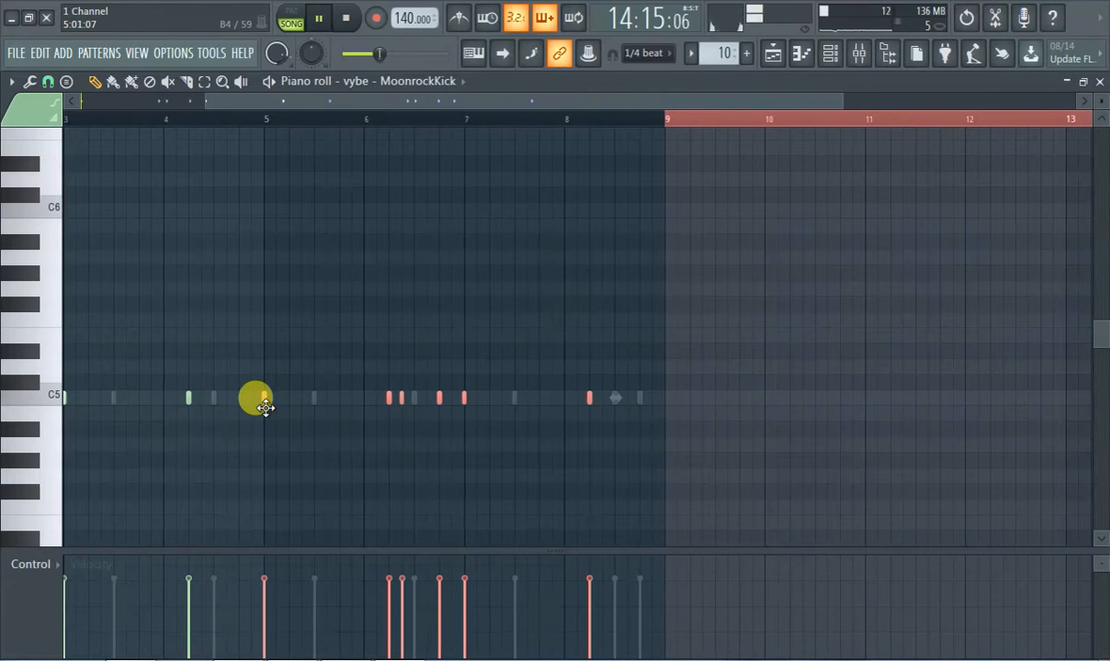
Step: Clear the time selection, replay the song from the start and add a C5 kick note on step 13 of bar 4
drag(292, 118, 55, 119)
drag(217, 103, 67, 124)
click(92, 121)
key(ctrl+d)
click(80, 119)
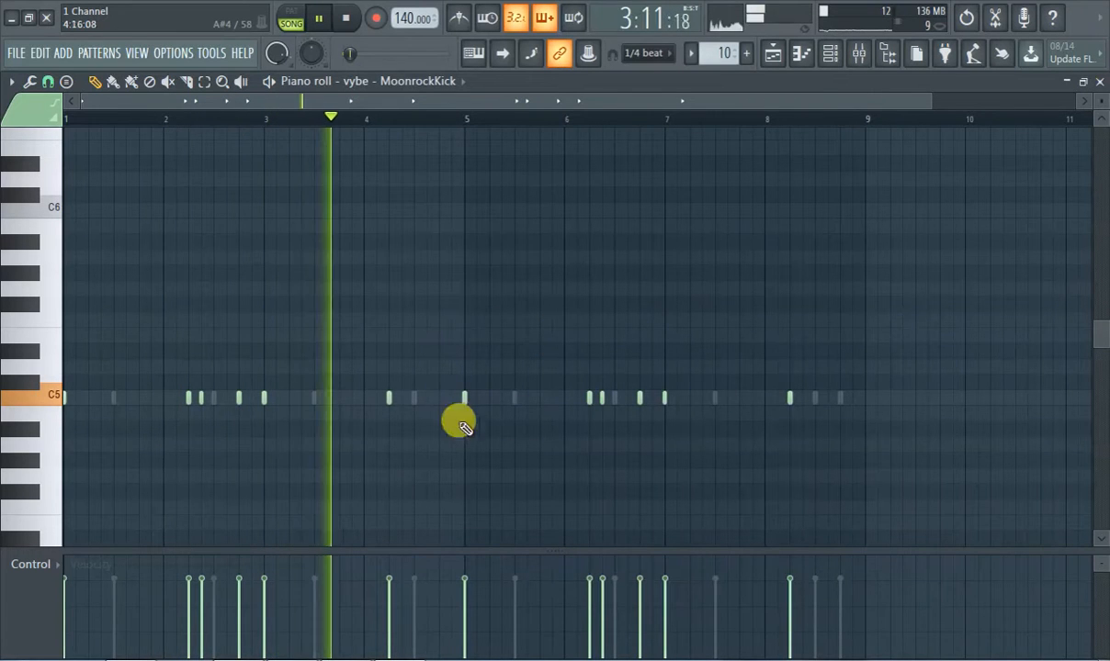
scroll(473, 396, up, 2)
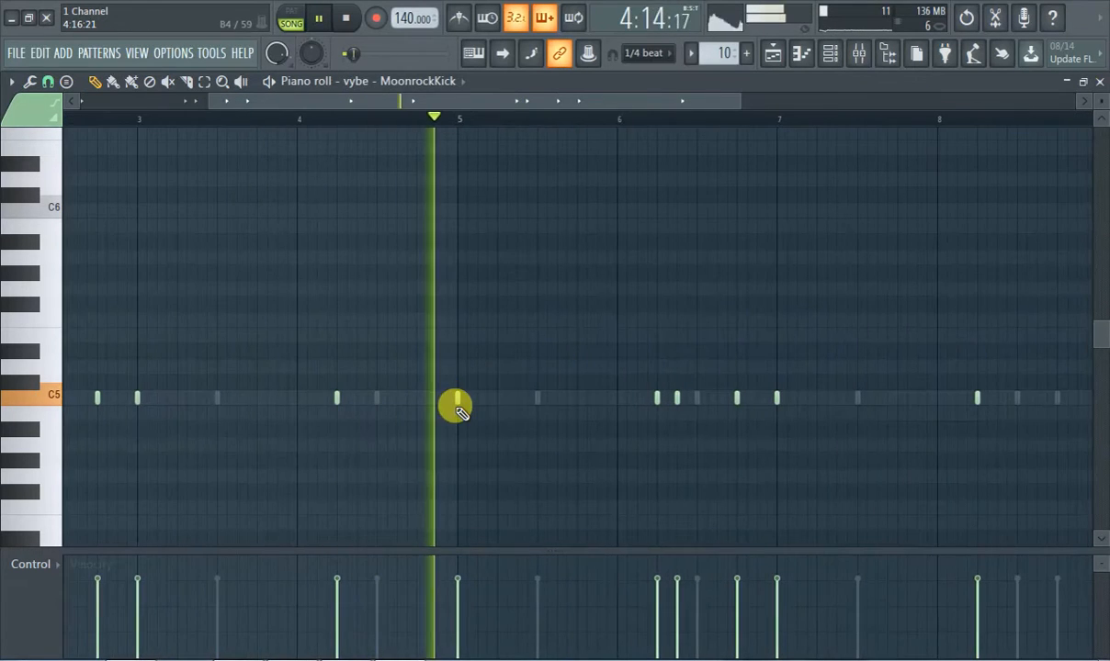
click(456, 404)
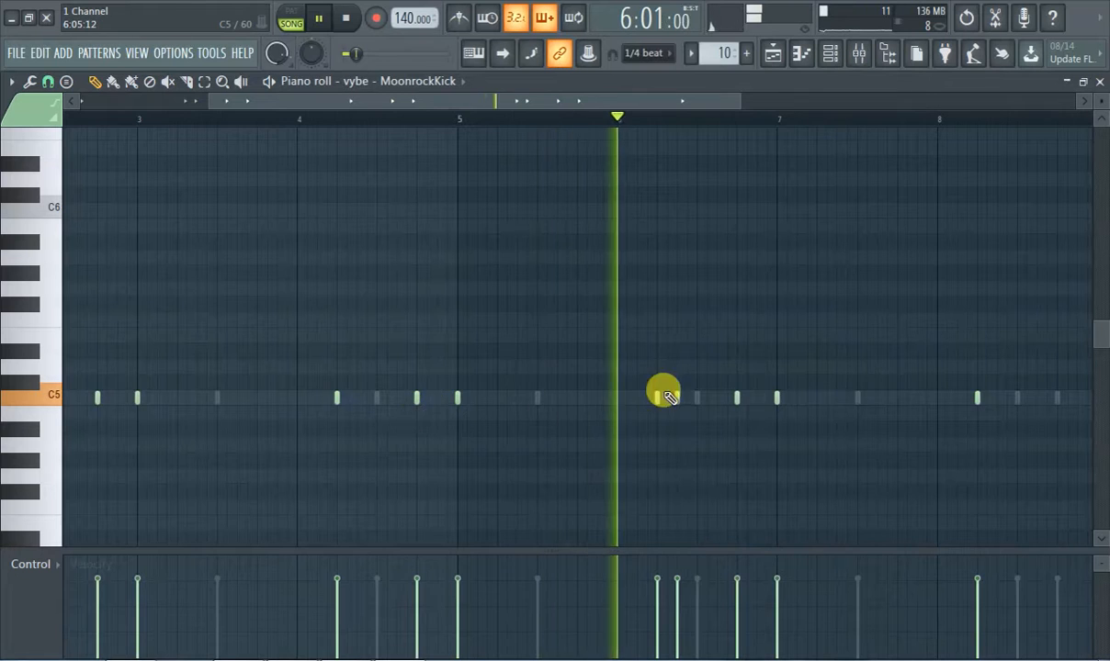
scroll(649, 388, down, 2)
scroll(965, 367, down, 1)
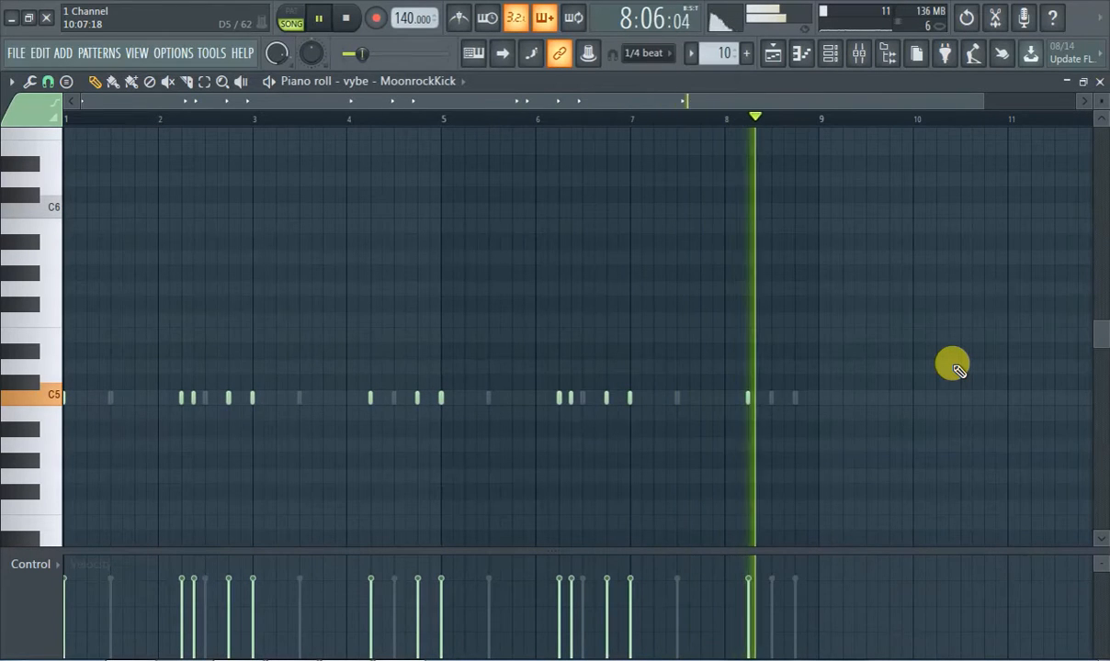
Step: Return to the playlist, replay the song from bar 1 and move the Pattern 10 clip on Track 10 to bar 17
click(776, 55)
drag(408, 451, 717, 519)
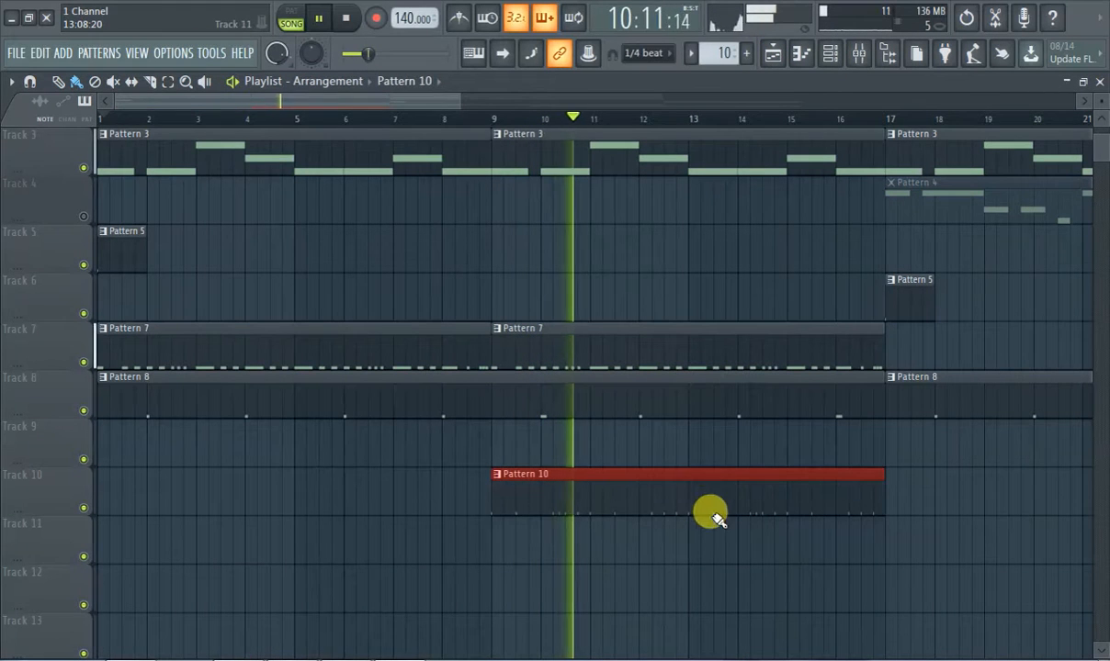
click(100, 119)
scroll(715, 312, up, 2)
scroll(715, 311, down, 2)
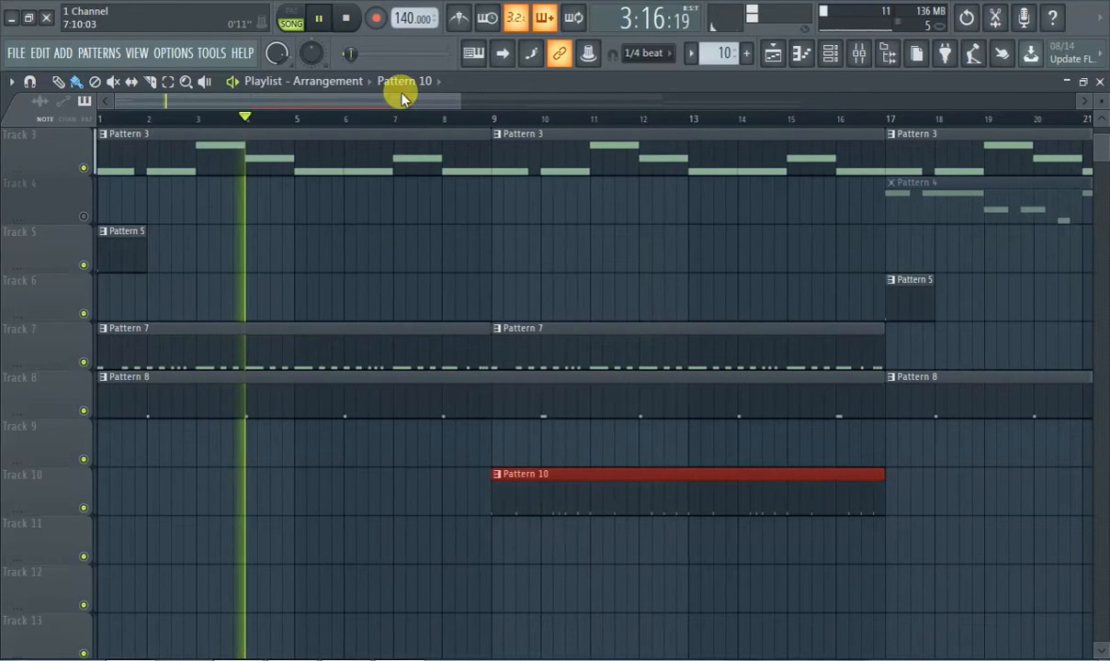
drag(387, 104, 465, 154)
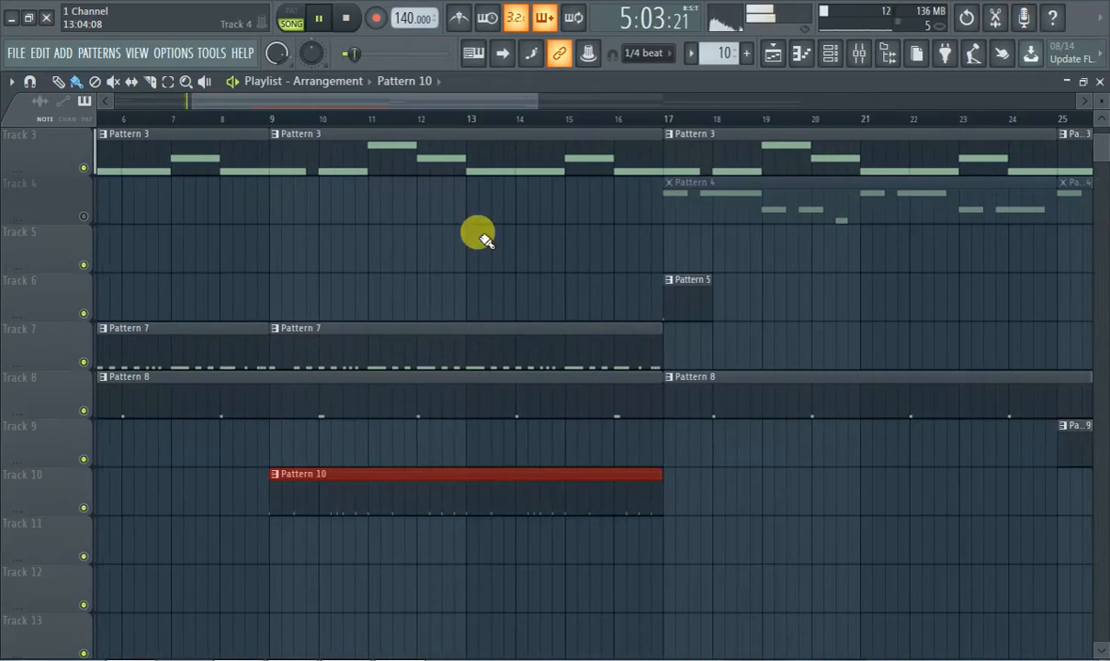
drag(397, 497, 793, 487)
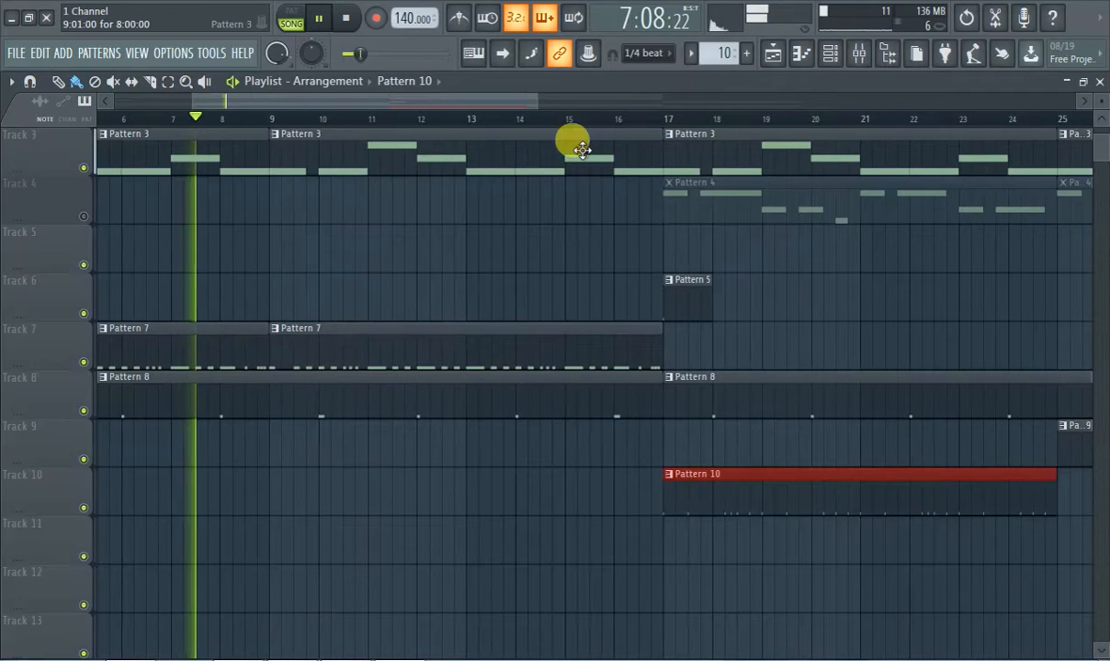
Step: Move the Pattern 9 clip to bar 9 on Track 9, and place Pattern 5 clips at bars 9 and 17 on Track 6
drag(1068, 436, 273, 470)
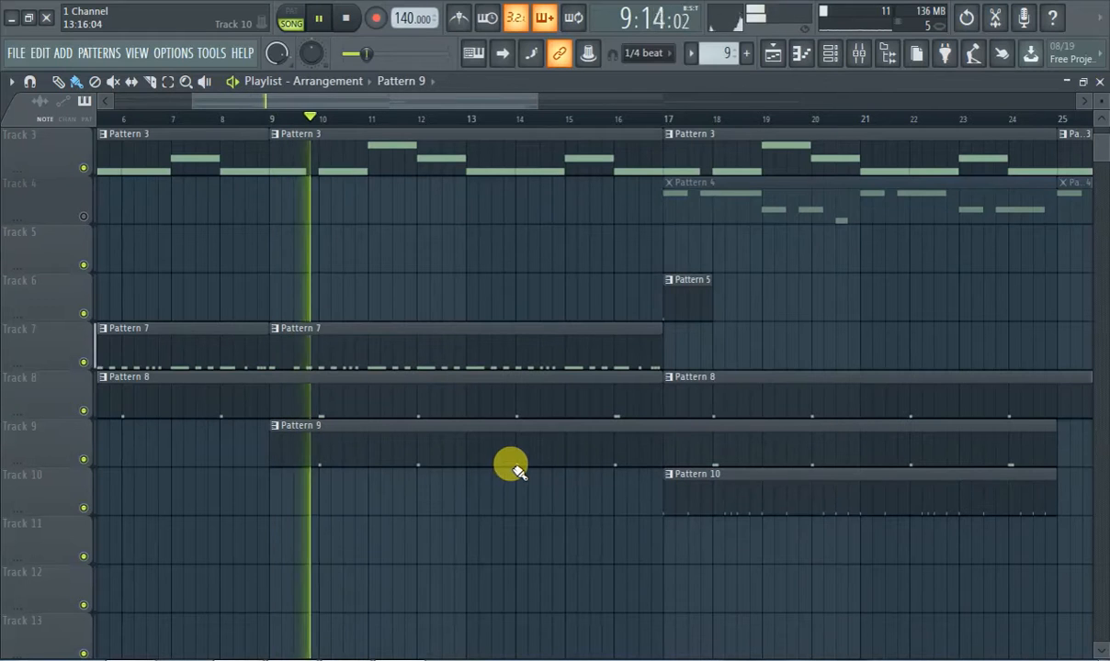
drag(687, 313, 285, 324)
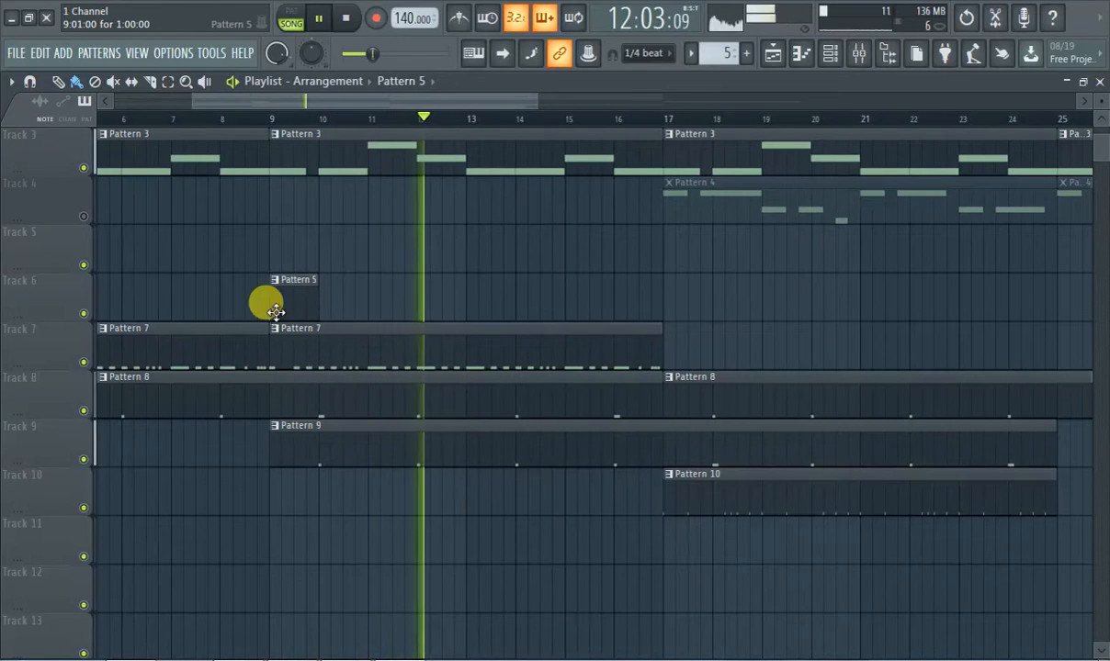
click(664, 282)
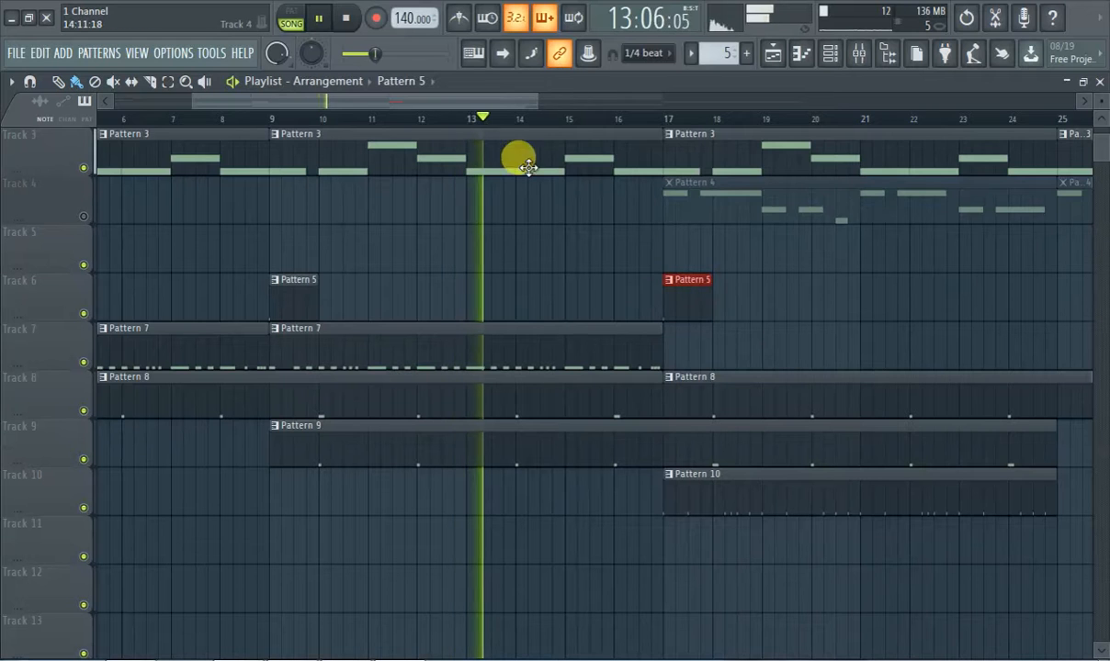
Step: Place a Pattern 9 clip on Track 9 and a Pattern 10 clip on Track 10, both starting at bar 25
drag(294, 103, 452, 292)
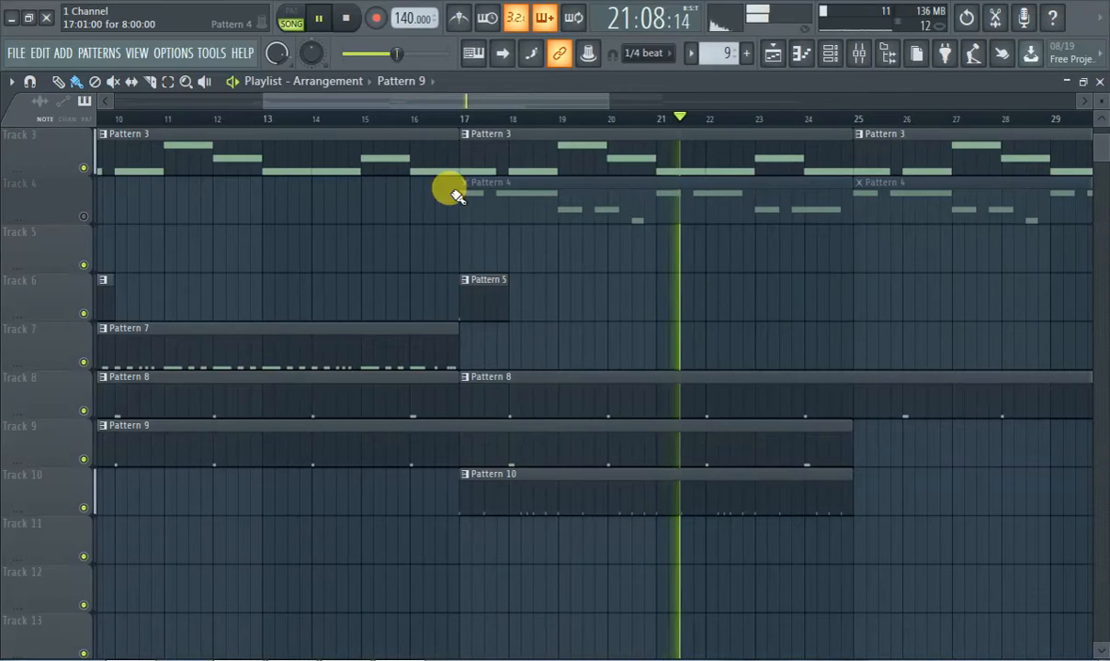
drag(399, 102, 575, 120)
click(405, 443)
click(355, 495)
click(412, 489)
Step: Place Pattern 7 clips at bars 17 and 25 on Track 7
drag(470, 106, 213, 142)
click(415, 357)
click(654, 350)
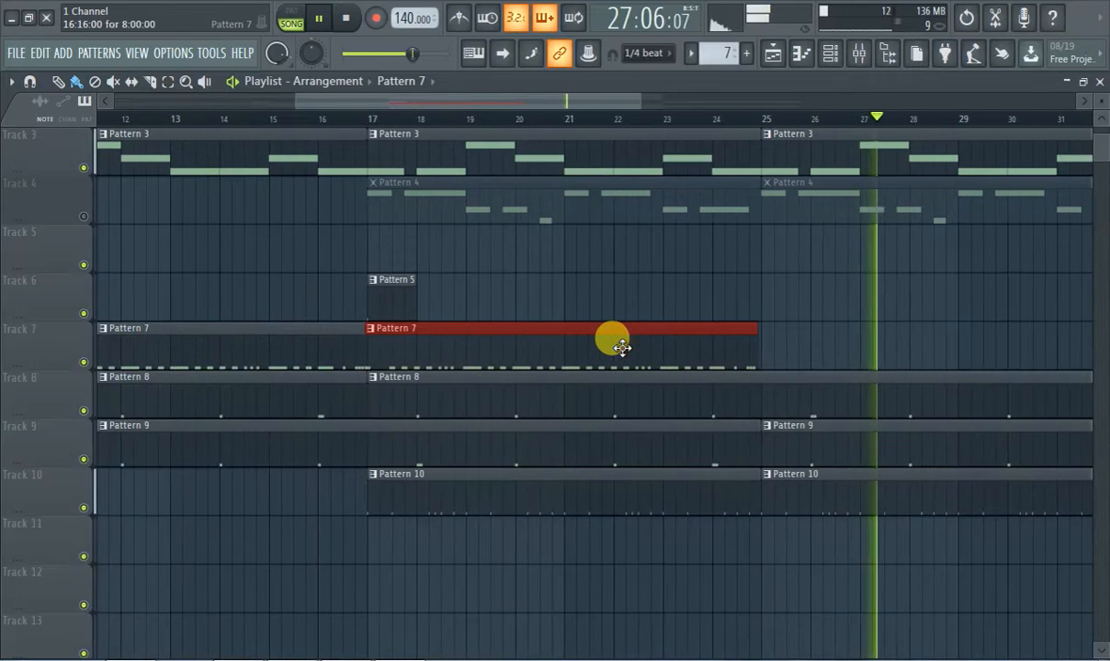
click(785, 339)
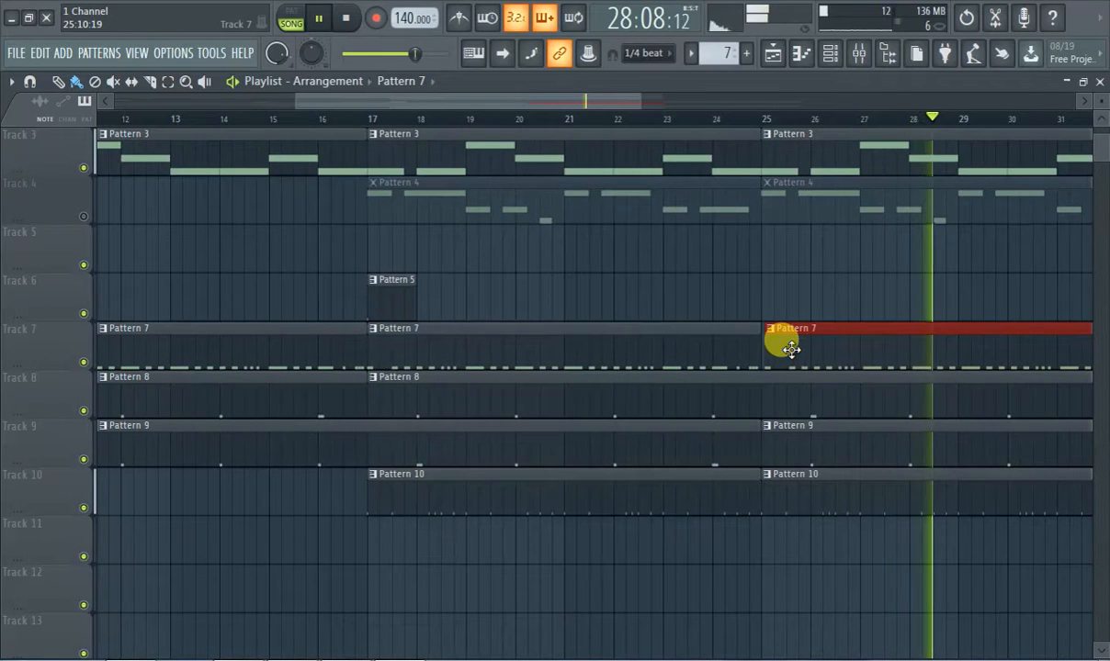
Step: Place a Pattern 5 clip at bar 33 on Track 11
drag(521, 101, 196, 143)
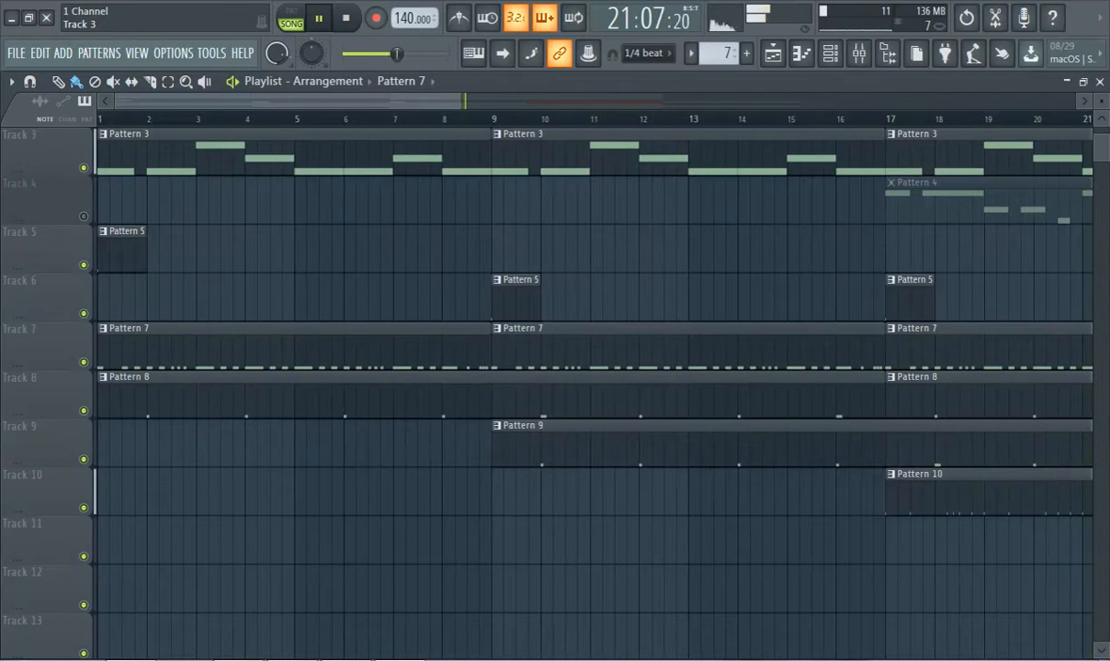
drag(368, 103, 687, 180)
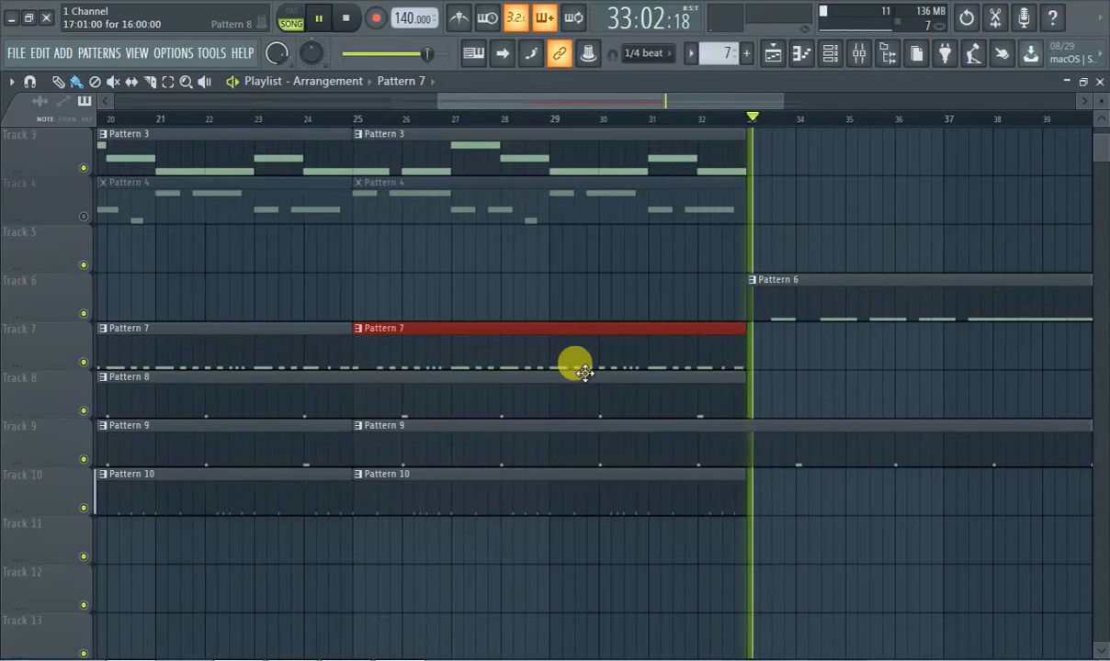
click(404, 101)
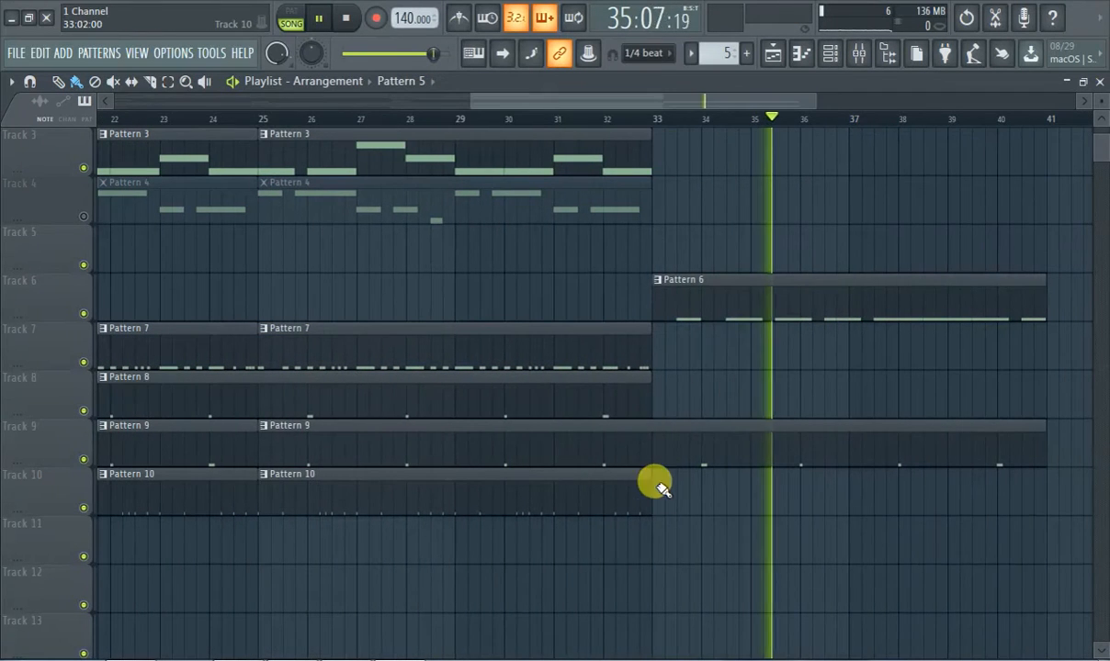
click(659, 528)
Step: Place Pattern 1, Pattern 2 and Pattern 3 clips at bar 33 on Tracks 1 to 3 and replay from bar 32
scroll(713, 323, up, 2)
click(633, 160)
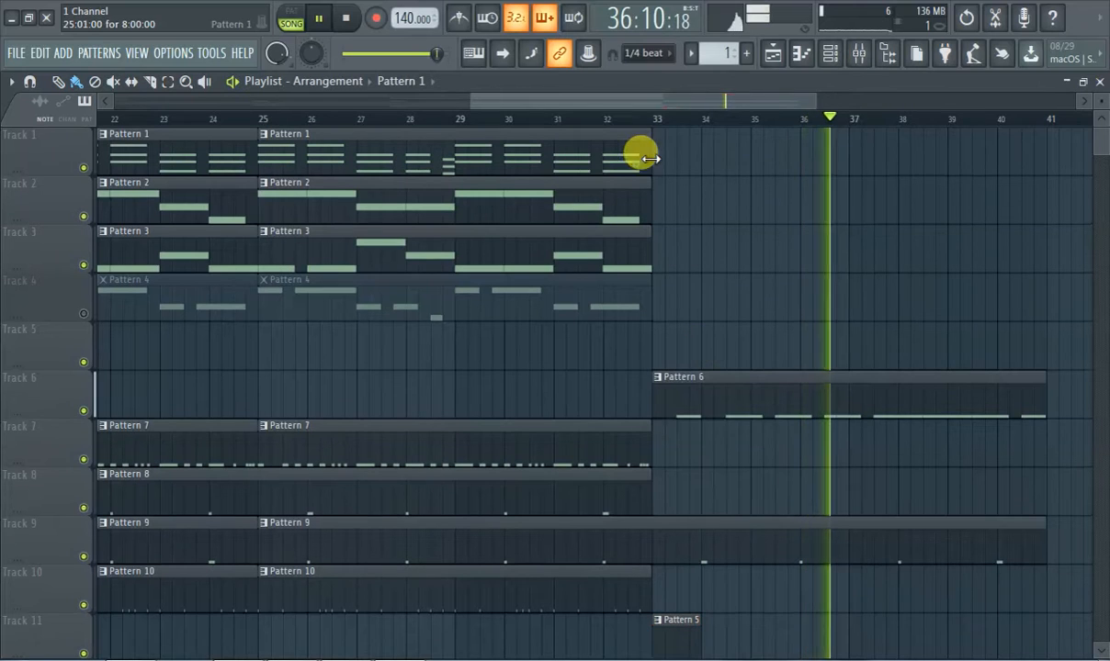
click(661, 152)
click(616, 118)
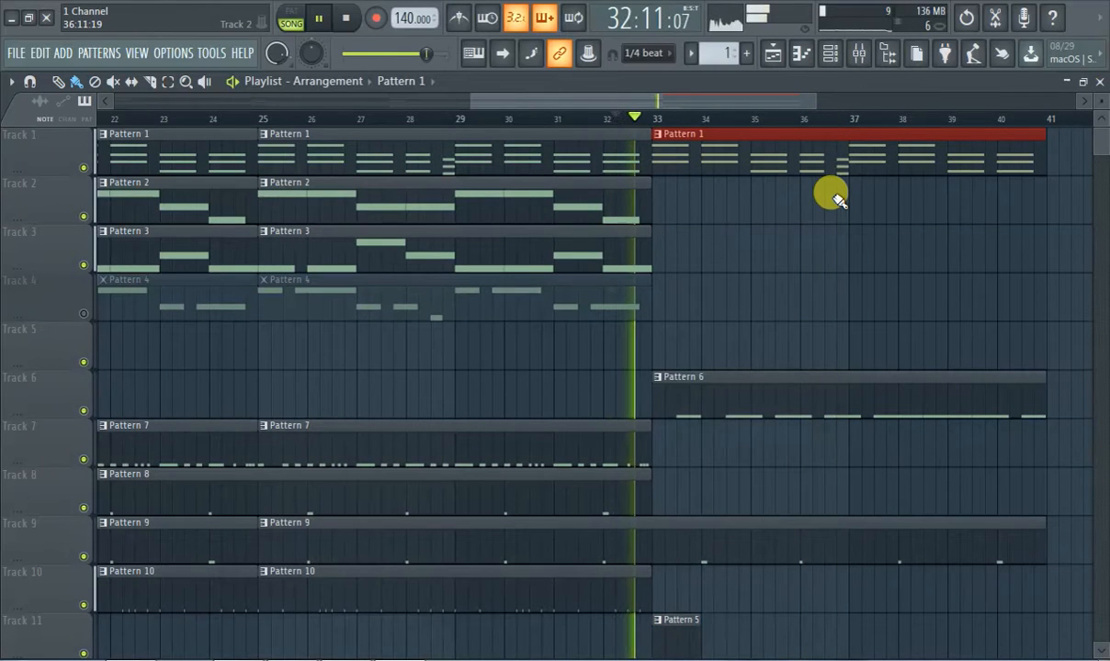
click(615, 198)
click(656, 196)
click(630, 241)
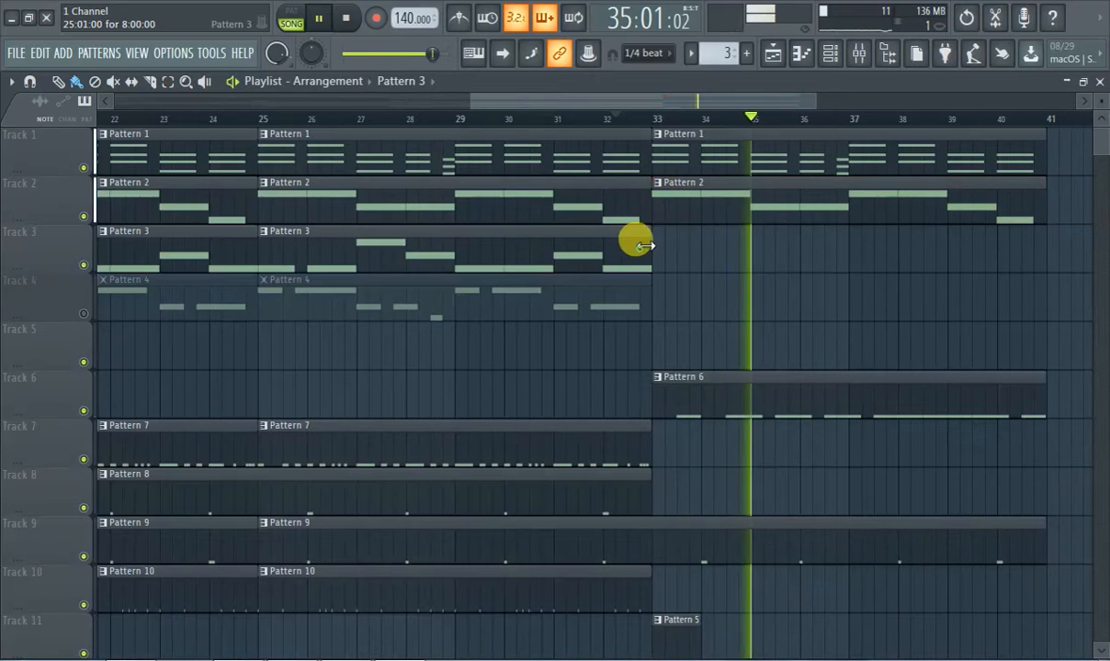
click(678, 246)
Step: Place Pattern 1, Pattern 2 and Pattern 3 clips at bar 41 on Tracks 1 to 3
drag(602, 98, 721, 111)
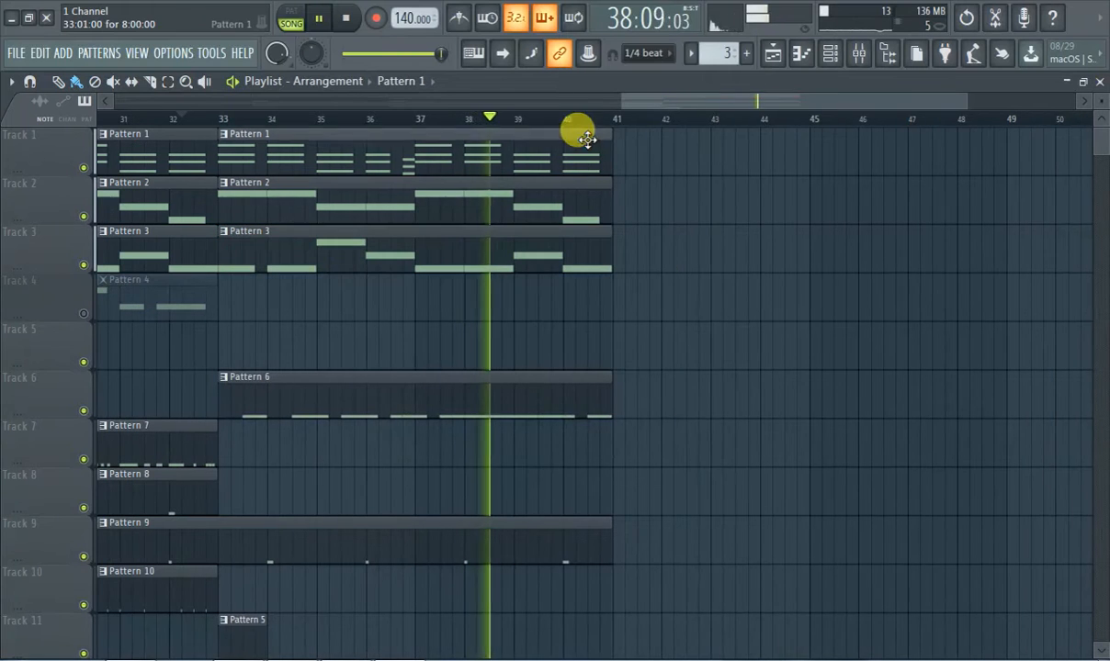
click(577, 133)
click(624, 143)
click(597, 192)
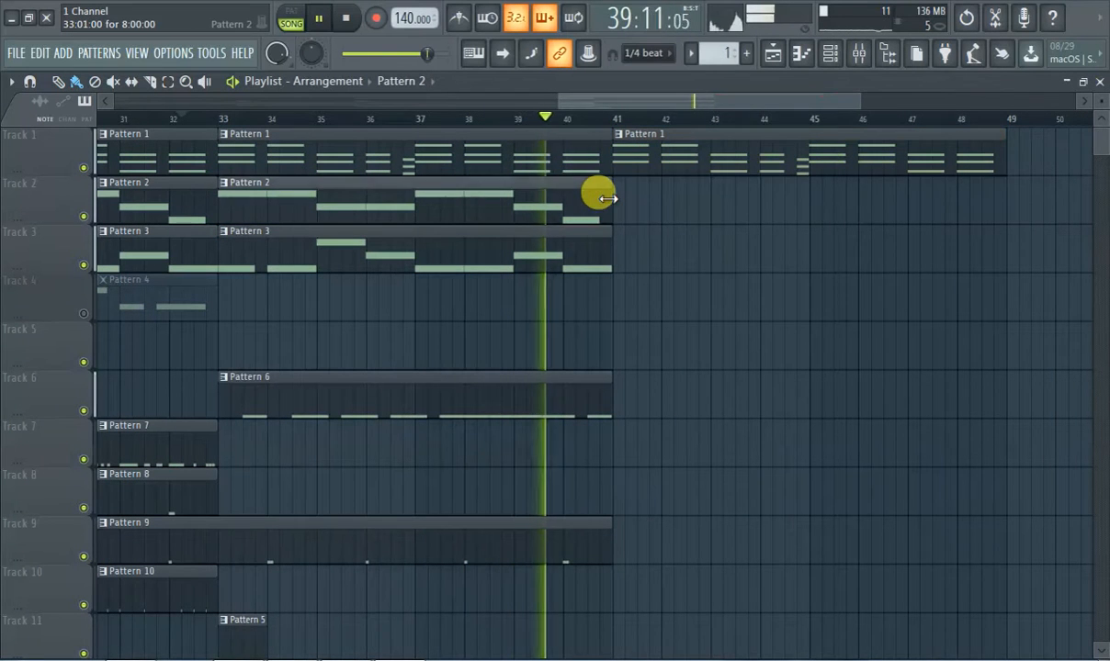
click(634, 194)
drag(634, 196, 629, 199)
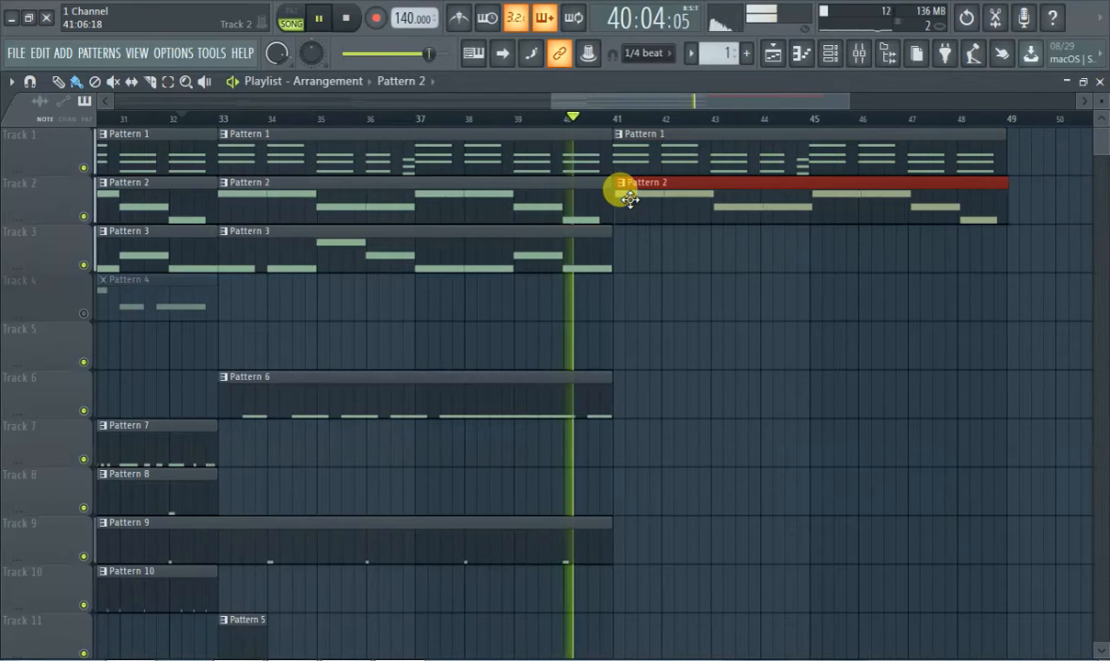
click(582, 243)
click(612, 242)
Step: Place Pattern 6, Pattern 7 and Pattern 9 clips at bar 41 on Tracks 6, 7 and 9
click(595, 394)
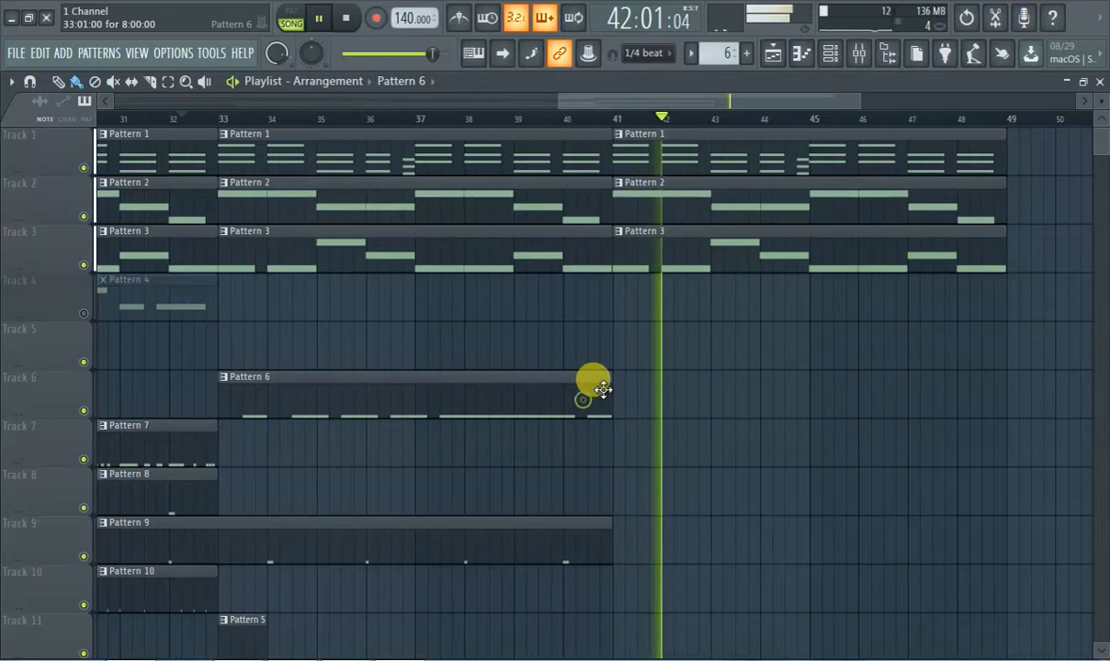
click(616, 392)
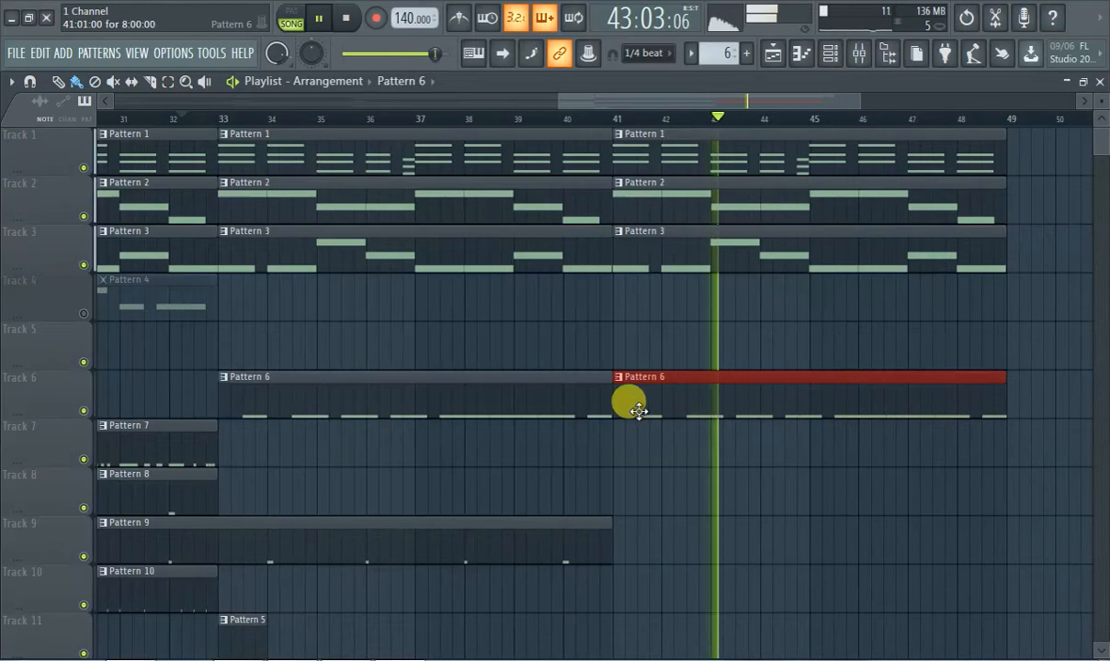
drag(590, 104, 467, 106)
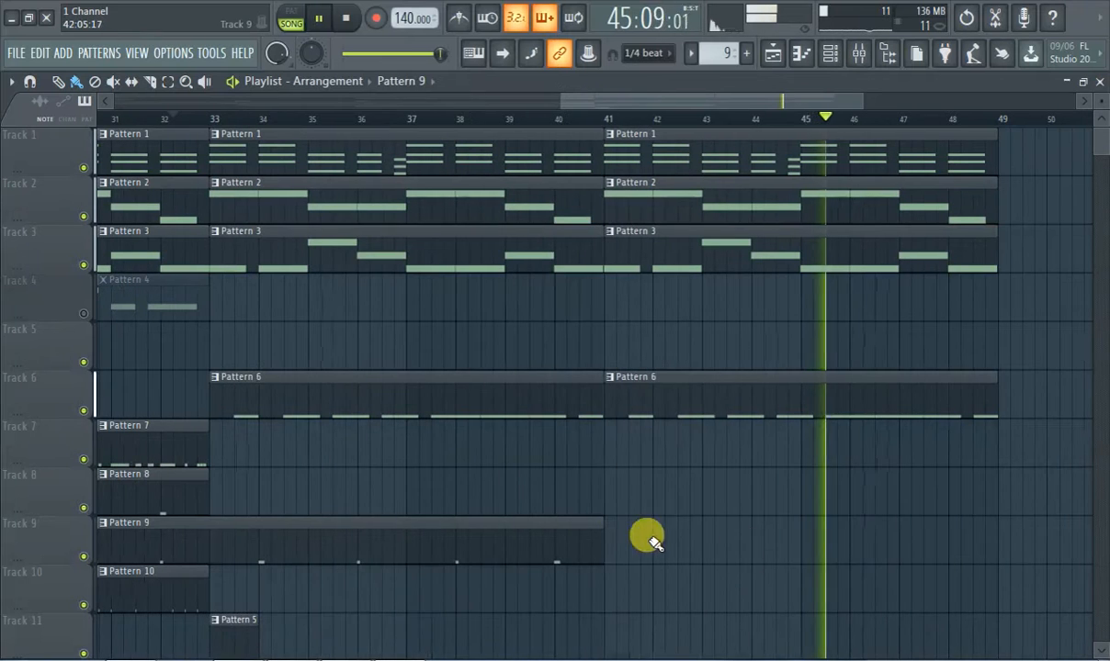
click(608, 522)
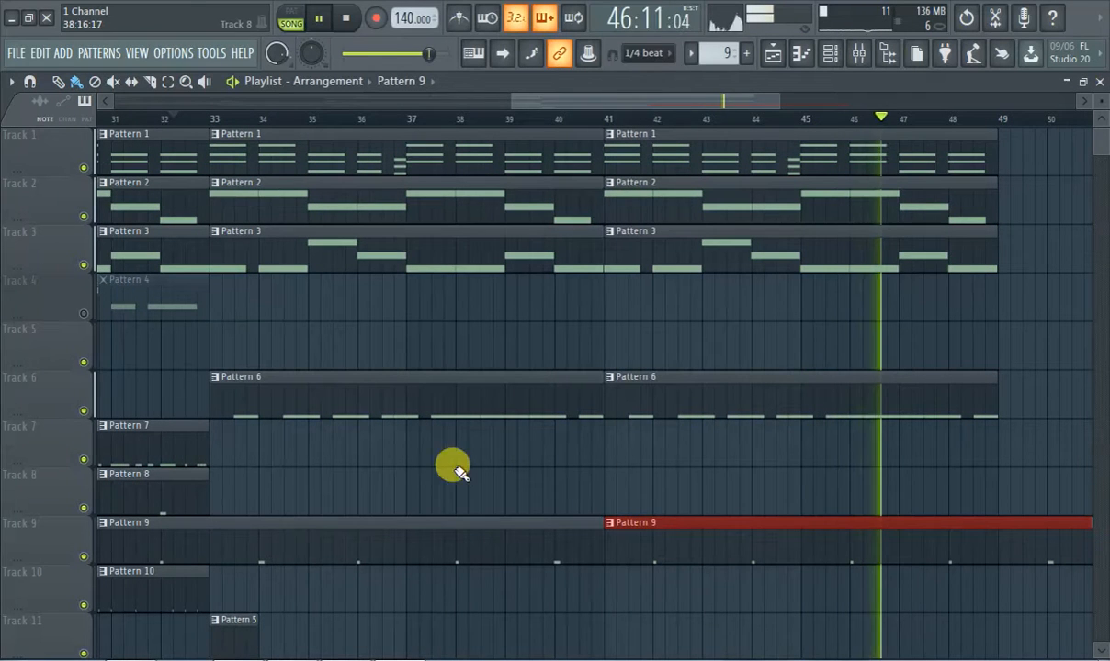
click(180, 456)
click(614, 447)
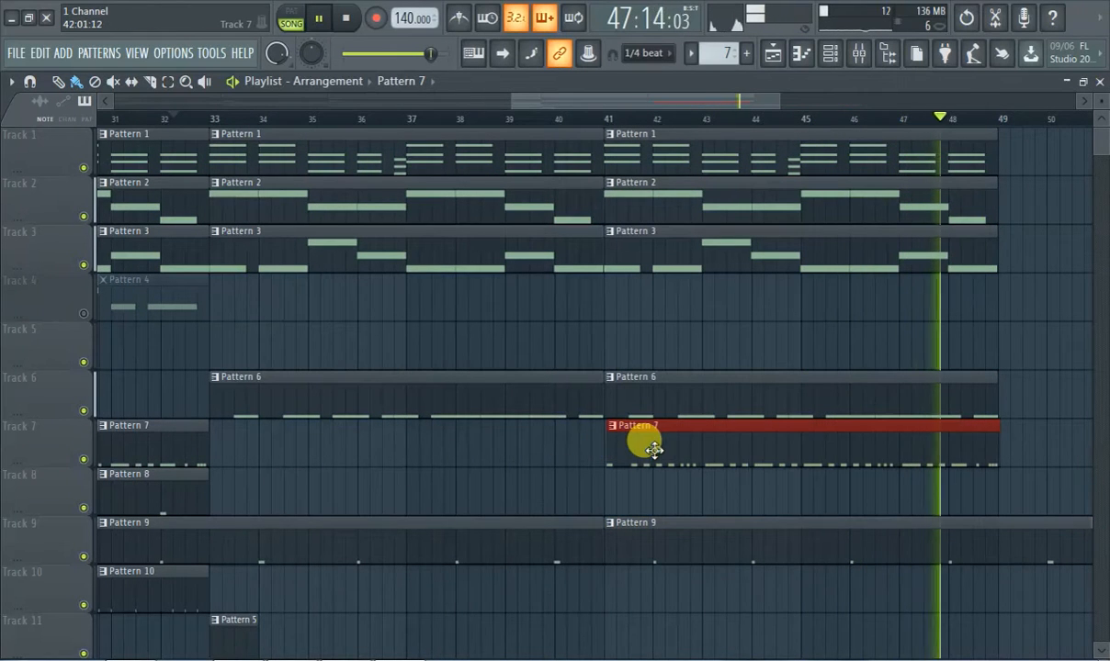
drag(650, 451, 653, 450)
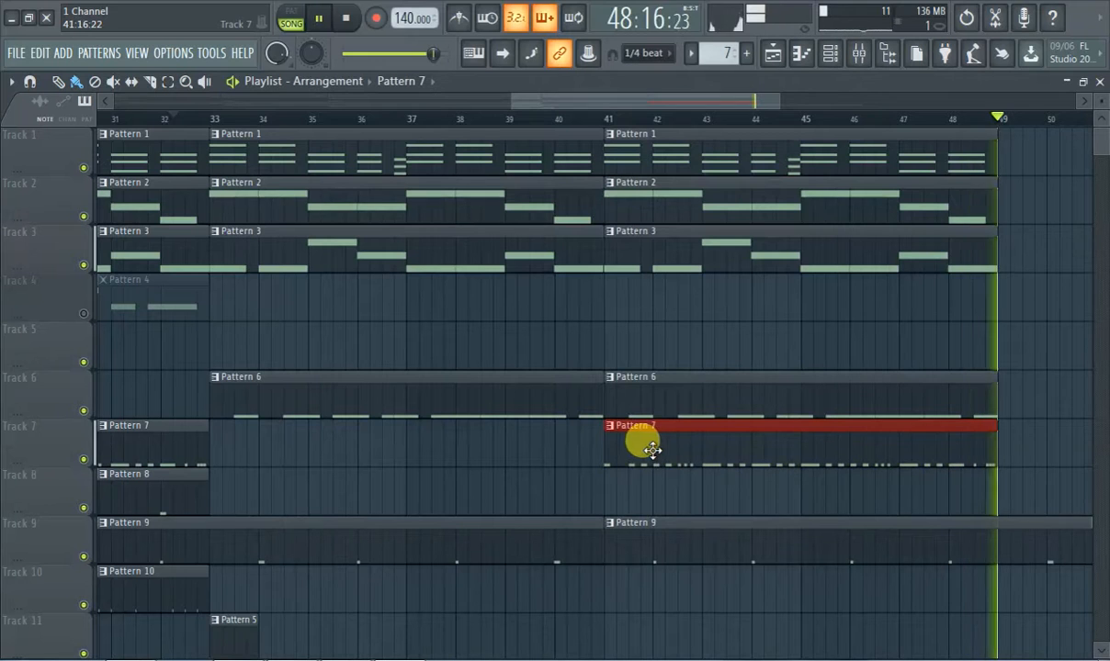
Step: Replay the song from bar 1 and place a clip of the empty Pattern 11 at bar 1 on Track 11
drag(562, 102, 129, 84)
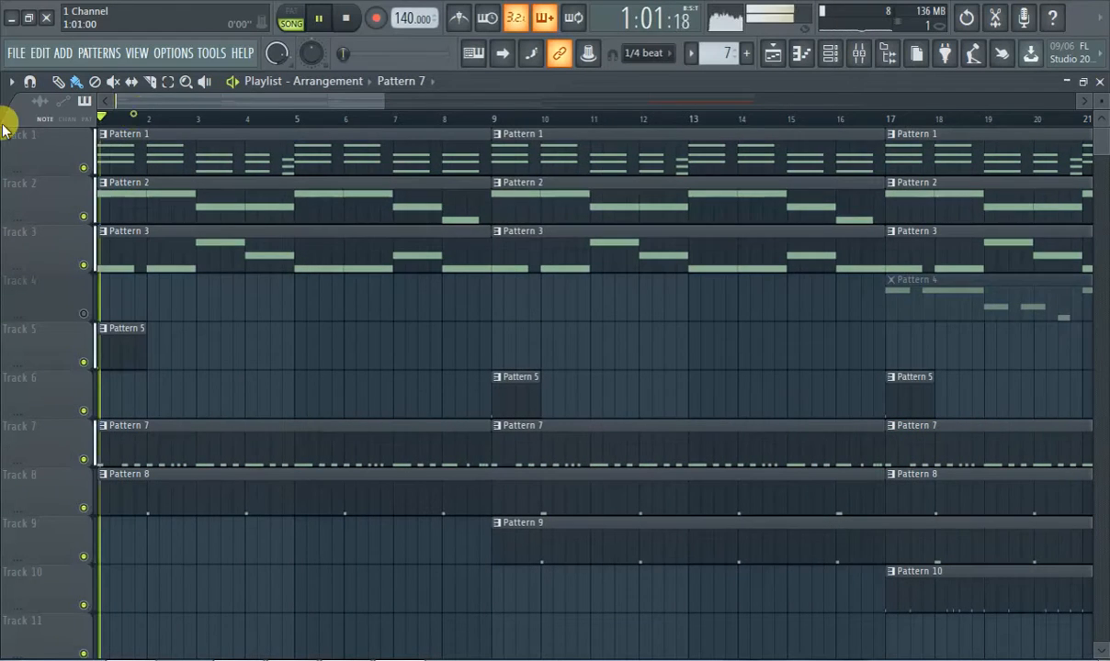
scroll(8, 125, down, 4)
click(746, 53)
click(764, 75)
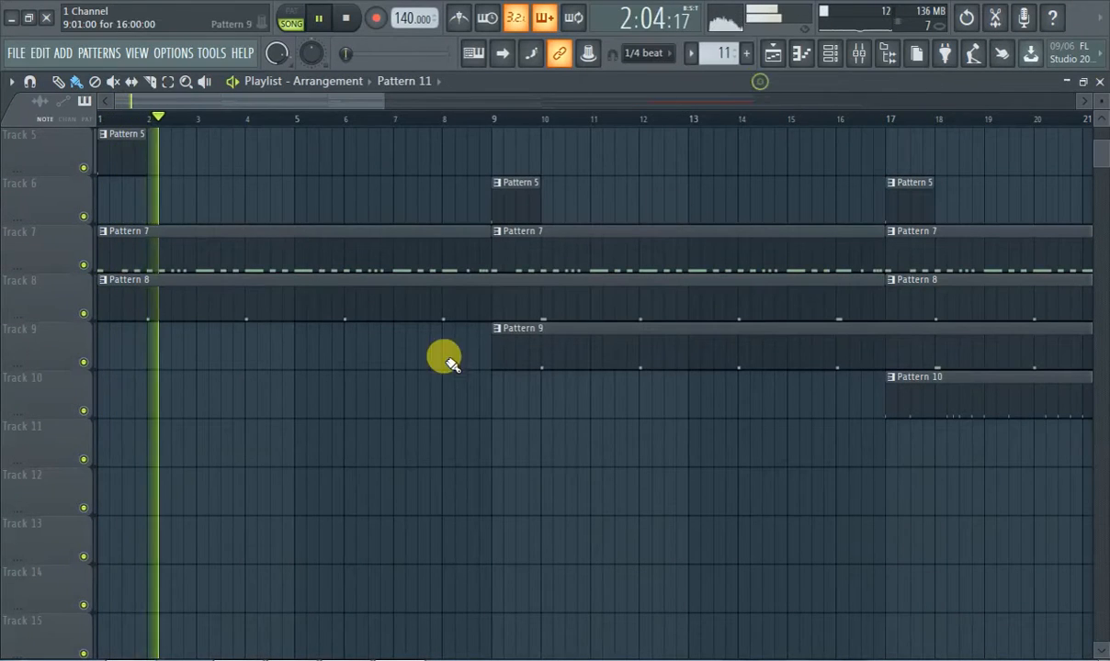
scroll(157, 384, down, 2)
click(119, 345)
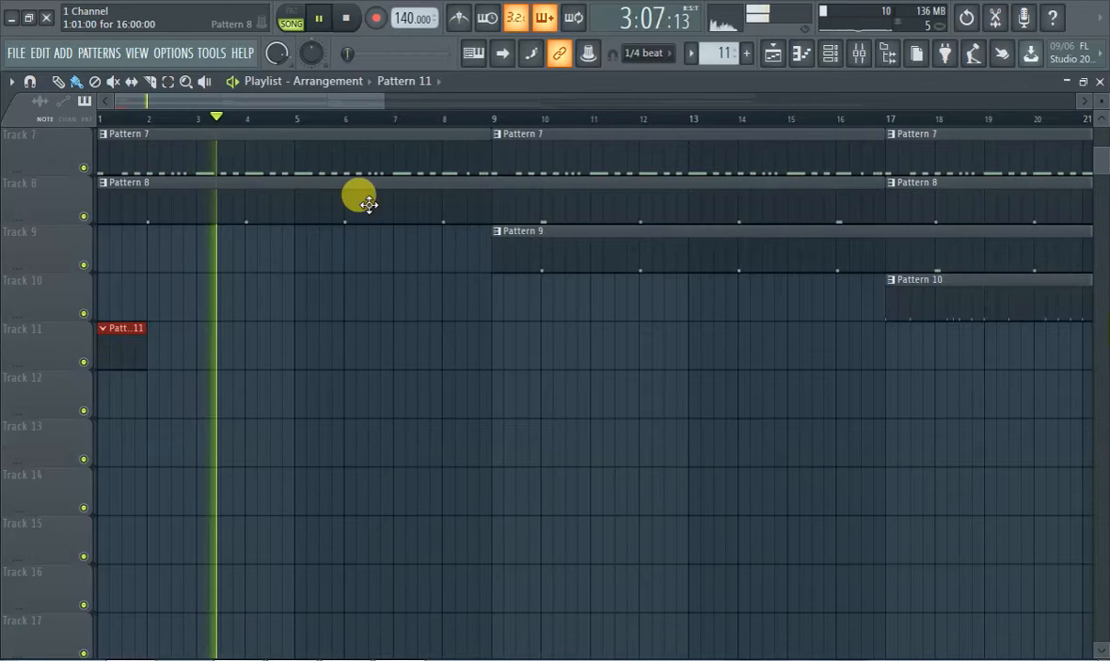
Step: Add a Fruity DX10 channel, audition its sound and close the plugin window
click(62, 52)
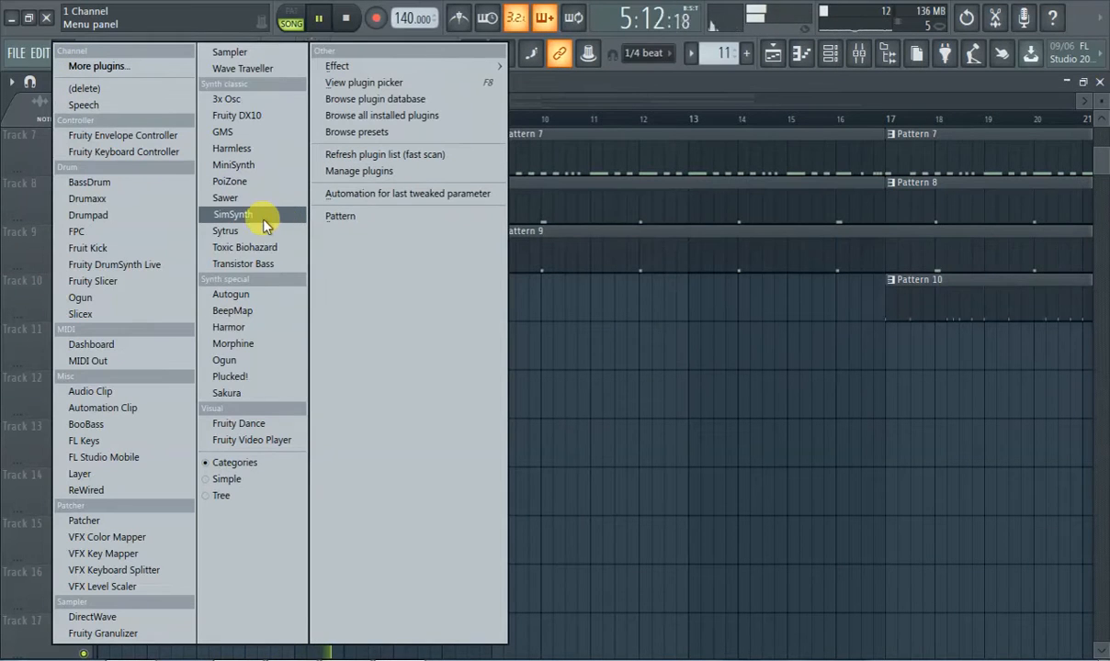
click(239, 117)
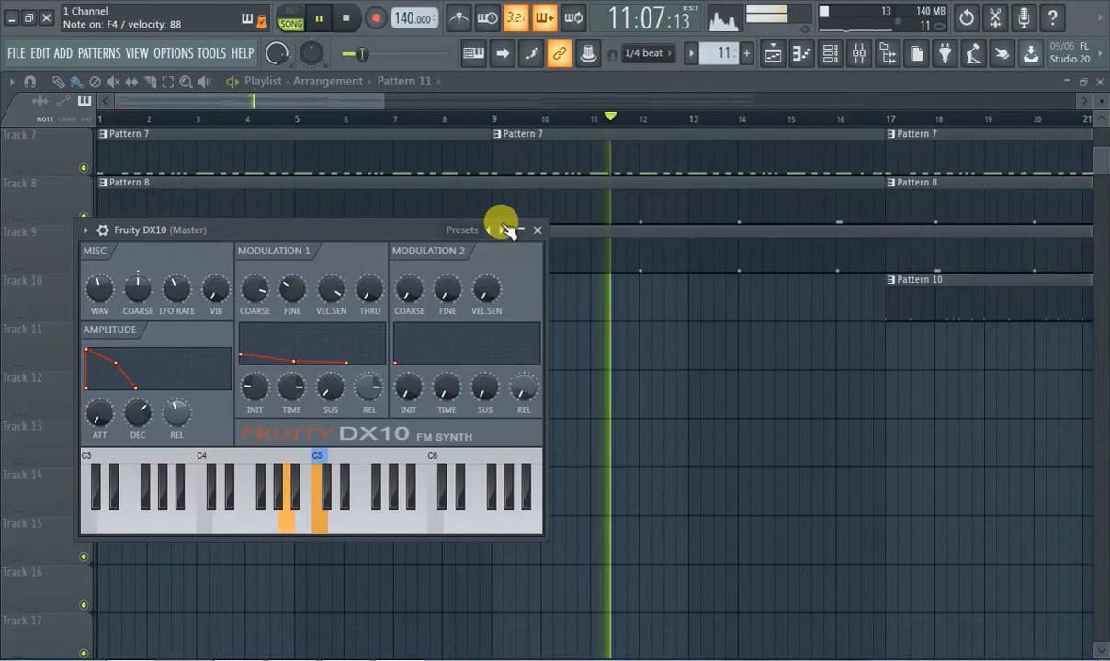
click(537, 230)
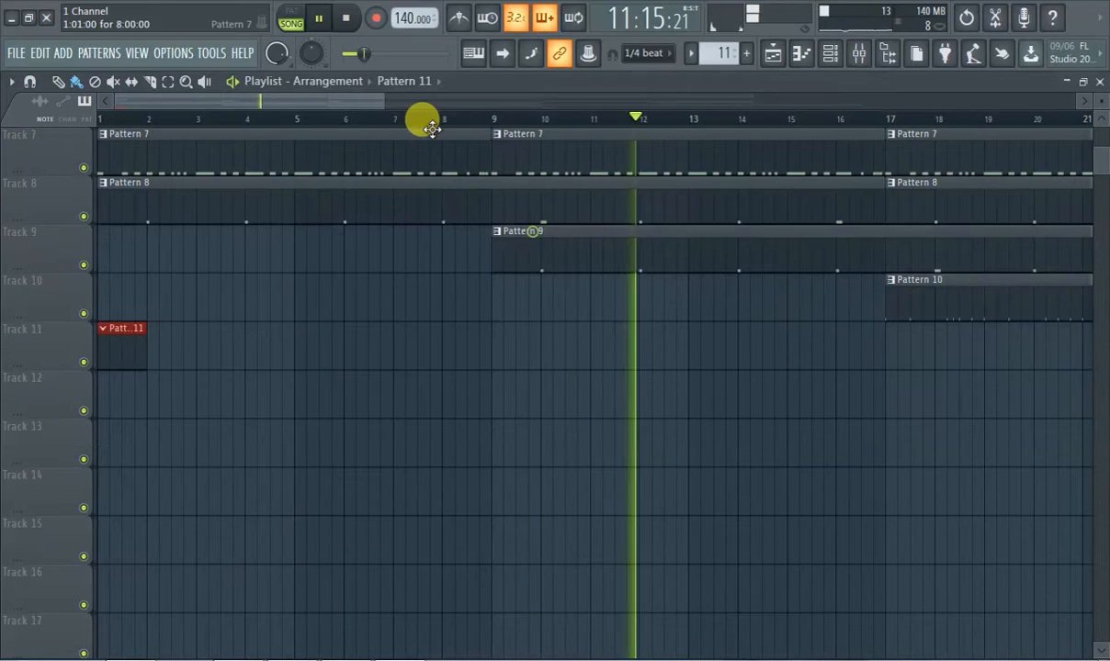
Step: Add another GMS channel and load the Crushkeys program from the Leads & Synths bank
click(62, 53)
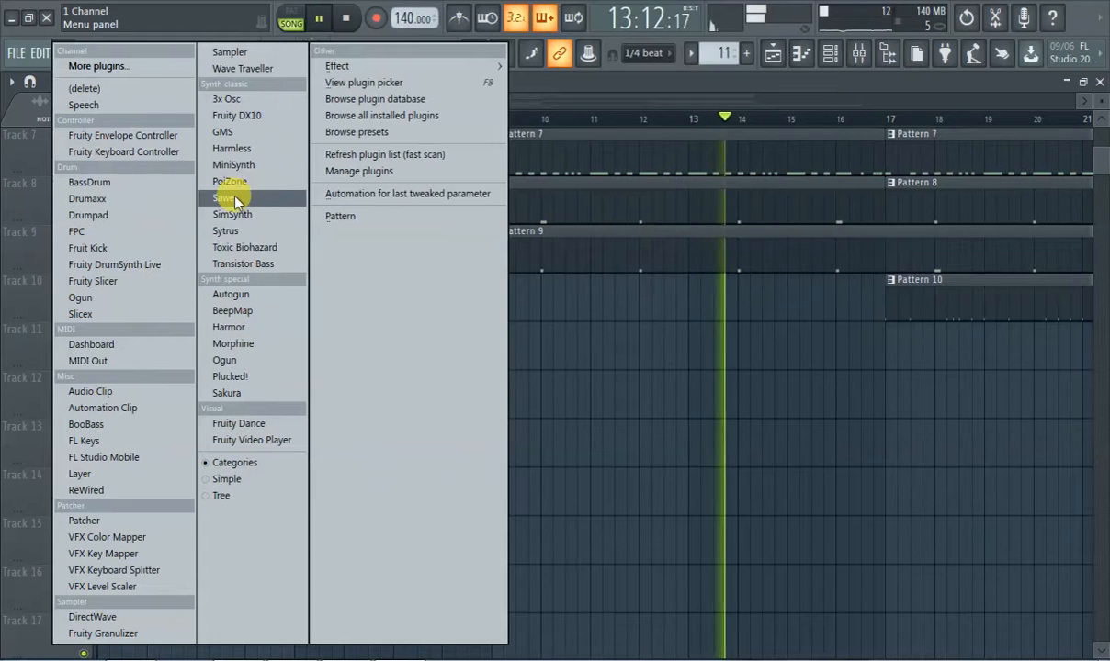
click(228, 132)
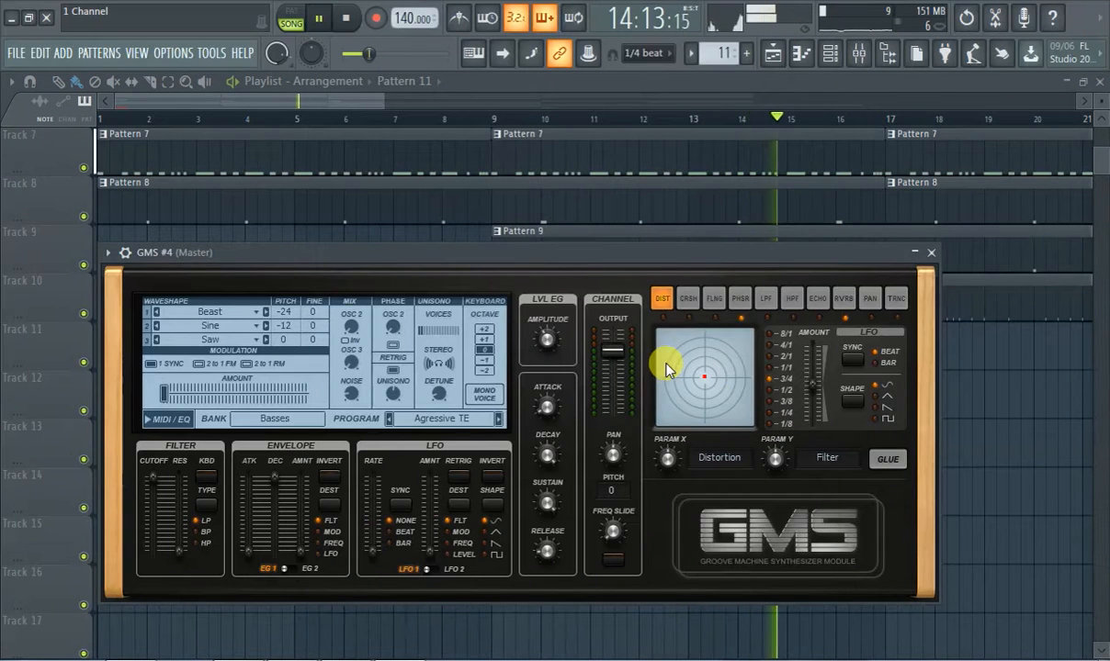
click(502, 410)
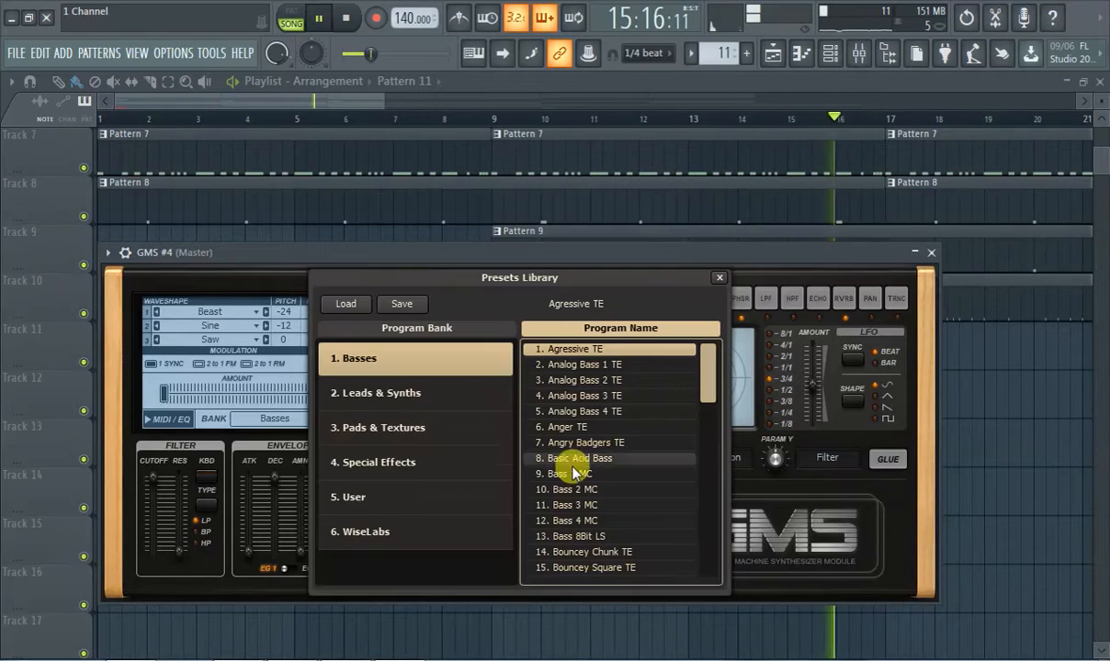
scroll(551, 454, down, 1)
click(372, 405)
scroll(609, 476, down, 1)
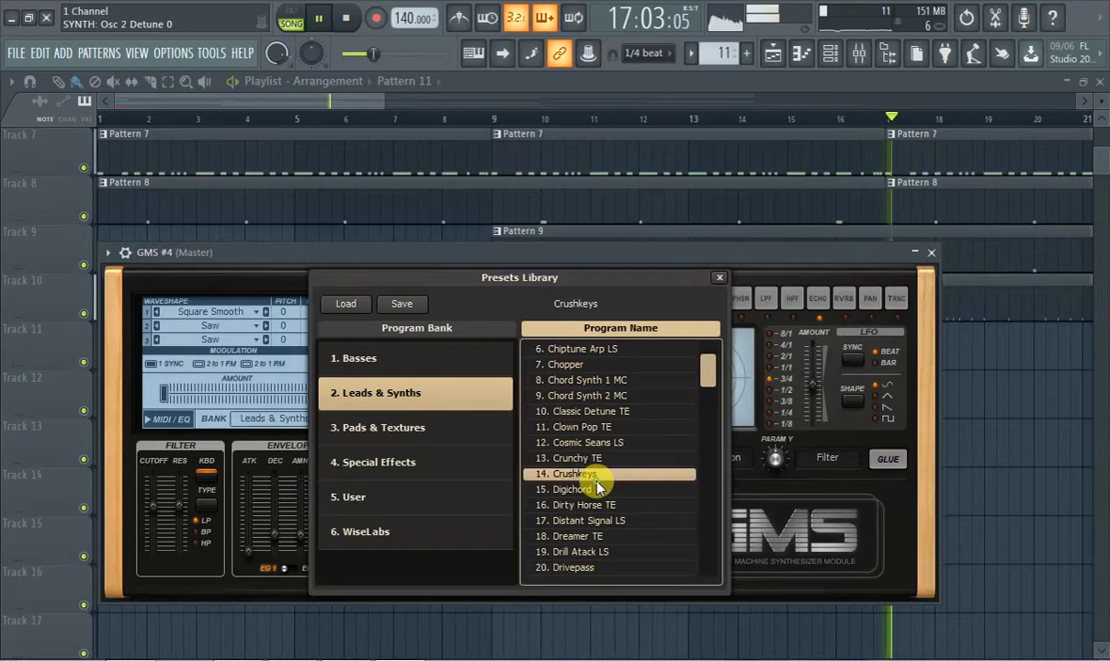
double_click(602, 476)
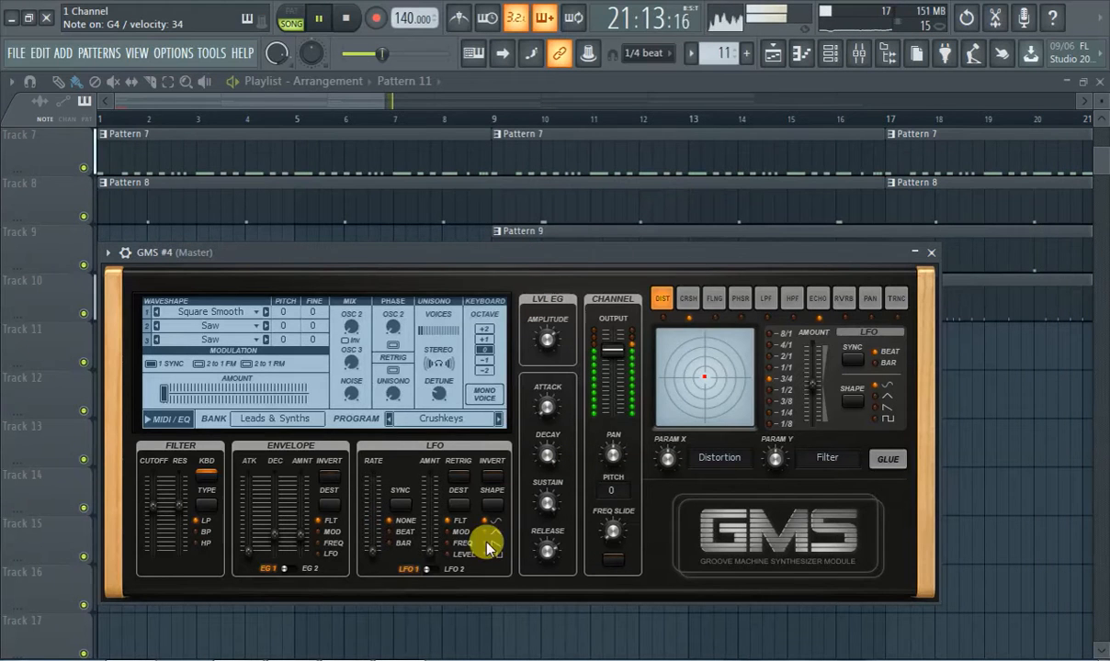
Step: Switch GMS #4 to the Digichord program and close the plugin window
click(443, 419)
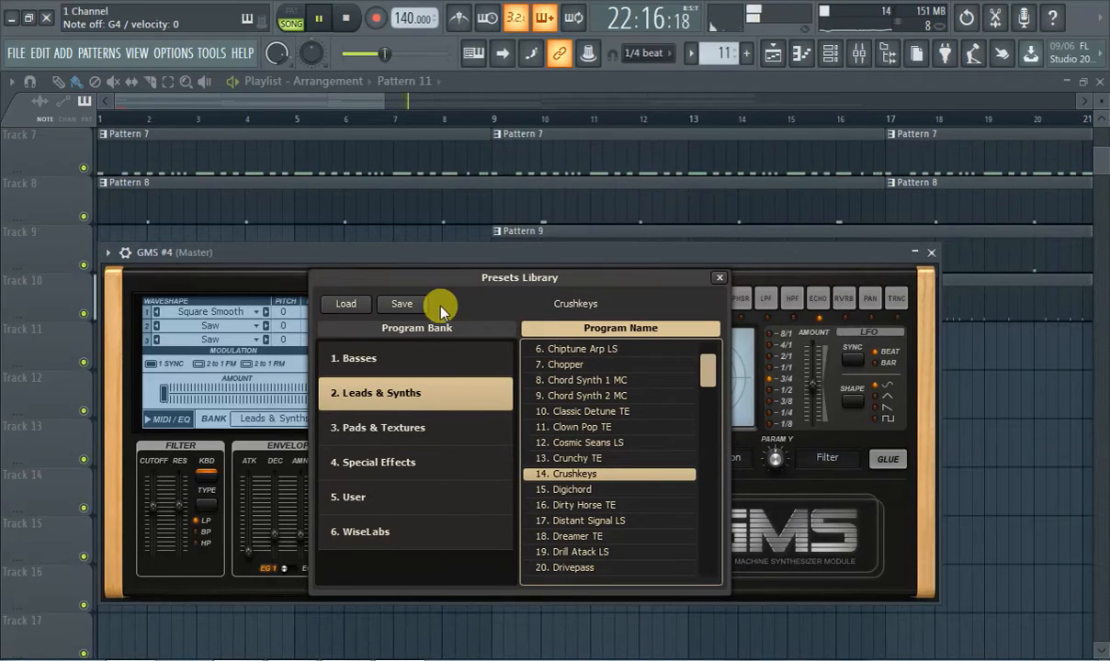
click(328, 263)
click(498, 420)
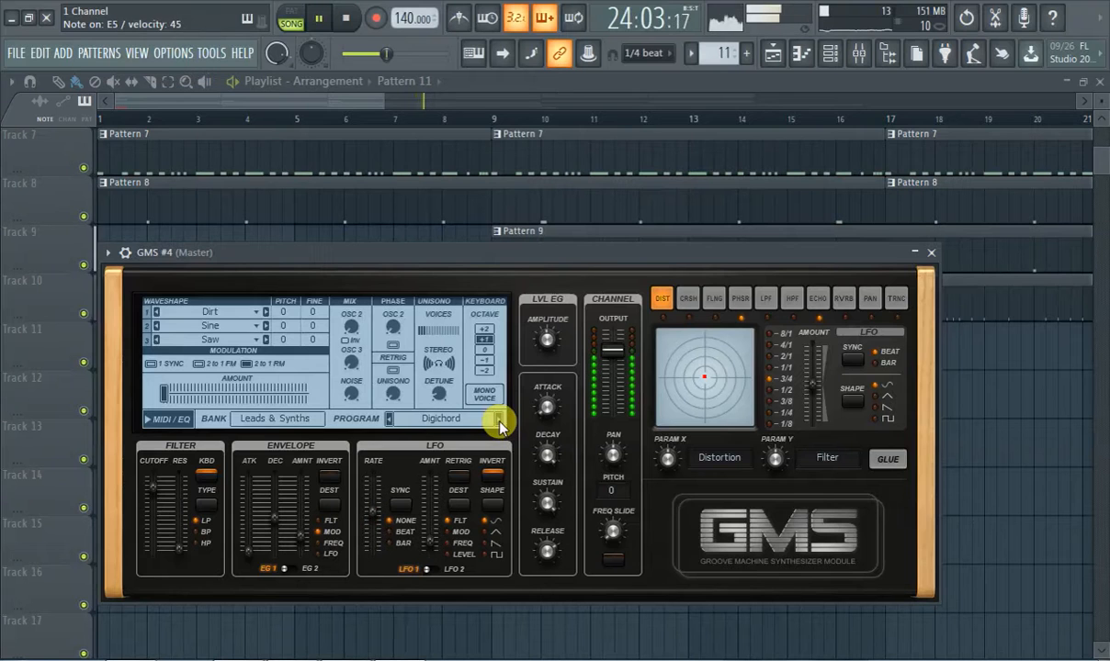
click(319, 99)
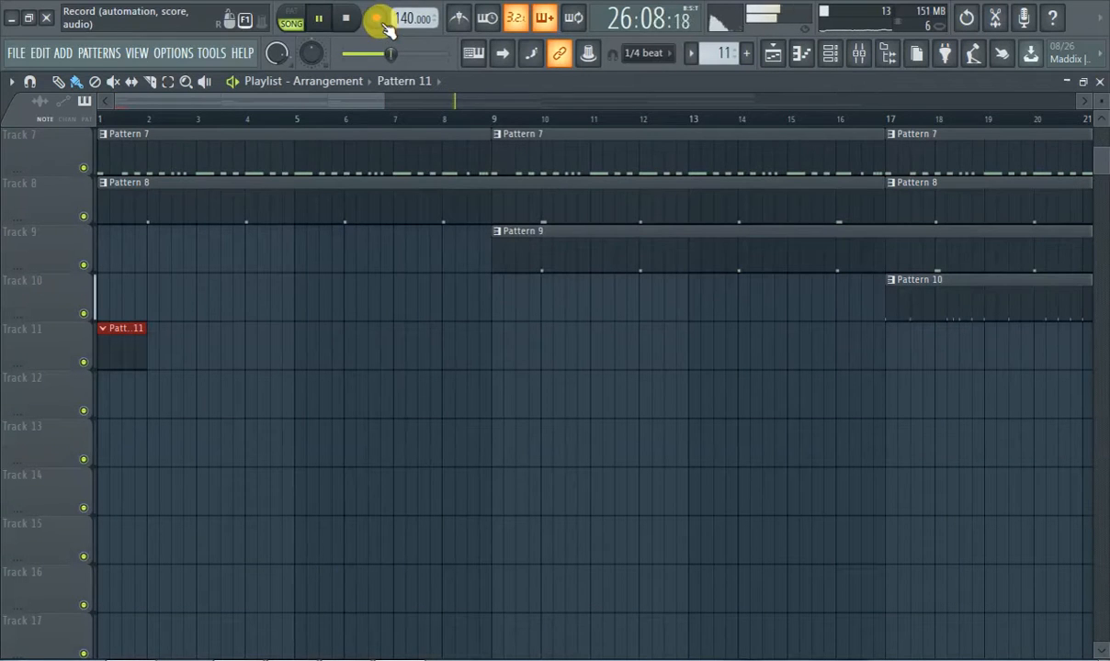
Step: Route the GMS #4 channel to mixer Insert 12 and restart playback from bar 1
click(828, 54)
click(828, 54)
click(828, 55)
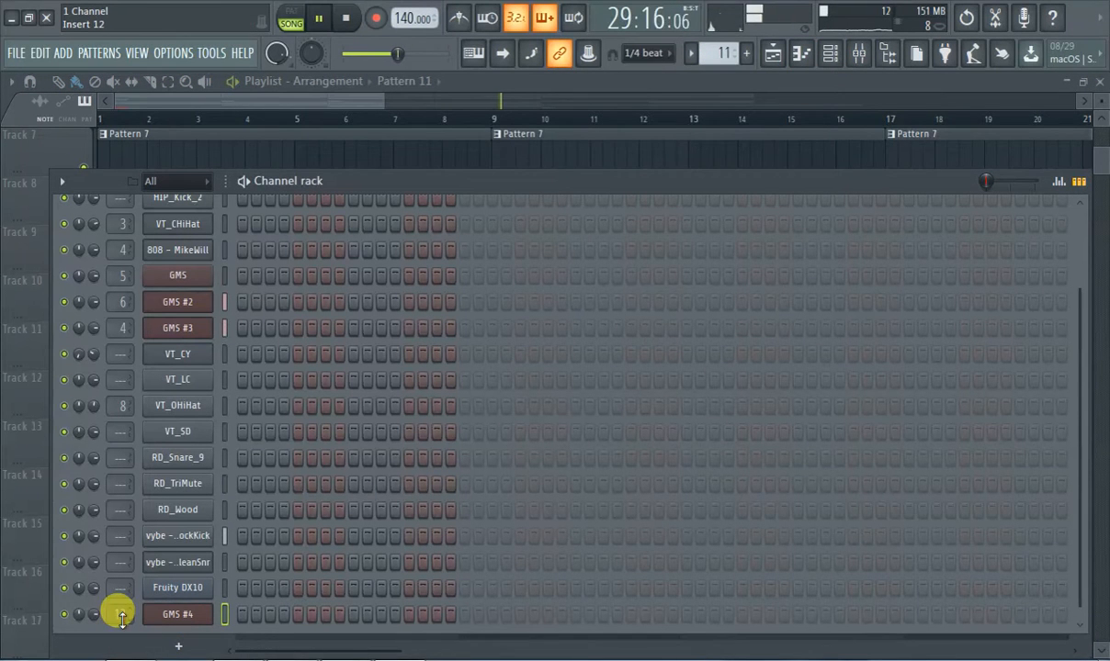
click(296, 114)
click(183, 116)
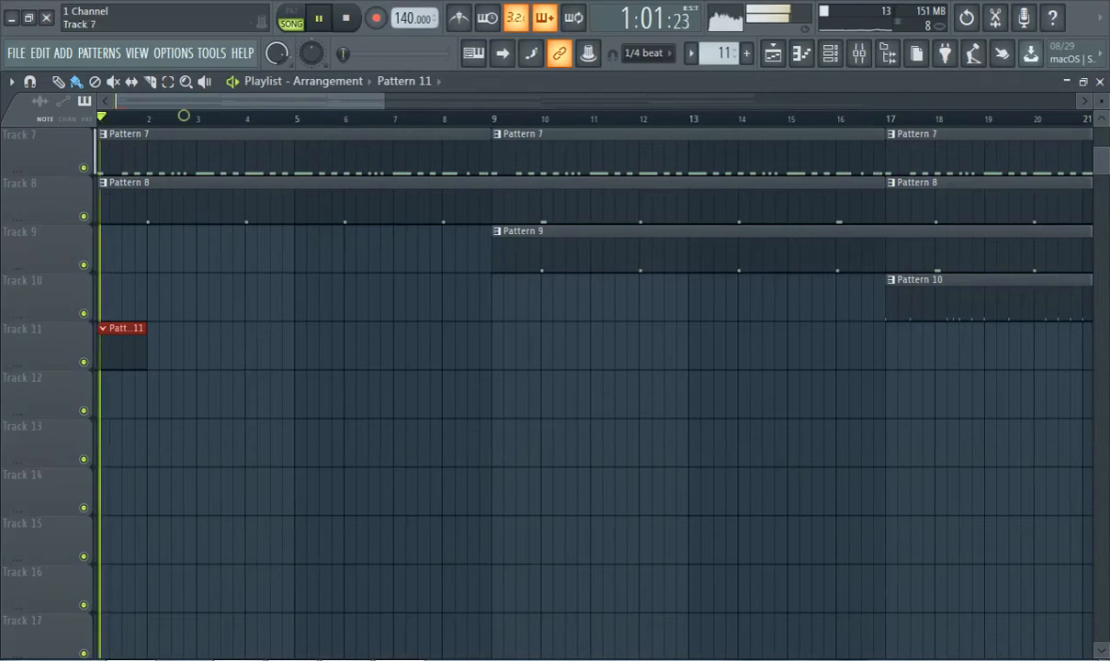
Step: Audition GMS #4 with Dirty Horse TE and Distant Signal LS, and settle on the Dreamer TE program
click(800, 52)
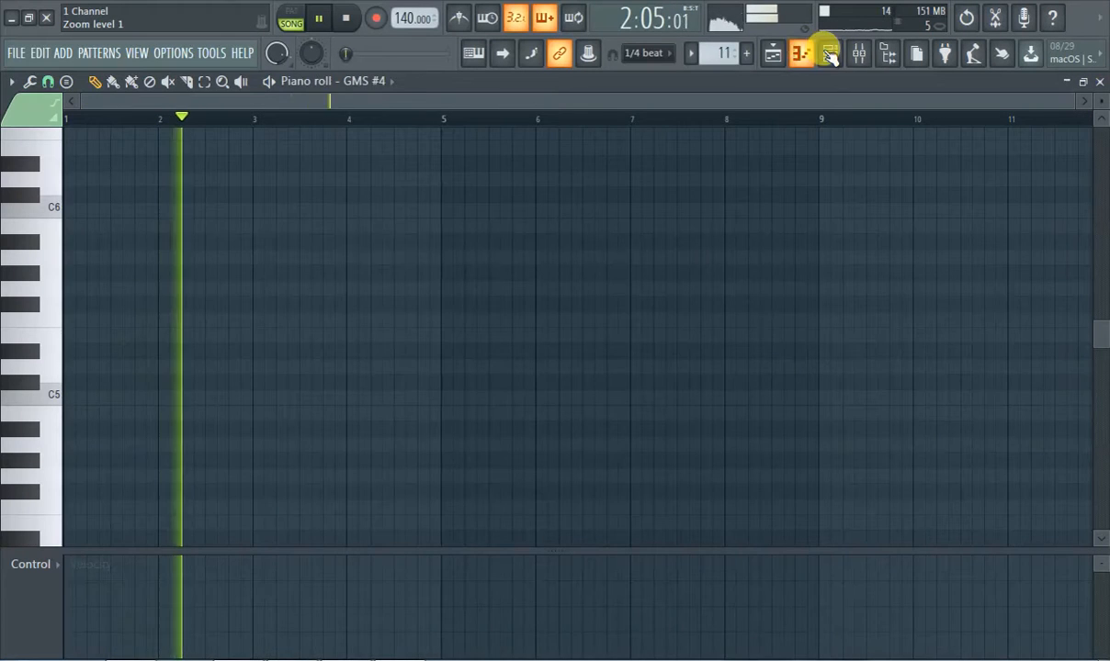
click(830, 53)
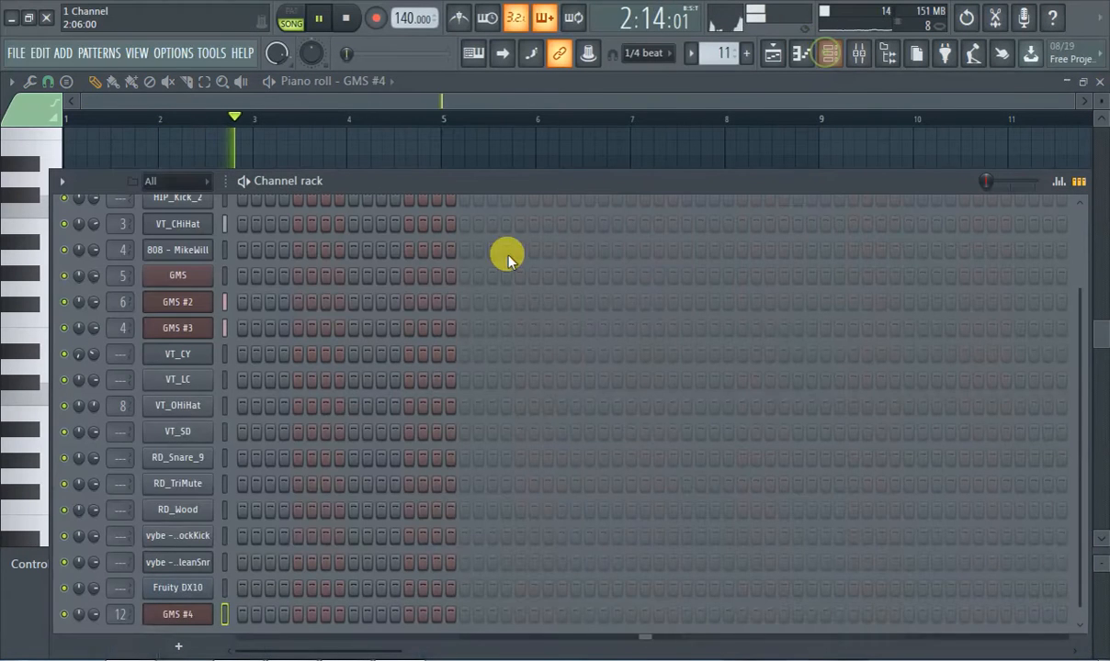
click(180, 615)
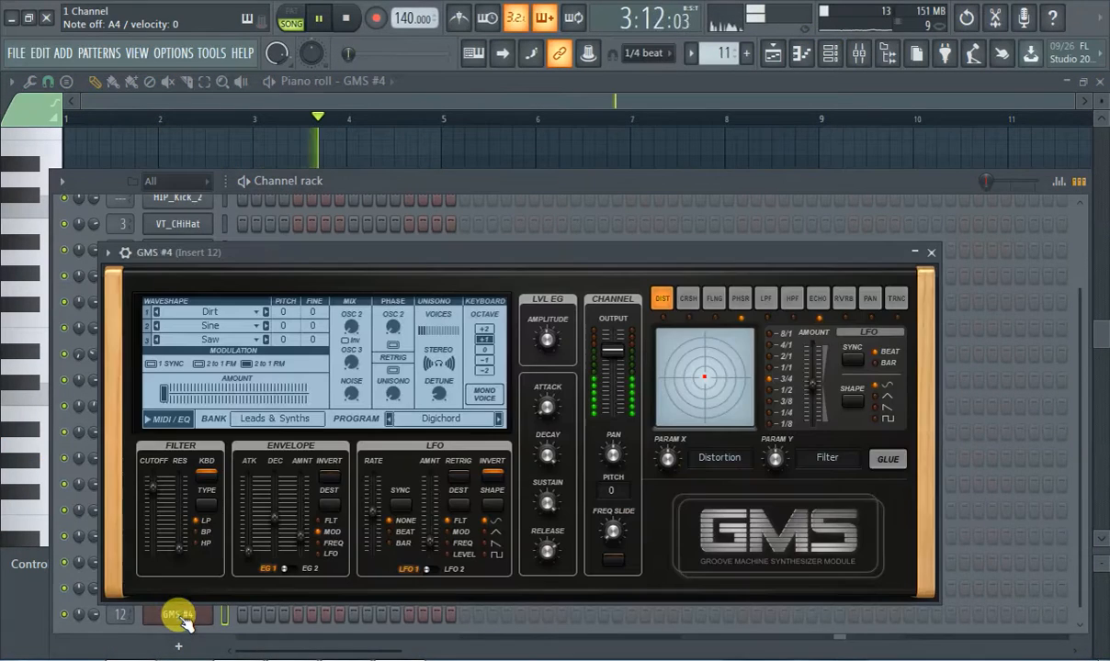
click(501, 422)
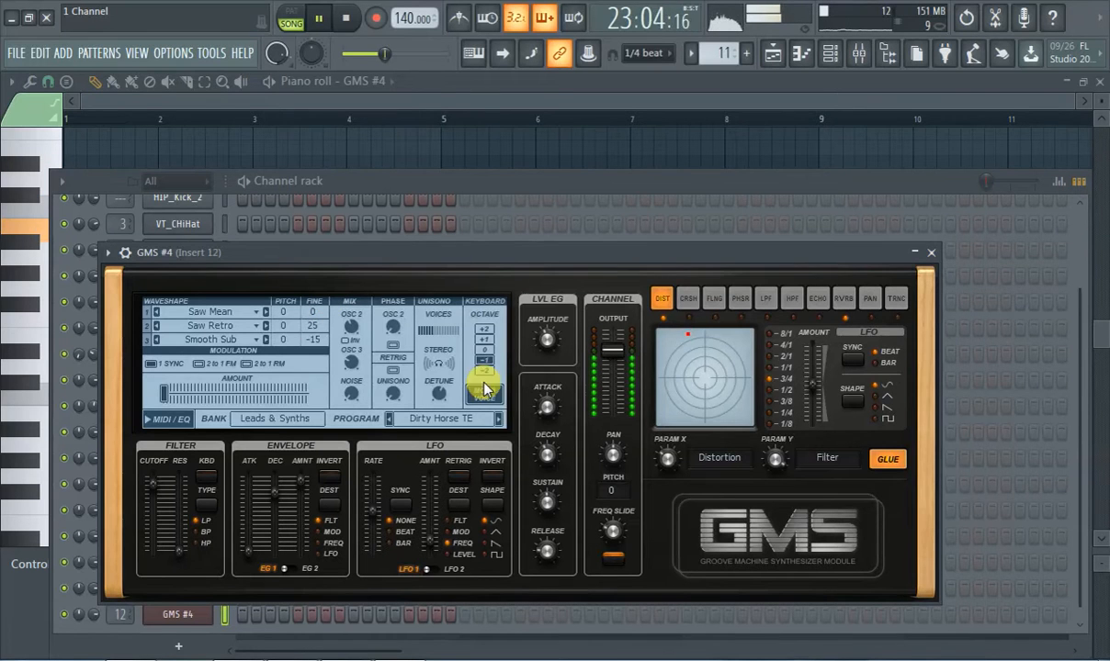
click(499, 420)
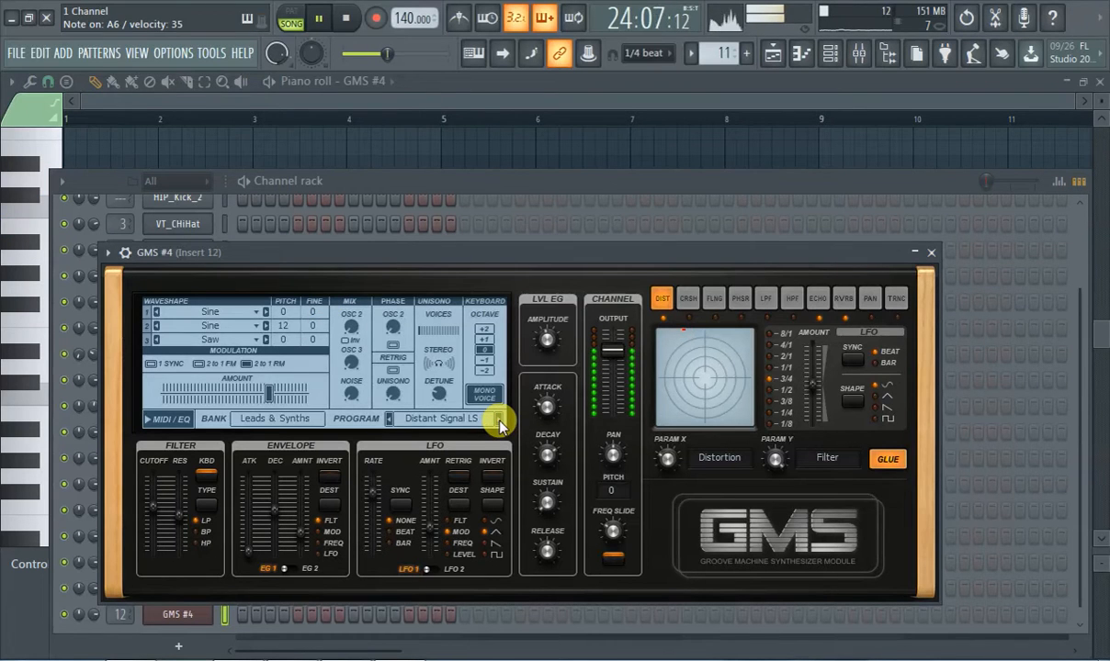
click(500, 421)
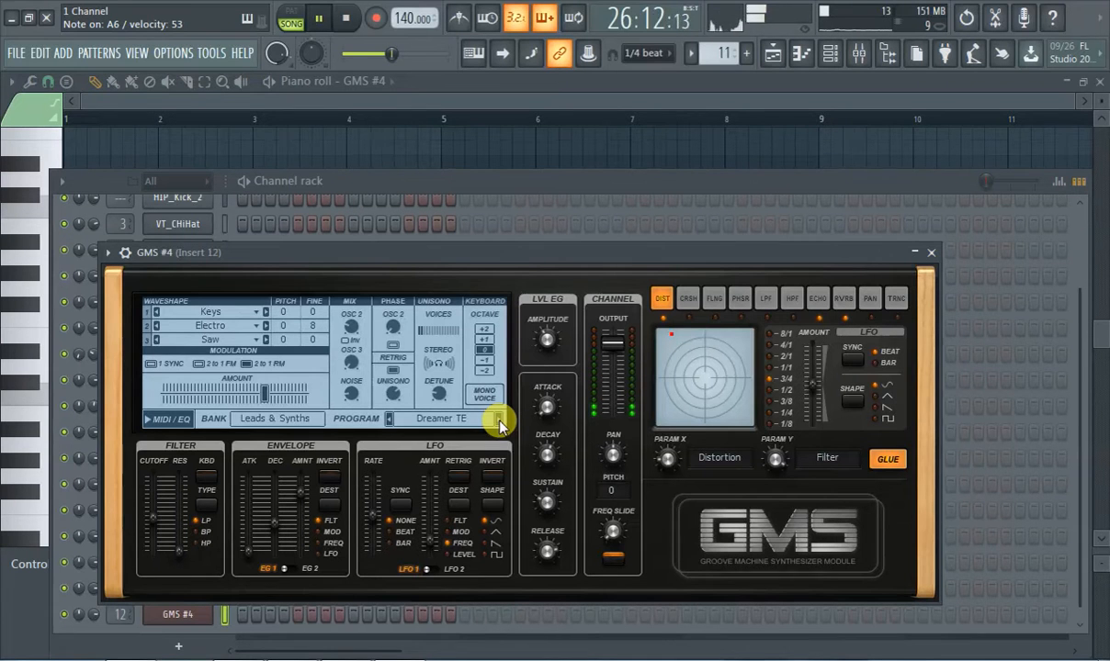
click(307, 108)
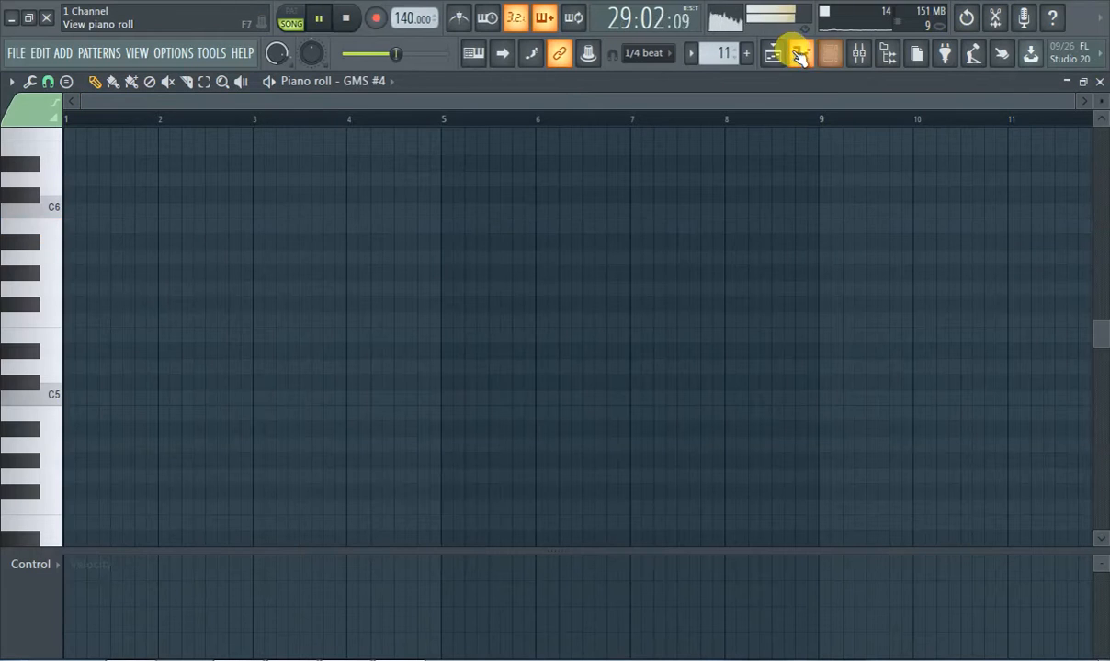
Step: Record a live GMS #4 melody into Pattern 11 in the playlist over 40 bars and end the recording
click(786, 56)
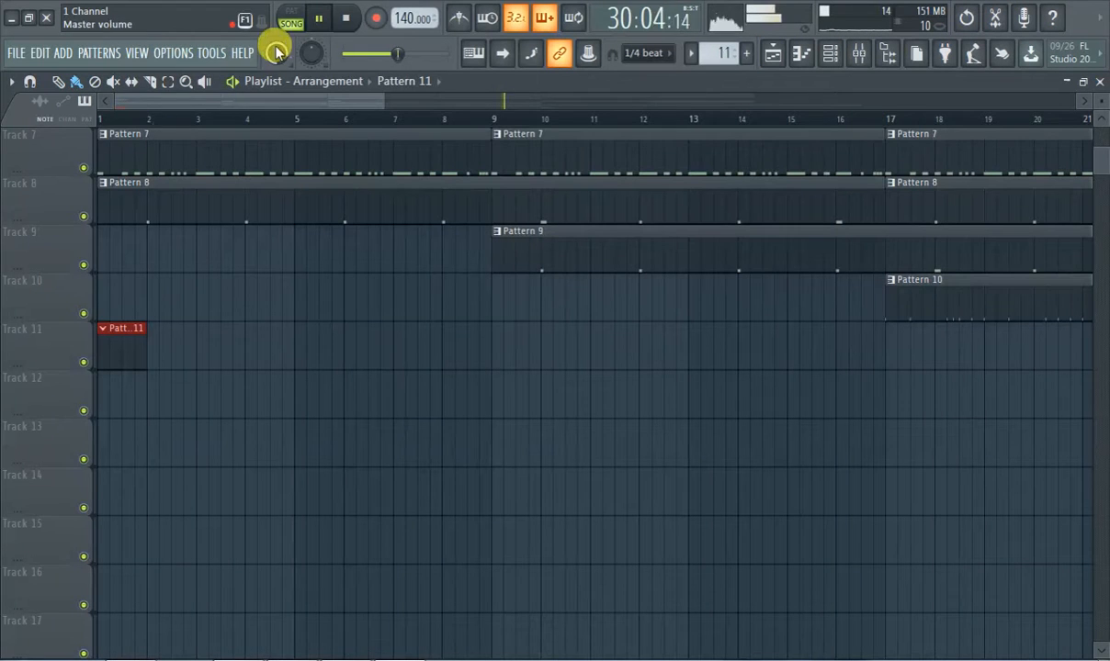
click(294, 18)
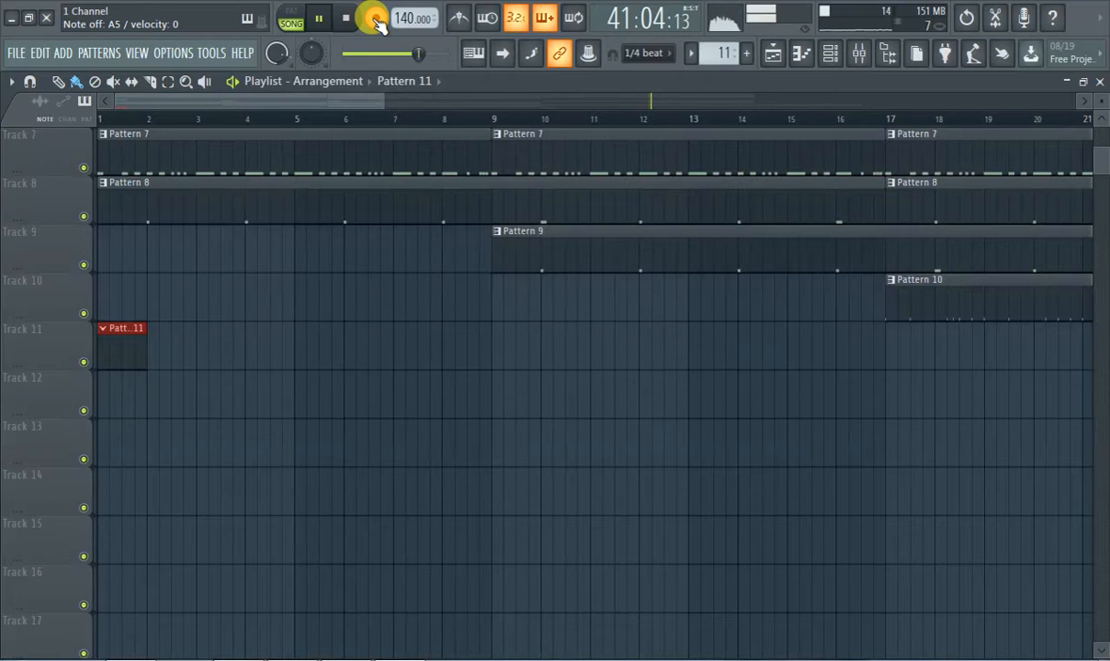
click(376, 20)
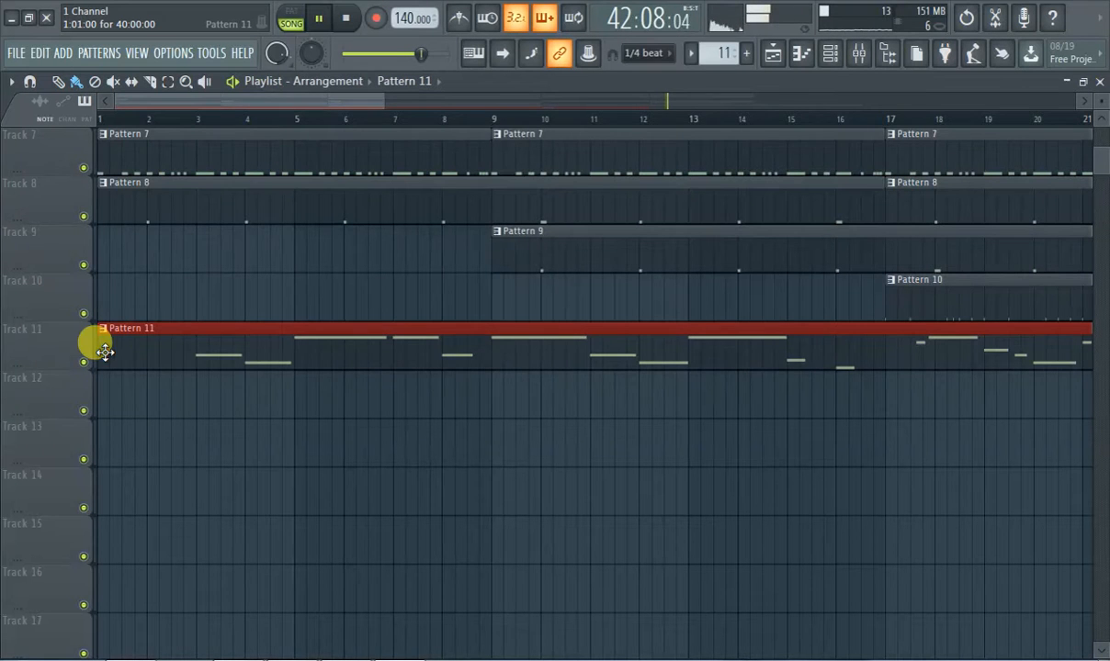
Step: Trim the start of the Pattern 11 clip to bar 33 and move the clip down to Track 12
drag(98, 358, 394, 381)
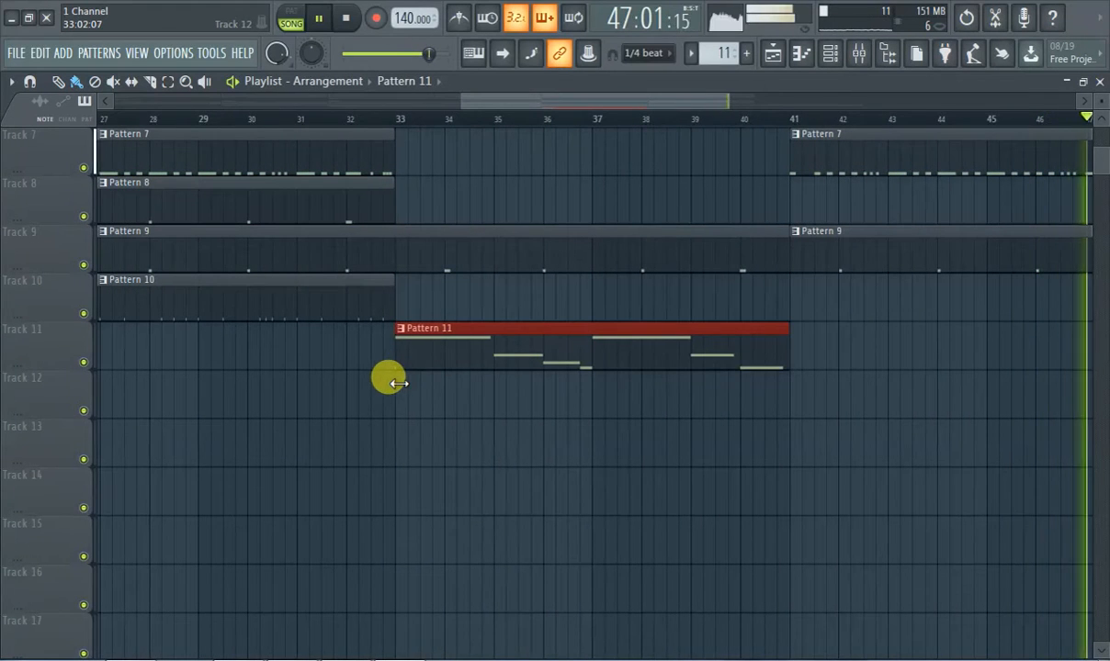
drag(462, 332, 452, 336)
drag(462, 383, 471, 399)
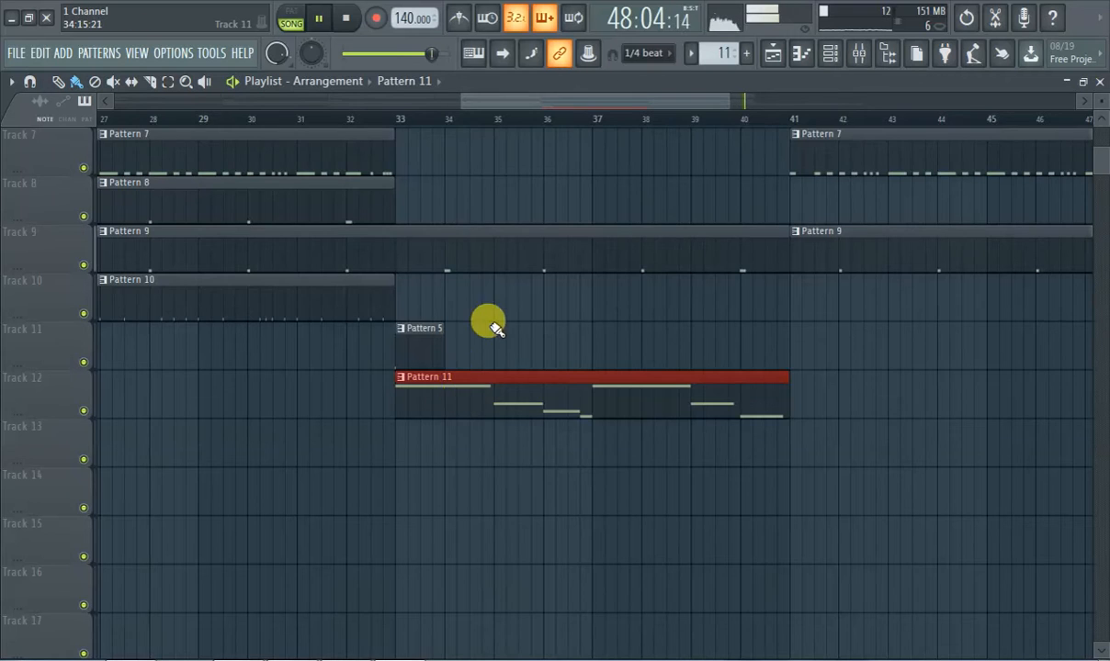
Step: Move the trimmed Pattern 11 clip along Track 12 so it starts at bar 49
scroll(551, 338, up, 4)
scroll(595, 346, down, 2)
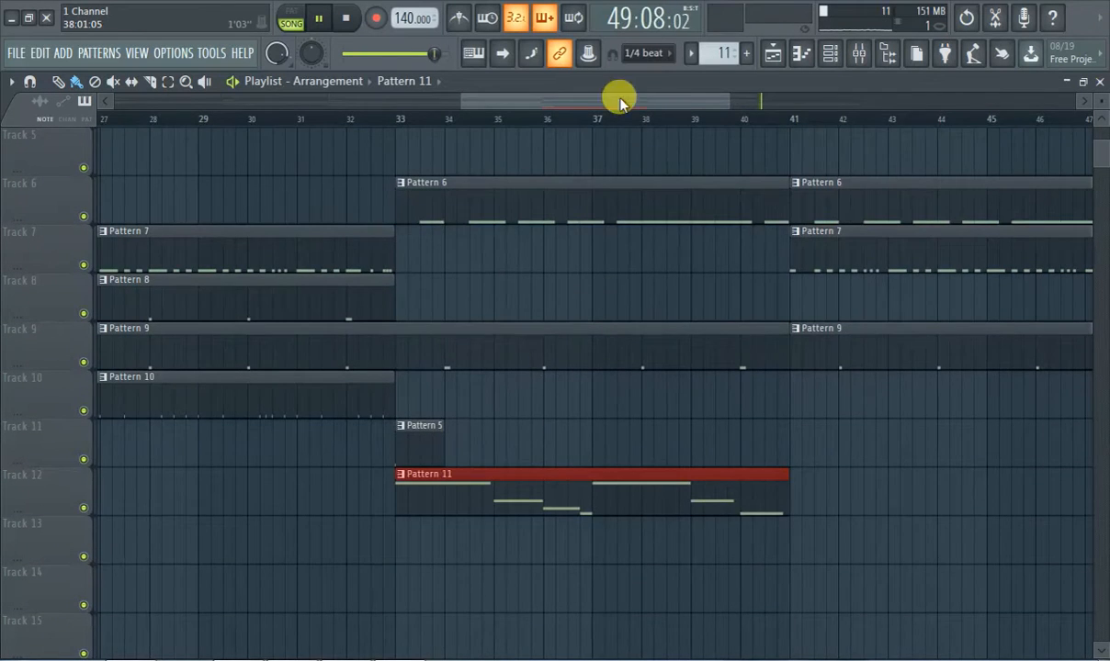
drag(639, 108, 755, 111)
scroll(719, 218, up, 4)
scroll(627, 286, down, 3)
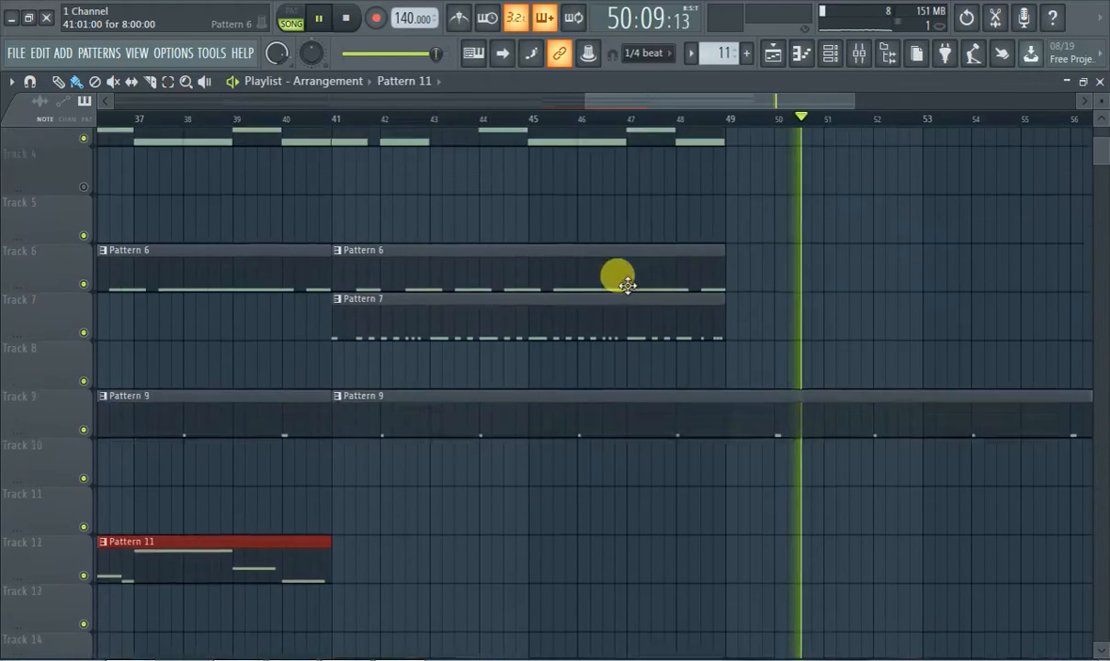
scroll(626, 285, down, 1)
drag(273, 524, 1093, 476)
drag(1087, 526, 1023, 567)
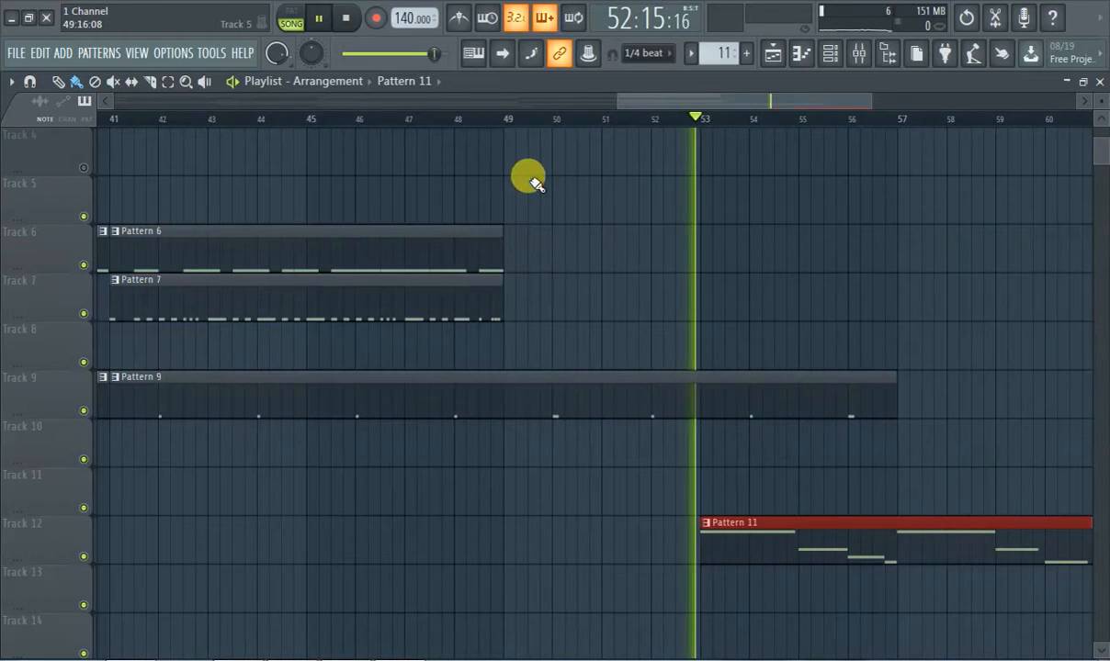
scroll(520, 178, up, 3)
scroll(646, 235, down, 3)
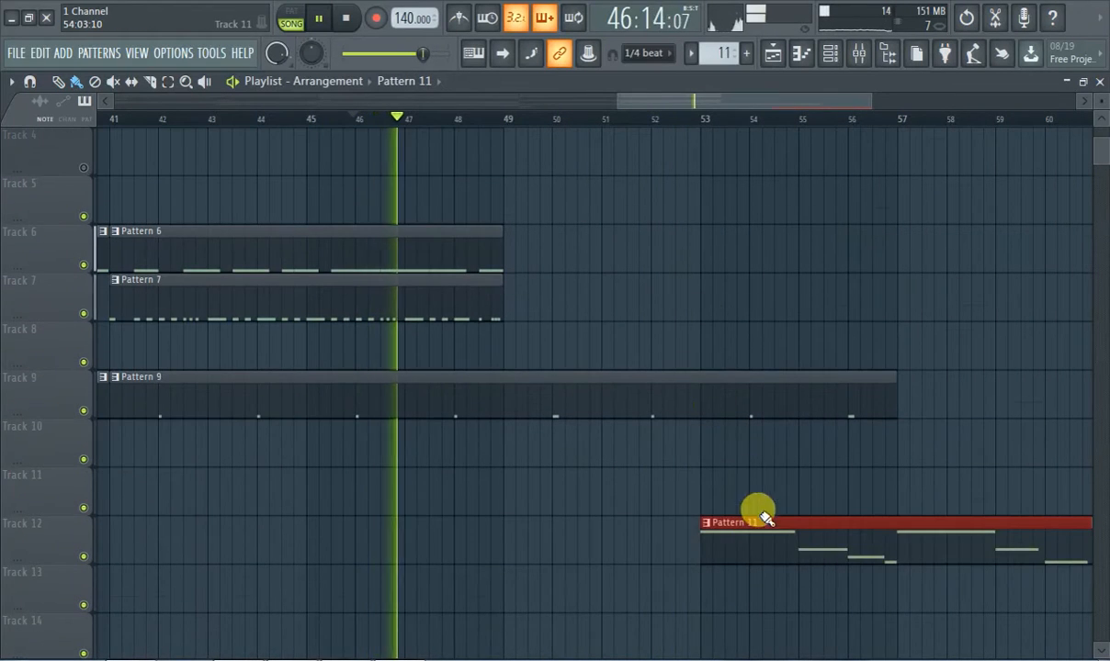
drag(618, 505, 561, 512)
Step: Add two more Pattern 1 clips on Track 1, one at bar 49 and one at bar 57
scroll(567, 511, up, 3)
click(471, 149)
click(511, 150)
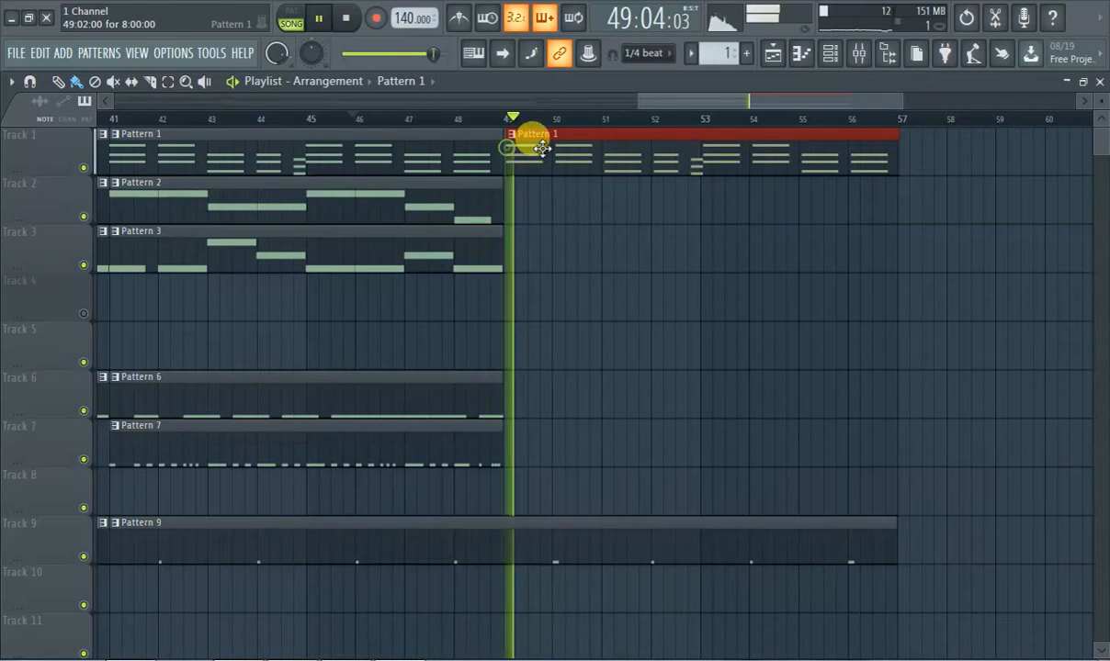
click(487, 181)
scroll(520, 174, down, 1)
scroll(521, 181, up, 1)
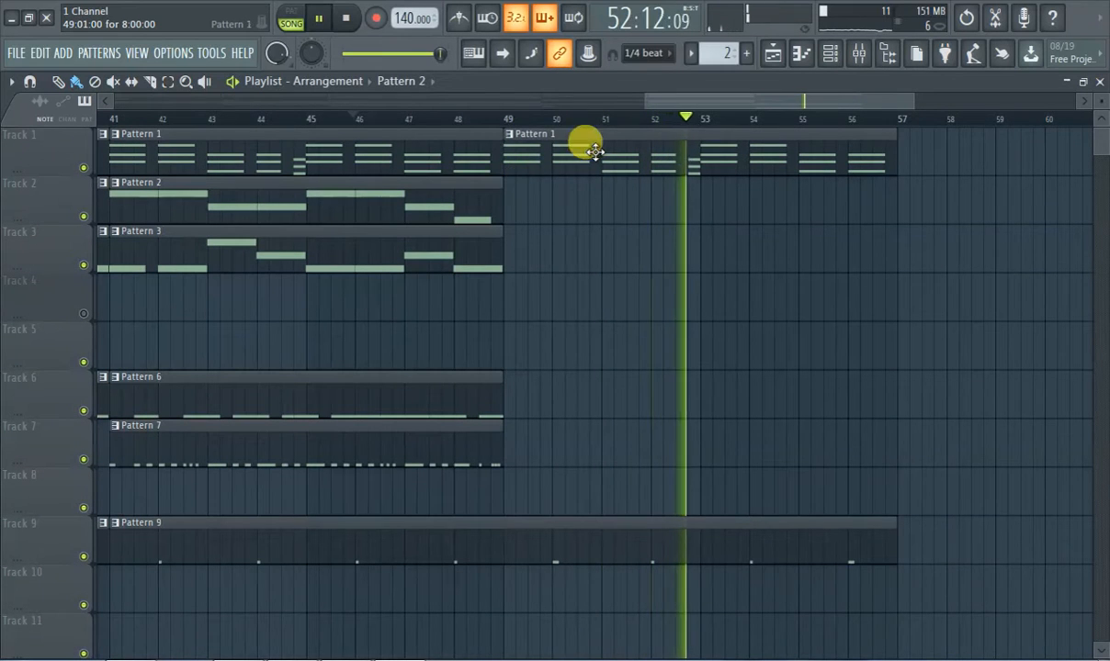
click(554, 164)
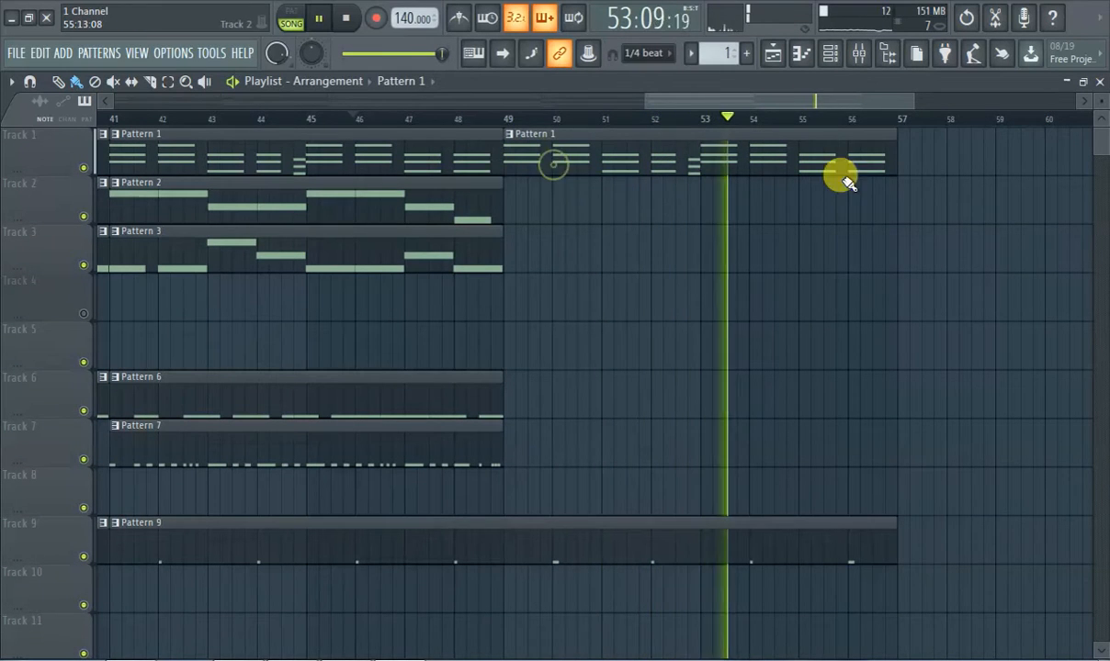
click(917, 149)
Step: Add a Pattern 11 clip on Track 12 and a Pattern 7 clip on Track 7, both starting at bar 57
scroll(790, 266, down, 3)
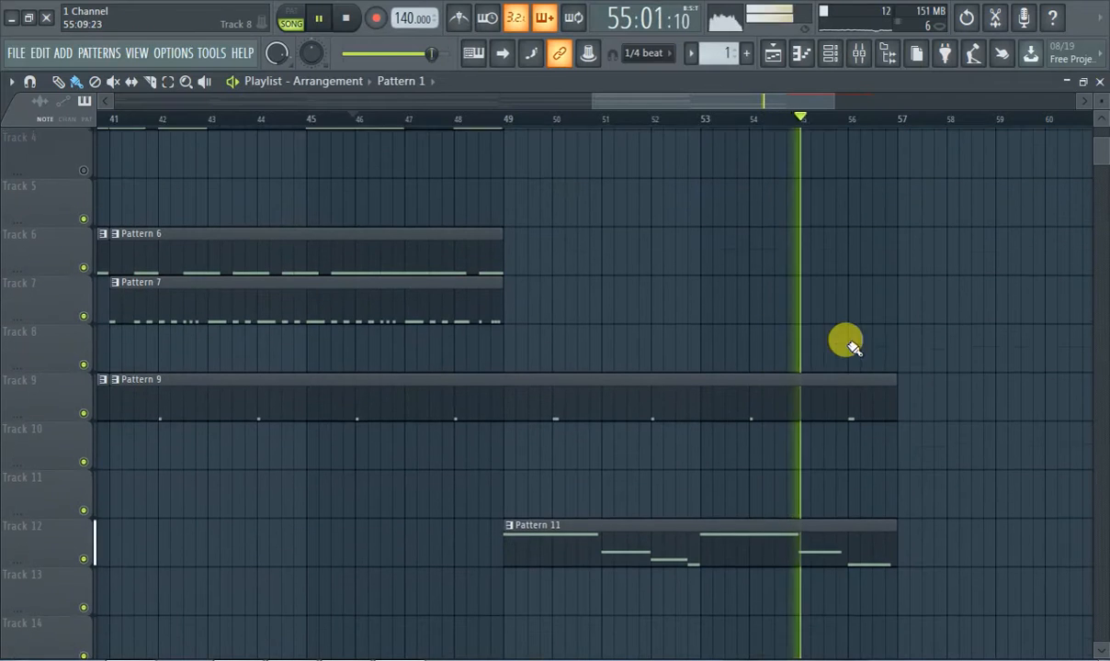
click(834, 496)
click(885, 533)
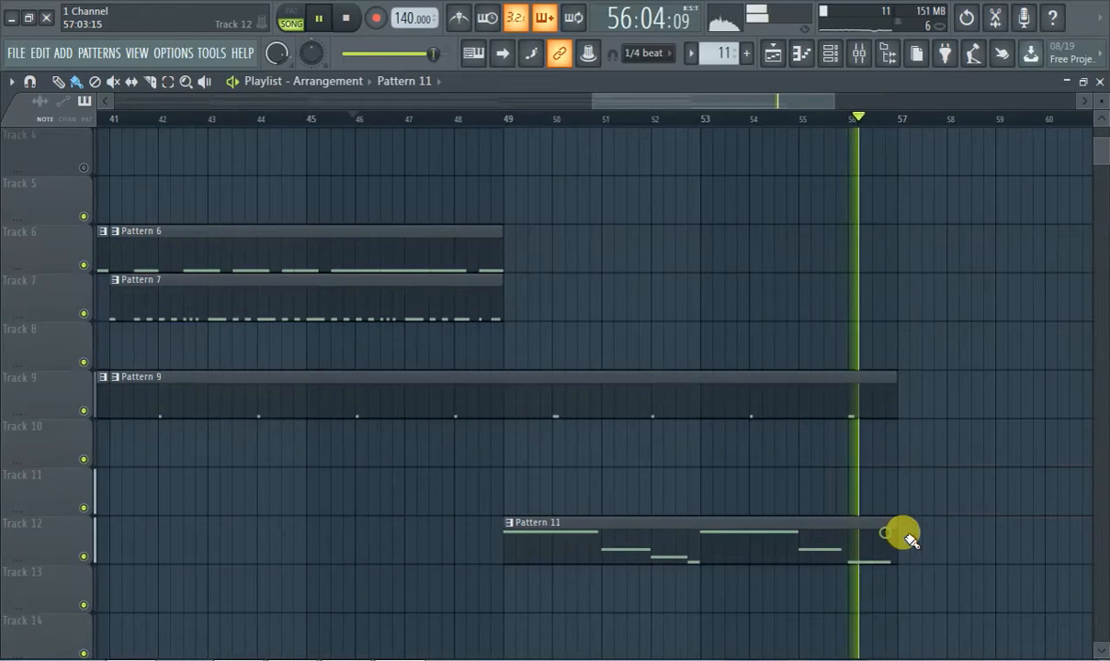
click(912, 535)
scroll(680, 441, up, 3)
scroll(684, 448, up, 1)
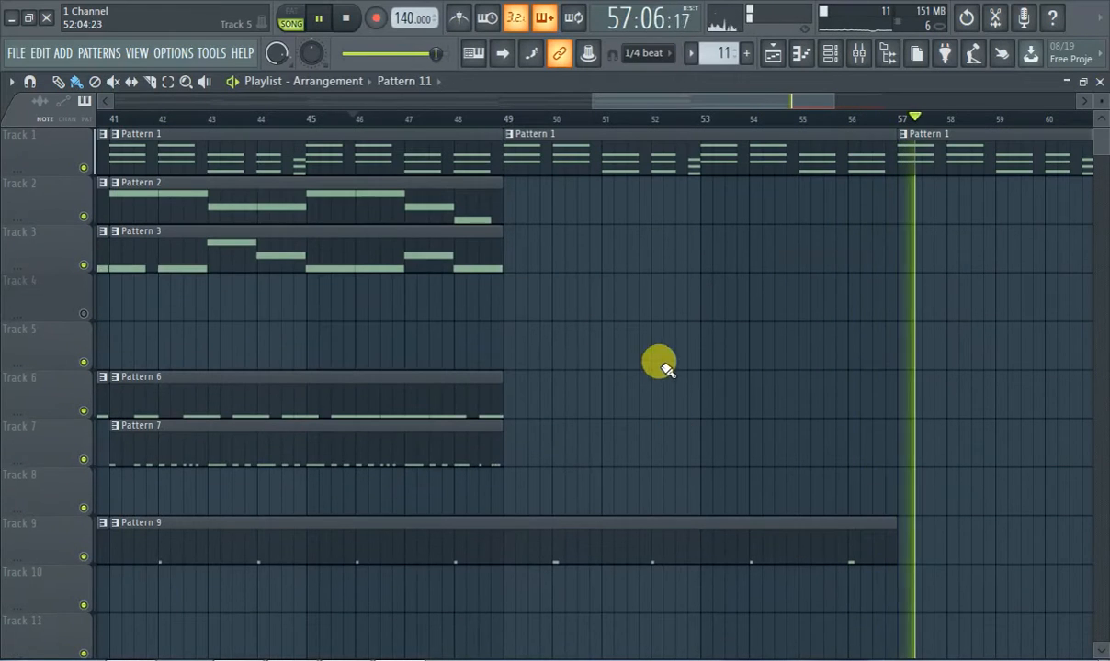
click(461, 425)
click(907, 448)
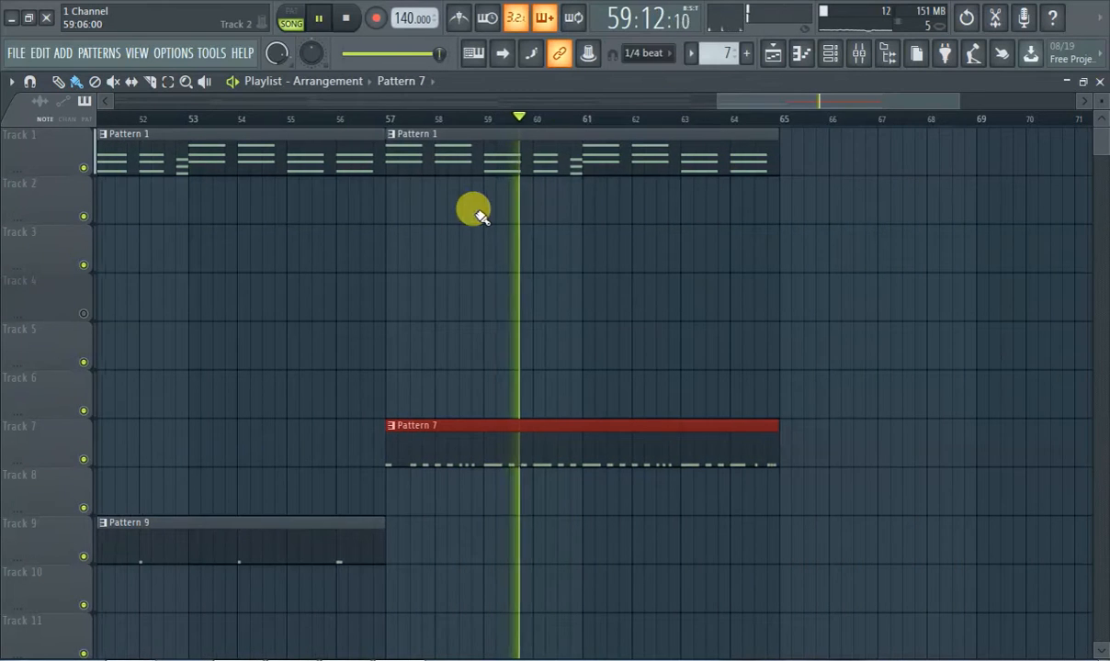
Step: Repeat Pattern 1, Pattern 7 and Pattern 11 at bar 65 on Tracks 1, 7 and 12
scroll(560, 292, down, 3)
scroll(611, 306, up, 3)
click(664, 156)
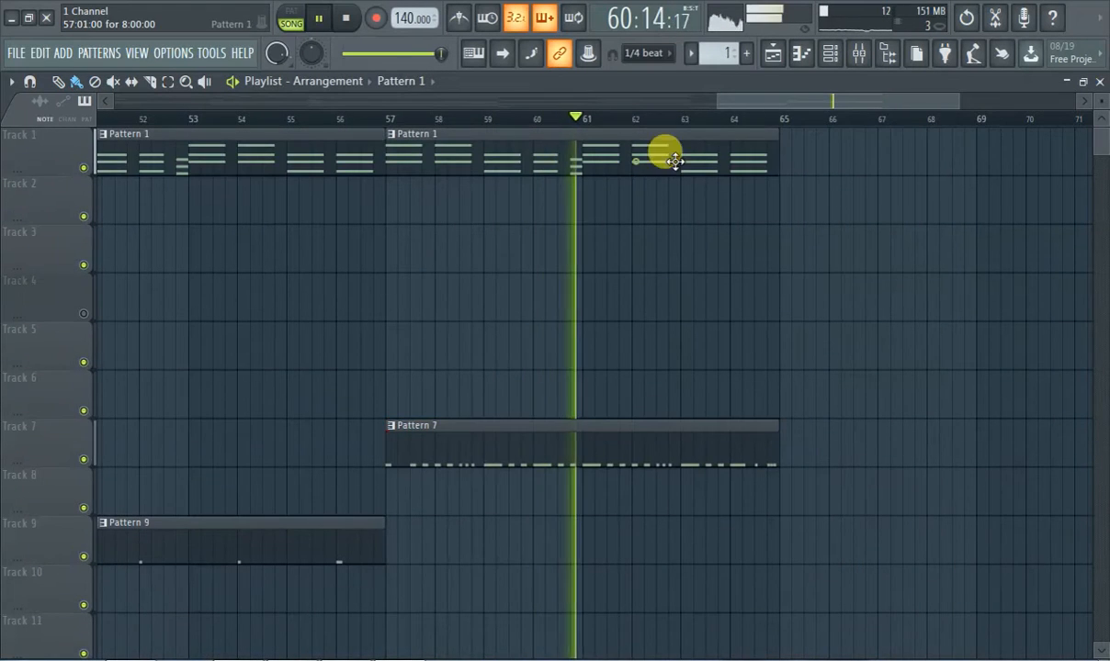
click(788, 154)
click(746, 430)
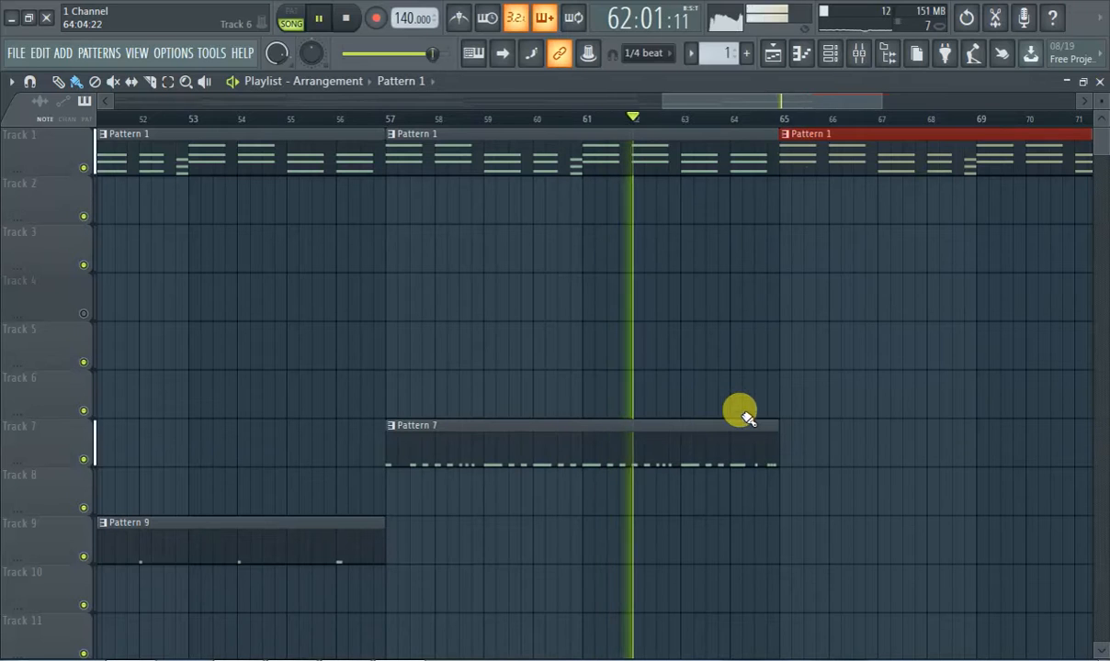
click(808, 428)
scroll(799, 464, down, 3)
click(738, 542)
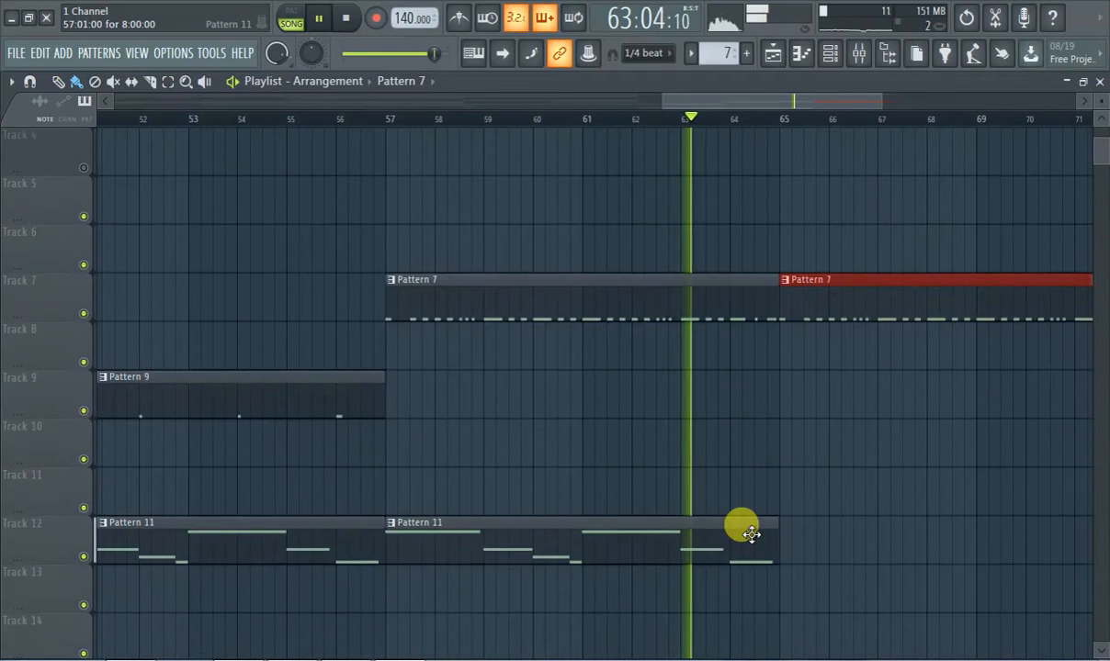
click(795, 529)
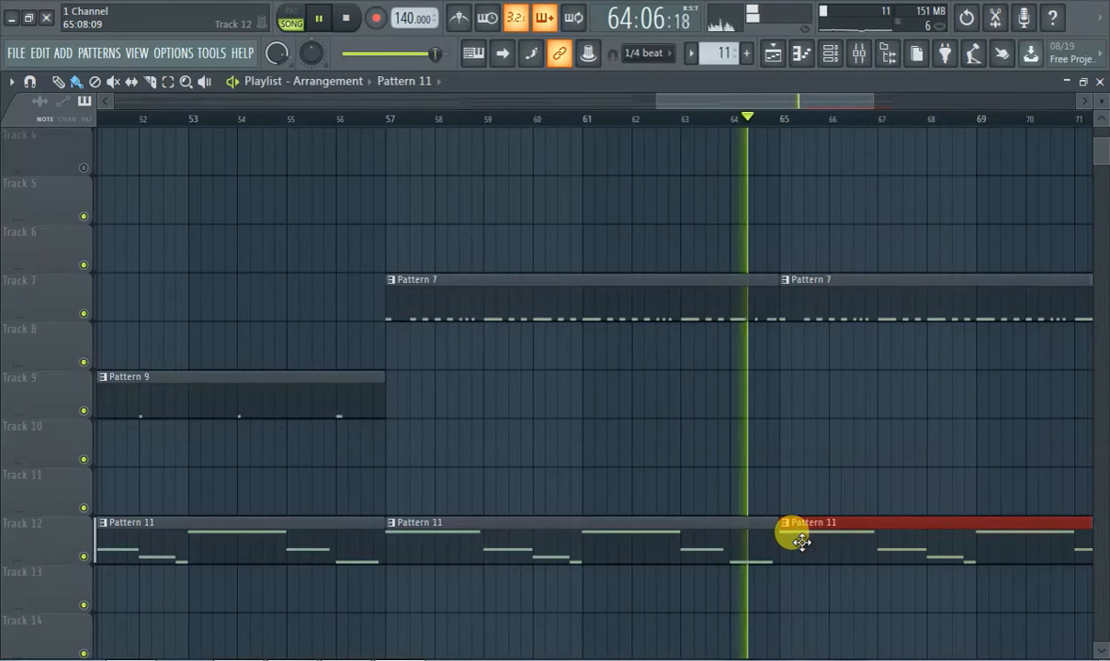
Step: Pick Pattern 10 from its earlier clip and place a copy on Track 8 at bar 65
drag(726, 99, 448, 153)
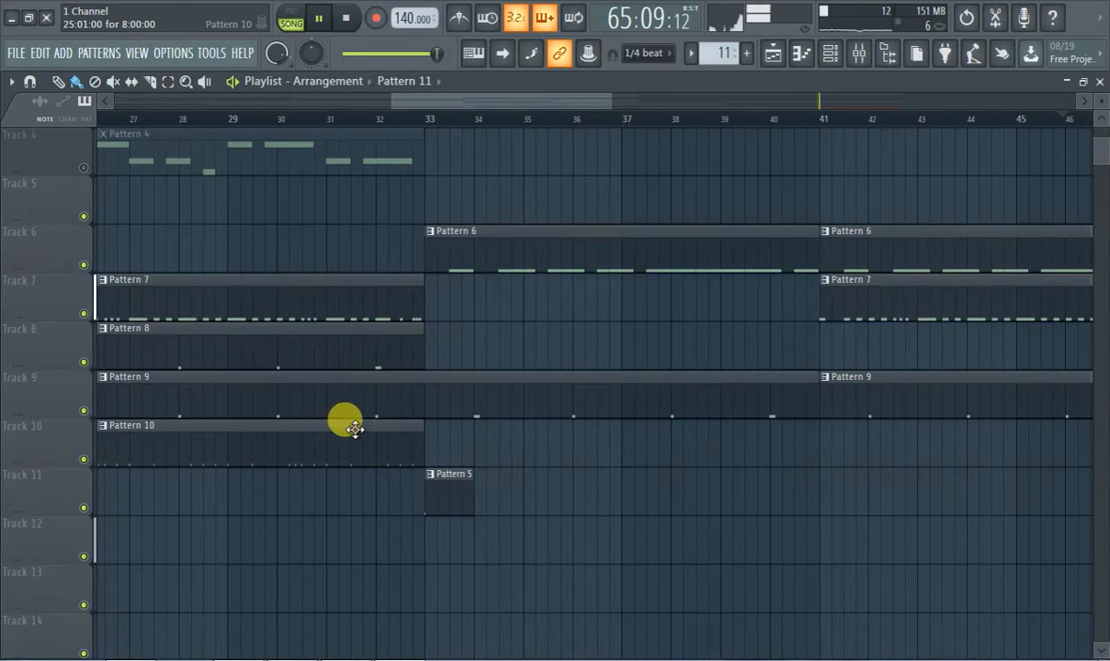
drag(445, 105, 743, 143)
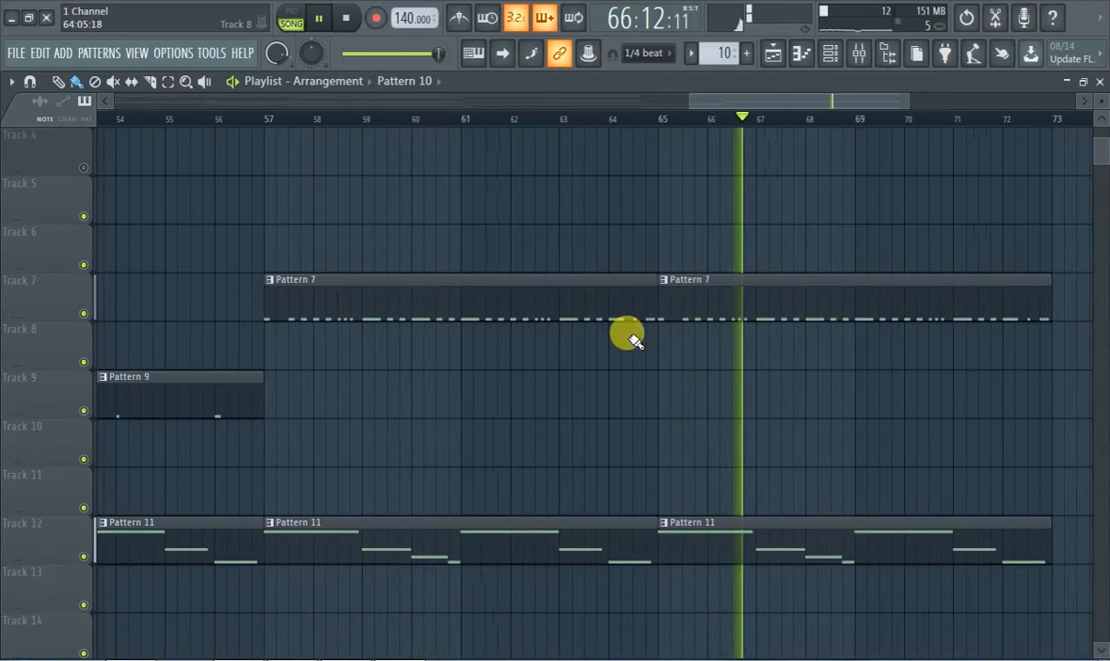
click(657, 347)
scroll(999, 349, up, 3)
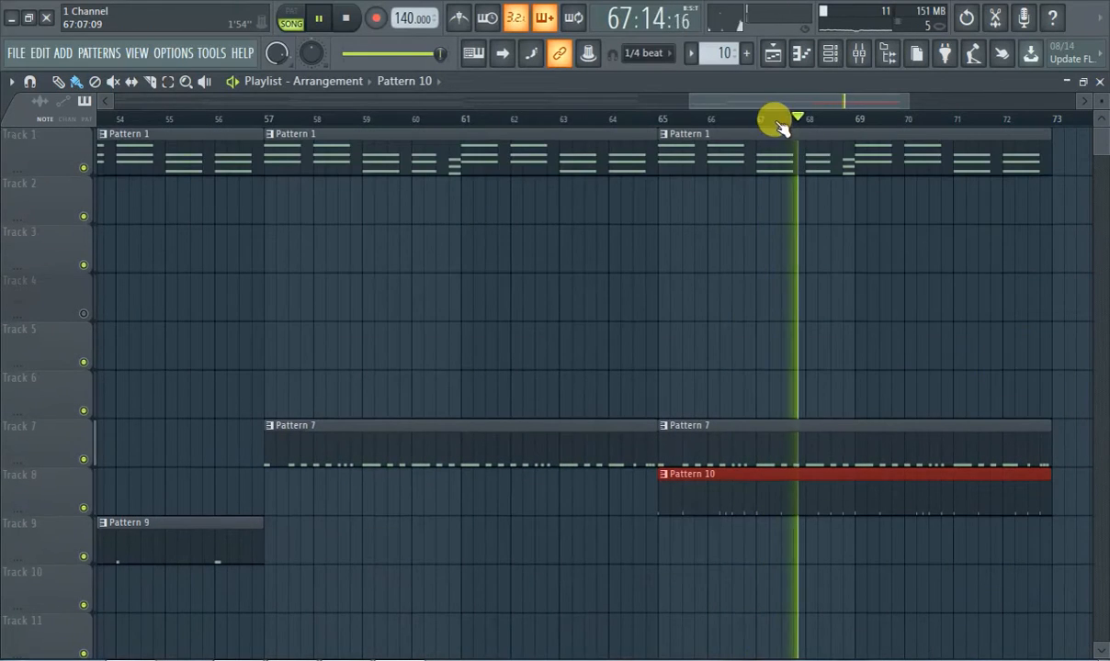
Step: Create an automation clip for the master volume
drag(770, 100, 796, 112)
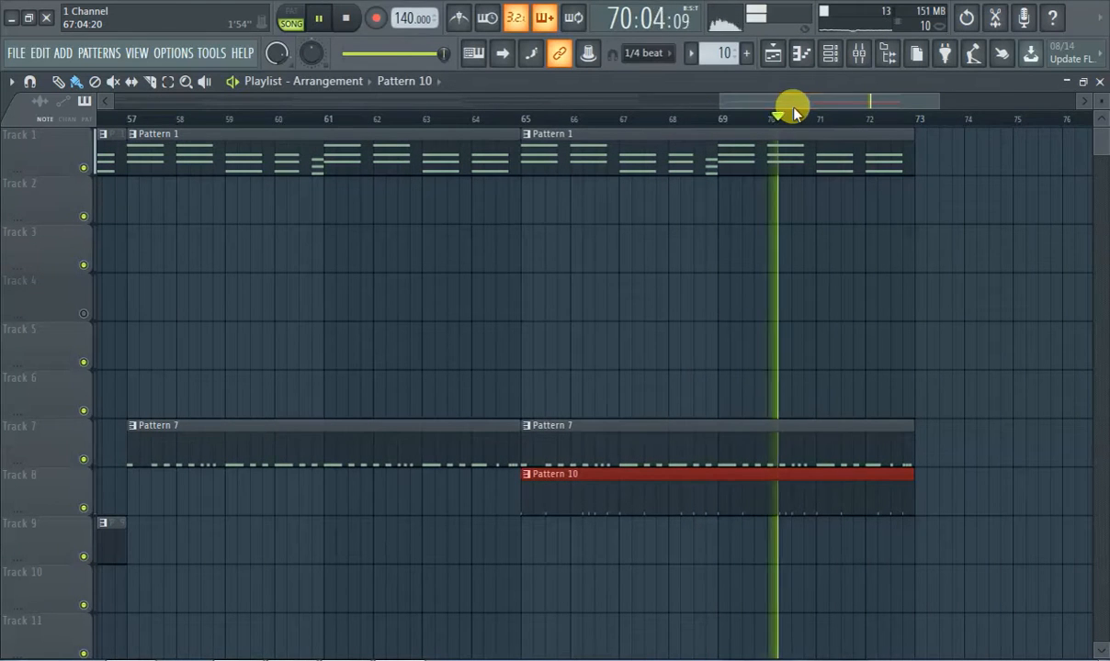
right_click(277, 54)
click(335, 176)
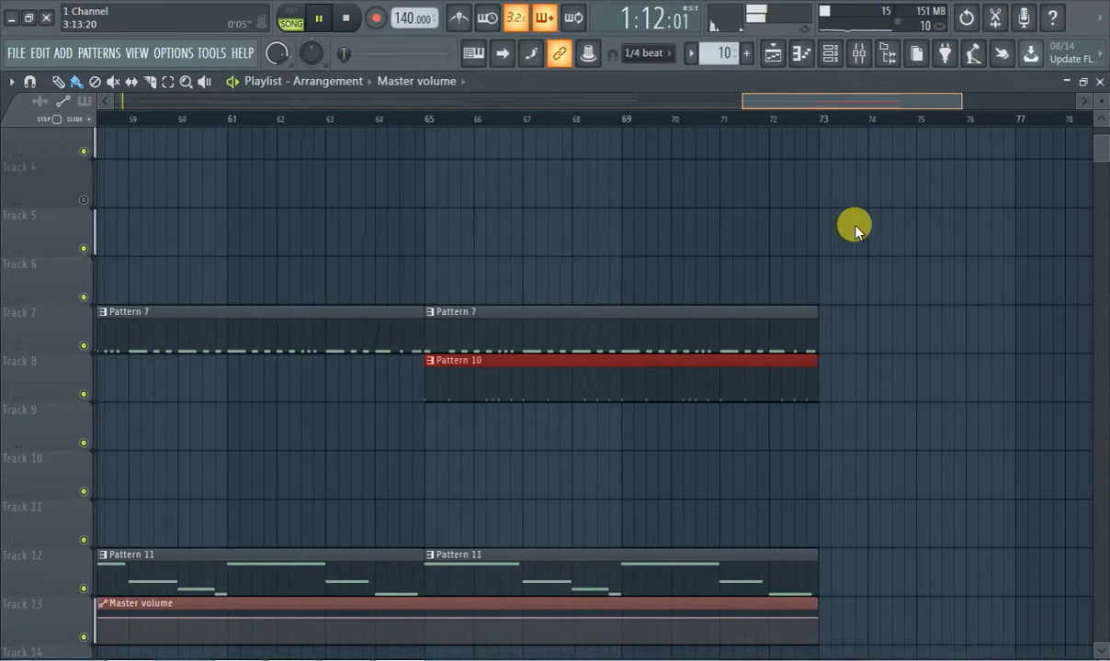
Step: Shape the master volume automation into a curved fade-out from bar 69 to zero at bar 73, ending the clip there
drag(856, 227, 835, 235)
scroll(634, 485, up, 2)
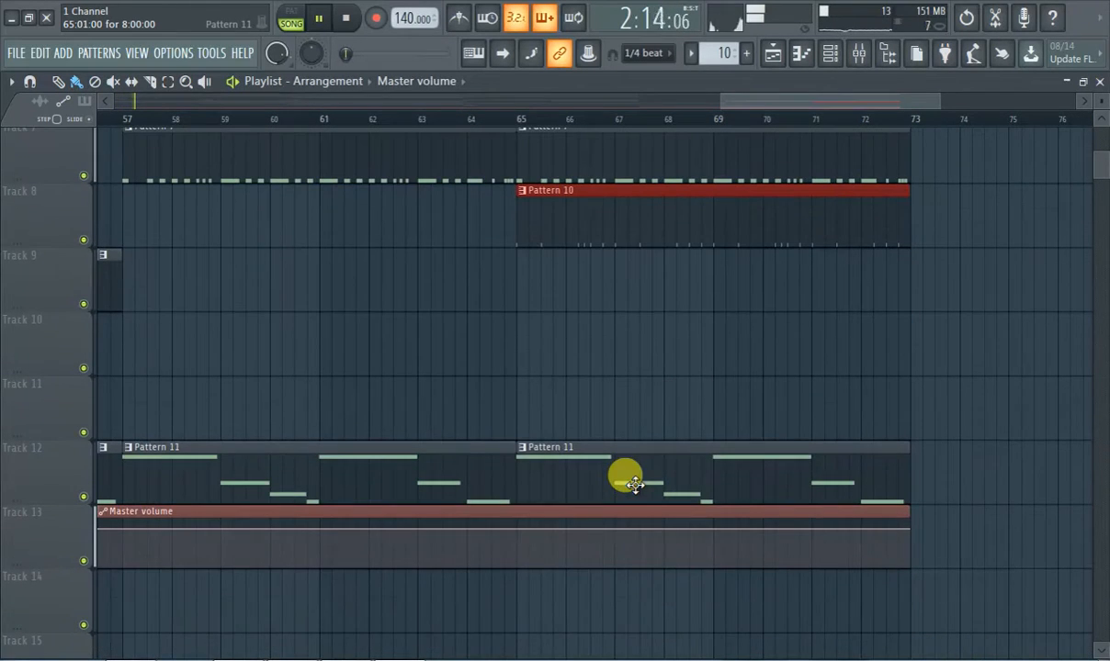
scroll(565, 497, up, 3)
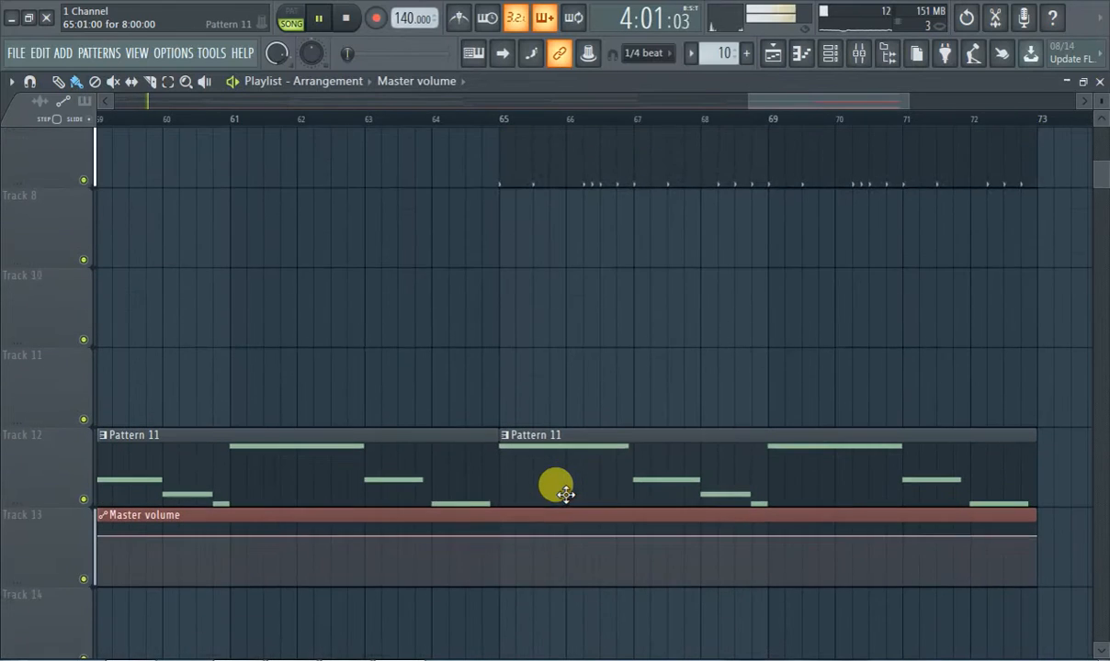
right_click(768, 547)
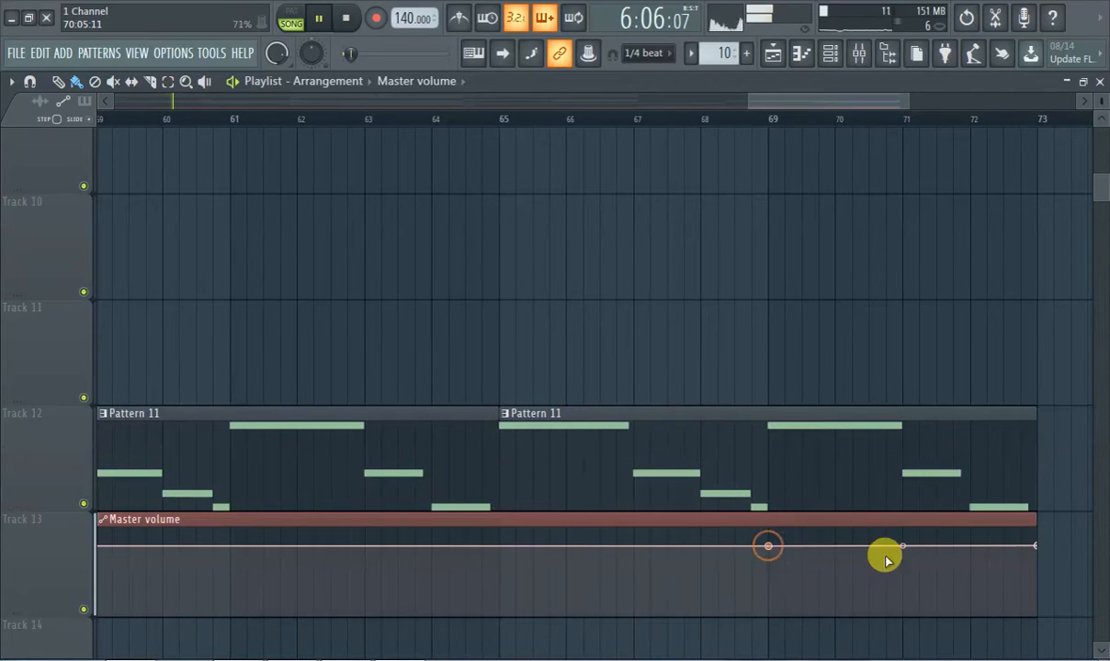
drag(1034, 521, 1037, 616)
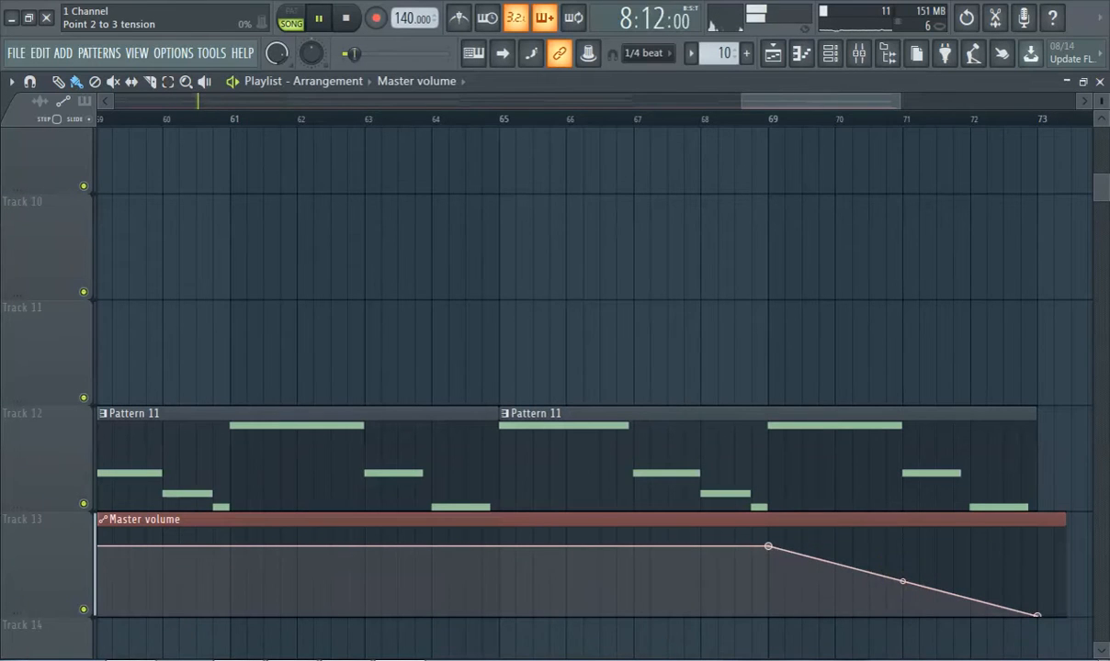
drag(1060, 522, 1048, 525)
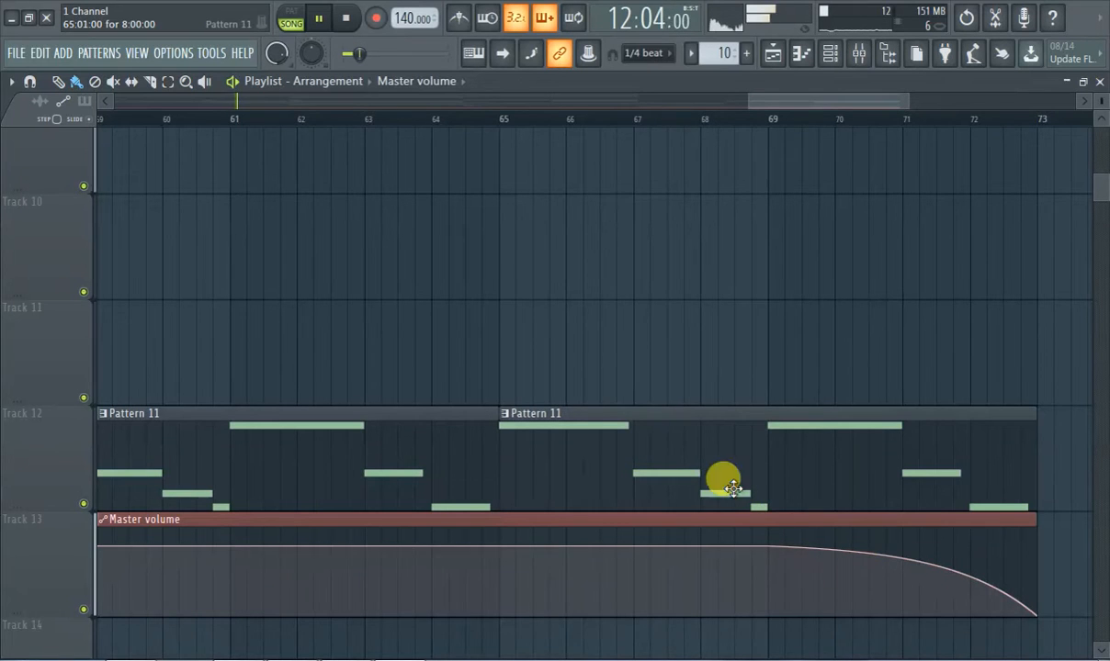
Step: Bring up the mixer track of Pattern 11's GMS #4 channel and create an automation clip for the Insert 12 volume
scroll(600, 346, up, 3)
scroll(602, 367, down, 4)
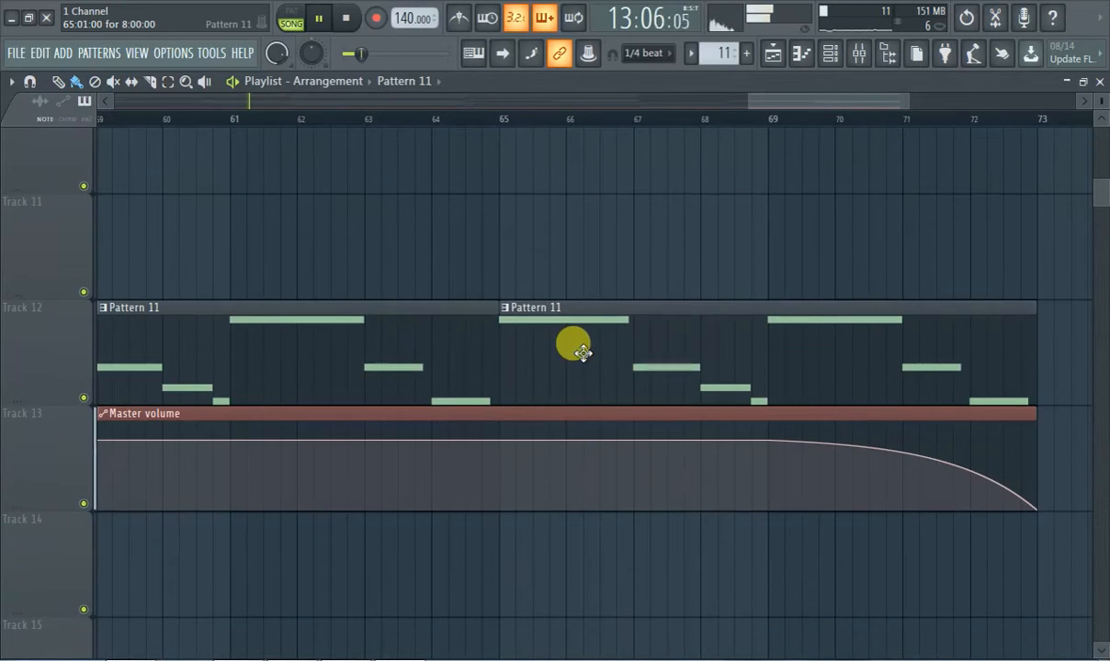
double_click(582, 353)
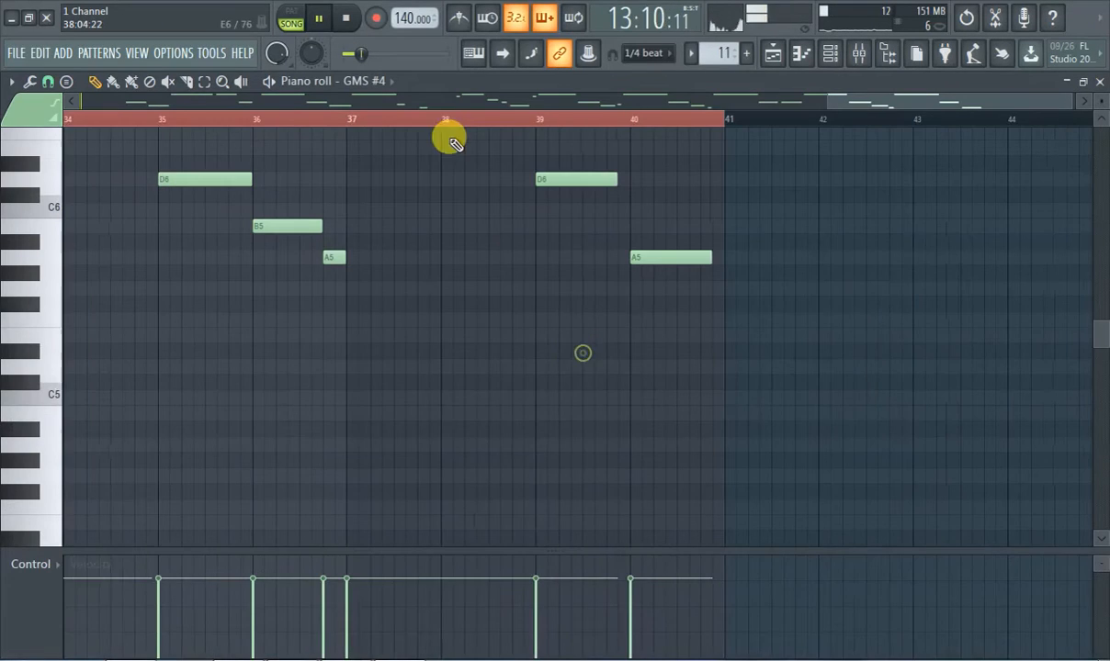
click(802, 55)
click(801, 55)
click(858, 54)
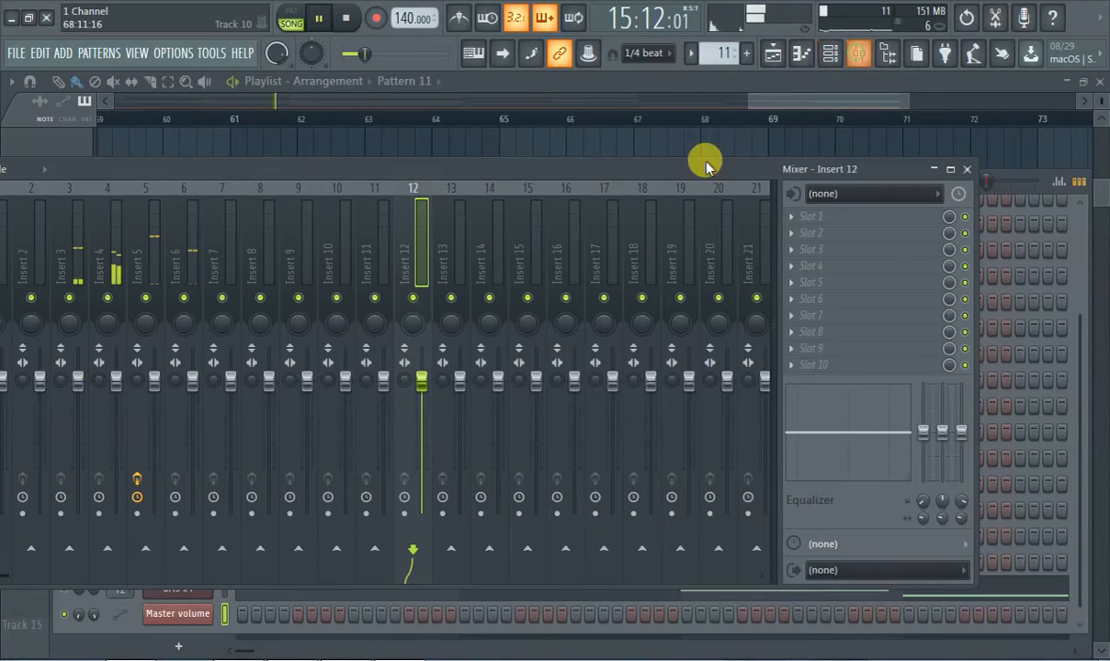
right_click(420, 407)
click(458, 506)
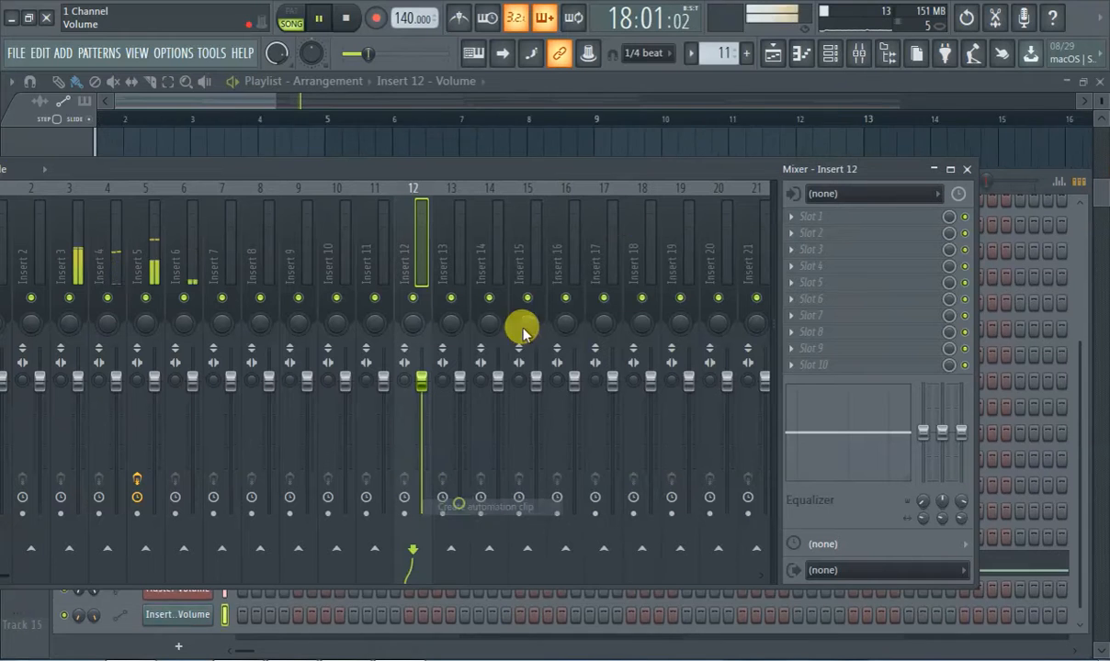
Step: Shape the Insert 12 volume automation on Track 14 into a curved fade-out from bar 65 to zero at bar 73
drag(230, 112, 854, 213)
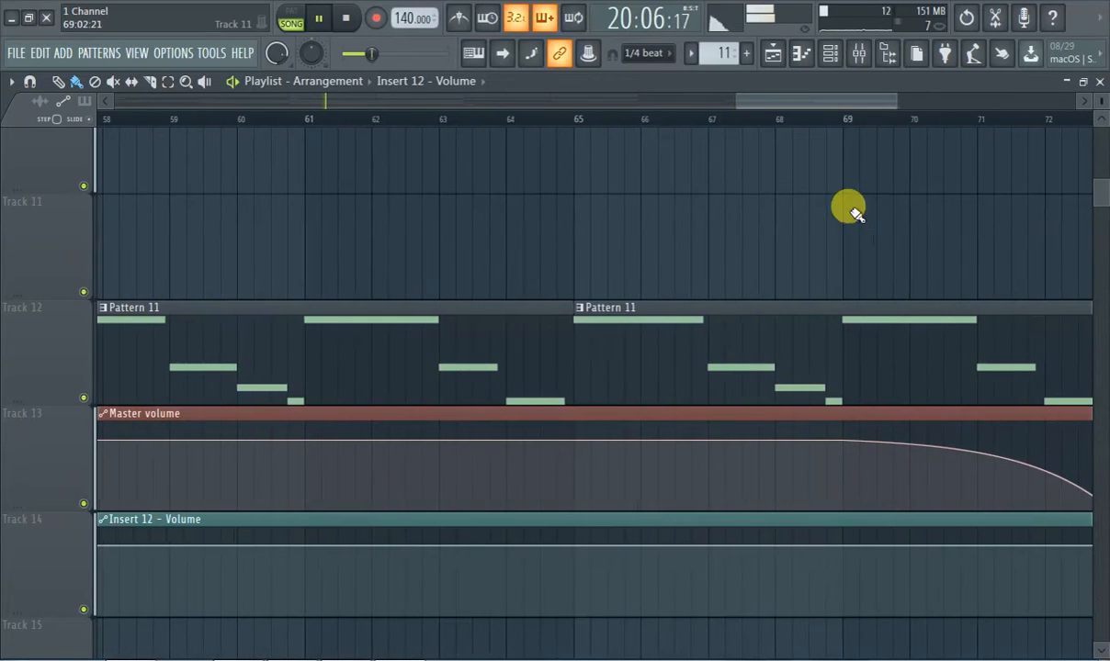
scroll(741, 338, down, 3)
scroll(696, 432, up, 4)
scroll(688, 428, down, 3)
scroll(633, 432, down, 3)
scroll(672, 360, up, 2)
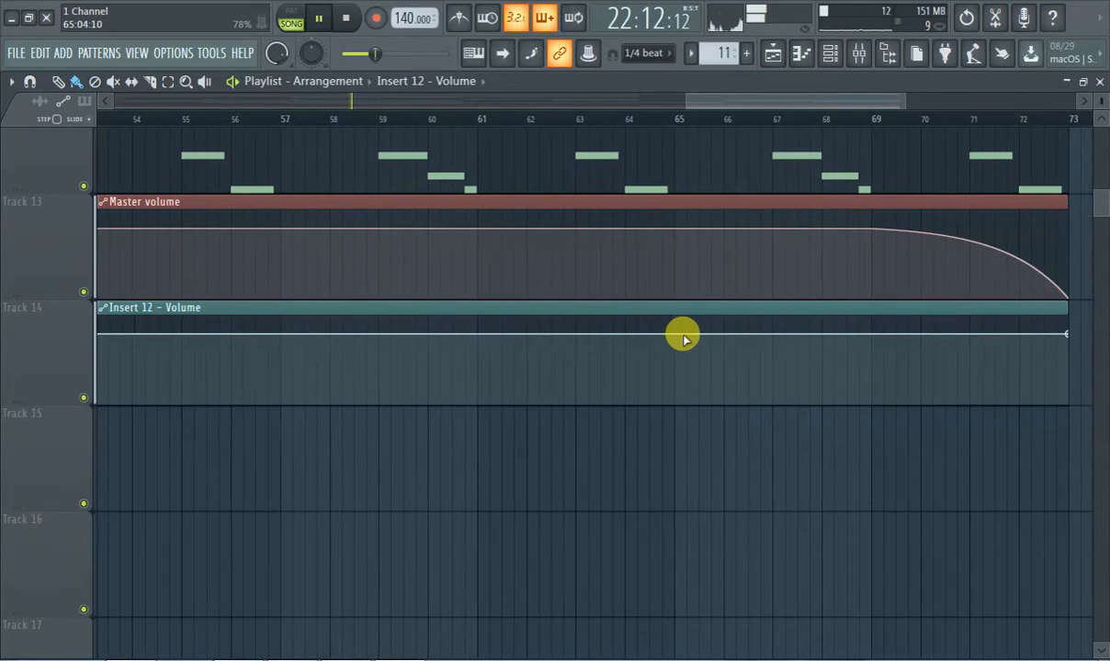
right_click(675, 334)
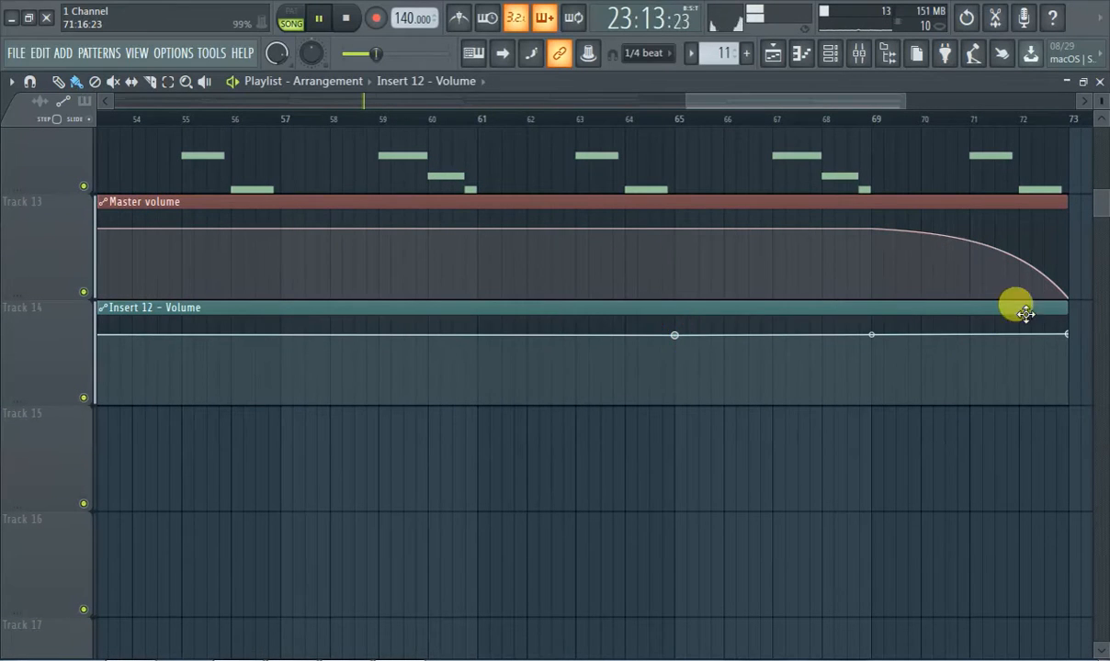
click(1082, 310)
right_click(1089, 313)
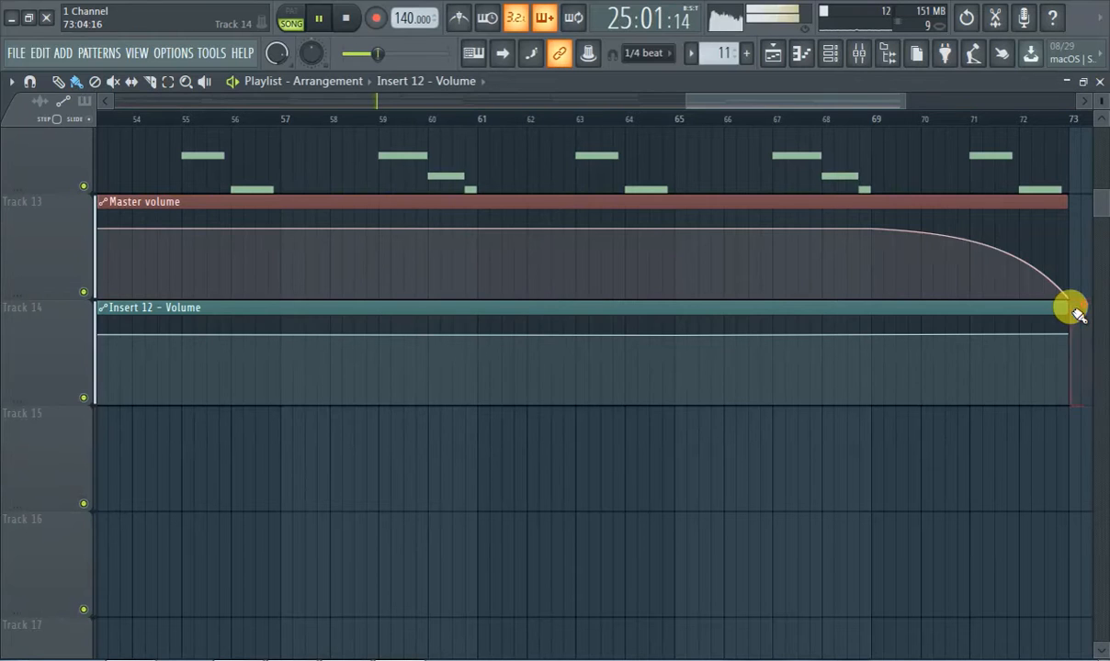
drag(1072, 335, 1060, 401)
drag(867, 364, 876, 366)
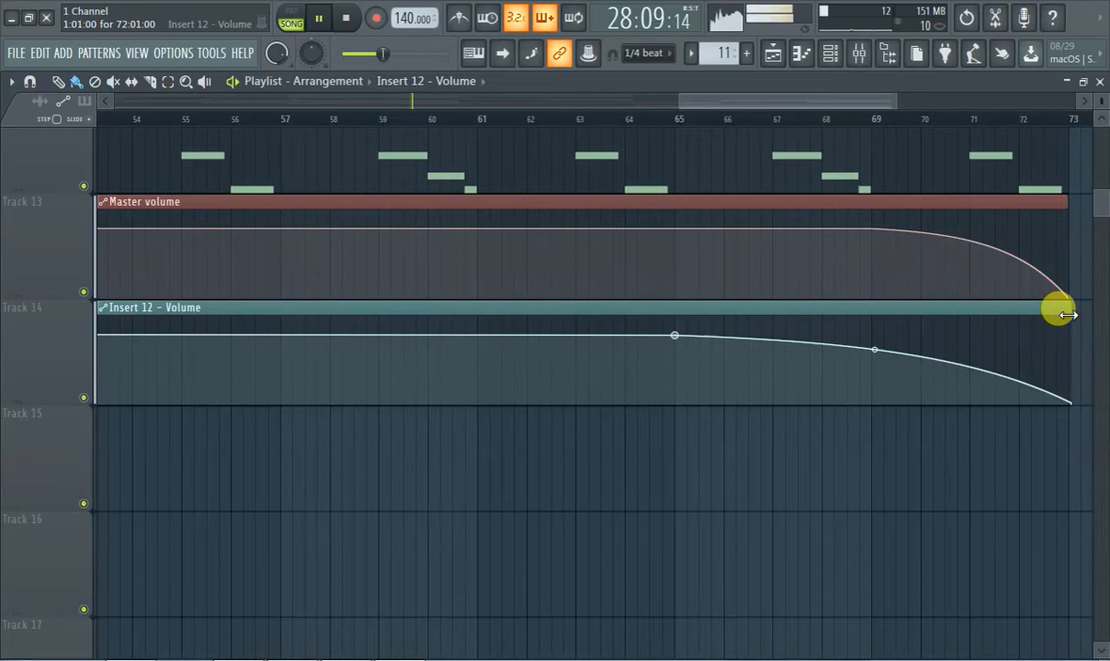
Step: Look over the arrangement and open the VT_OHiHat notes of the Pattern 6 clip starting at bar 33
scroll(594, 171, down, 4)
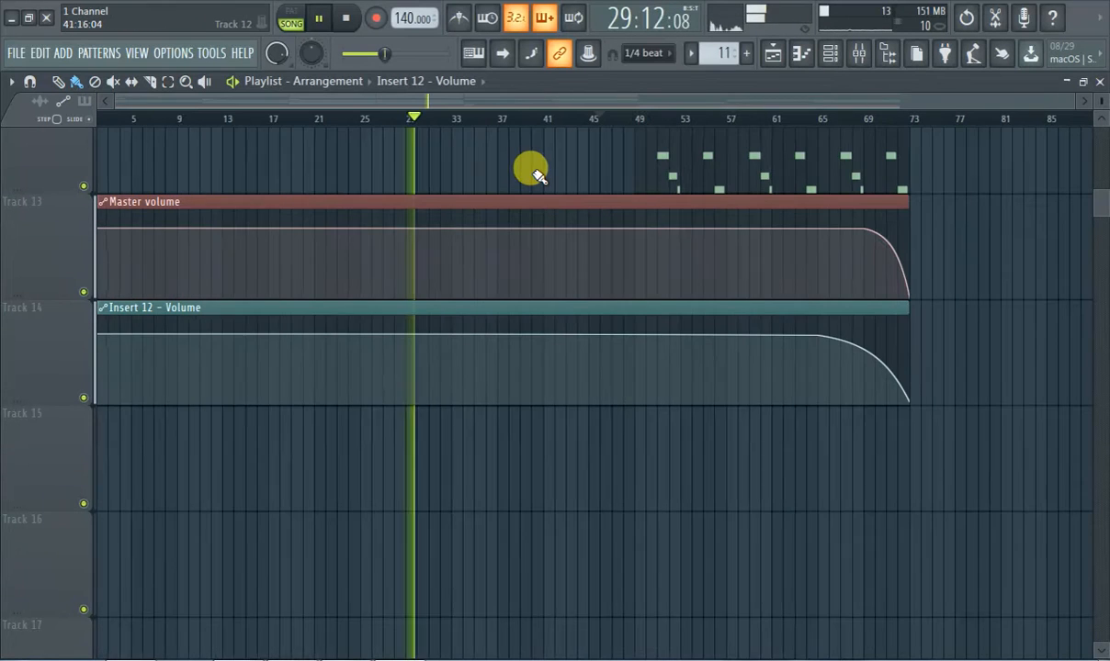
scroll(528, 171, up, 10)
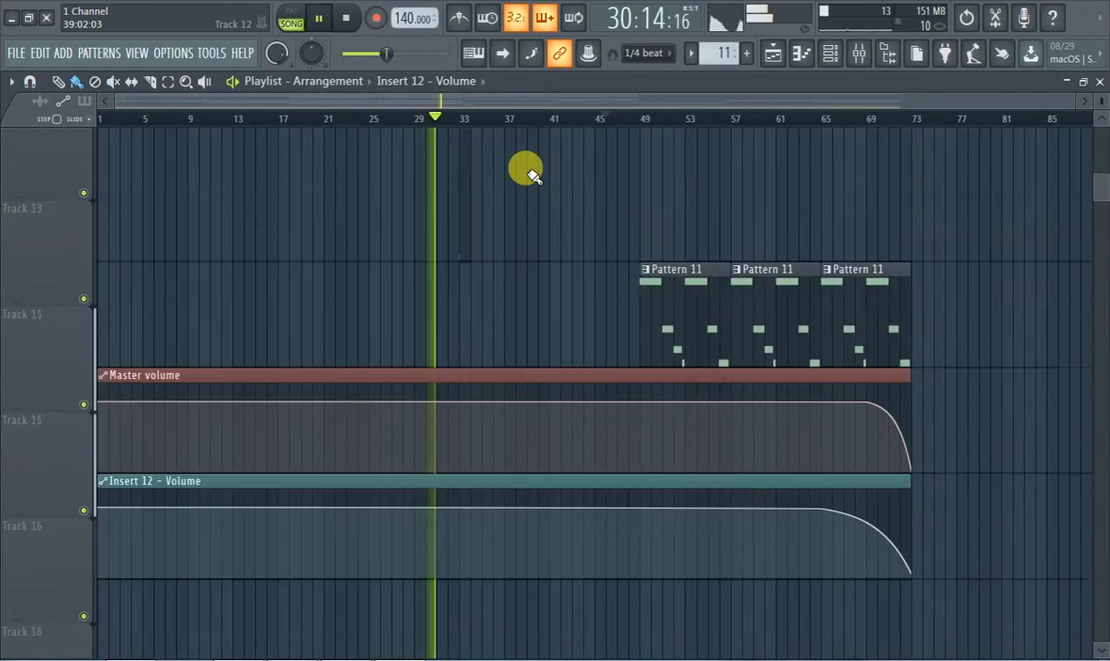
scroll(514, 217, down, 8)
scroll(519, 216, down, 6)
scroll(519, 216, up, 16)
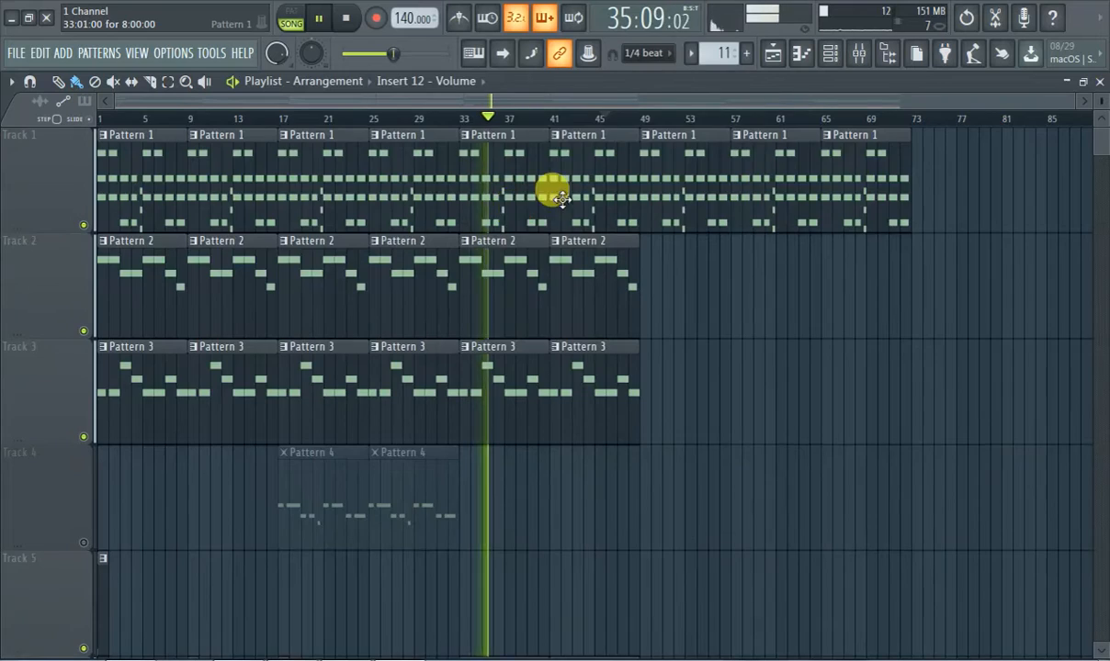
scroll(496, 230, down, 5)
scroll(491, 321, up, 2)
double_click(489, 365)
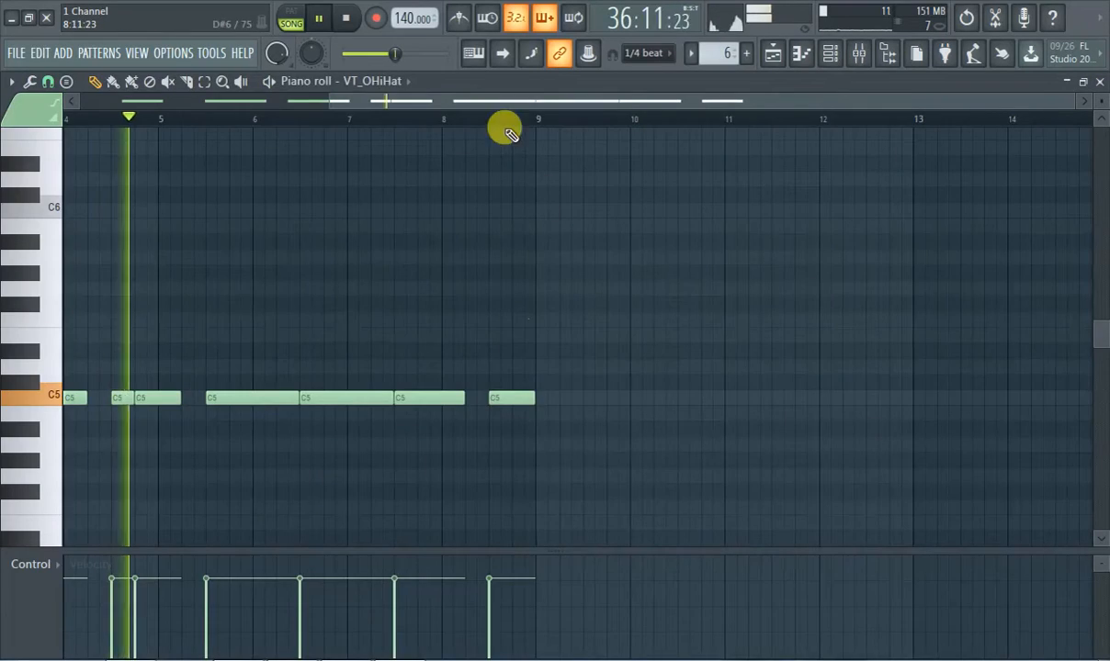
Step: Bring up the VT_OHiHat channel's sampler settings from the Channel rack, and return to the playlist
click(799, 57)
click(804, 57)
click(802, 57)
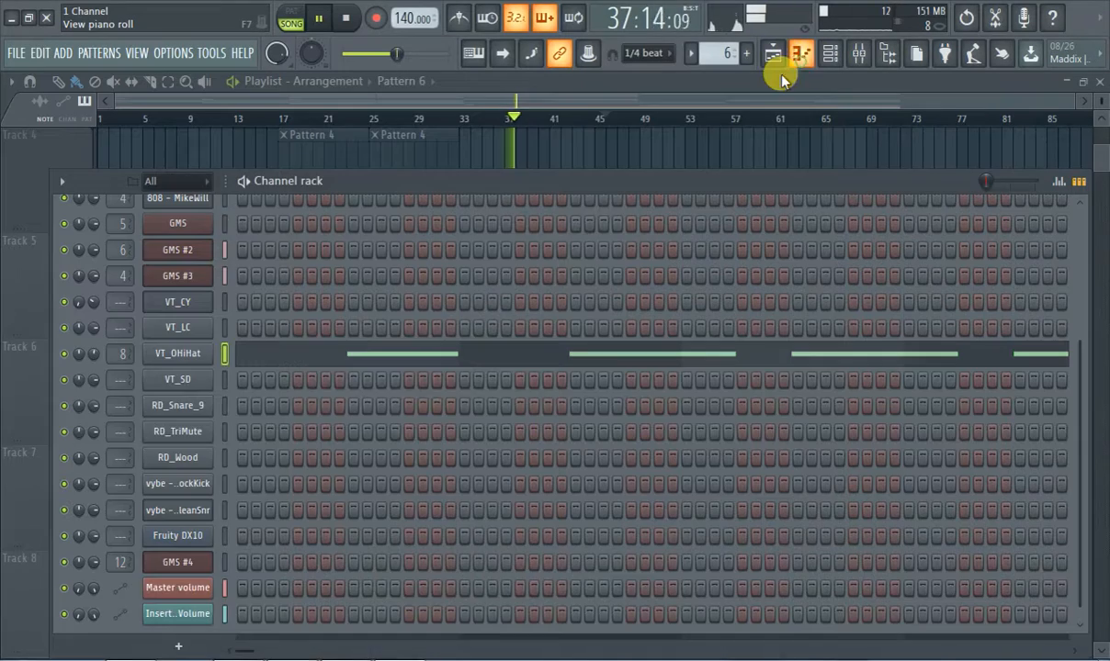
click(217, 352)
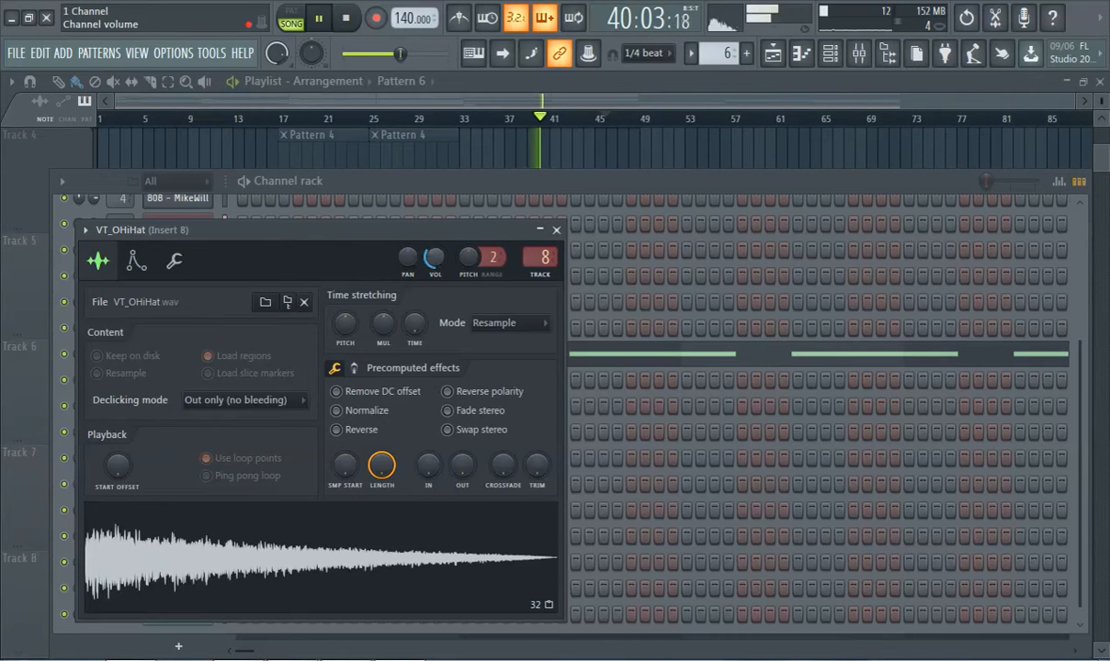
click(434, 103)
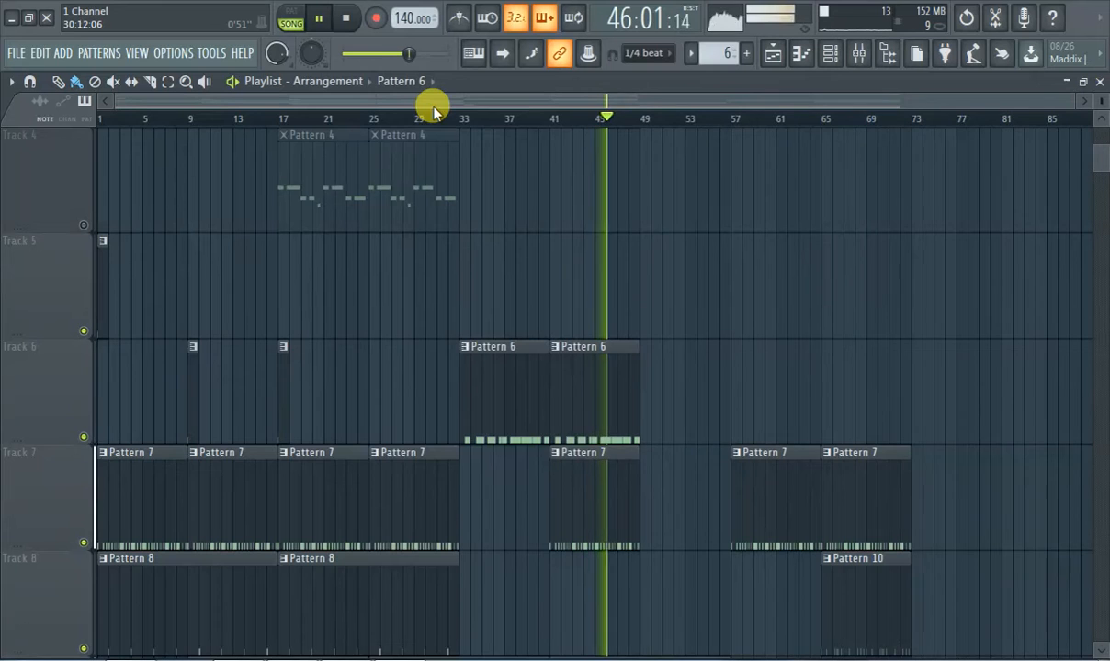
scroll(612, 191, down, 10)
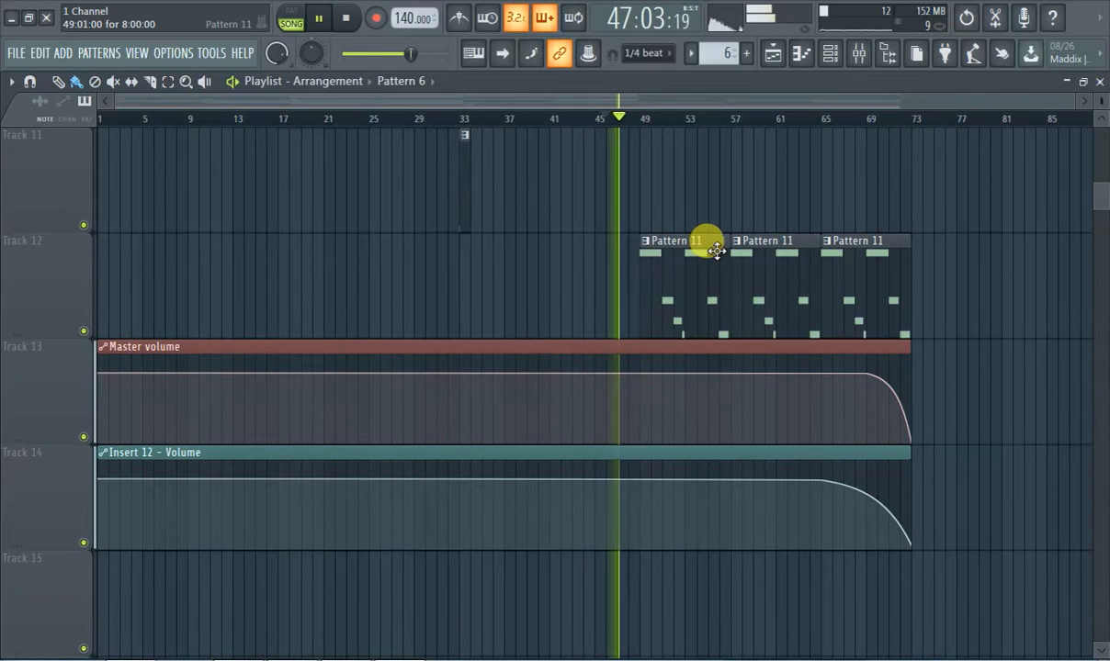
scroll(717, 251, up, 12)
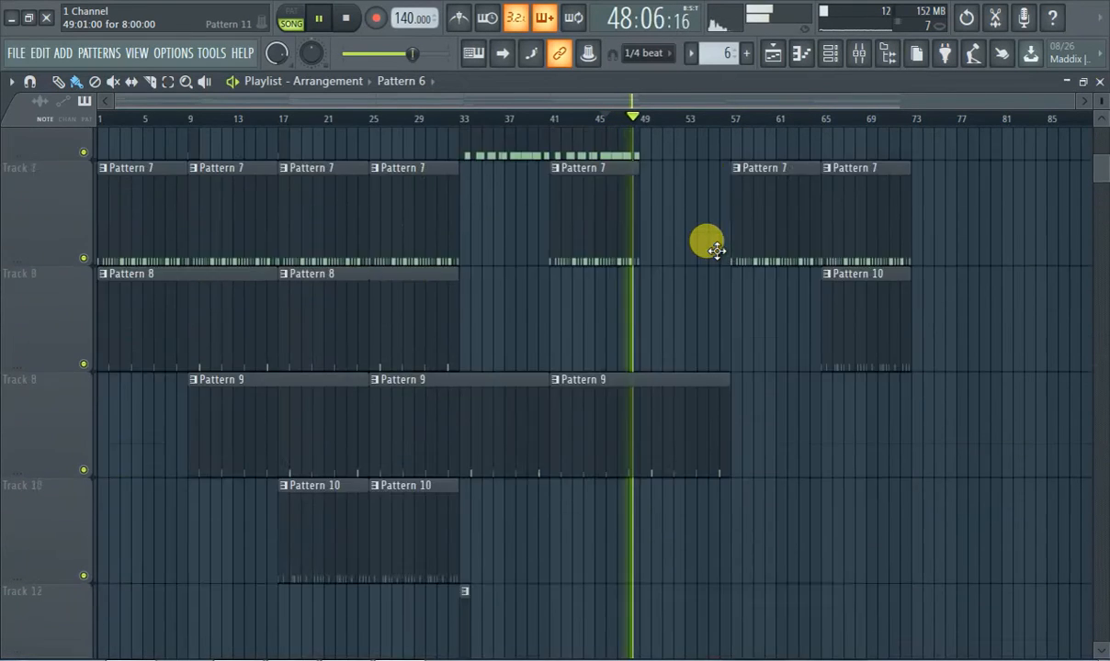
click(11, 54)
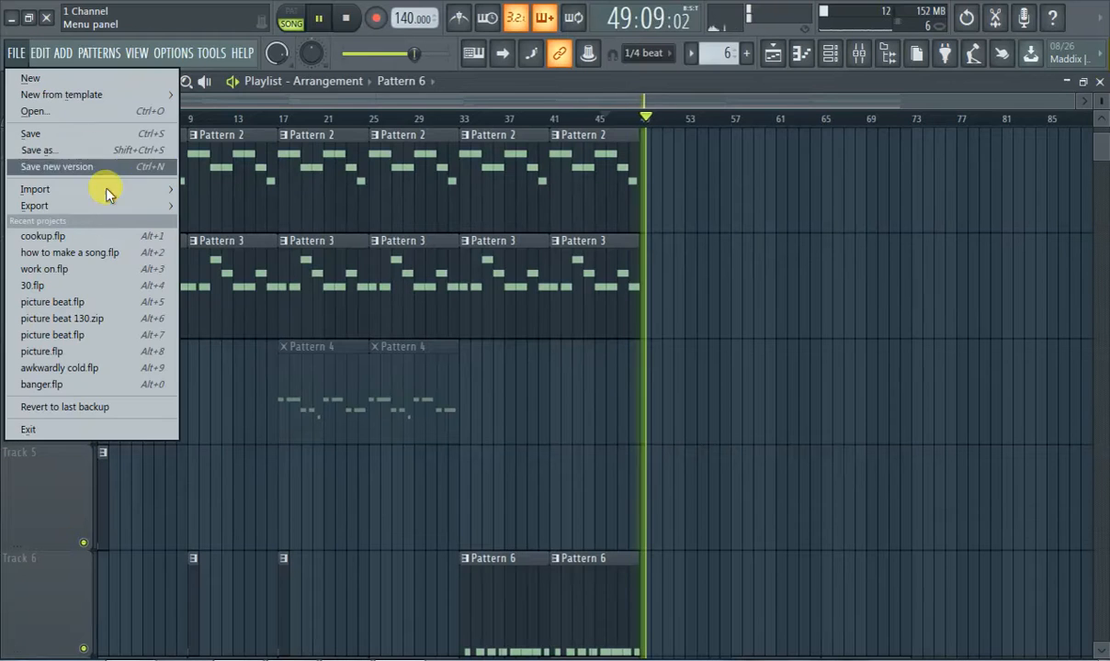
mouse_move(175, 207)
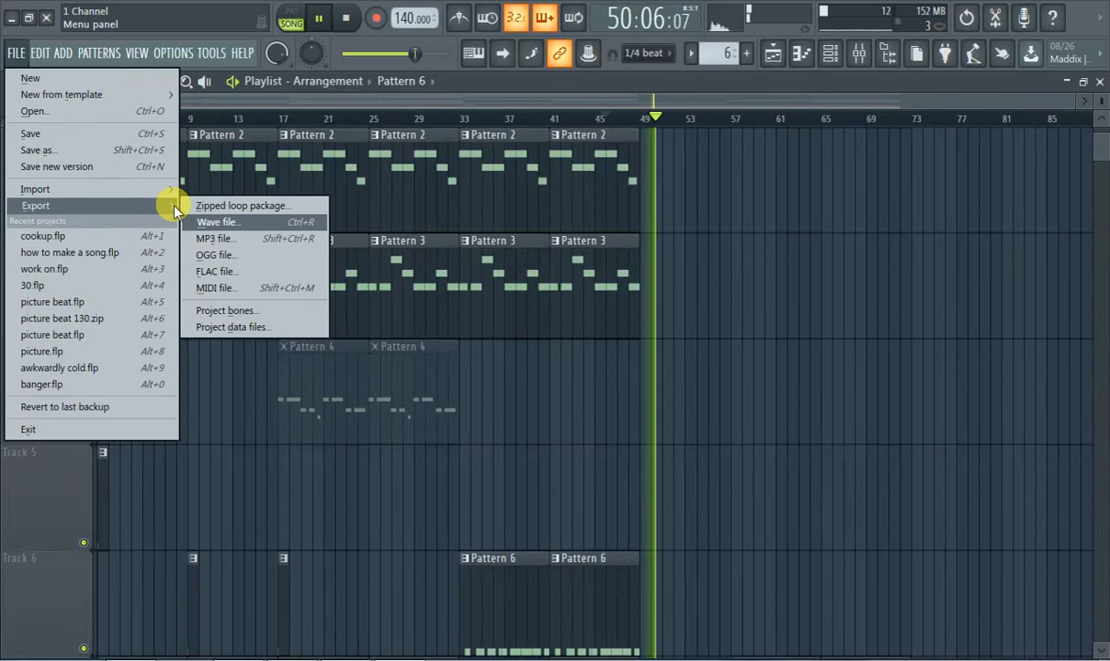
click(220, 239)
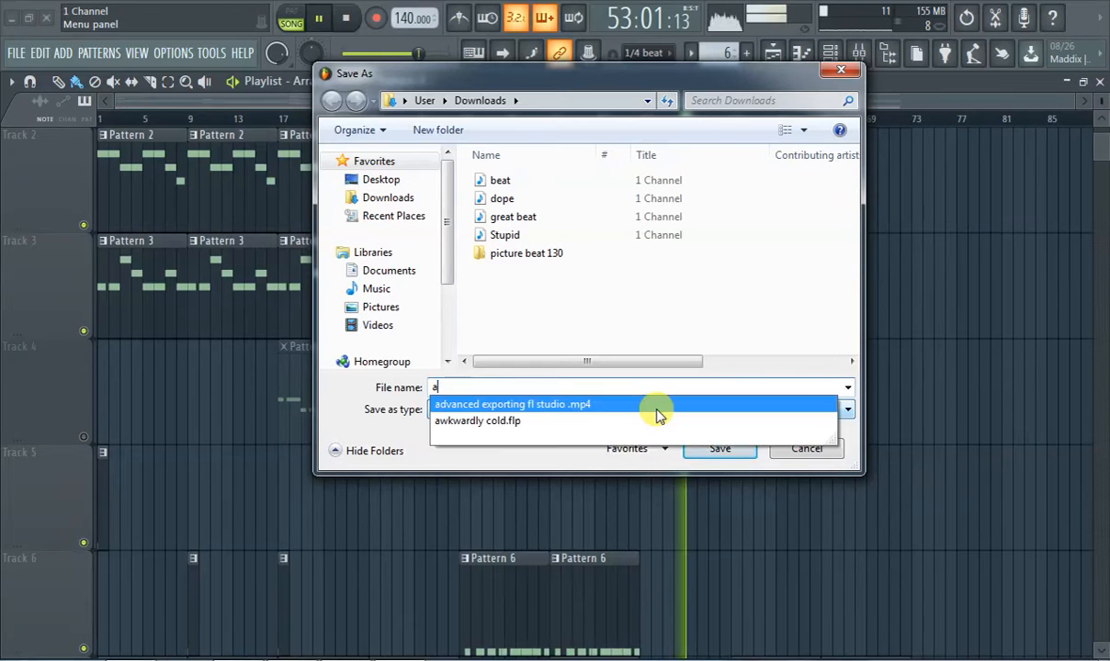
key(BackSpace)
key(BackSpace)
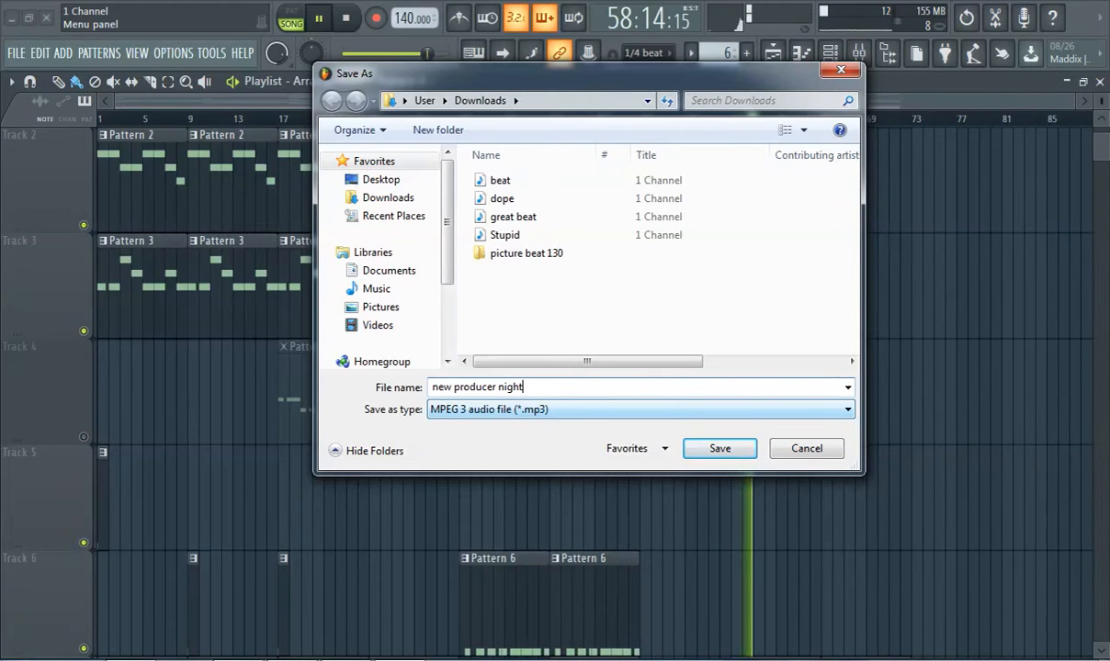
click(797, 452)
Step: Try all GMS #4 notes of Pattern 11 one octave lower, restore their pitch and return to the playlist
scroll(775, 510, down, 8)
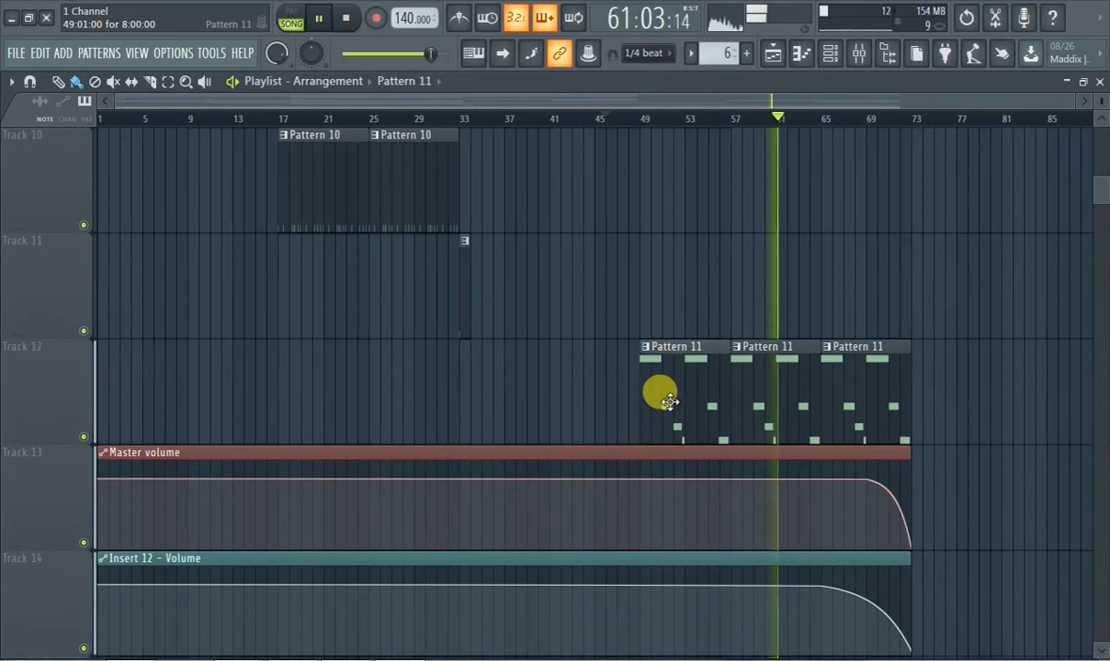
double_click(669, 401)
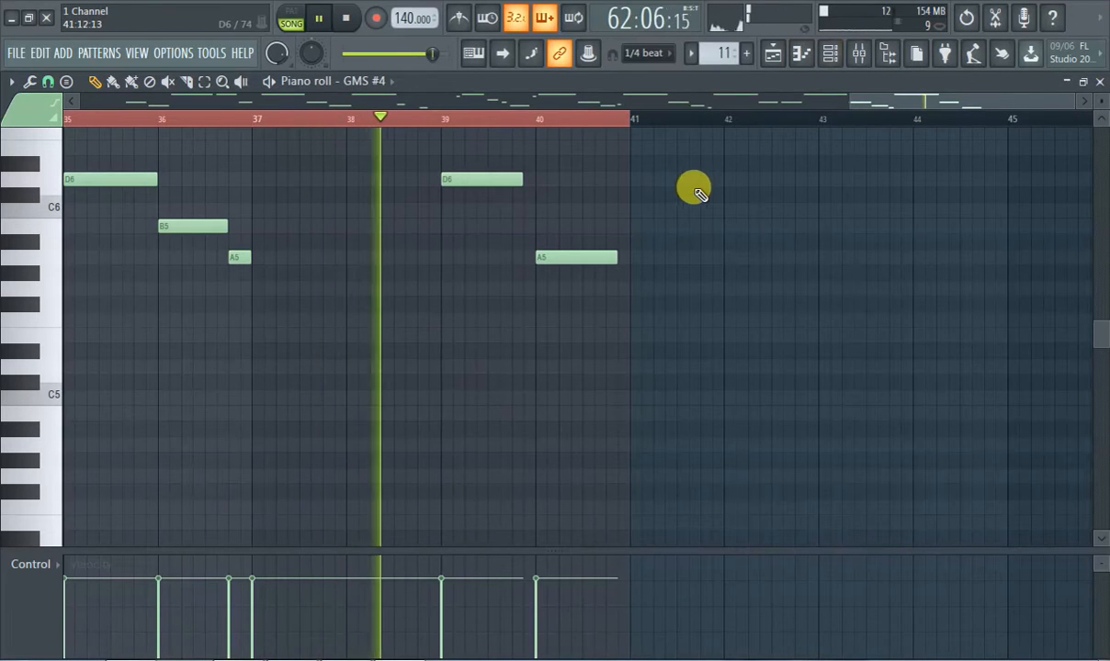
key(ctrl+a)
key(ctrl+Down)
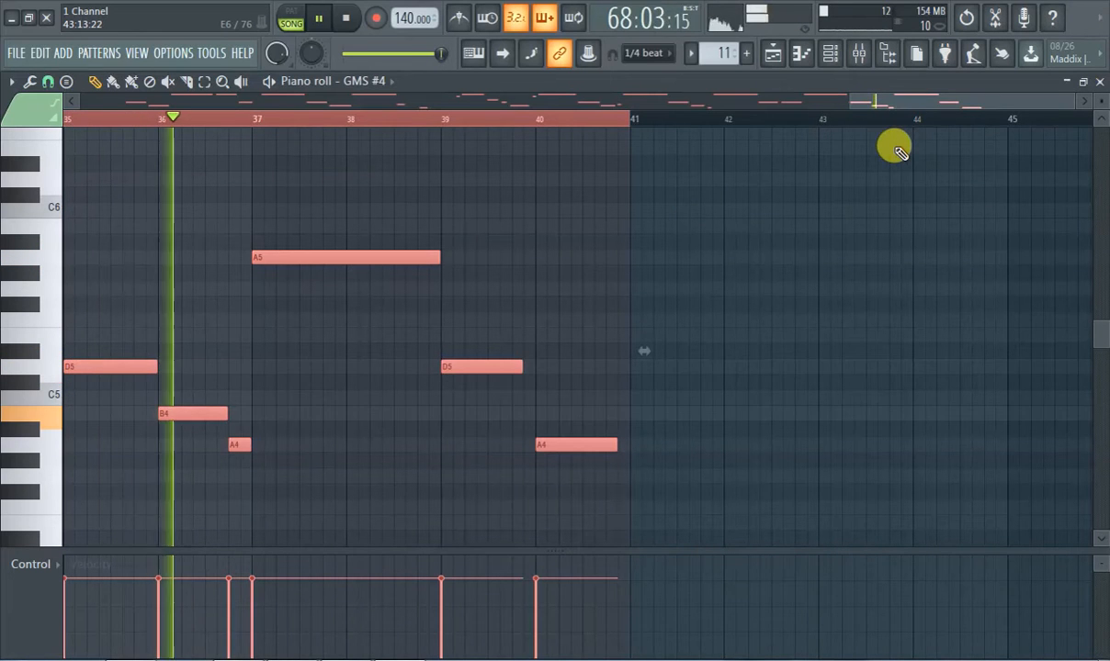
key(ctrl+Up)
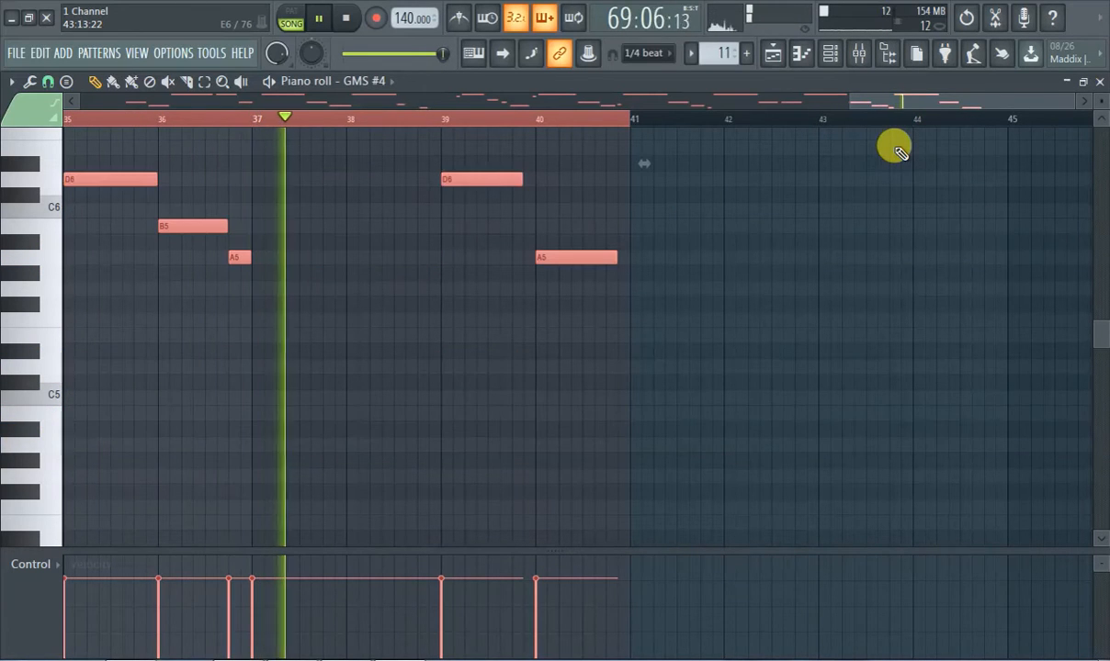
click(779, 61)
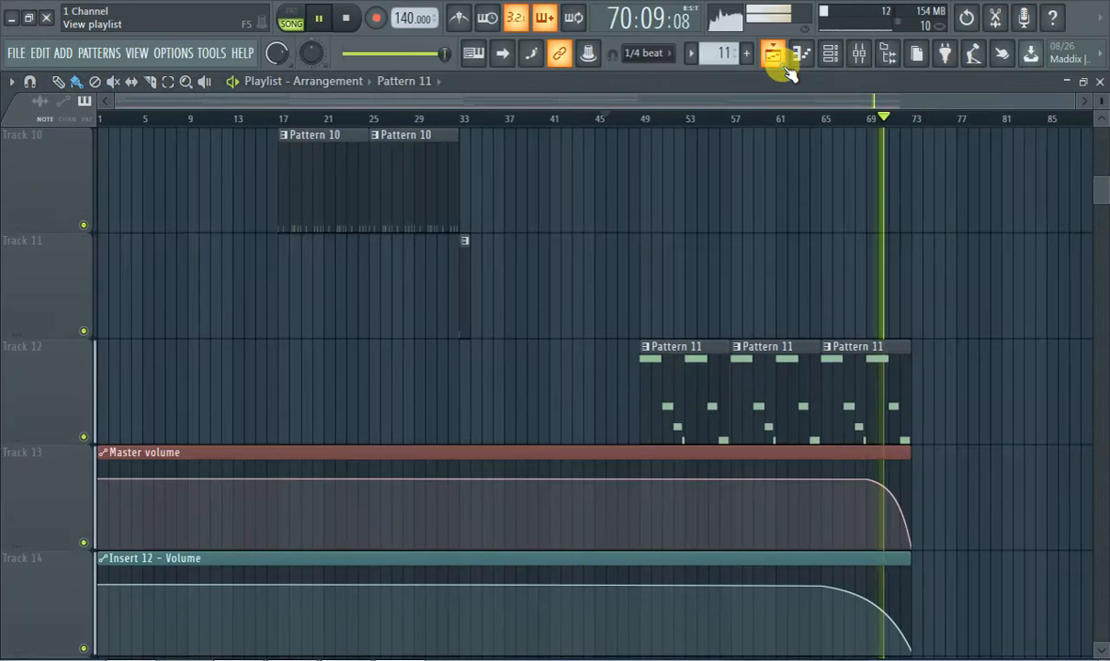
Step: Play the song from bar 49, where the first Pattern 11 clip starts on Track 12
ctrl+scroll(663, 346, up, 3)
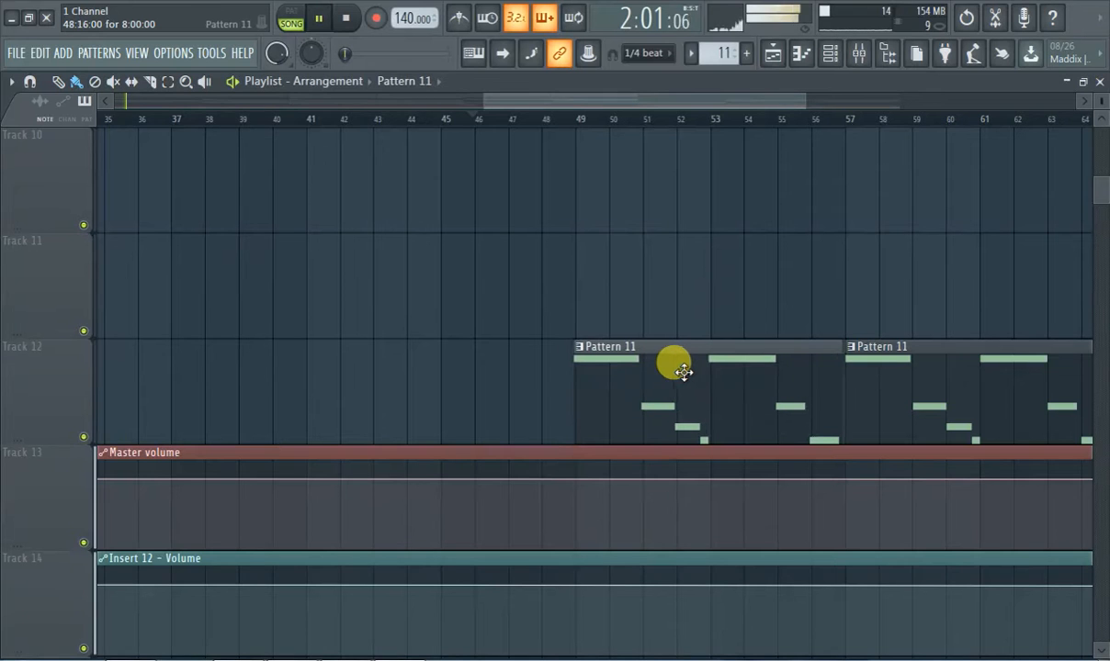
click(779, 57)
click(800, 53)
click(802, 57)
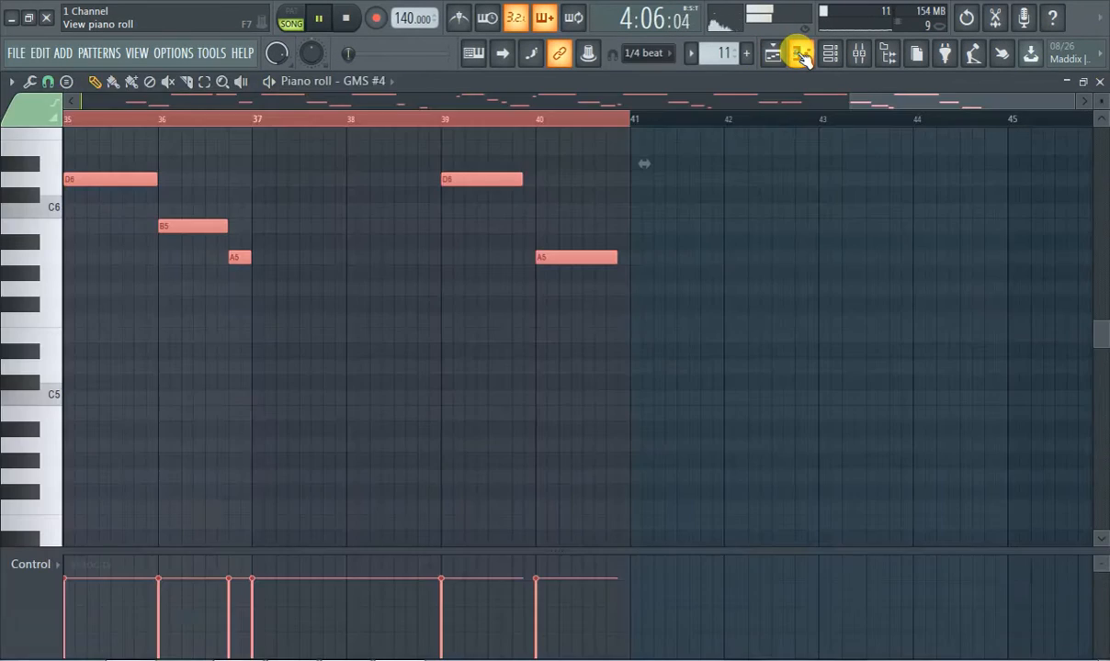
click(800, 57)
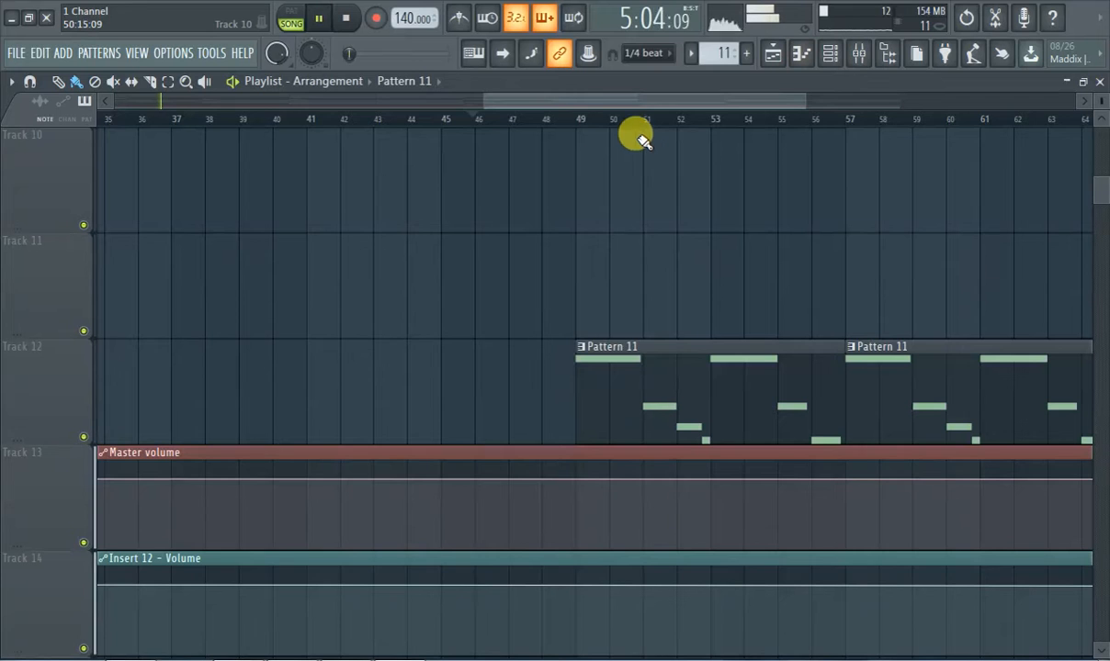
click(583, 124)
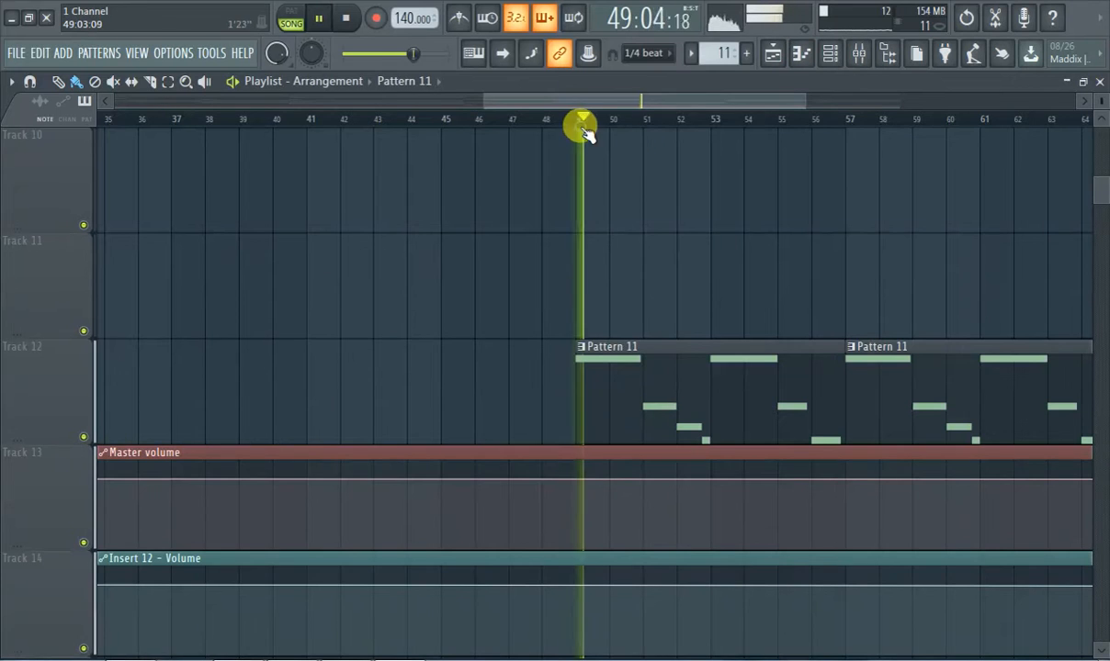
Step: Clone the GMS #4 channel in the Channel rack
click(800, 56)
click(802, 57)
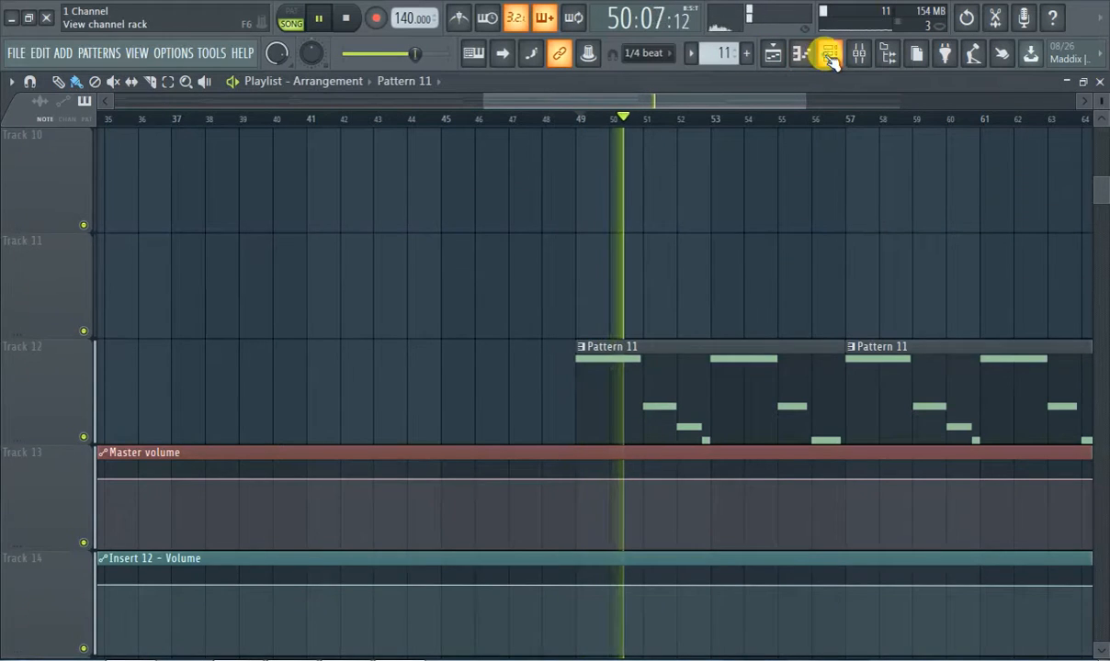
click(827, 56)
right_click(222, 560)
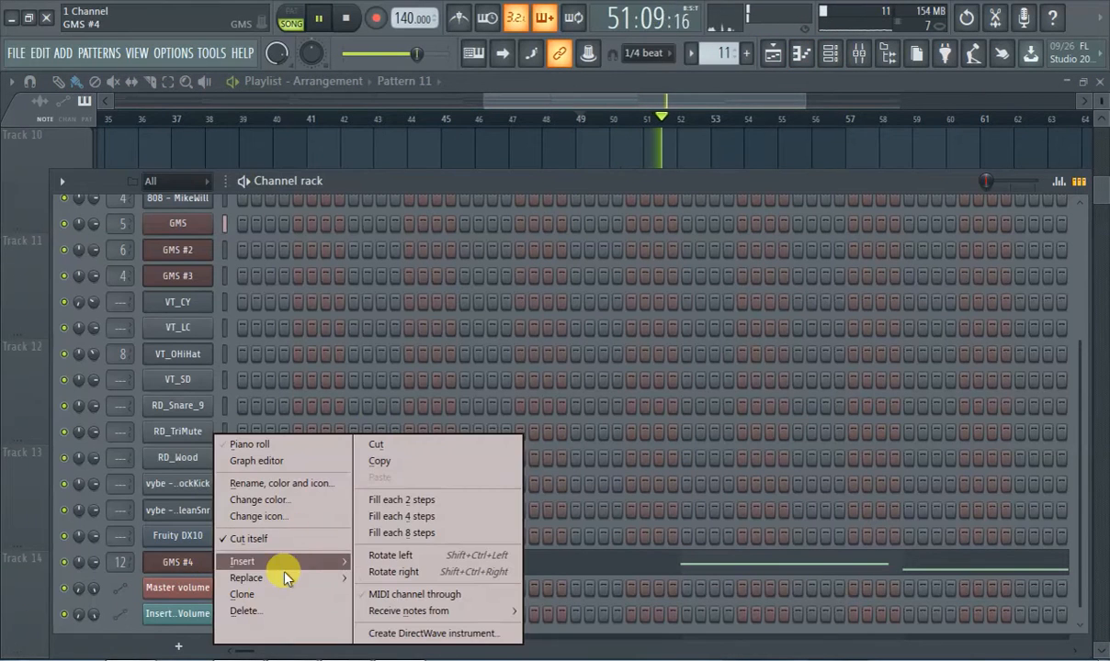
click(265, 593)
click(539, 213)
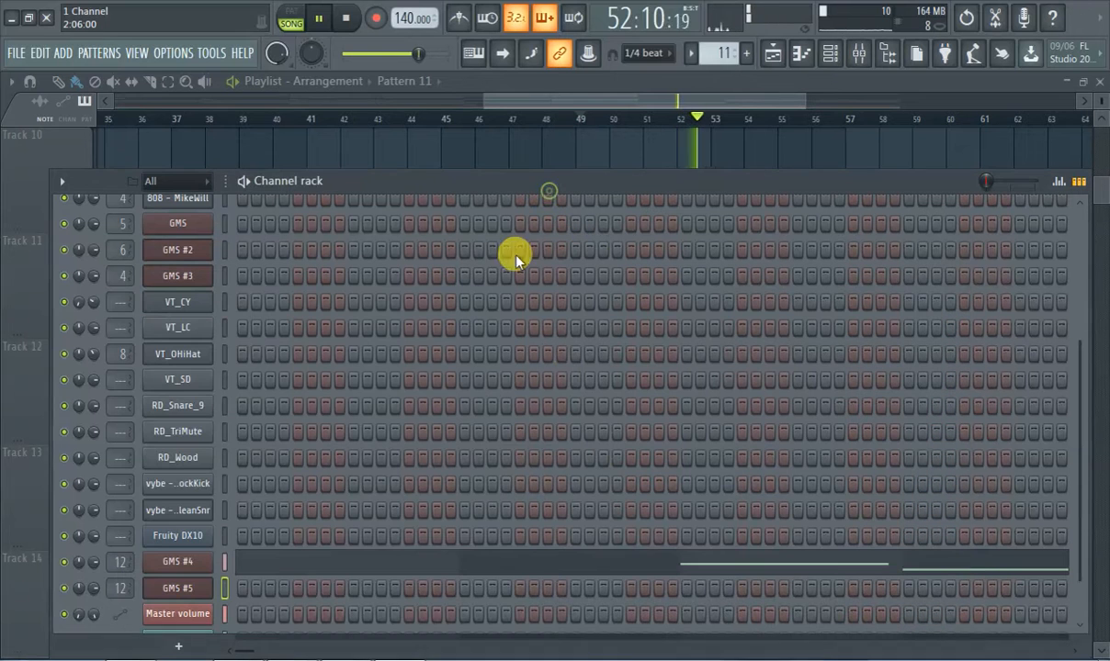
Step: Copy Pattern 11's GMS #4 notes into the GMS #5 channel of Pattern 12 and select them all in its piano roll
right_click(179, 565)
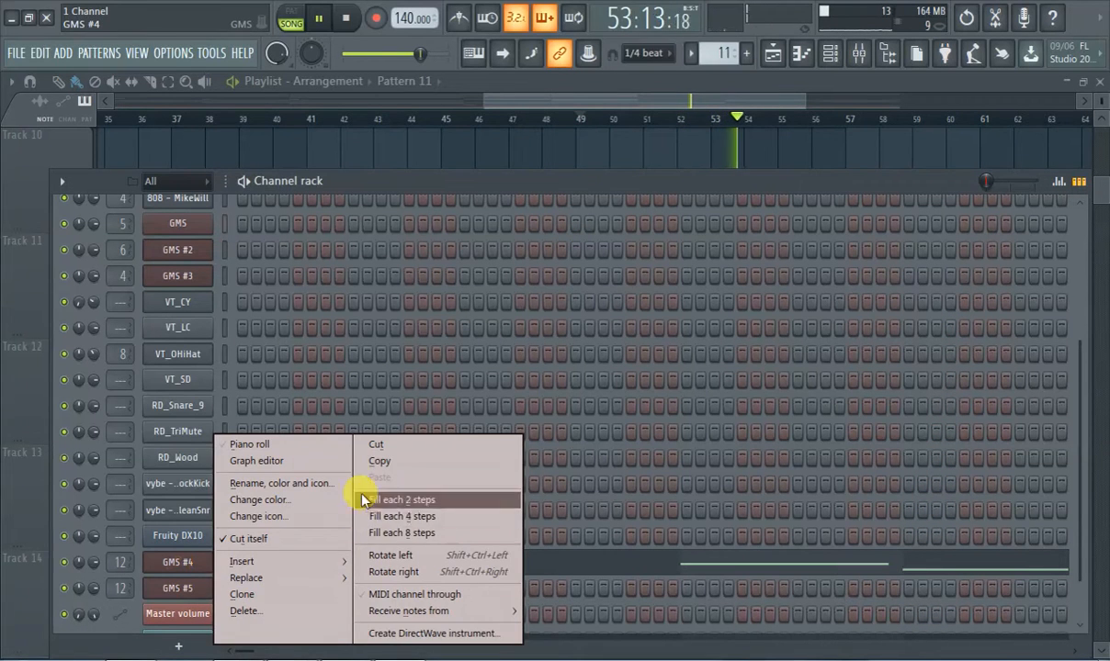
click(366, 457)
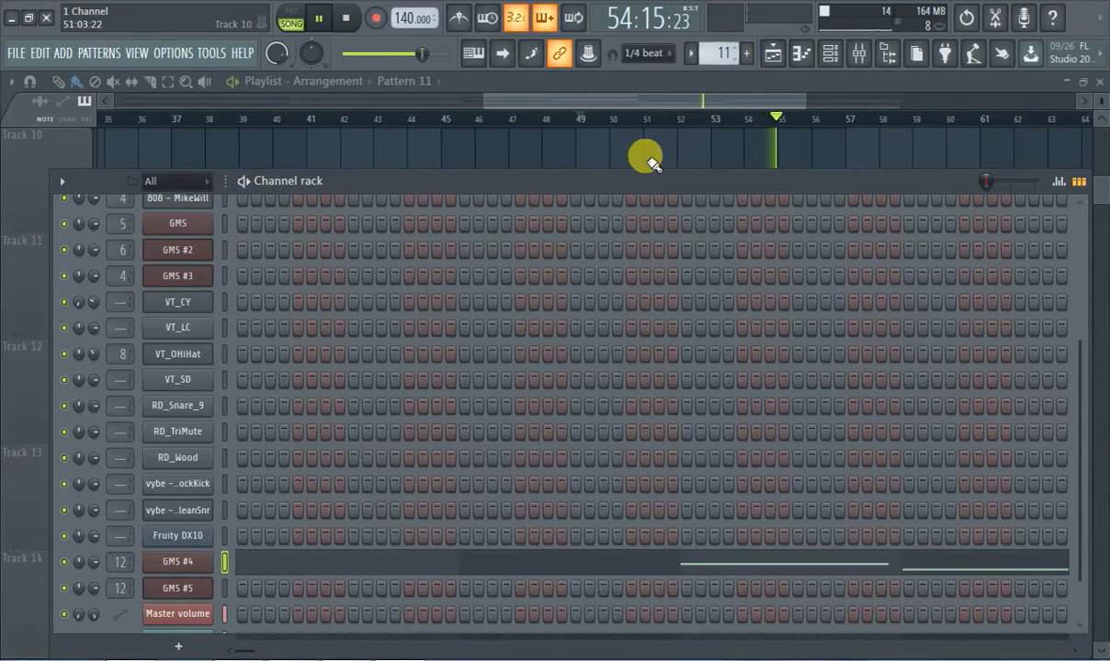
scroll(716, 57, up, 1)
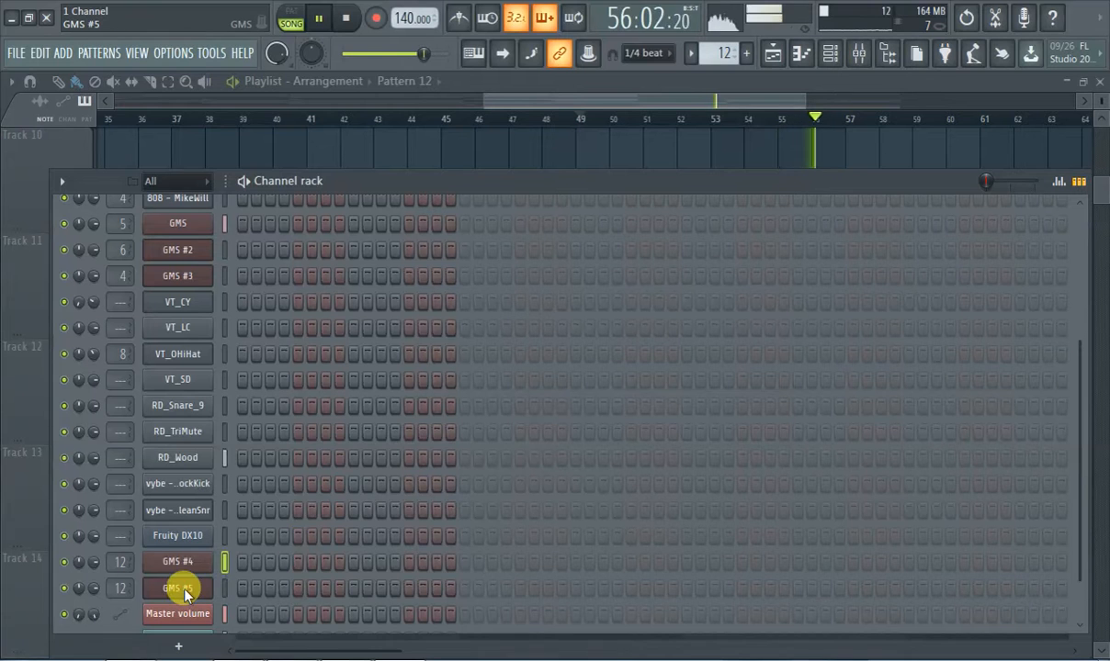
right_click(187, 593)
click(434, 410)
click(595, 593)
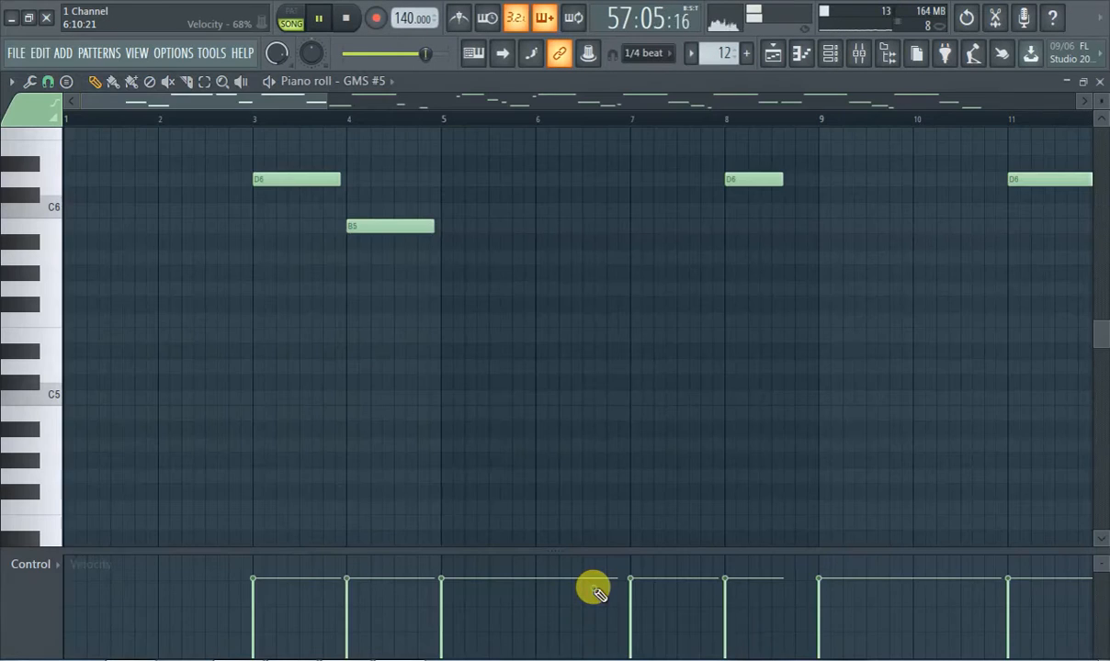
key(ctrl+a)
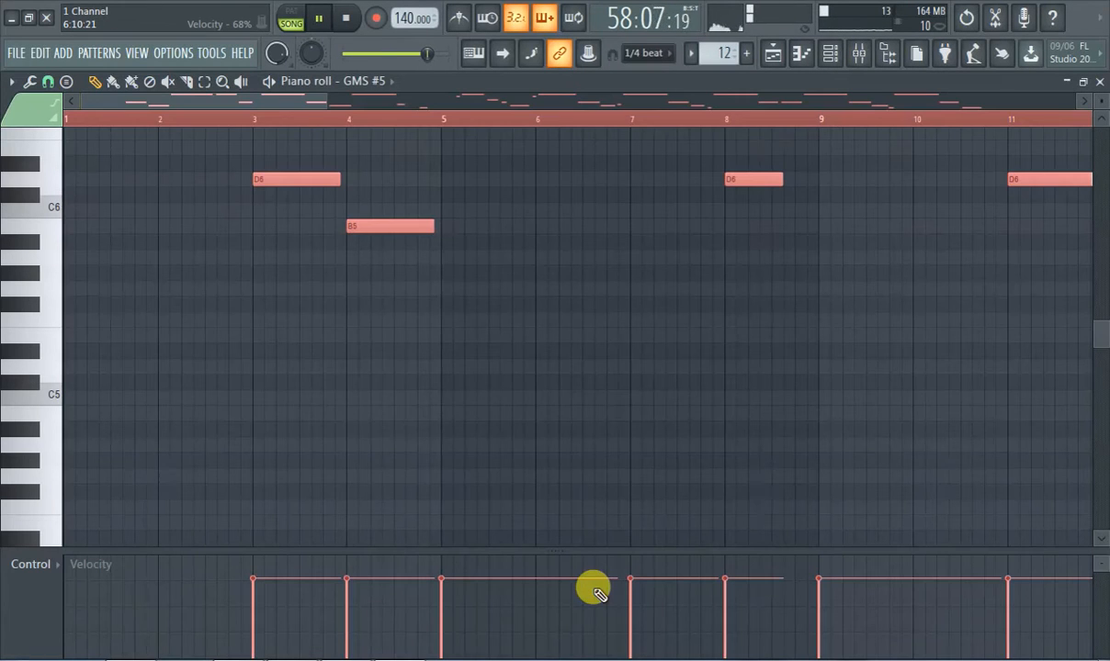
Step: Lower the selected GMS #5 notes by one octave and place a Pattern 12 clip on Track 11 from bar 1
key(ctrl+Down)
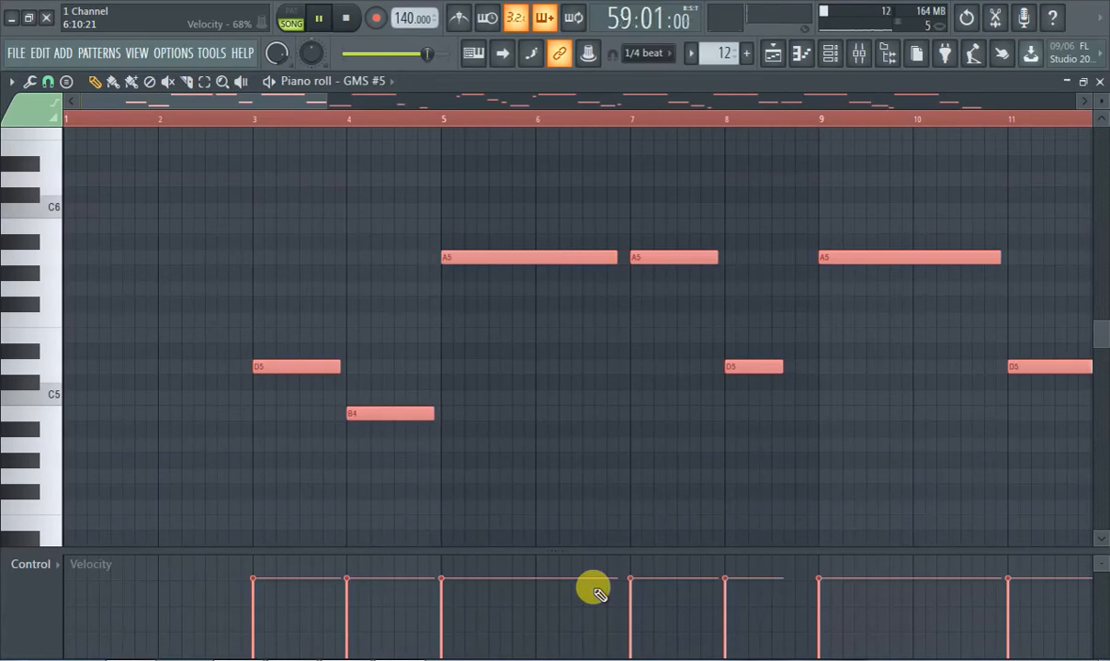
click(773, 55)
drag(735, 291, 13, 319)
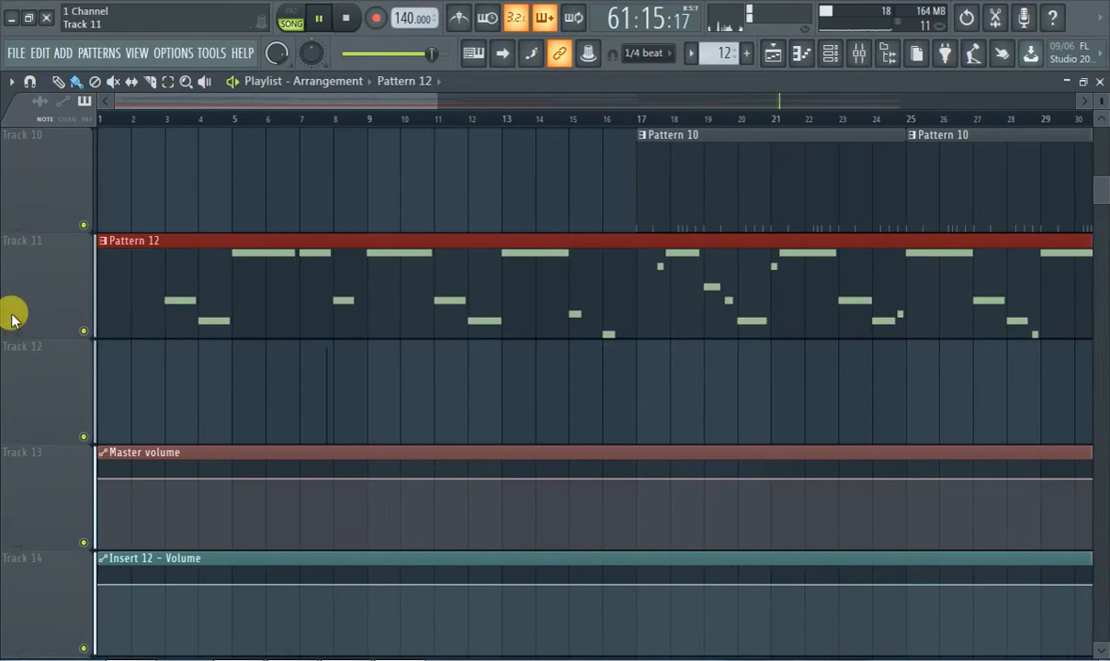
Step: Trim the Track 11 Pattern 12 clip to its last eight bars, starting at bar 33, and move it to bar 57
scroll(367, 428, down, 7)
scroll(299, 375, up, 5)
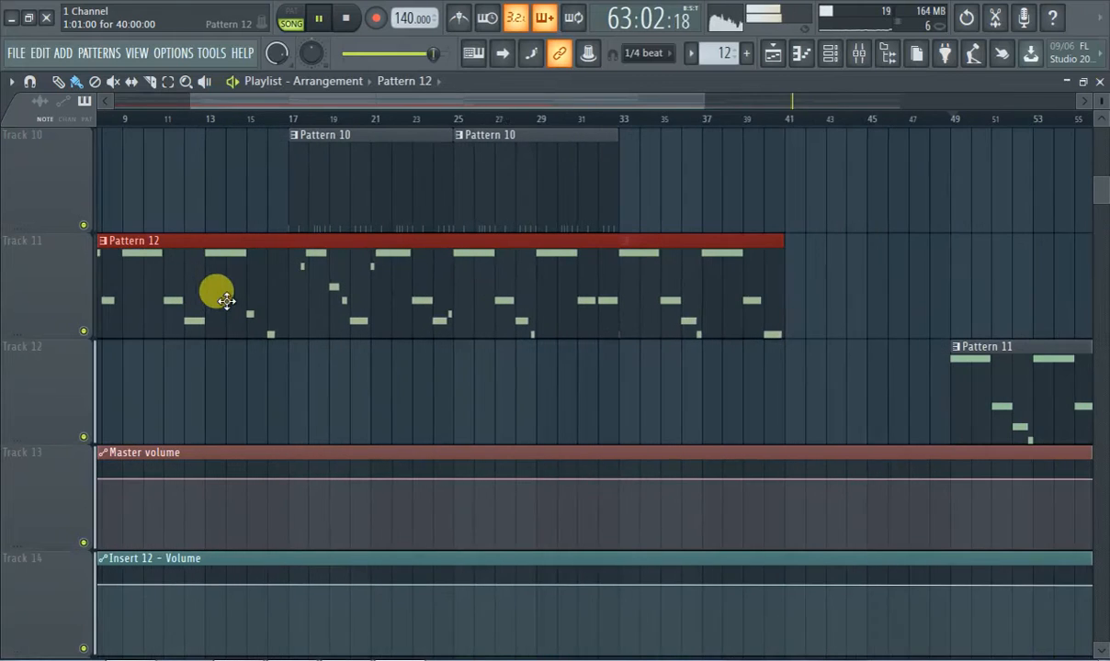
drag(457, 108, 382, 108)
drag(99, 286, 761, 319)
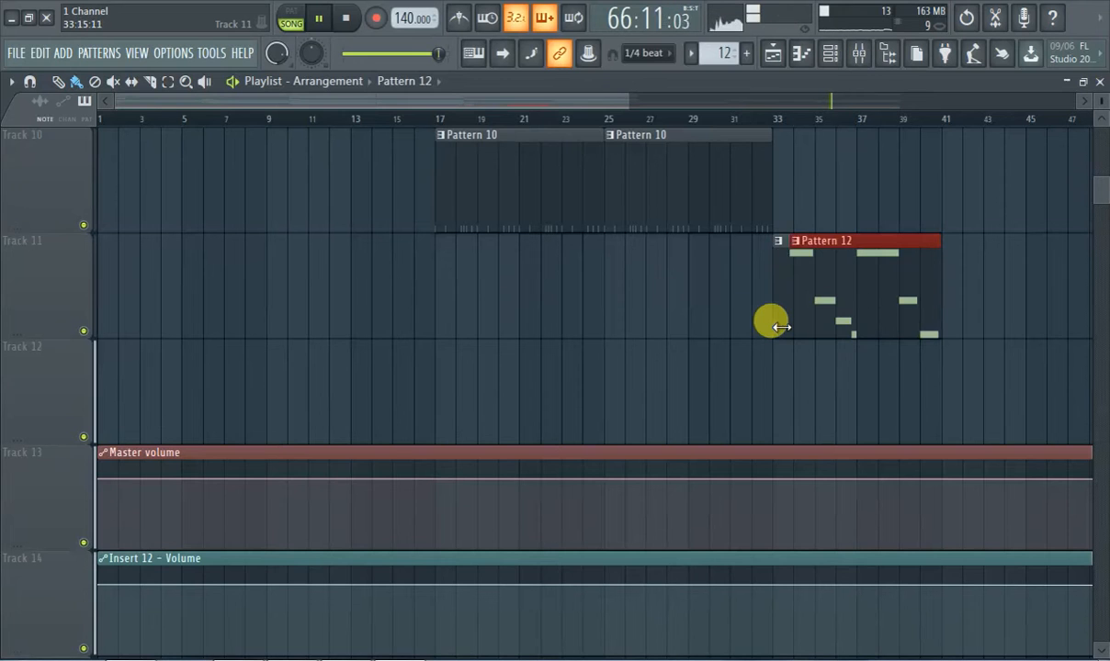
drag(771, 328, 615, 300)
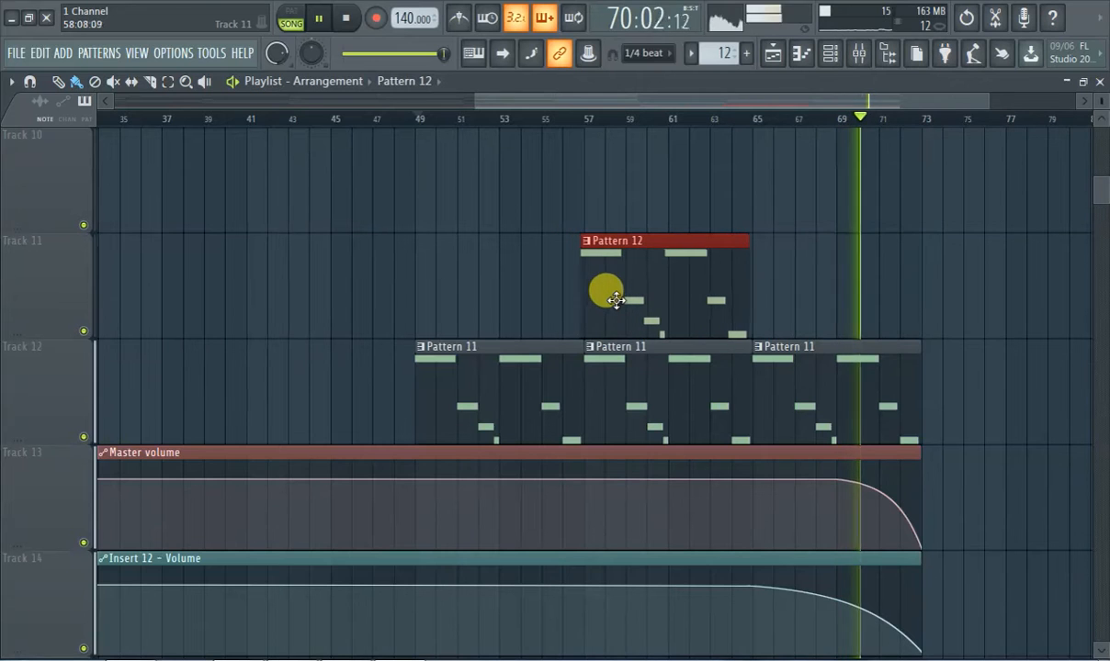
scroll(708, 294, up, 3)
key(ctrl+b)
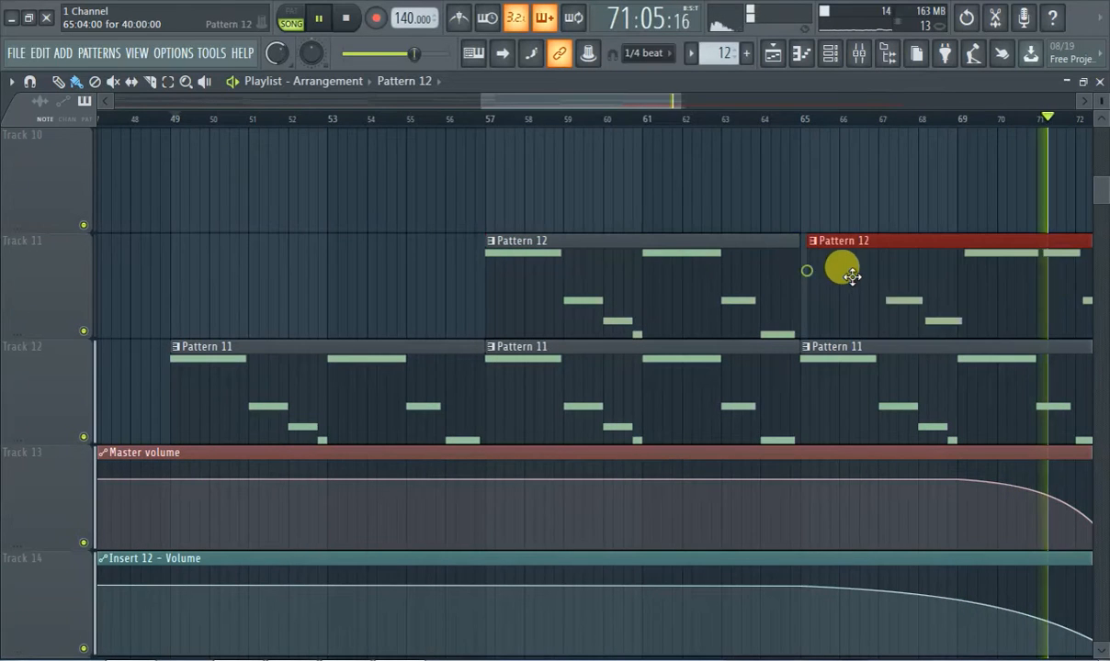
scroll(837, 275, down, 4)
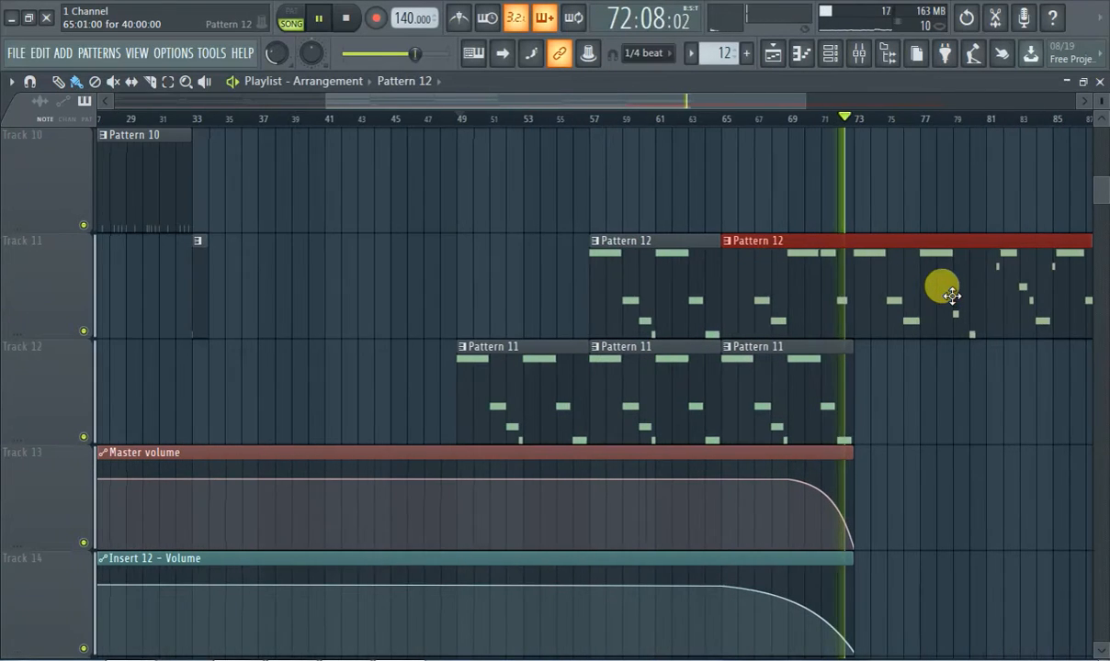
right_click(867, 260)
Step: Add a second trimmed eight-bar Pattern 12 clip on Track 11, starting at bar 65
click(646, 245)
click(749, 261)
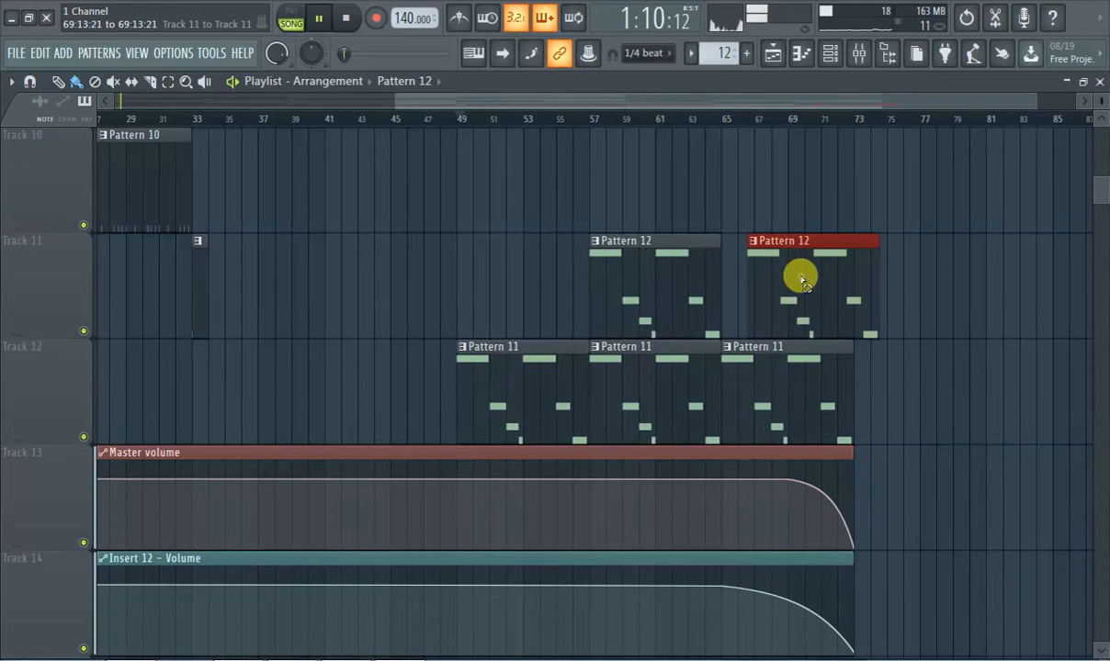
drag(794, 280, 769, 284)
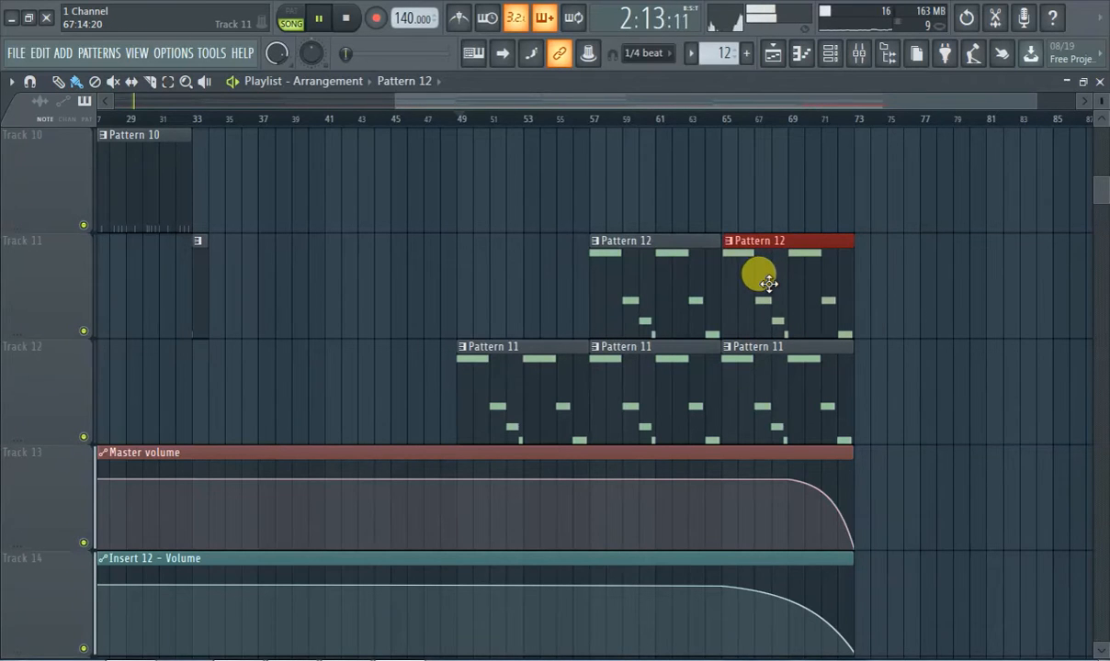
Step: Play the song from just before bar 52 to hear the layered Pattern 12 clips
scroll(570, 119, up, 2)
click(426, 119)
scroll(832, 242, up, 2)
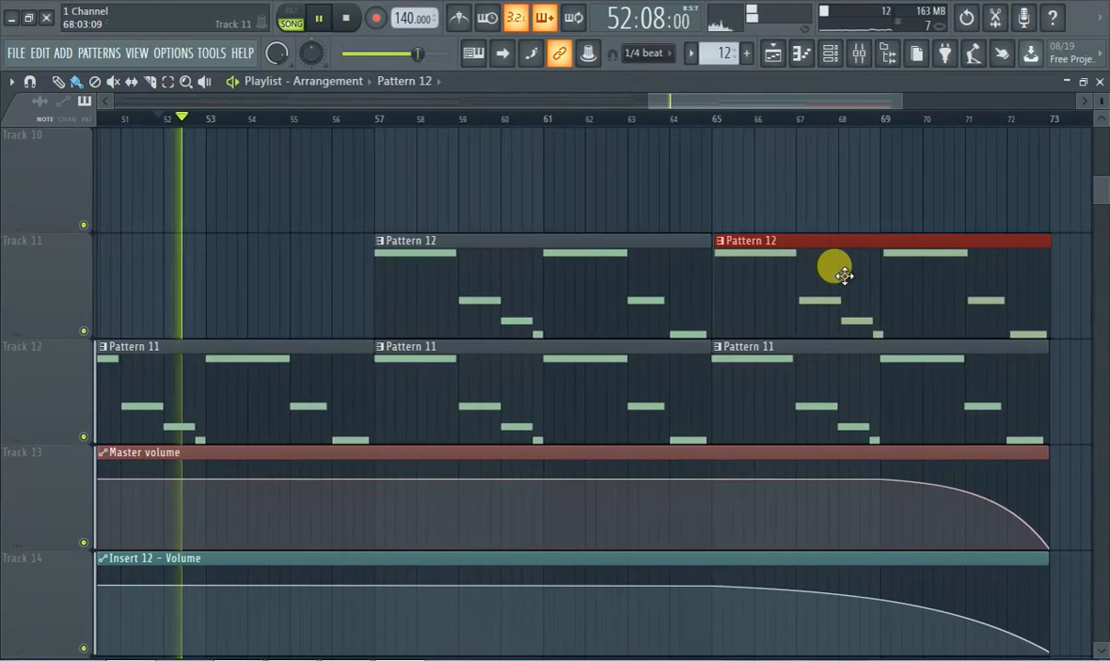
scroll(712, 249, down, 2)
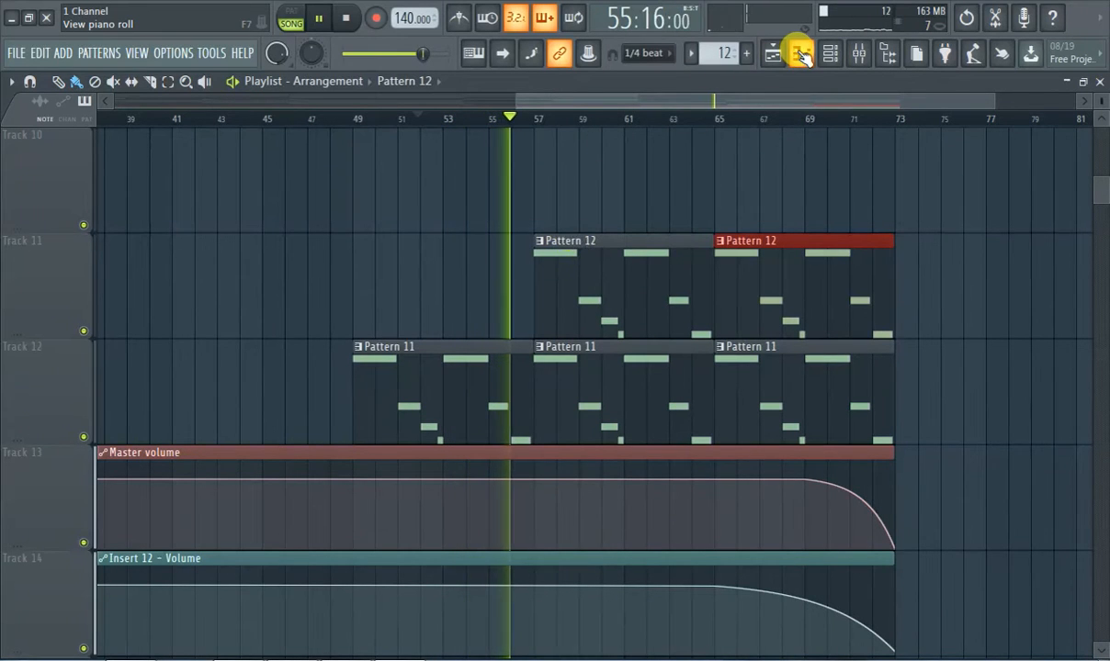
Step: Try a slightly lower volume fader on mixer Insert 12 and return to the start of the playlist
click(860, 57)
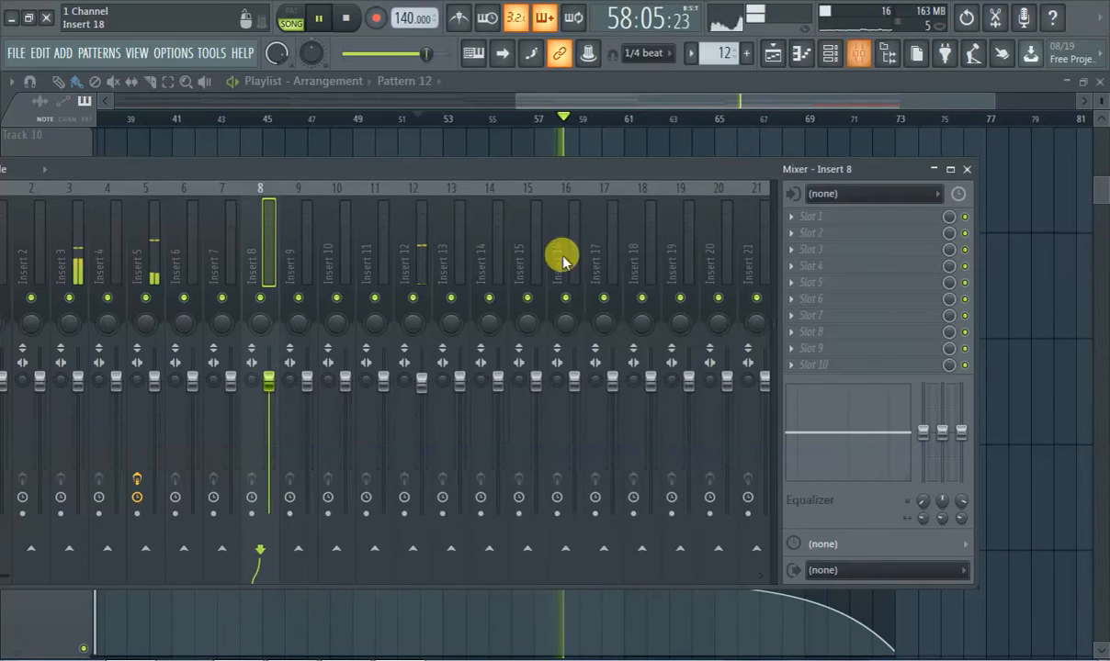
drag(421, 379, 420, 398)
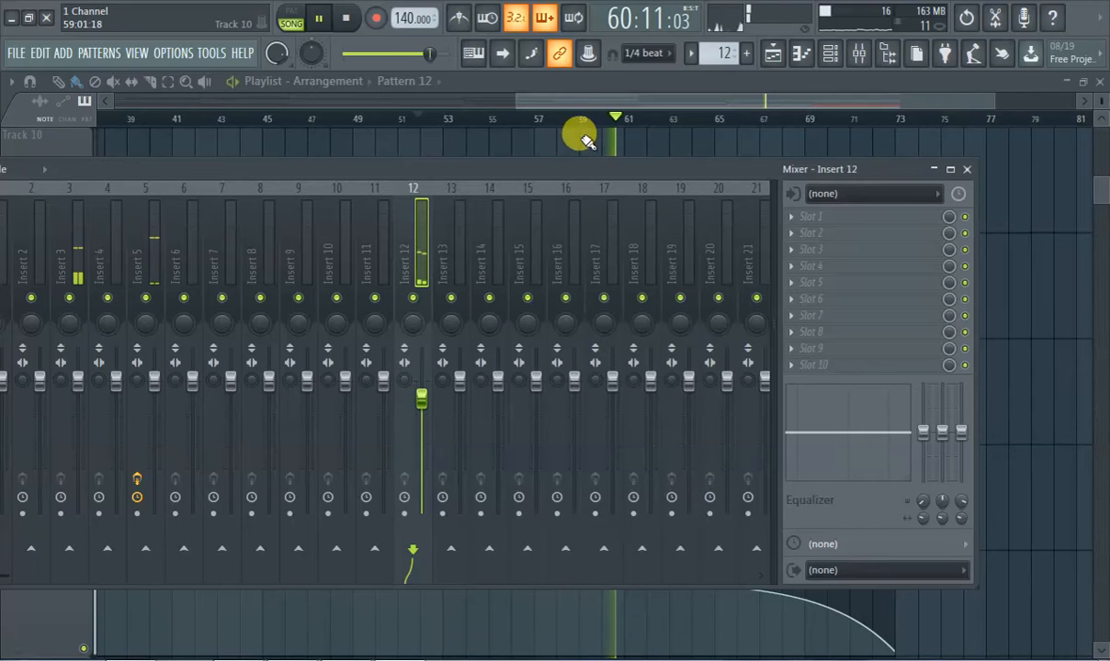
click(567, 99)
drag(567, 99, 85, 109)
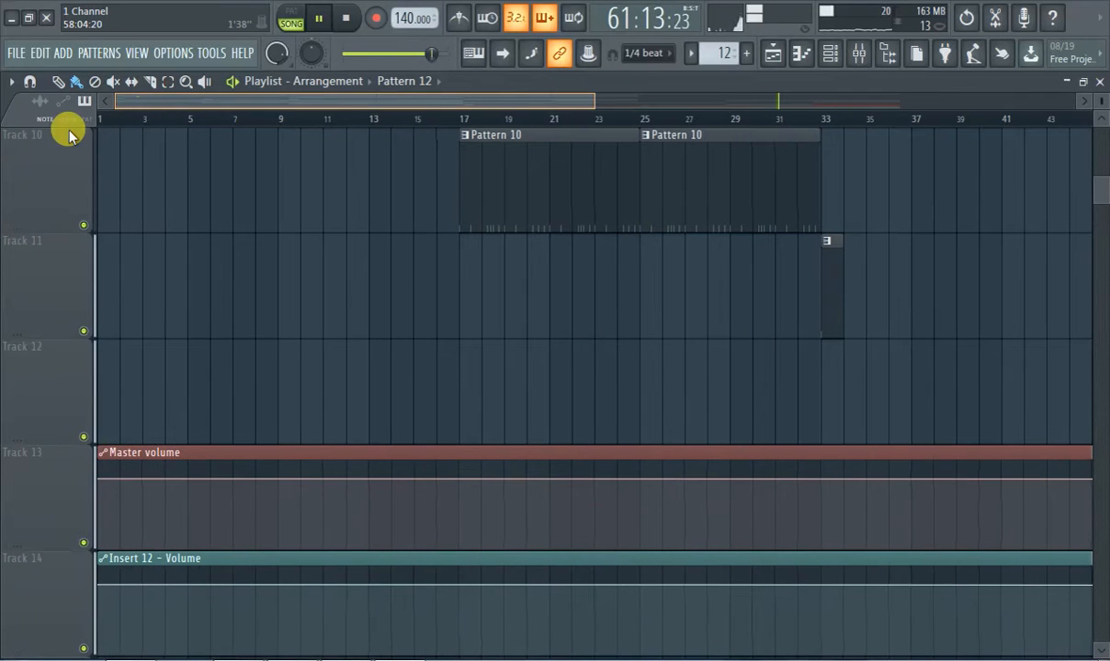
Step: Export the full song to the Downloads folder as an MP3 named "night producer swag 11" and start rendering
click(27, 58)
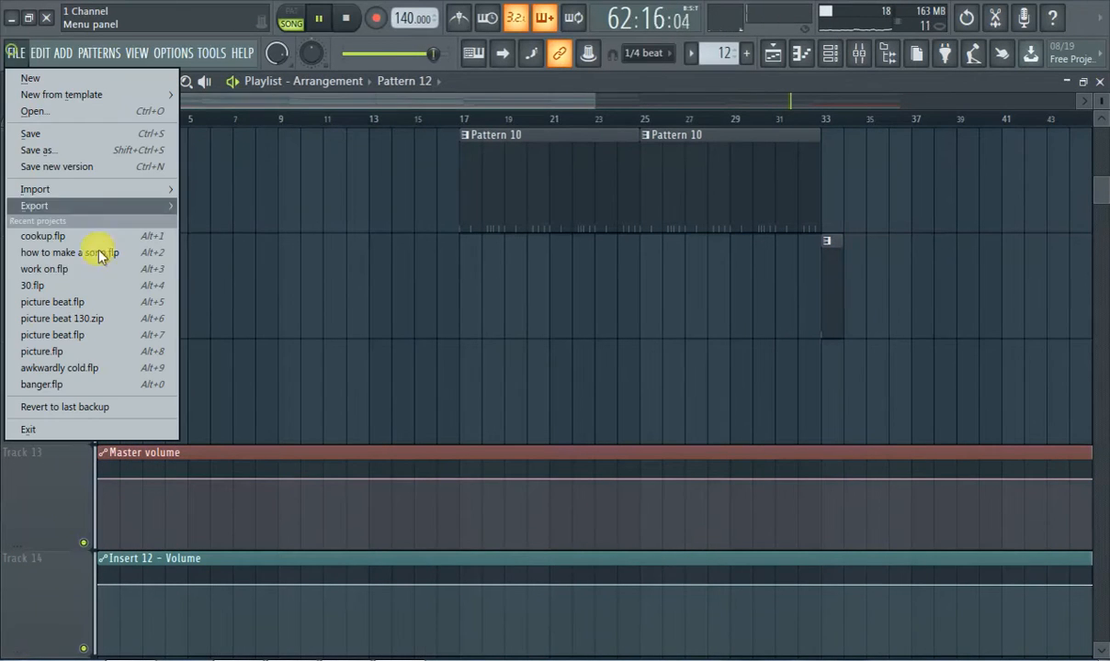
mouse_move(92, 205)
click(225, 240)
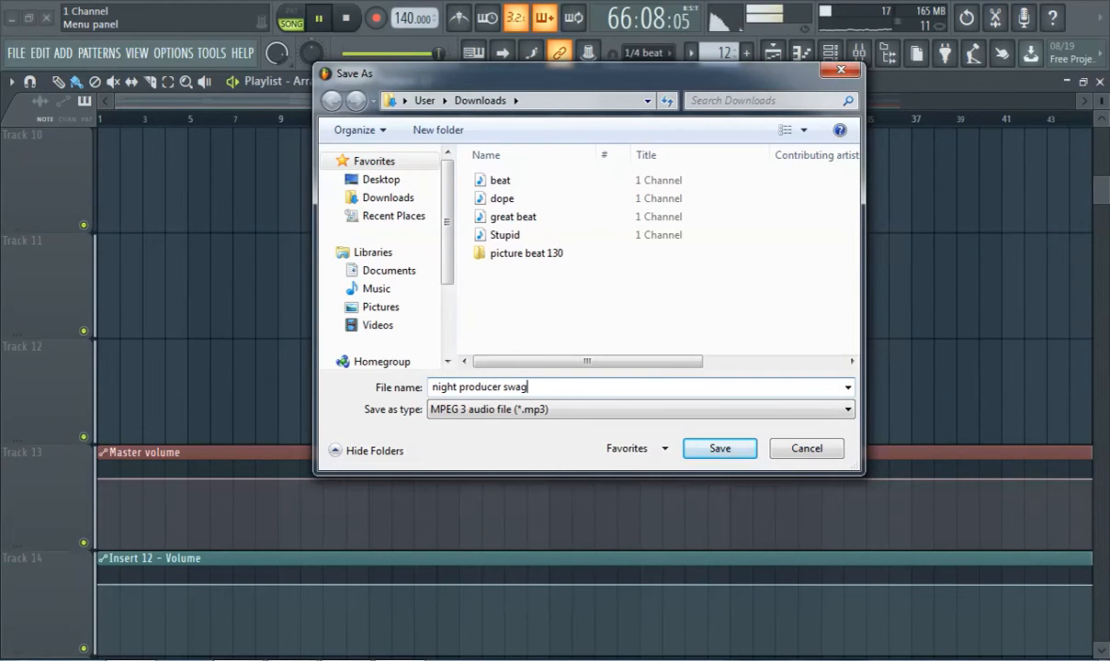
key(Return)
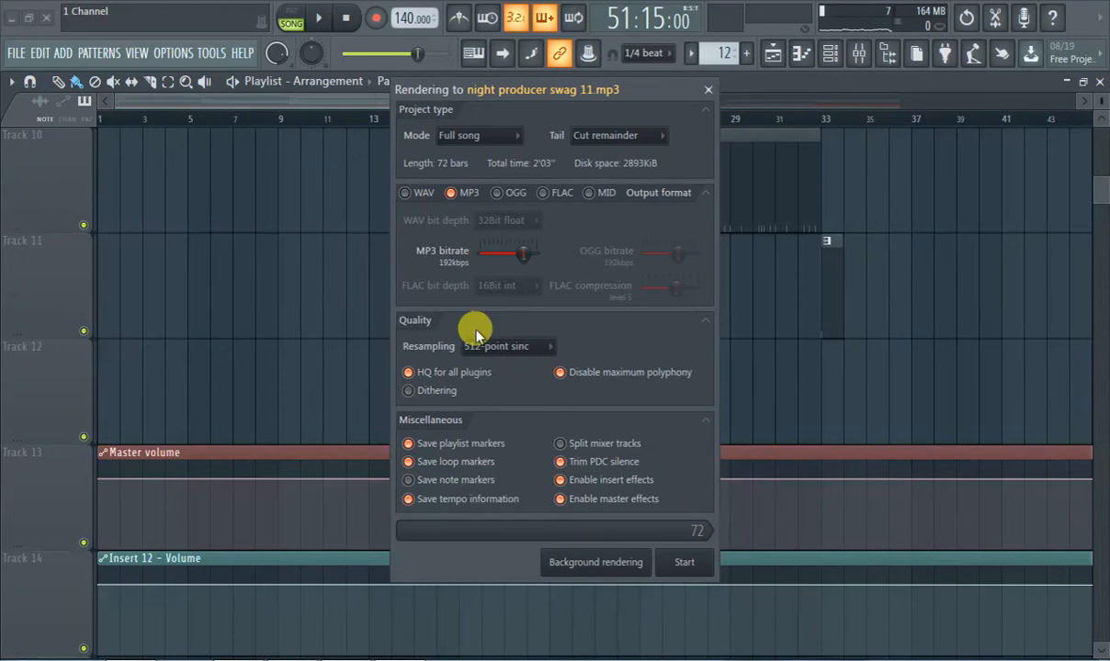
click(682, 562)
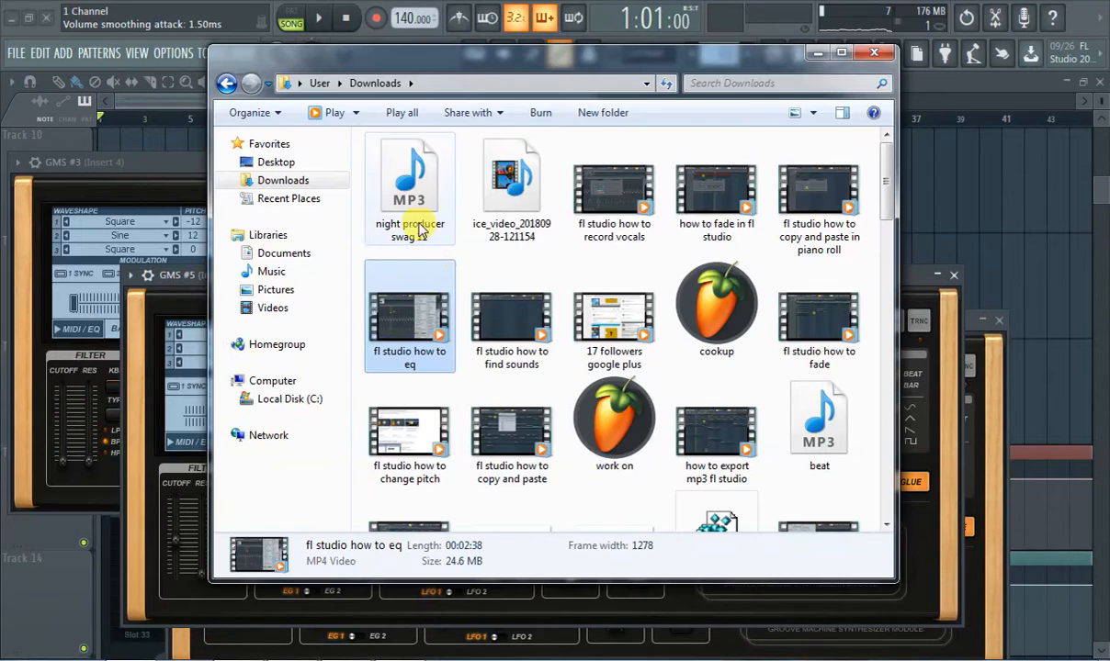
Step: Play the exported "night producer swag 11" MP3 from the Downloads folder in the media player, and close the player
right_click(448, 211)
click(459, 232)
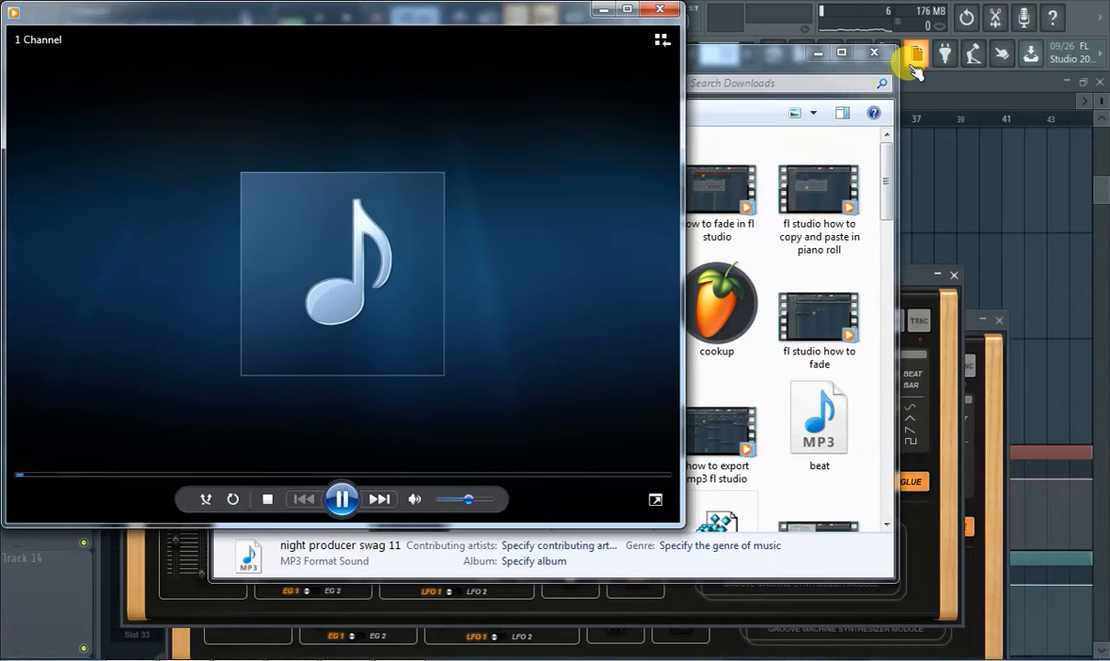
drag(522, 23, 735, 64)
mouse_move(666, 162)
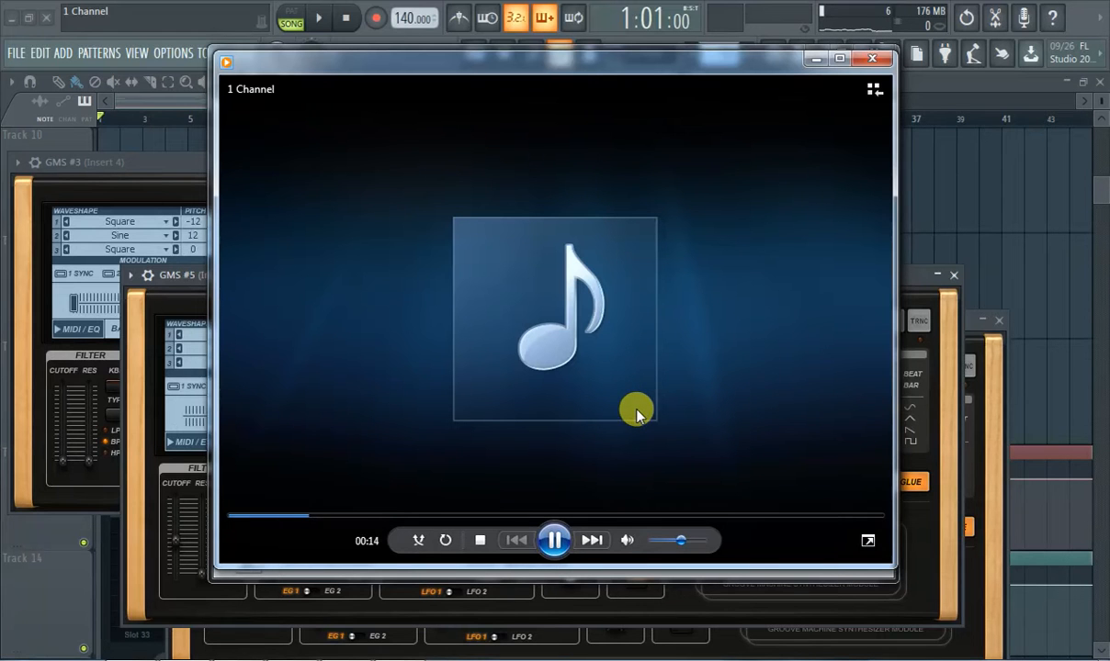
click(873, 63)
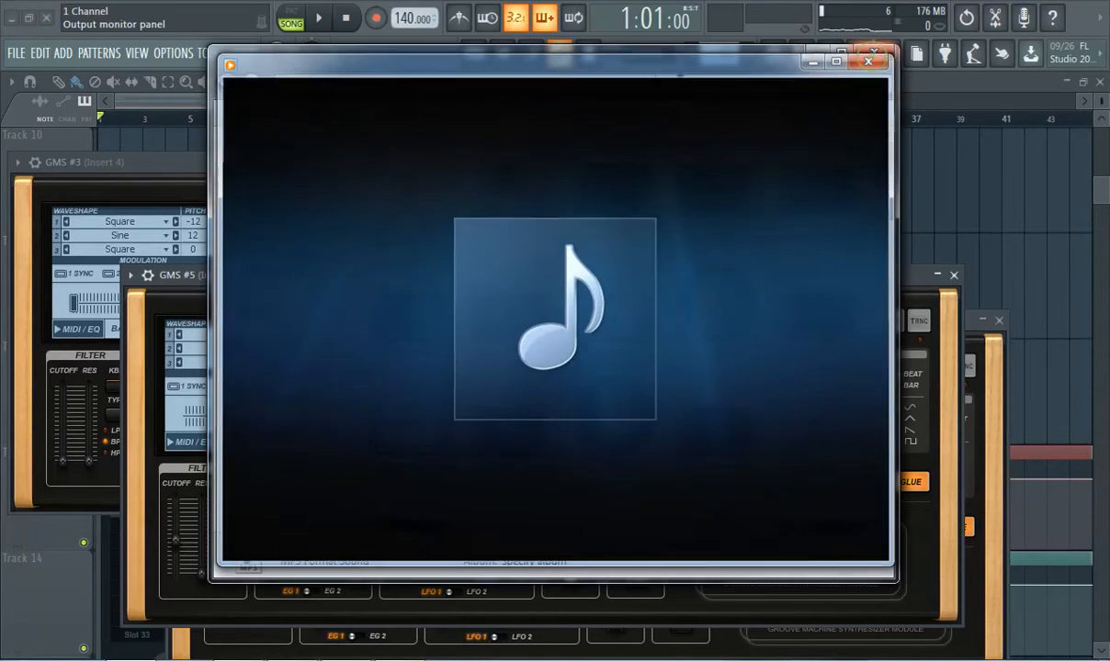
Step: Switch back to FL Studio, play the song from bar 1 and show the mixer with its Master track in view
click(551, 106)
scroll(206, 181, up, 9)
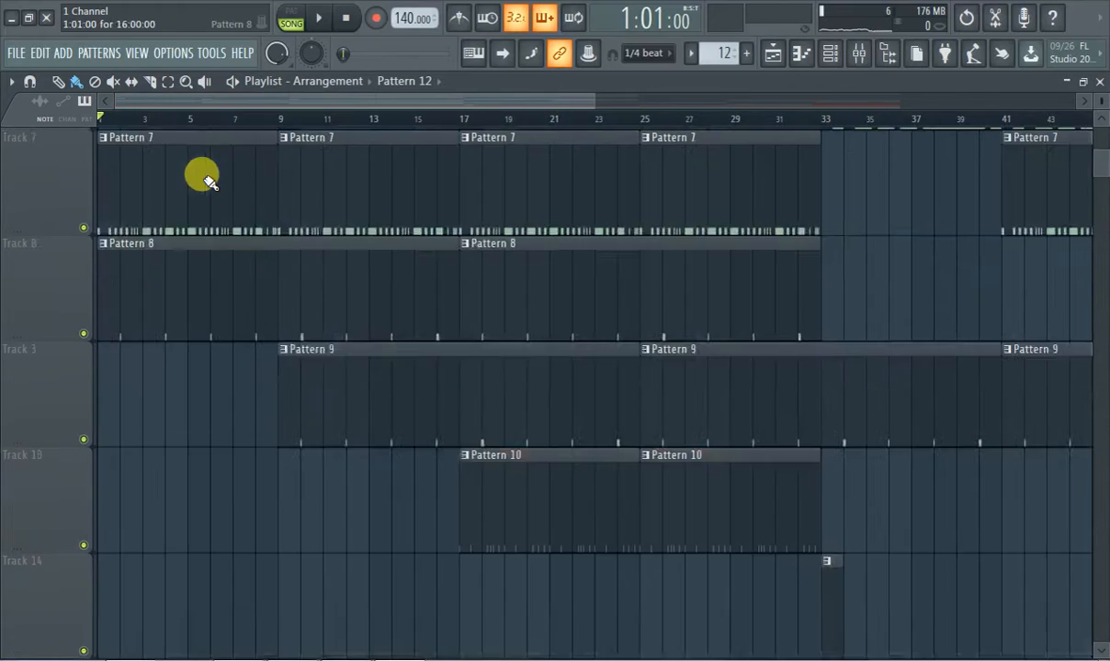
click(321, 20)
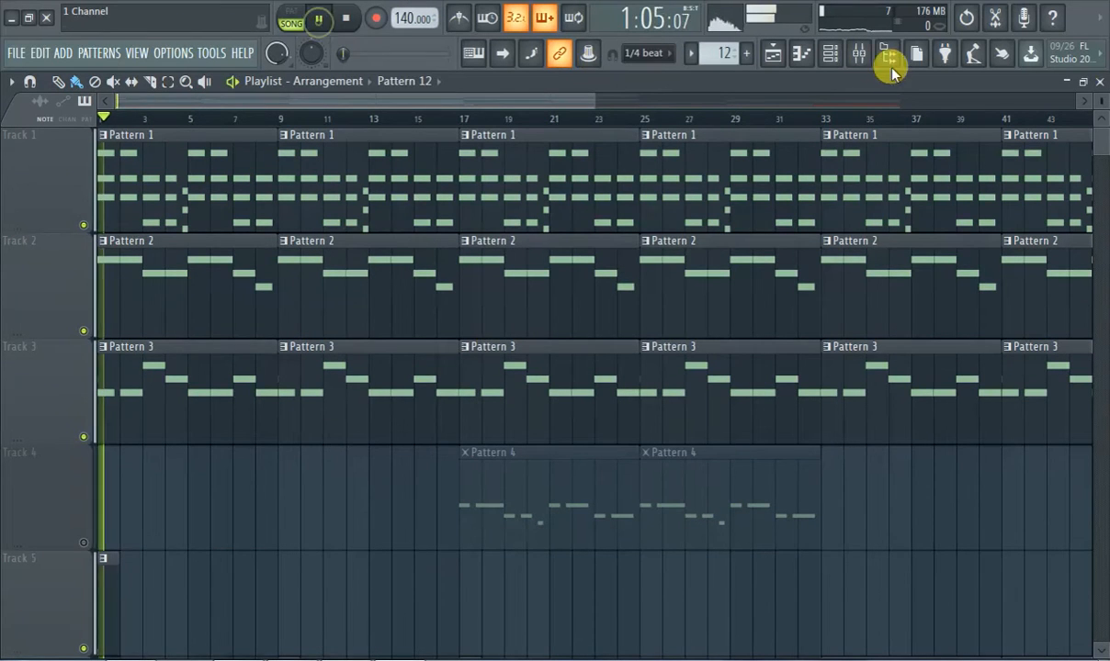
click(859, 52)
drag(322, 171, 544, 160)
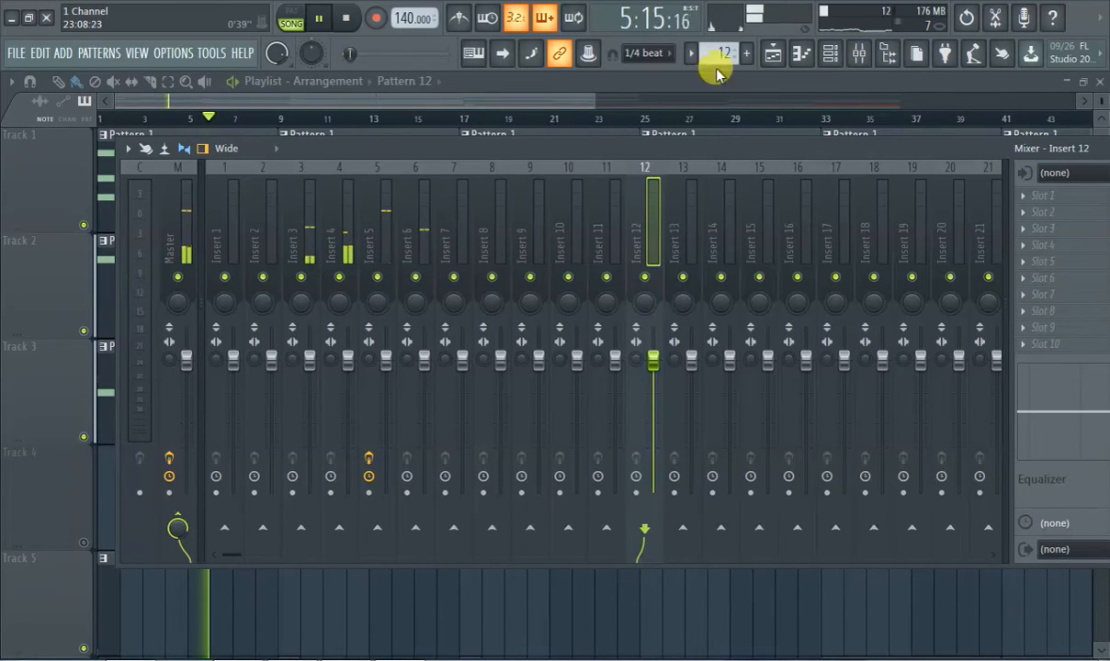
Step: Adjust the channel volume of the vybe - MoonrockKick sample from the Channel rack while the song plays
click(798, 51)
click(800, 52)
click(827, 54)
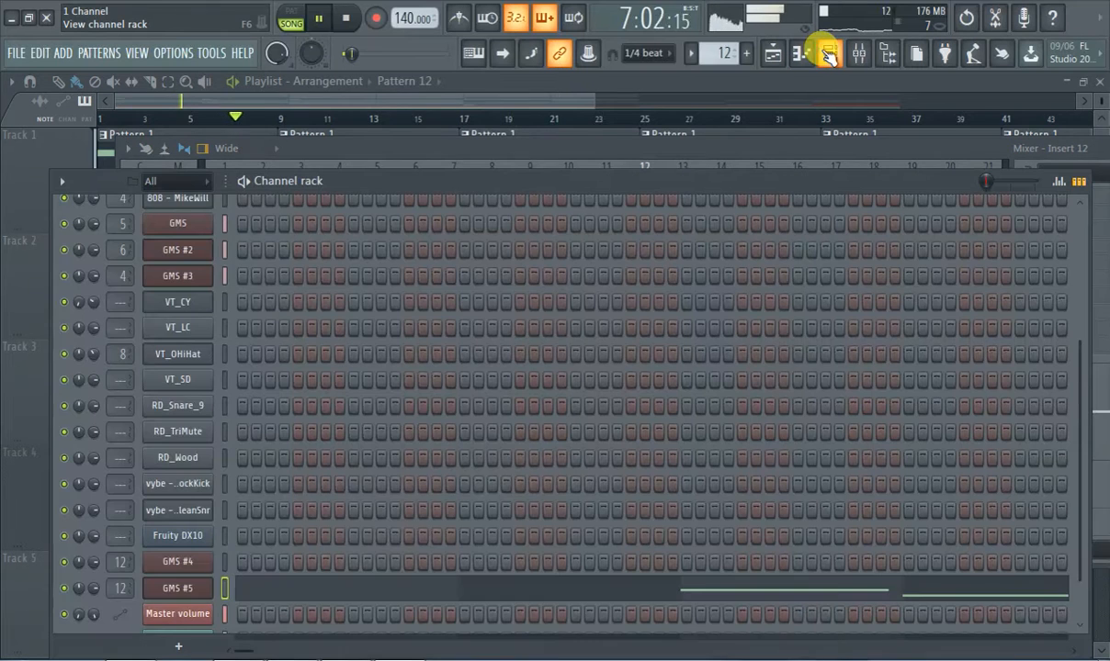
scroll(356, 507, down, 1)
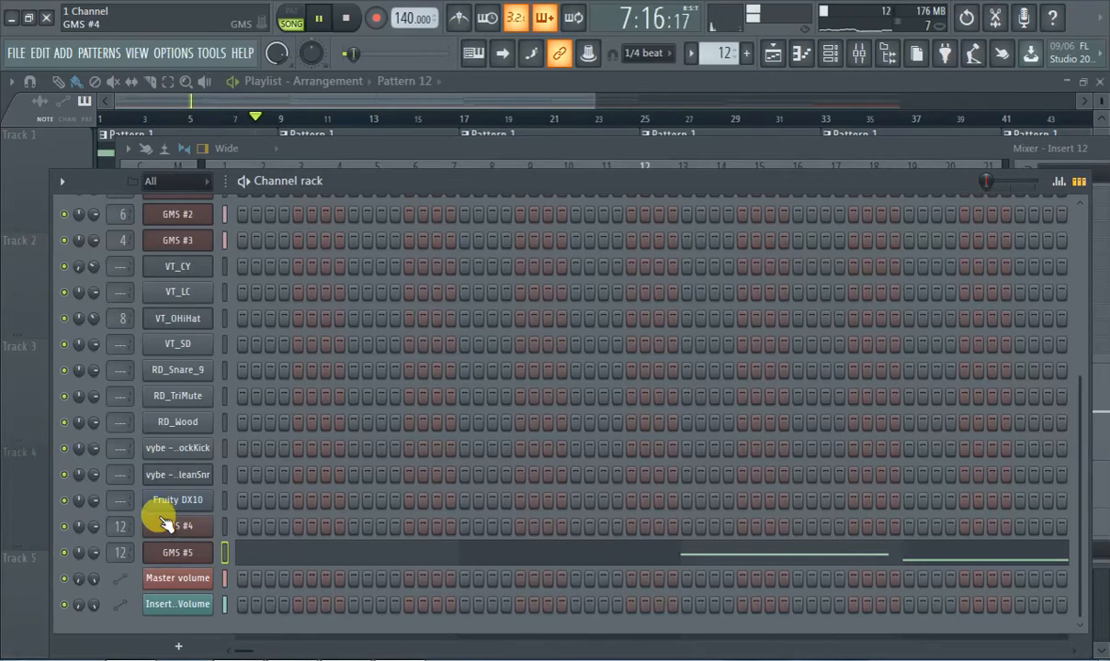
click(179, 447)
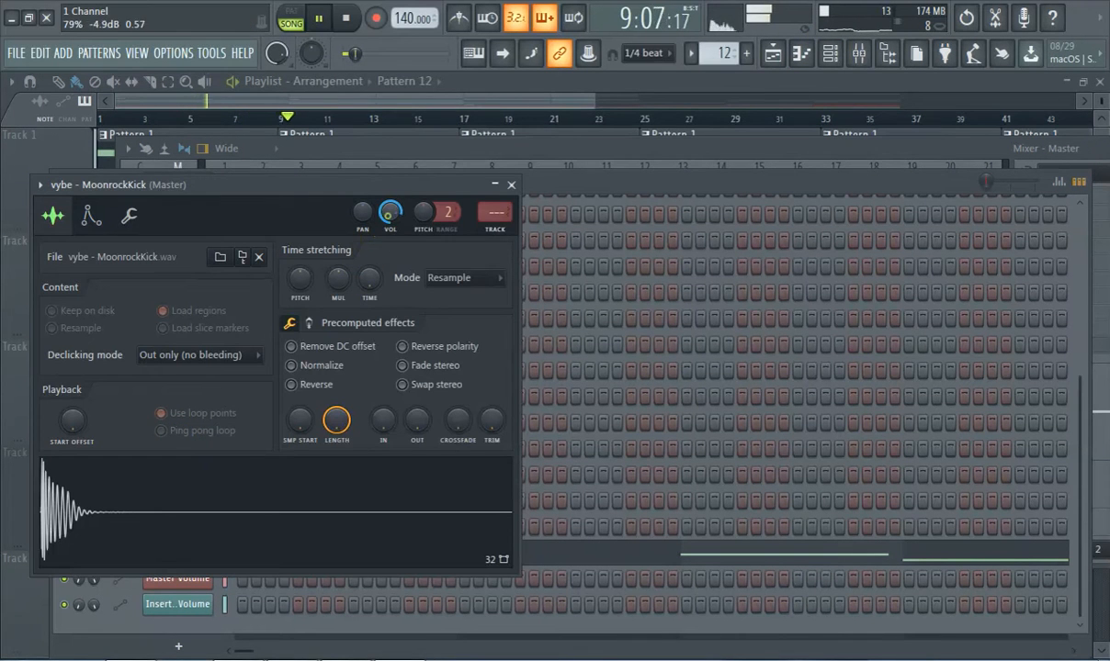
click(511, 184)
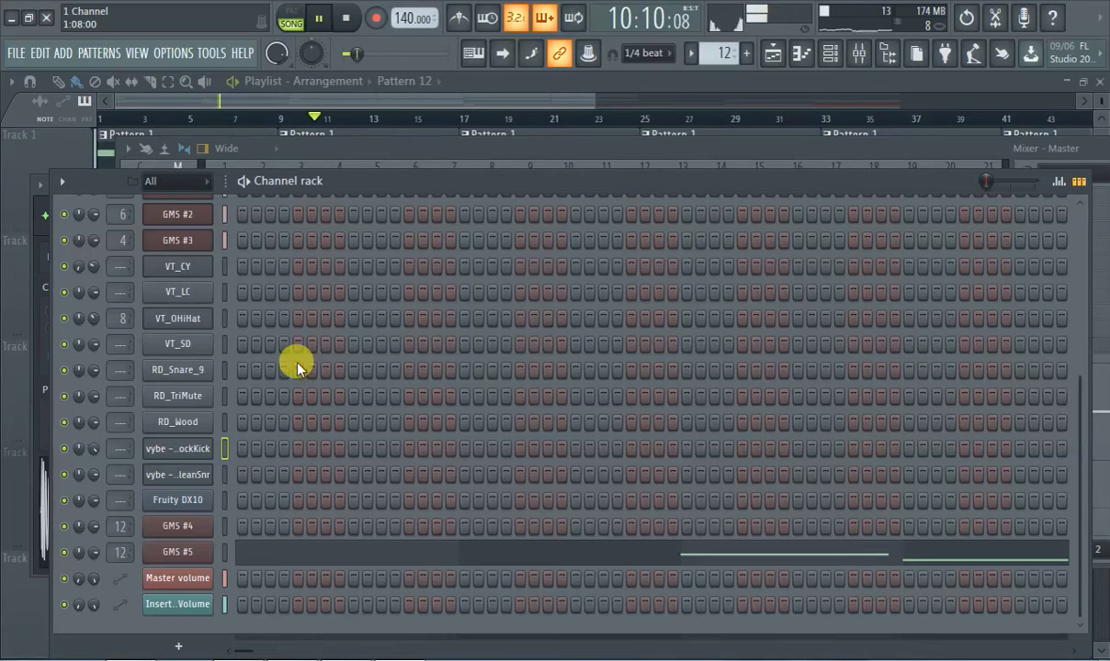
Step: Open the vybe - OverusedCleanSnr sample settings and bring the mixer back into view to watch the Master level
click(164, 482)
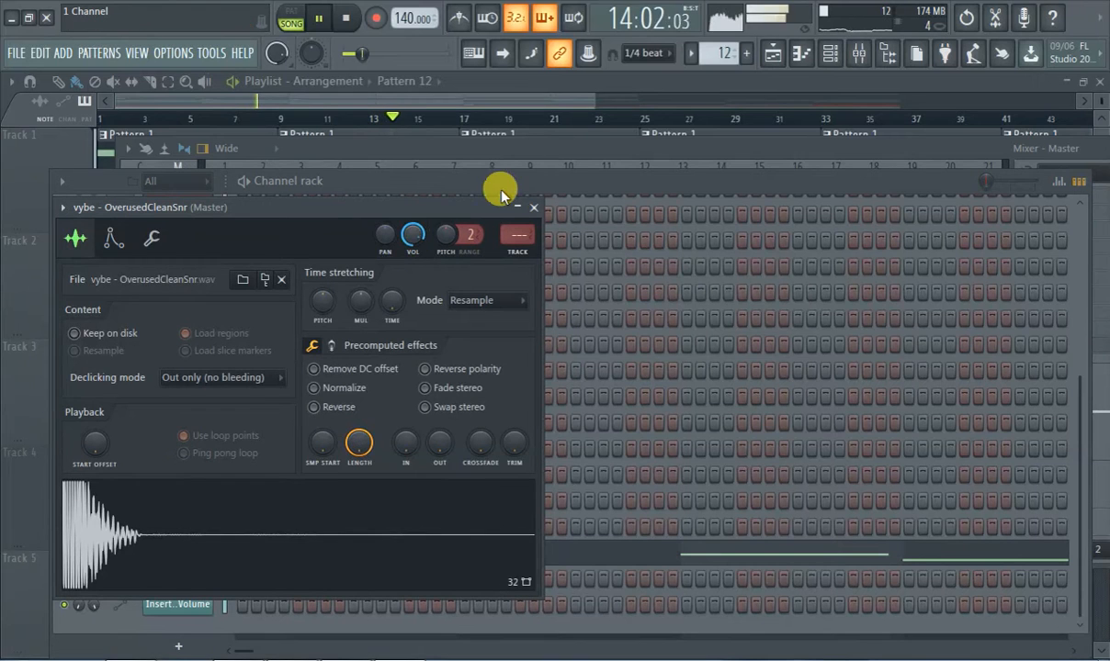
click(547, 167)
click(567, 144)
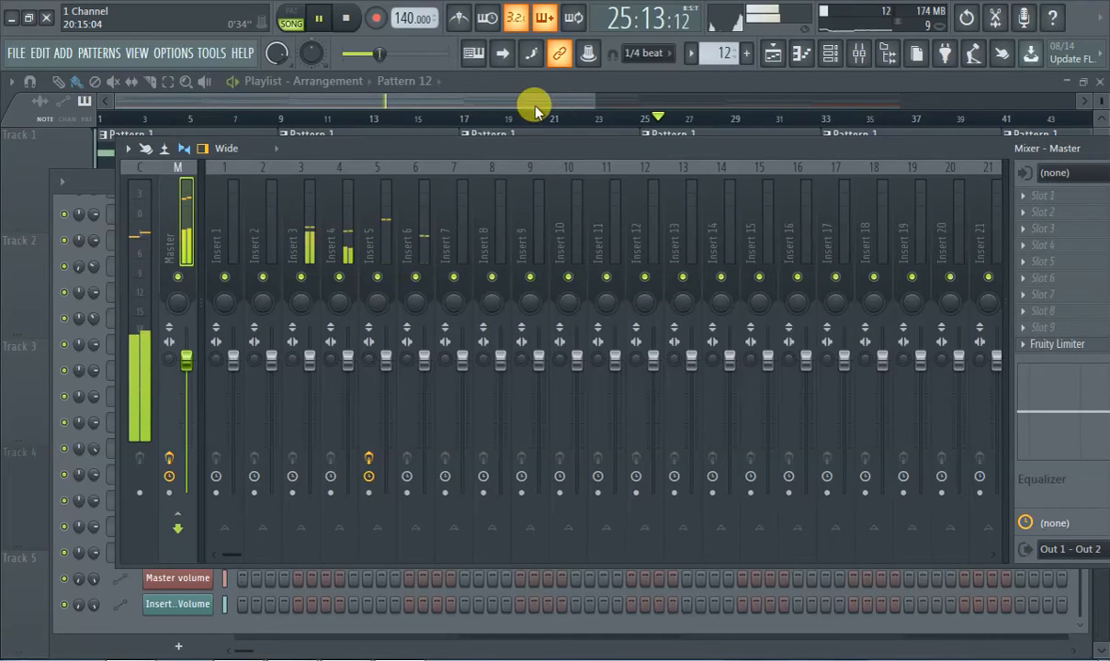
Step: Stop playback, switch to Pattern 13 and place its clip on Track 15 from bar 1 to about bar 14
scroll(436, 192, down, 3)
click(565, 108)
scroll(619, 132, down, 4)
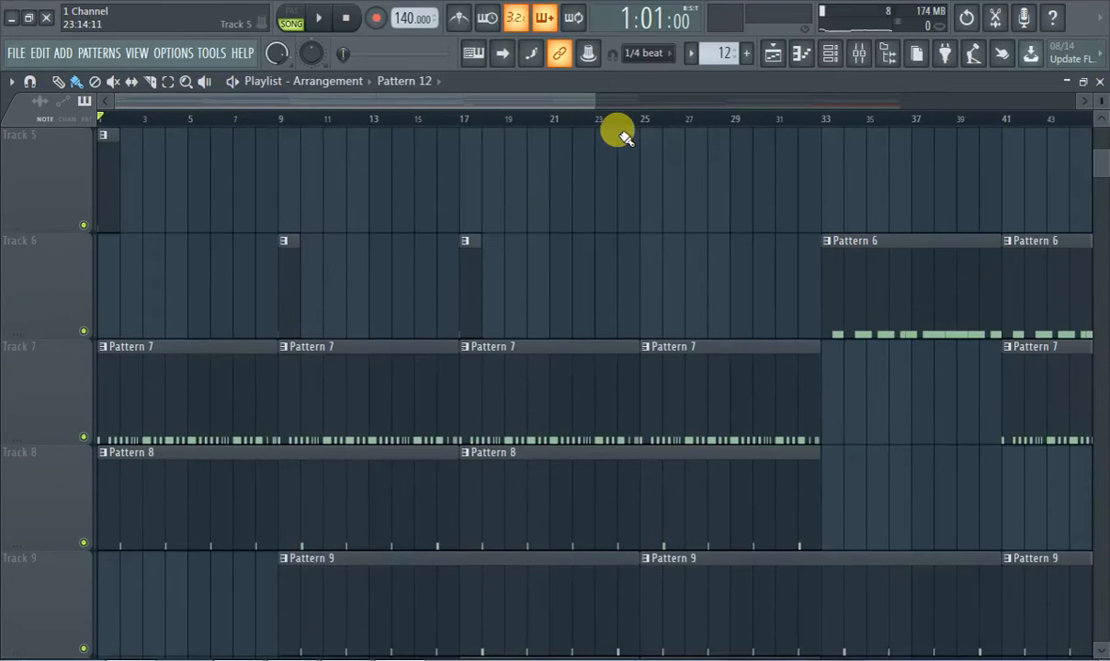
scroll(618, 131, down, 3)
drag(594, 102, 680, 102)
click(747, 55)
scroll(339, 413, down, 6)
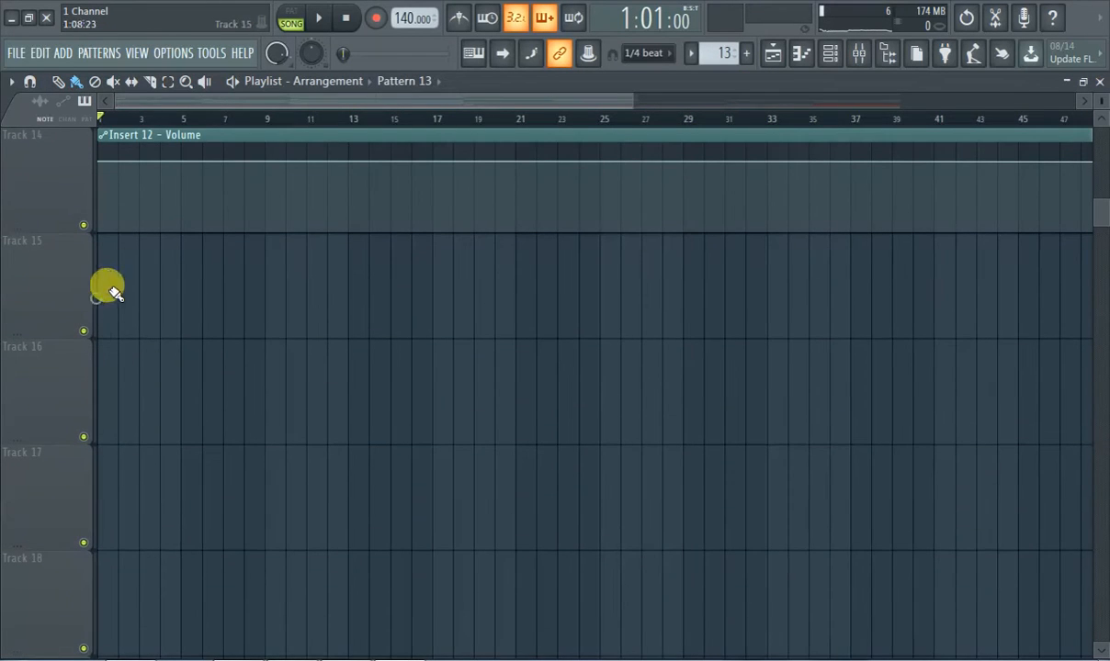
click(111, 291)
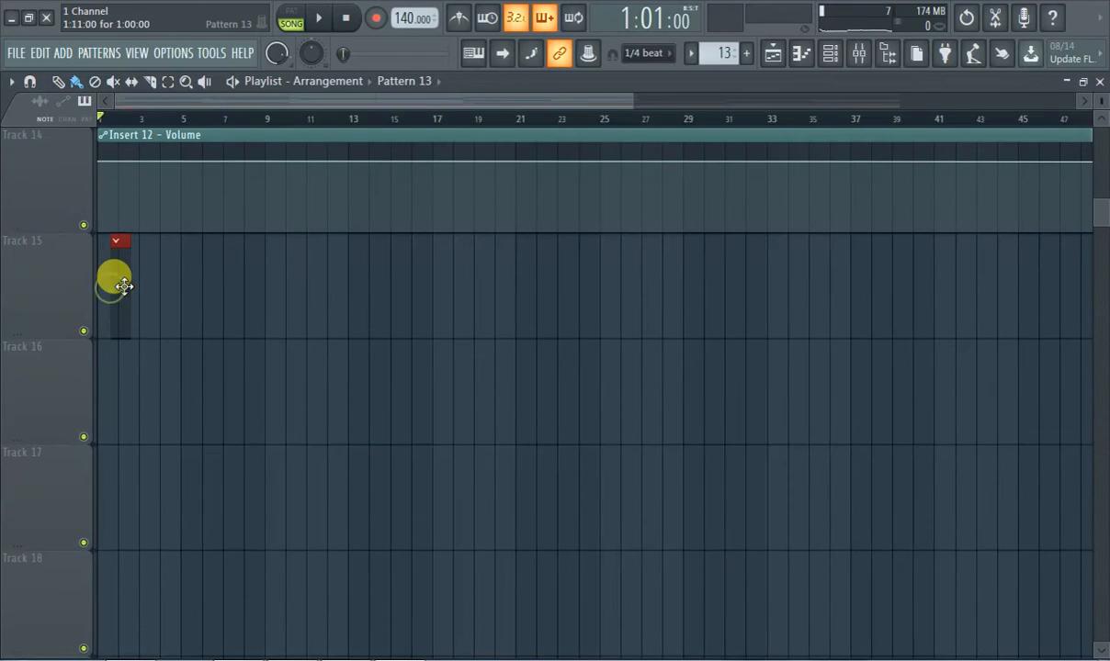
drag(111, 287, 377, 287)
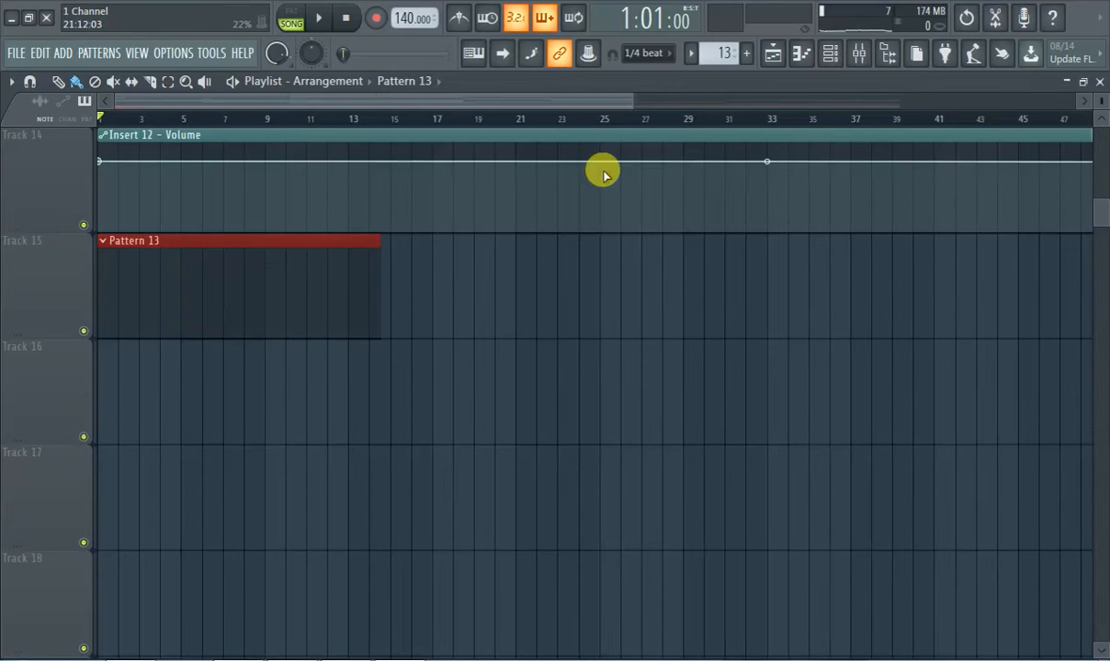
Step: Assign the mono audio input In 1 to mixer track Insert 16 and return to the playlist
click(858, 52)
click(684, 225)
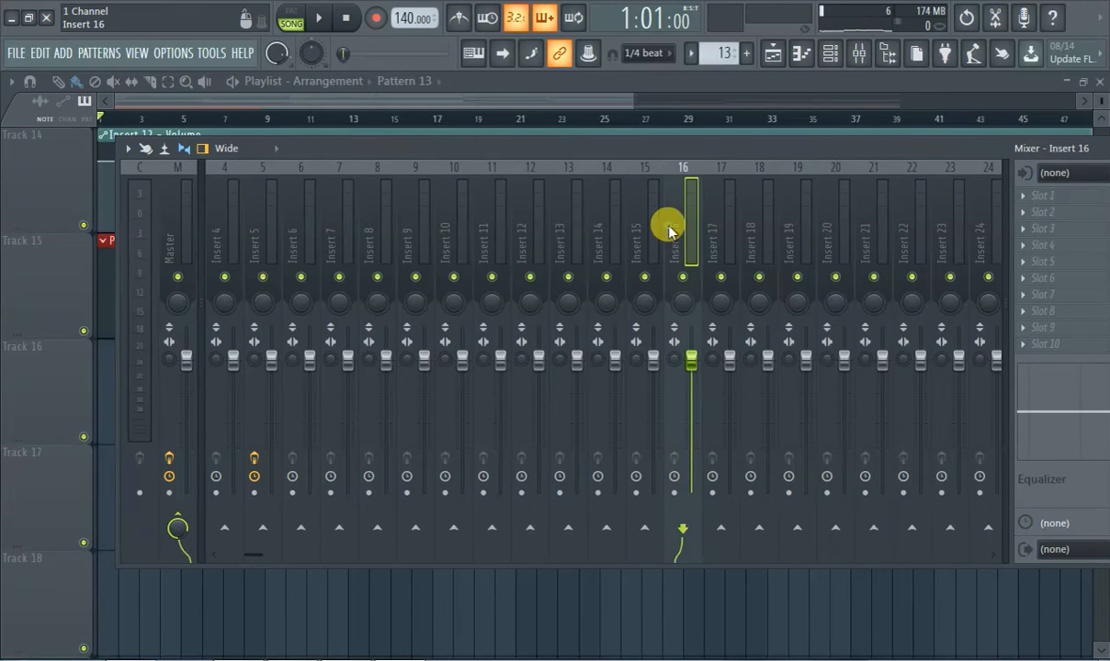
click(1045, 173)
click(1008, 234)
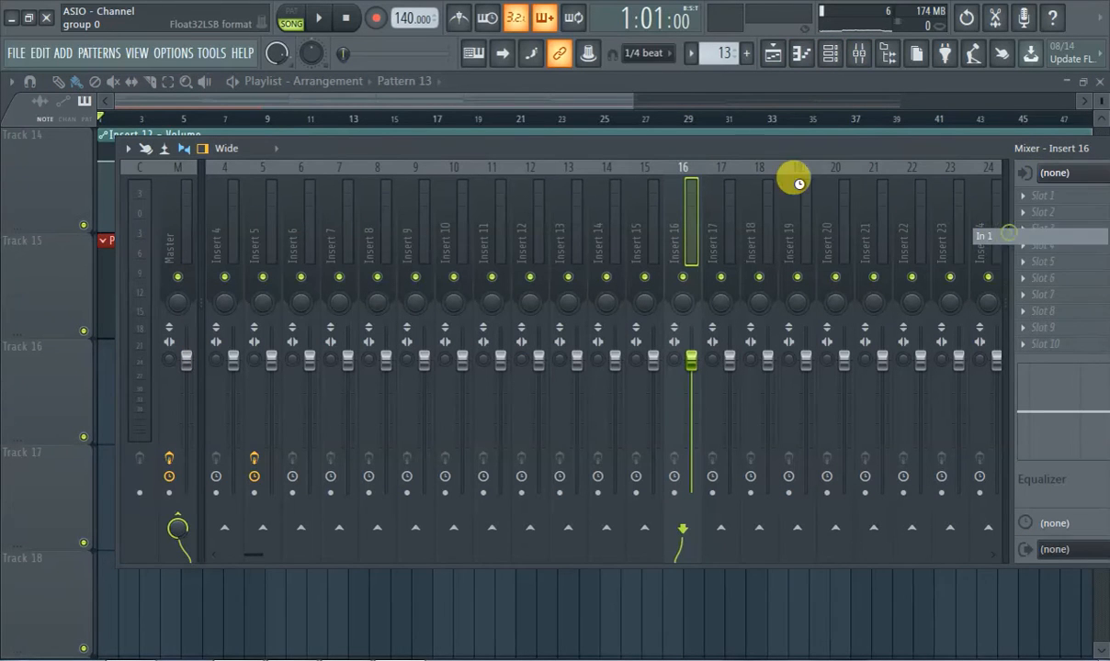
click(162, 122)
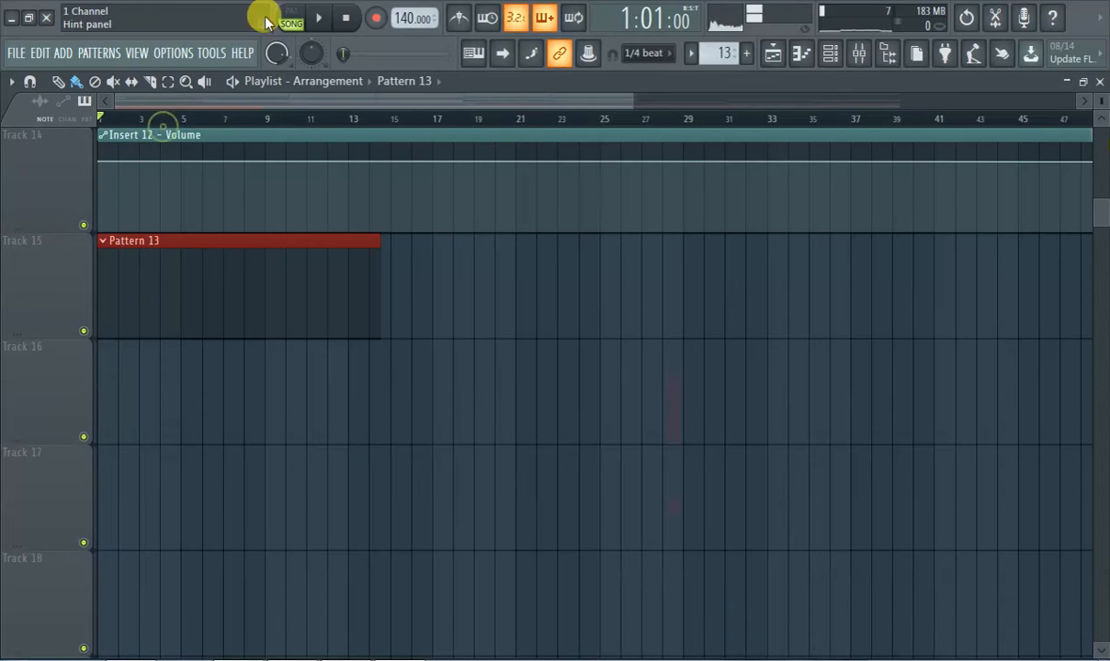
Step: Arm recording and record an audio take from Insert 16 onto Track 16, from bar 1 to about bar 32
right_click(375, 17)
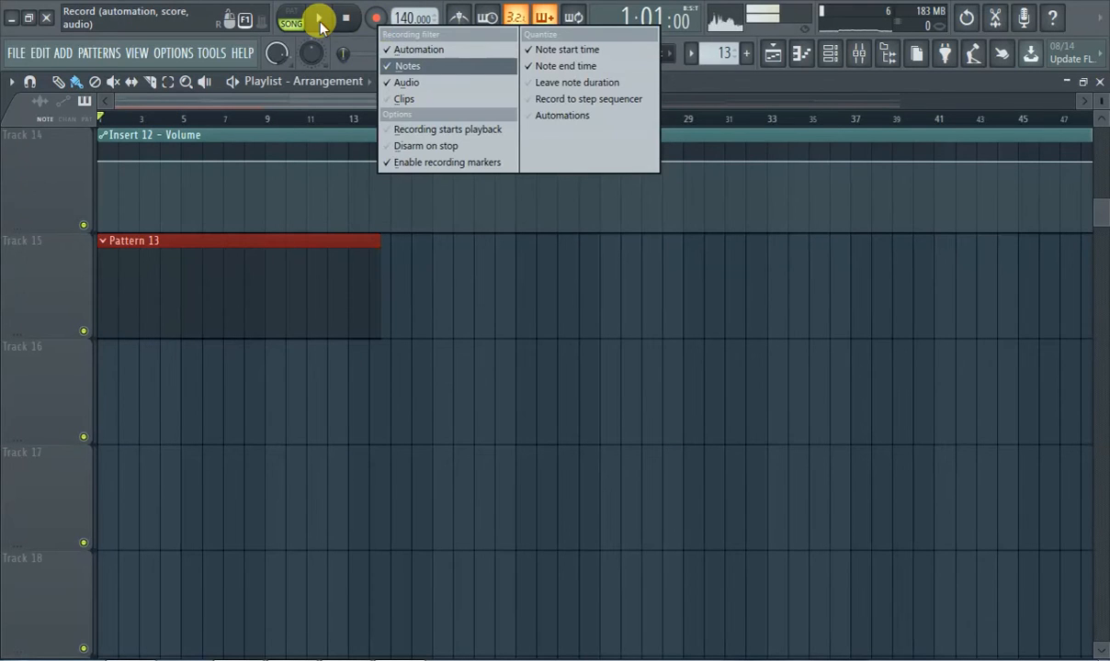
click(319, 19)
click(372, 17)
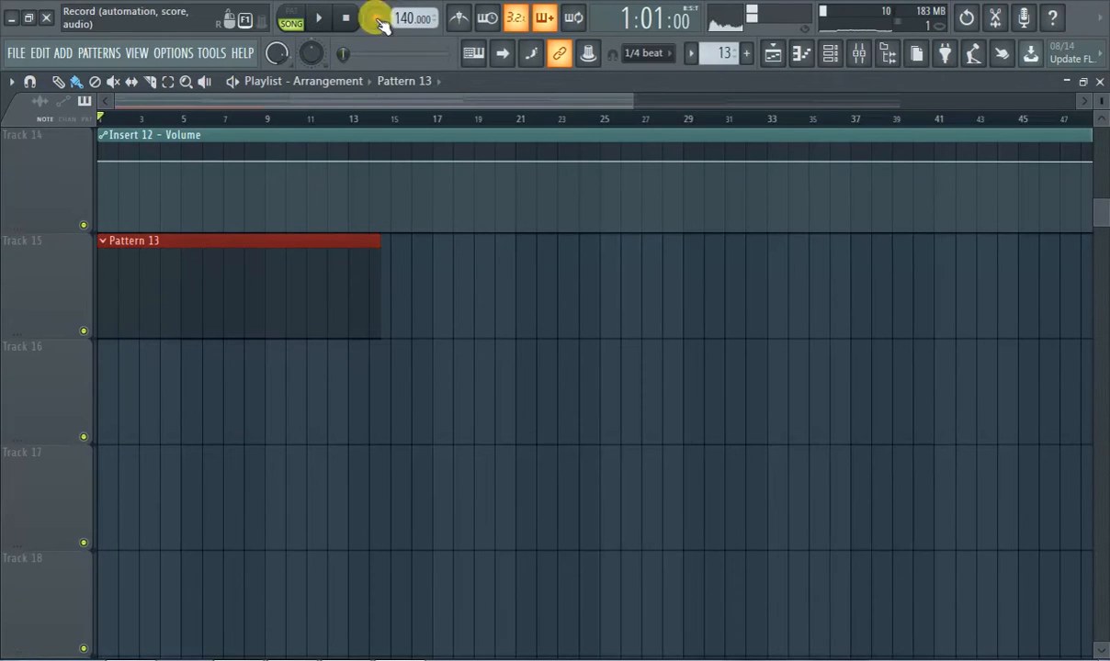
click(316, 18)
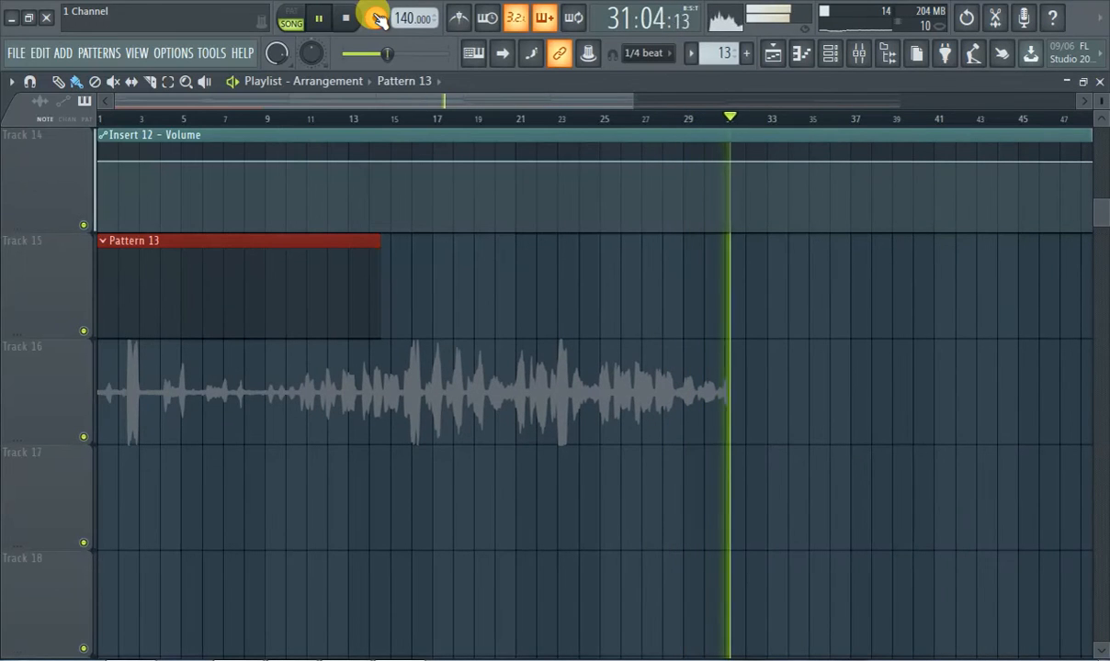
click(374, 18)
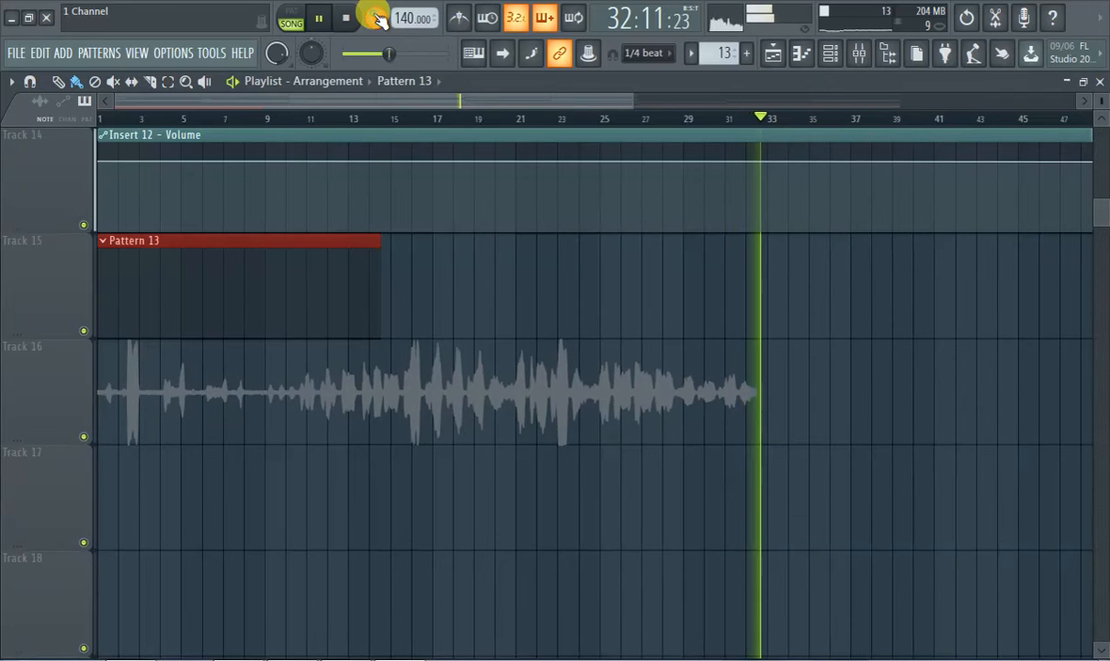
Step: Place a Pattern 13 clip near the start of Track 17
click(746, 59)
key(Return)
click(133, 508)
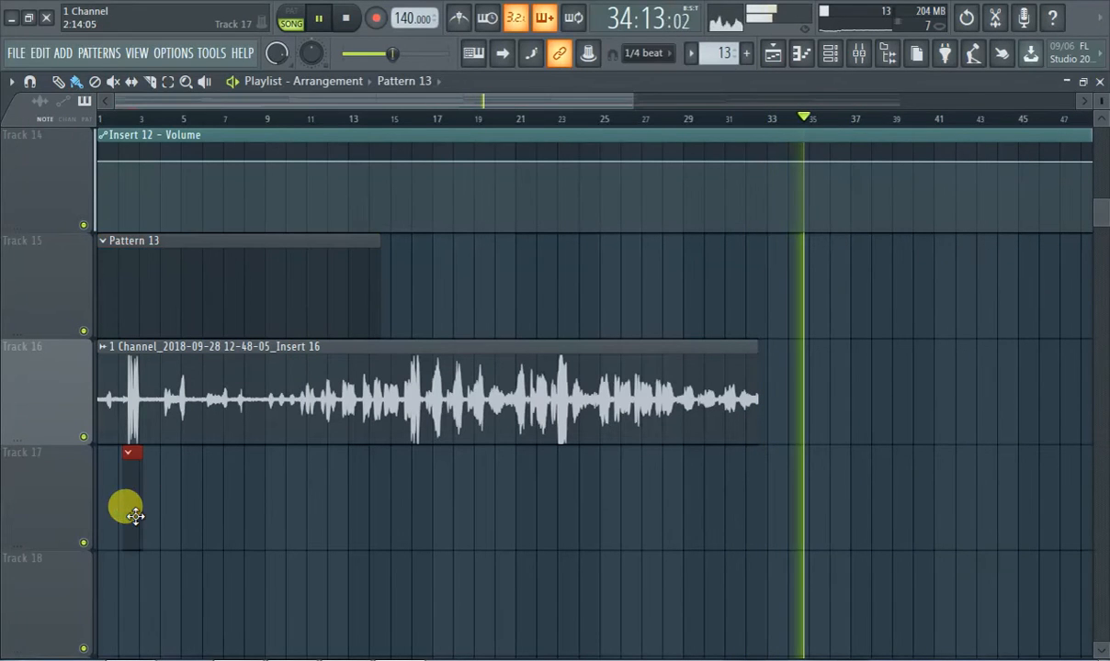
Step: Set the audio input of Insert 16 to (none) and assign the mono input In 1 to Insert 18
click(858, 53)
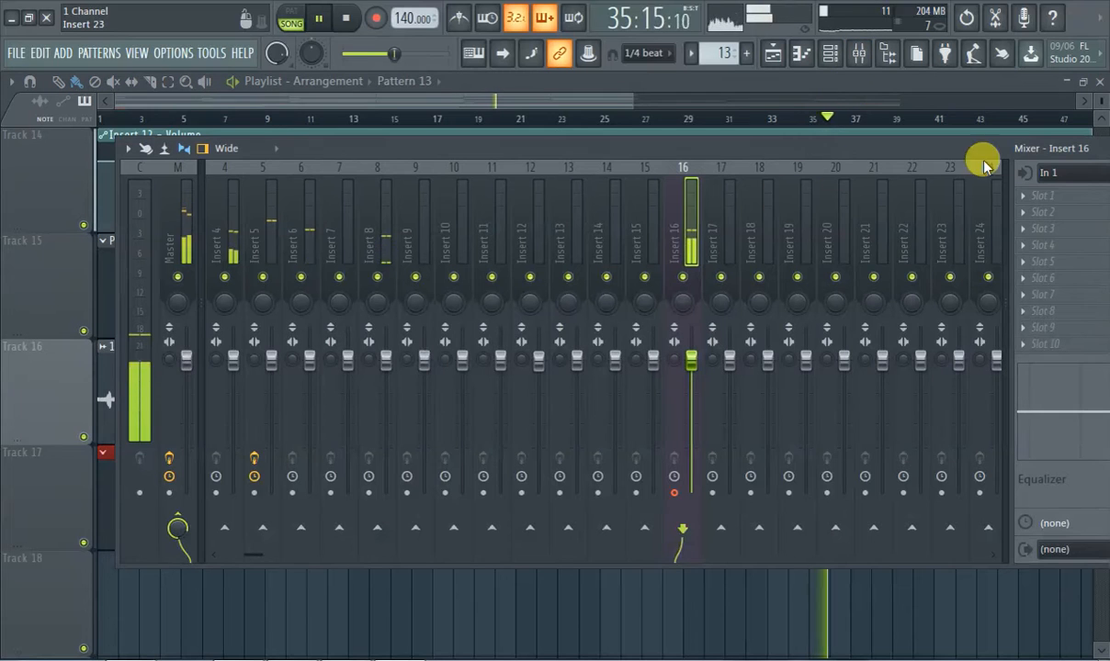
click(1049, 172)
click(1001, 275)
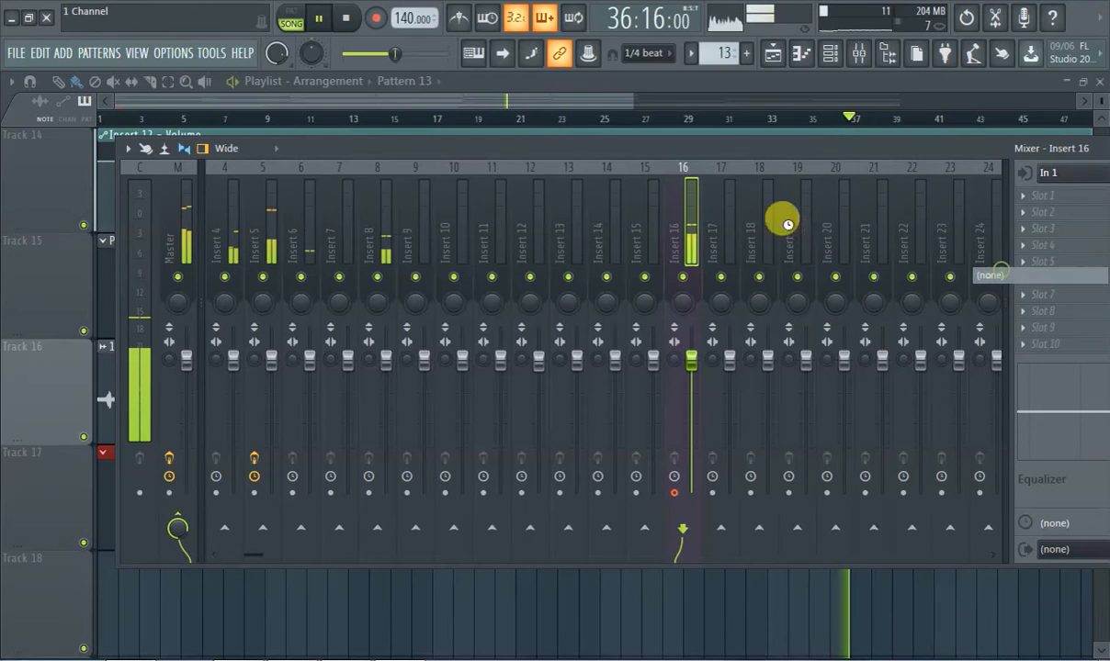
click(759, 223)
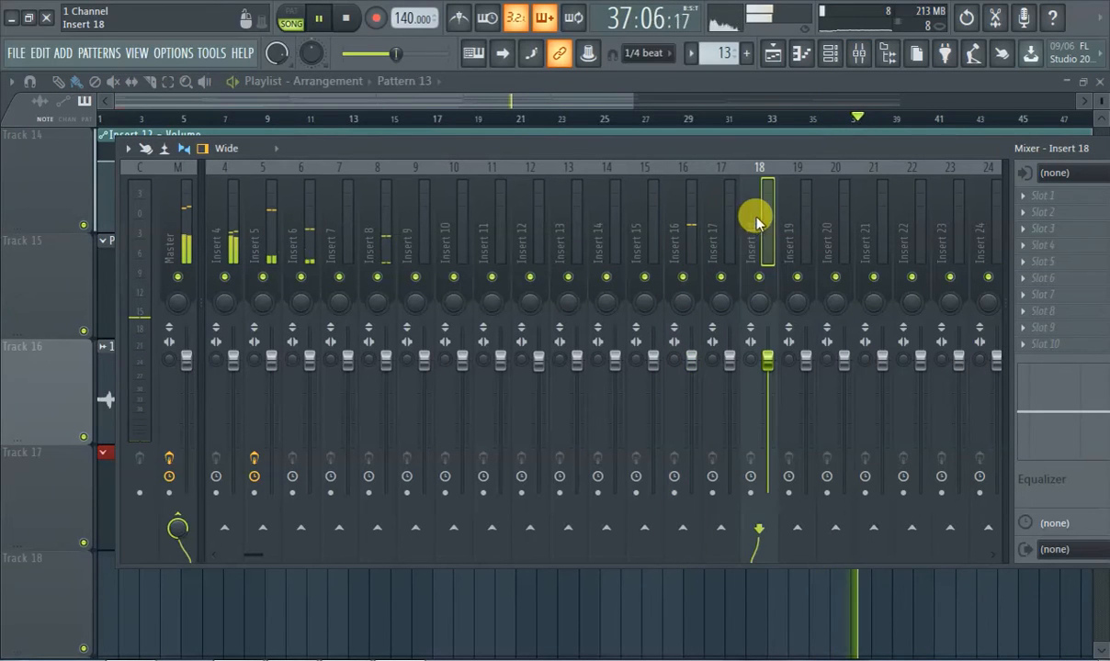
click(1064, 177)
click(1013, 232)
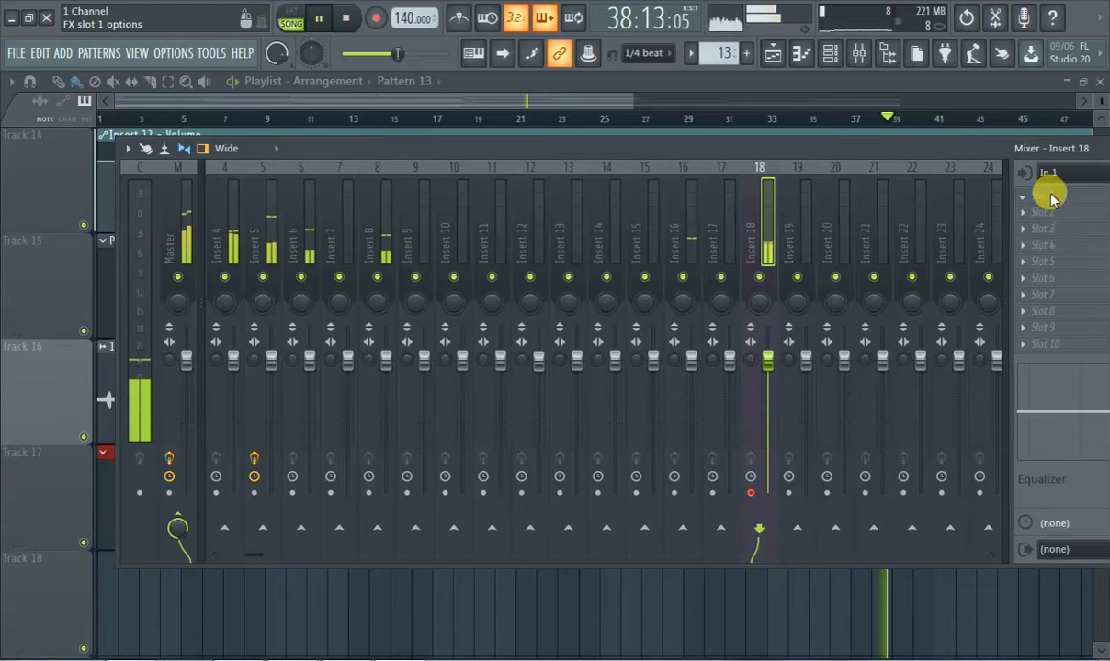
Step: Load Fruity Reeverb 2 in the first effect slot of Insert 18, with the dry level at 125% and the wet level lowered
click(1050, 198)
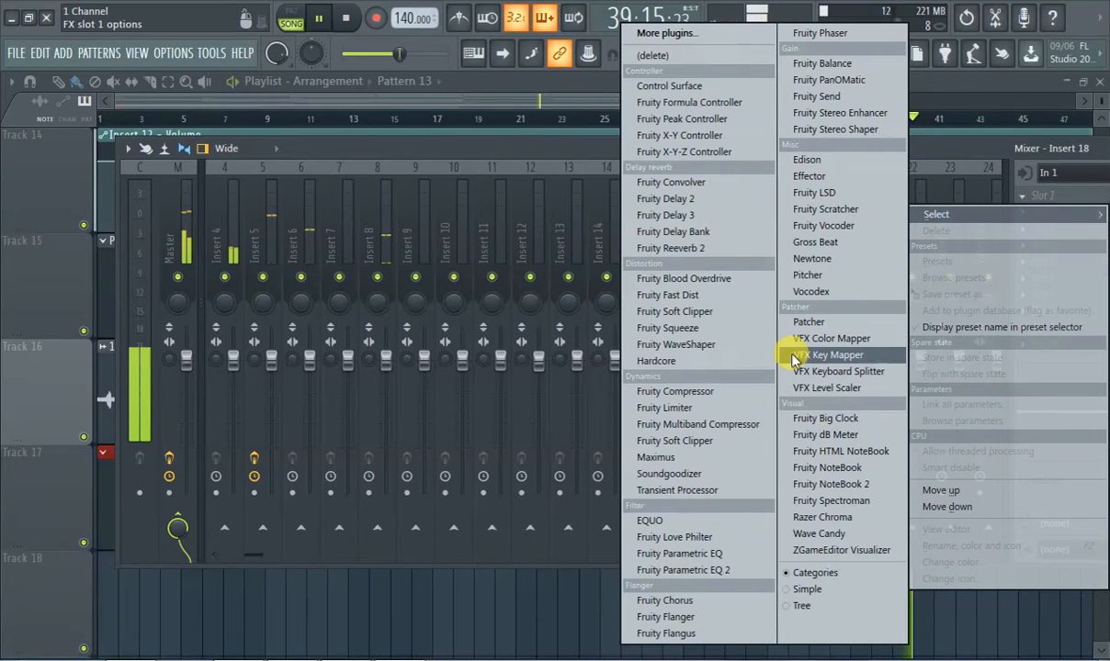
click(698, 248)
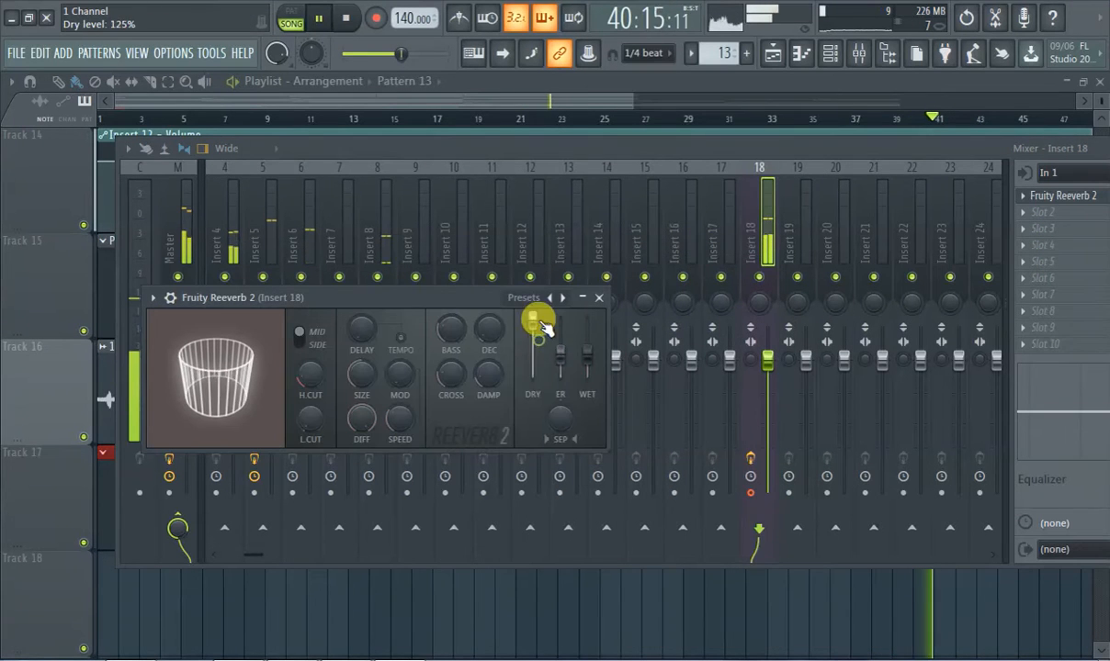
drag(592, 361, 593, 380)
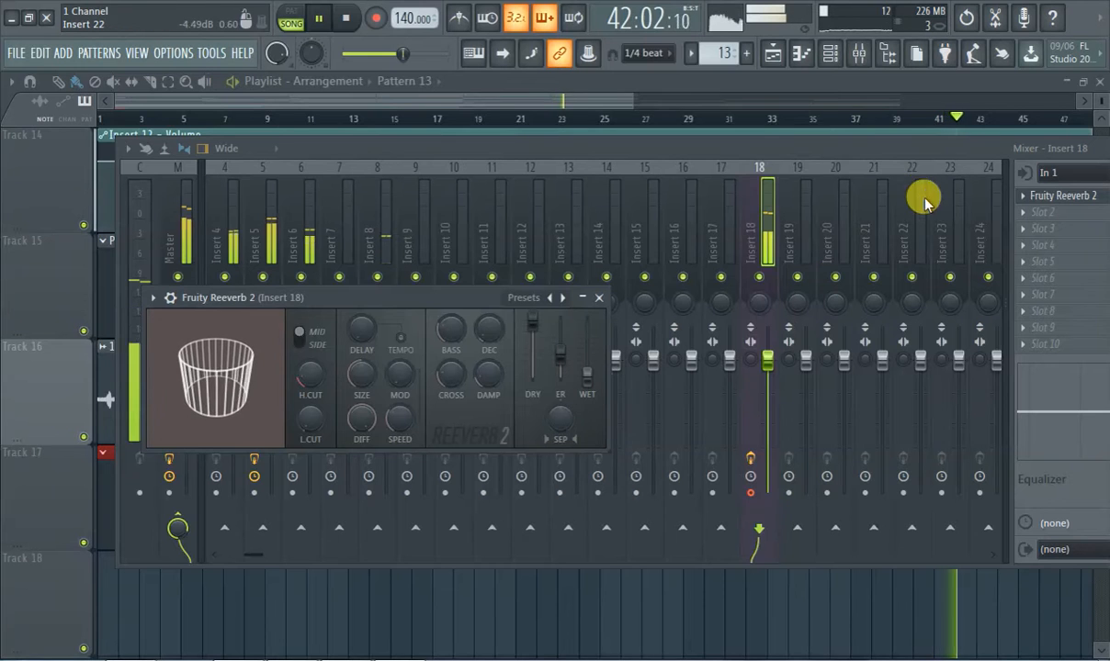
Step: Add Fruity Vocoder to the second effect slot of Insert 18 and choose its Clear preset
click(1038, 212)
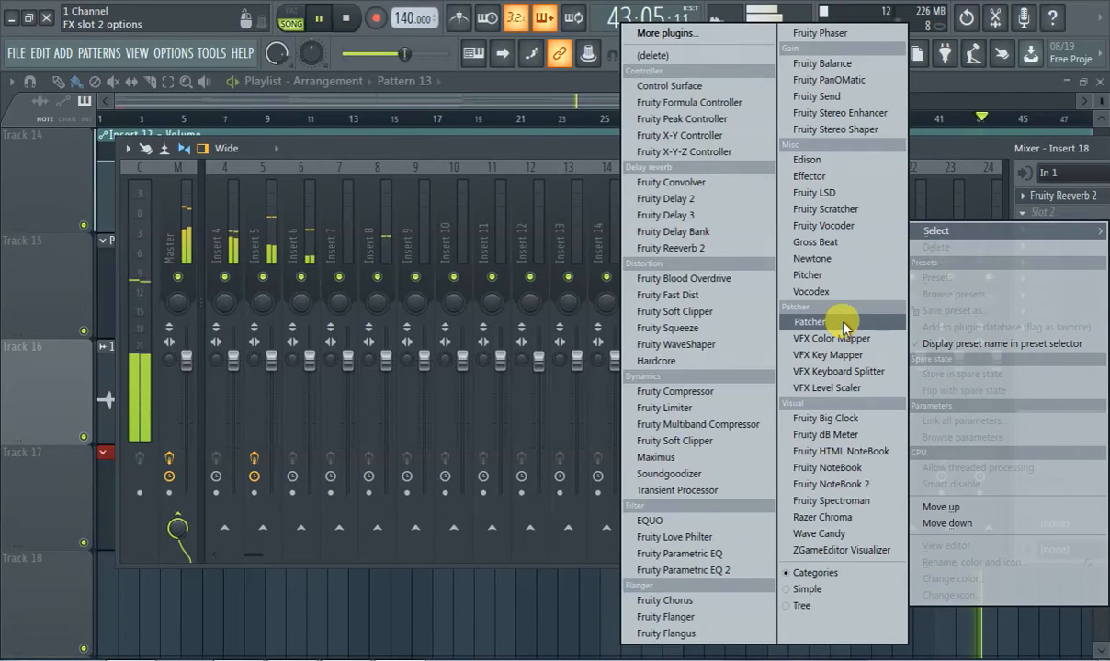
click(825, 225)
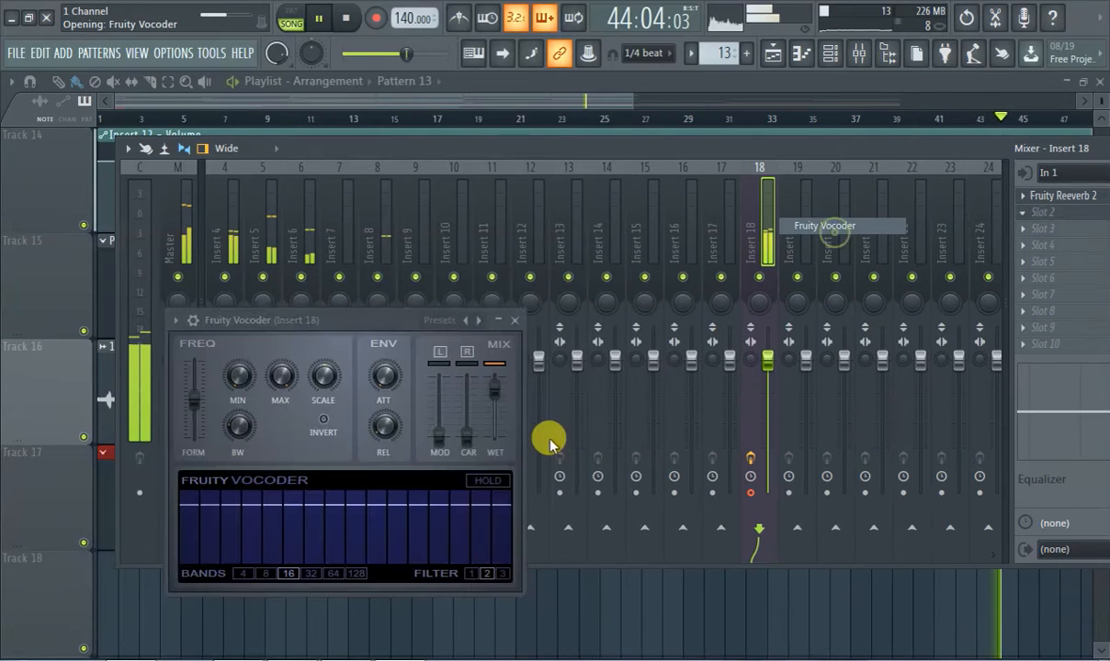
click(478, 320)
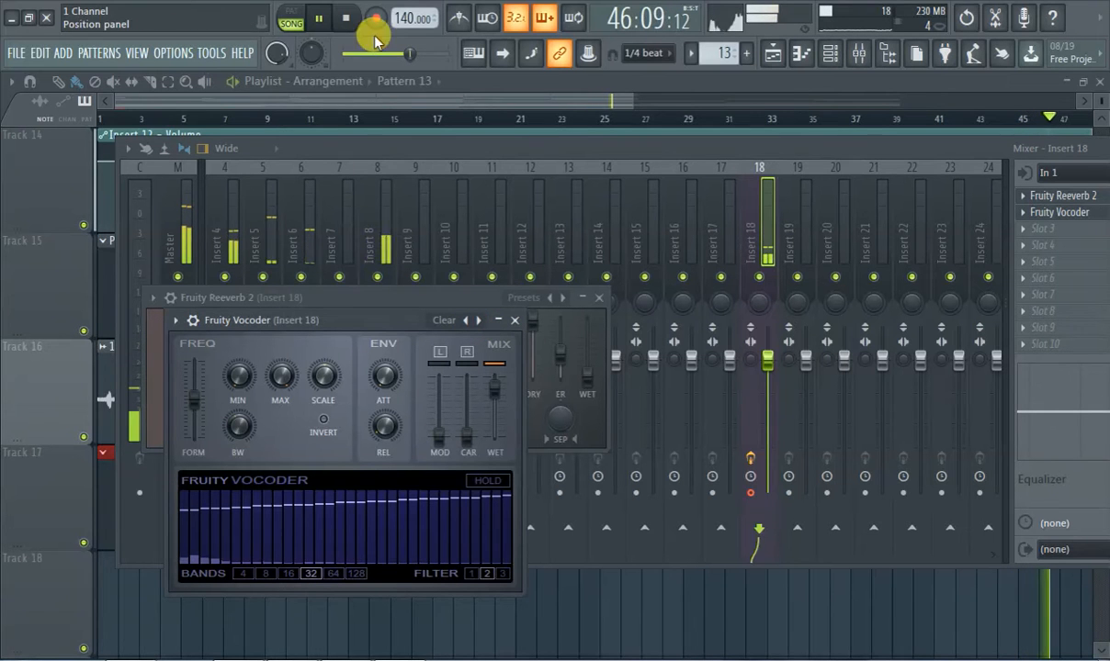
Step: Restart the song and record a second audio take from Insert 18 onto Track 18, from bar 1 to about bar 33
click(319, 19)
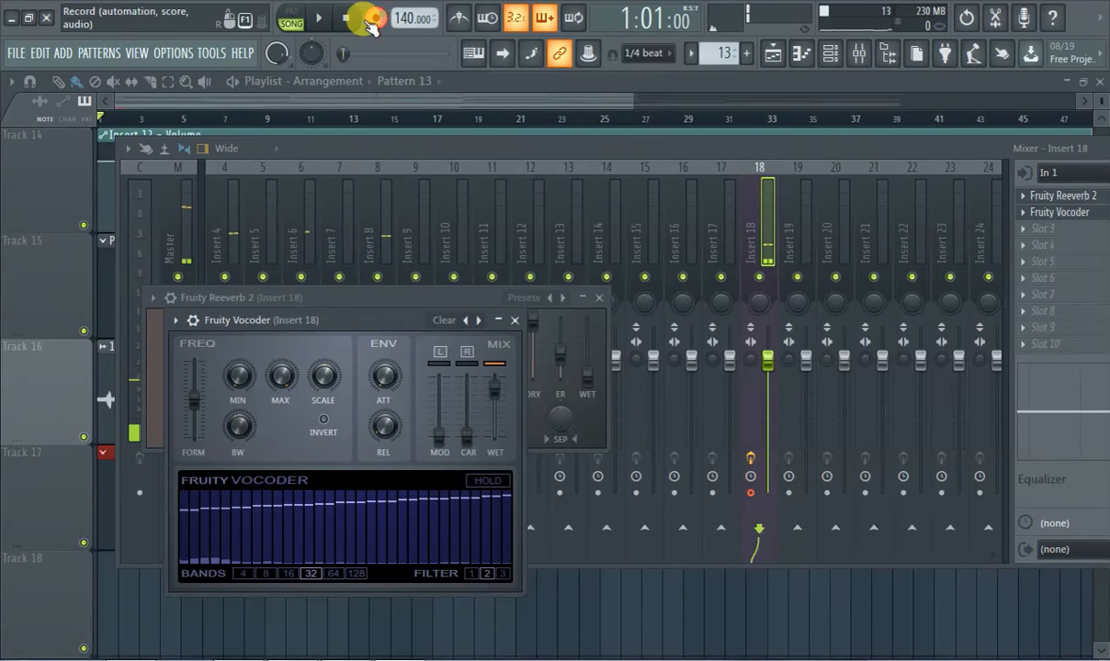
click(236, 103)
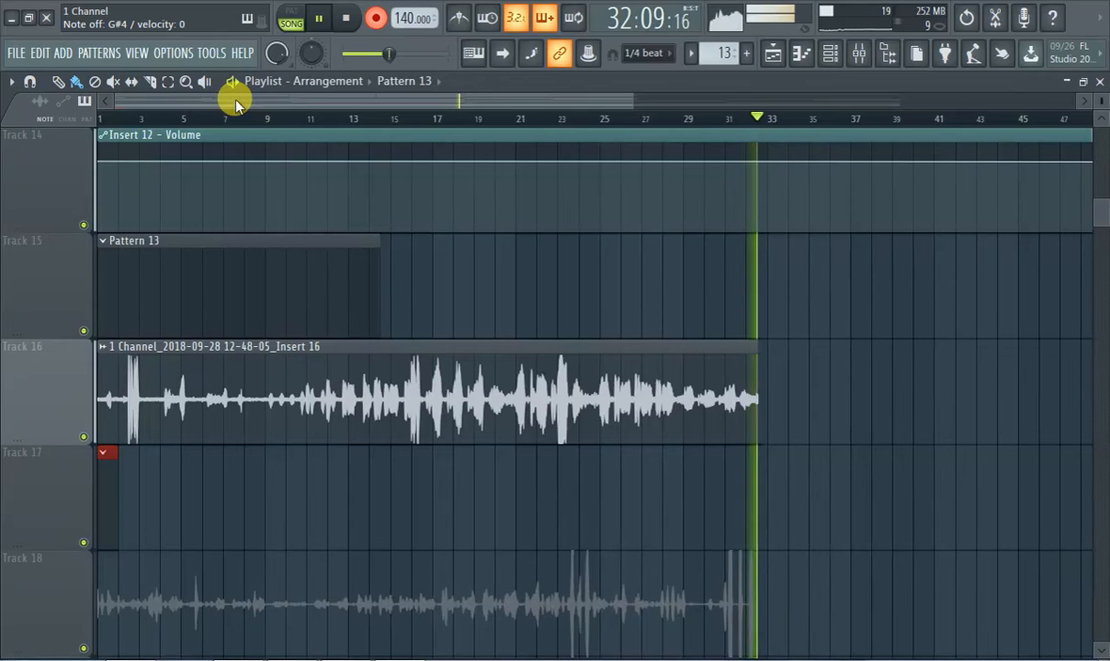
key(space)
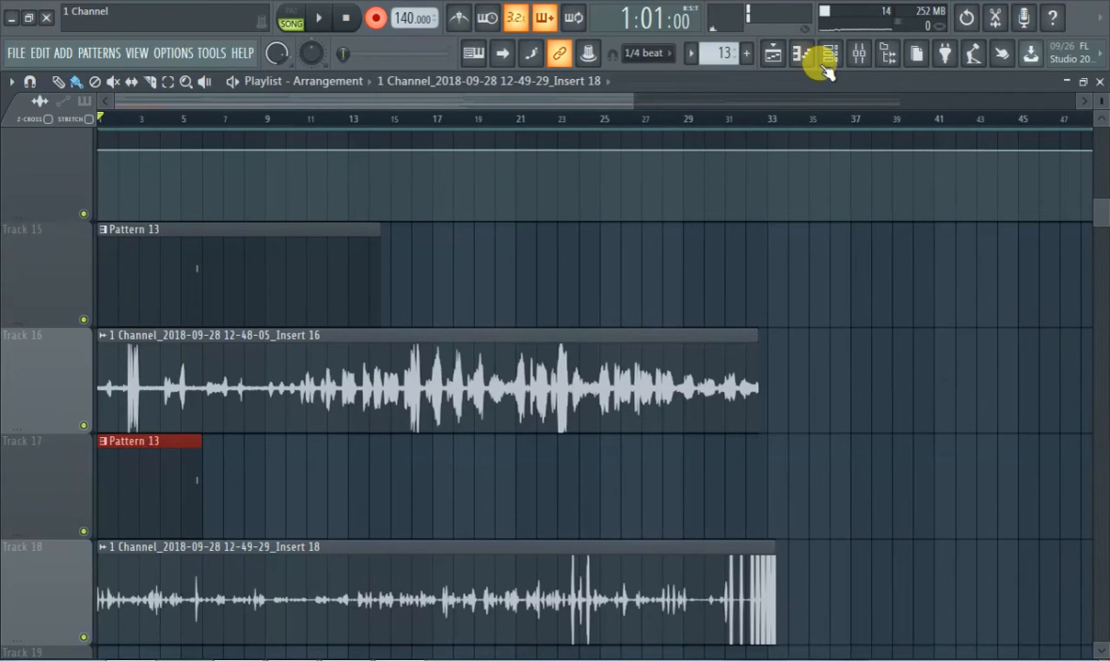
Step: Set the audio input of Insert 18 to (none) and go back to the playlist
click(858, 57)
click(1057, 175)
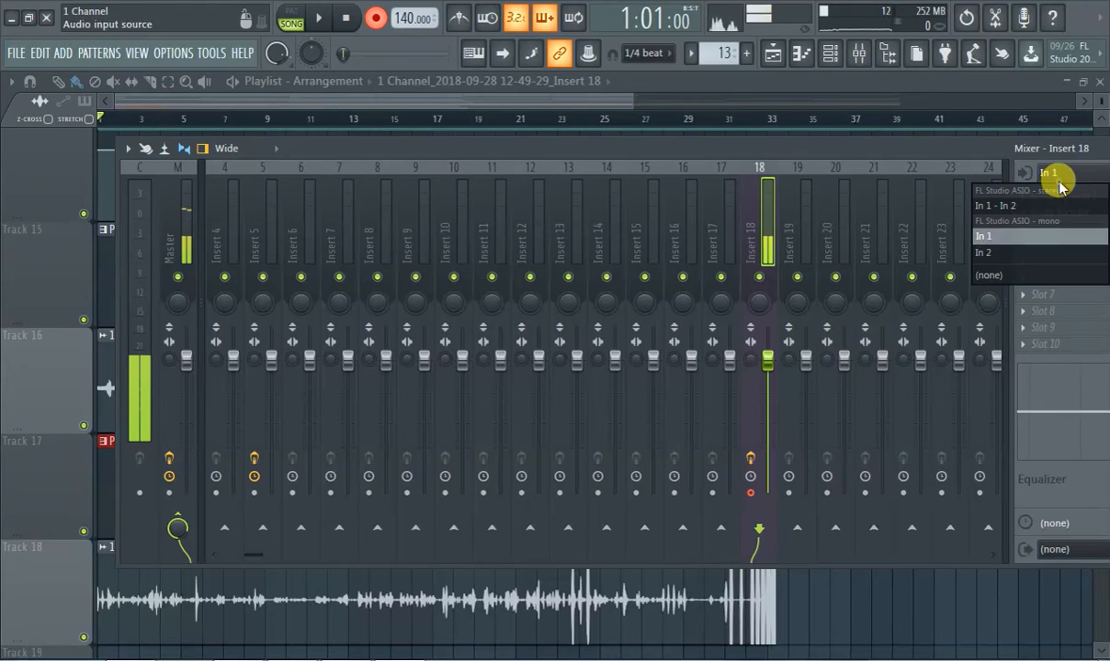
click(1016, 278)
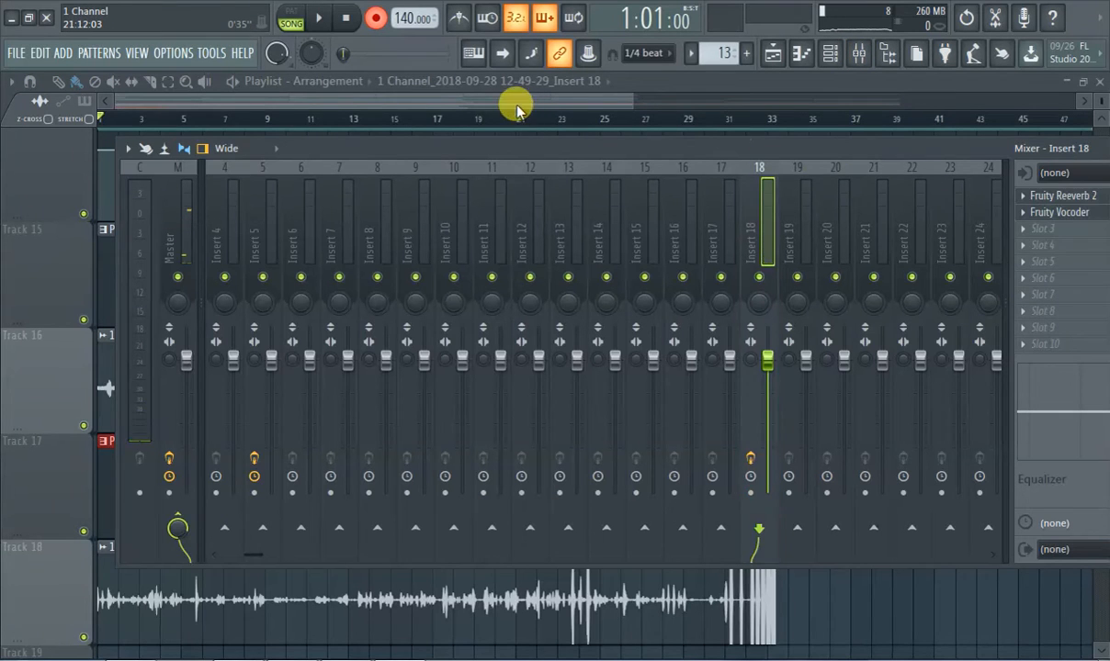
click(516, 106)
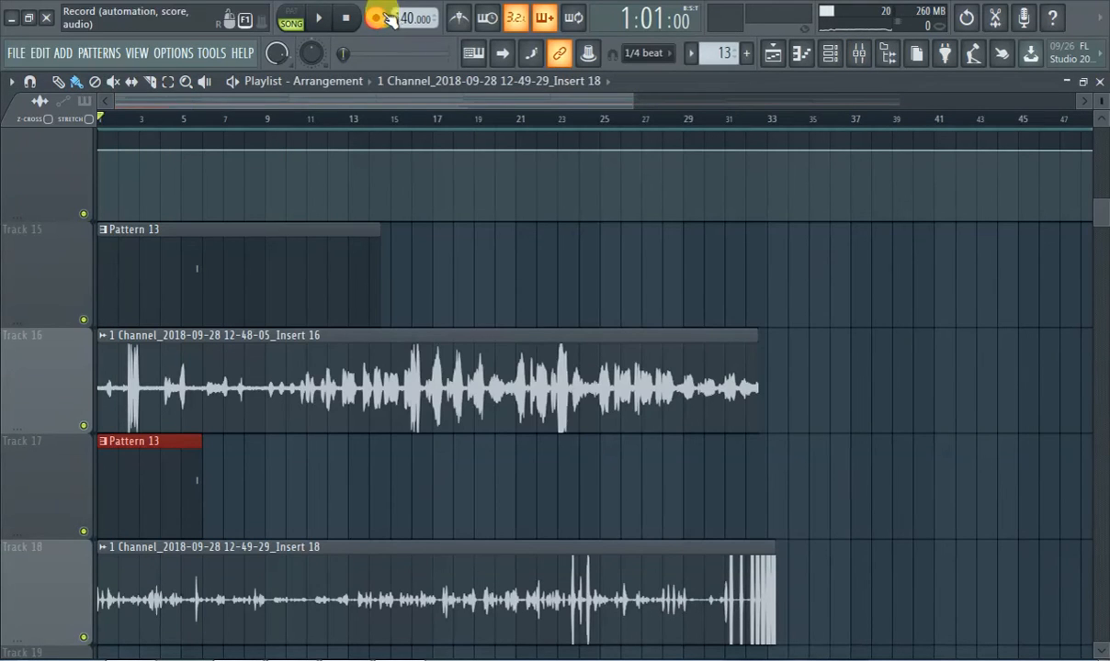
Step: Play the song from bar 1 with both recorded takes and delete the Pattern 13 clips from Tracks 15 and 17
key(space)
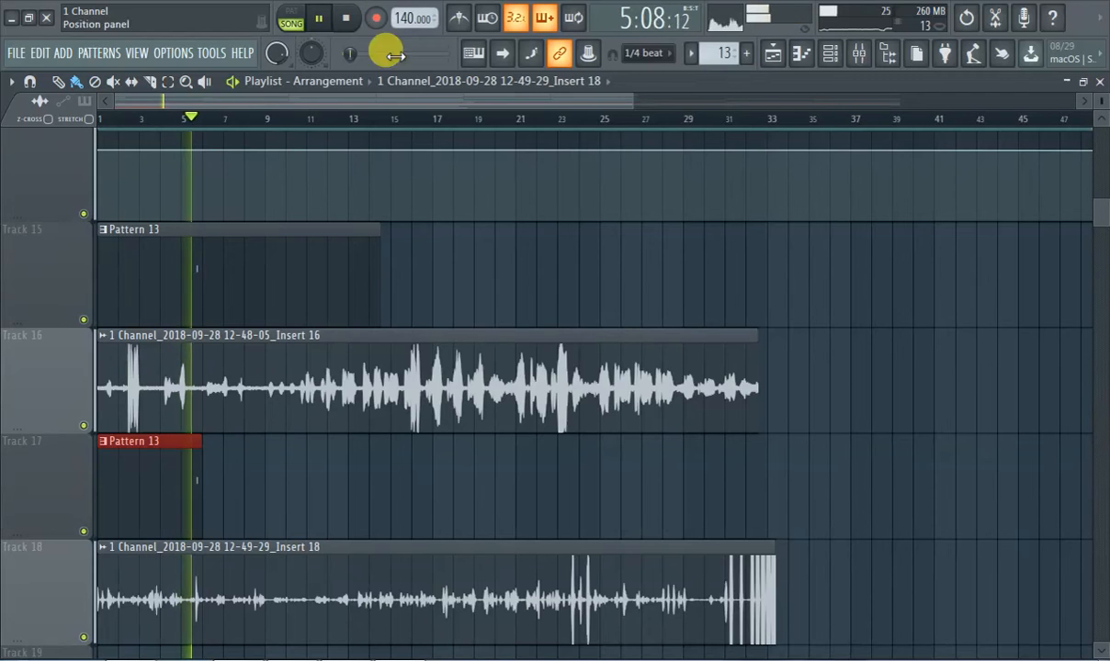
scroll(409, 252, down, 5)
right_click(188, 356)
right_click(184, 274)
scroll(386, 290, up, 5)
scroll(392, 276, up, 6)
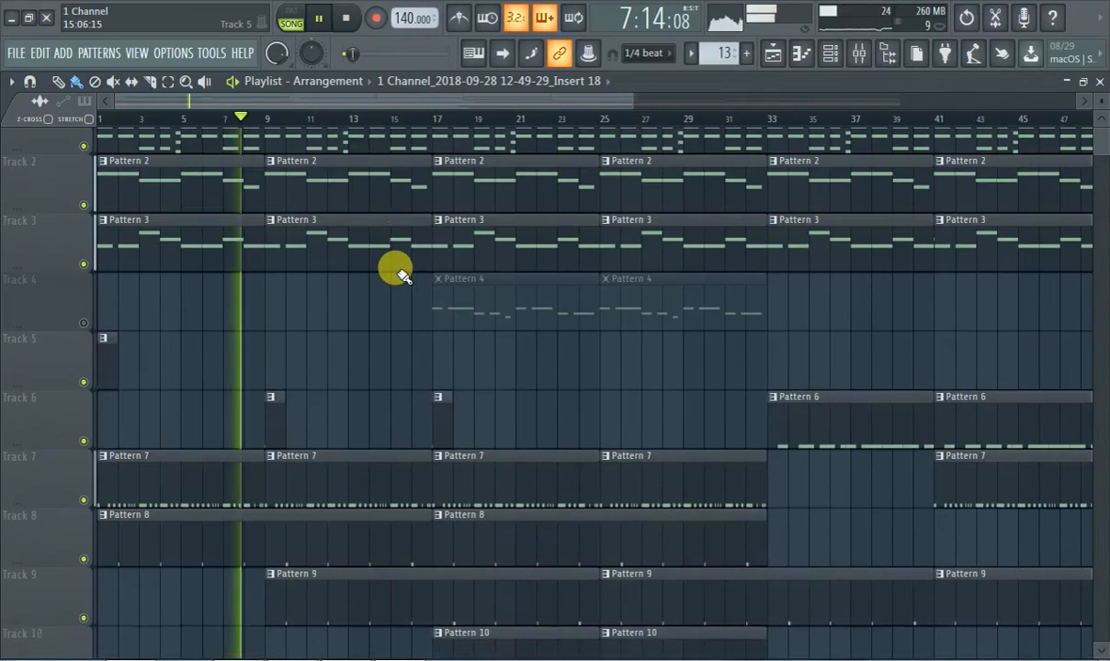
scroll(397, 257, down, 7)
scroll(537, 242, down, 2)
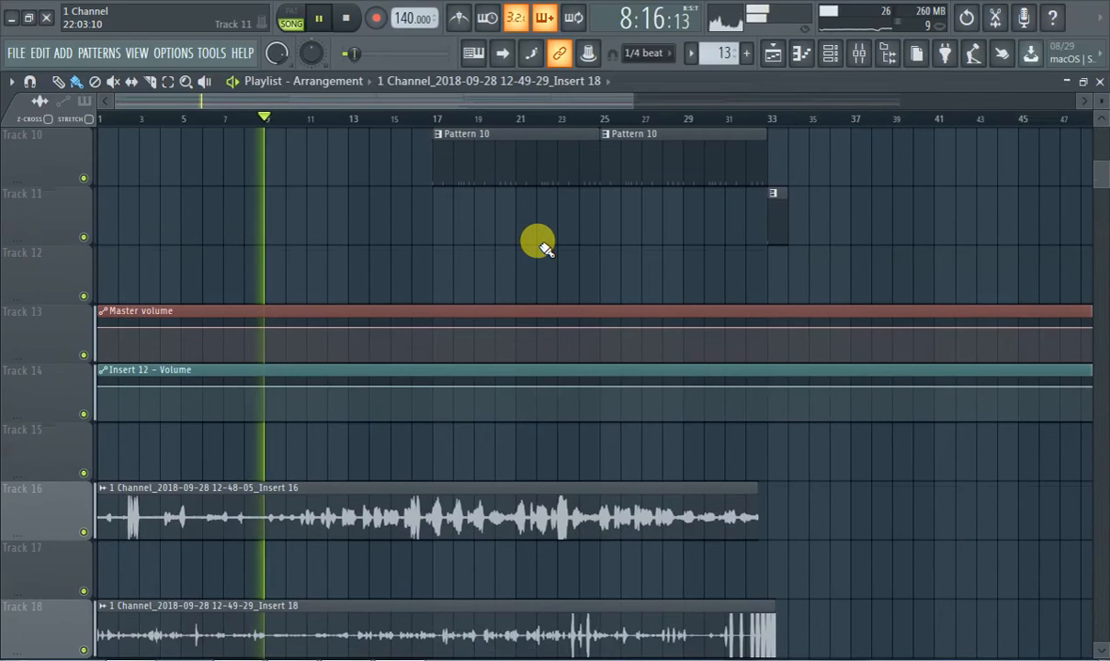
scroll(545, 250, down, 1)
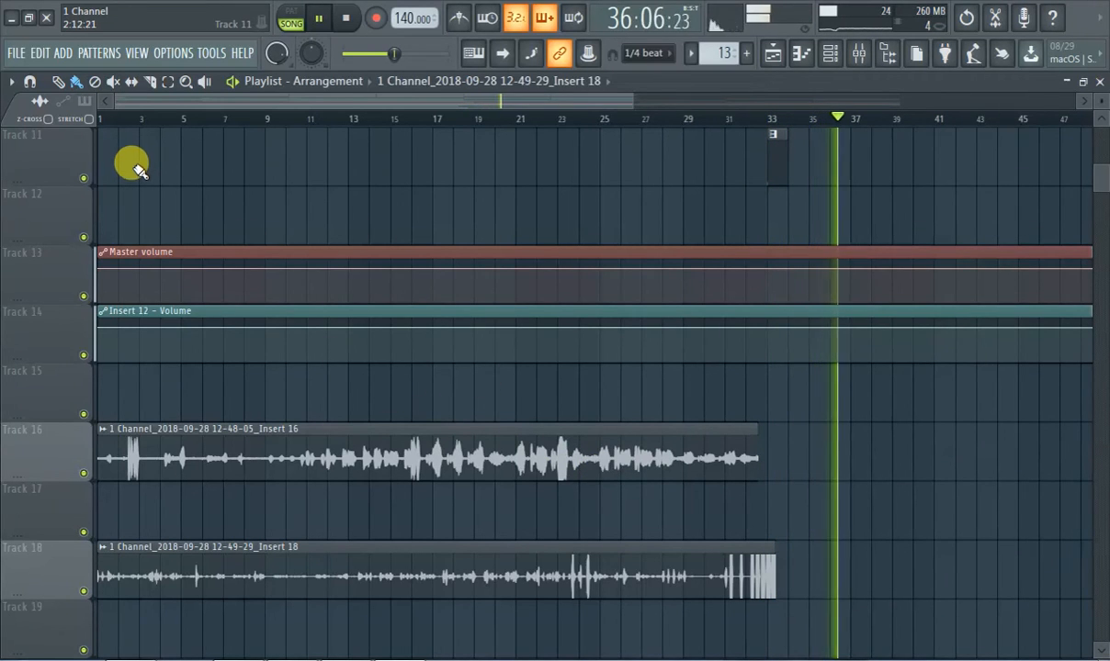
Step: Export the song as an MP3 named "platinum track 1" in the Downloads folder
click(15, 52)
mouse_move(165, 206)
click(267, 238)
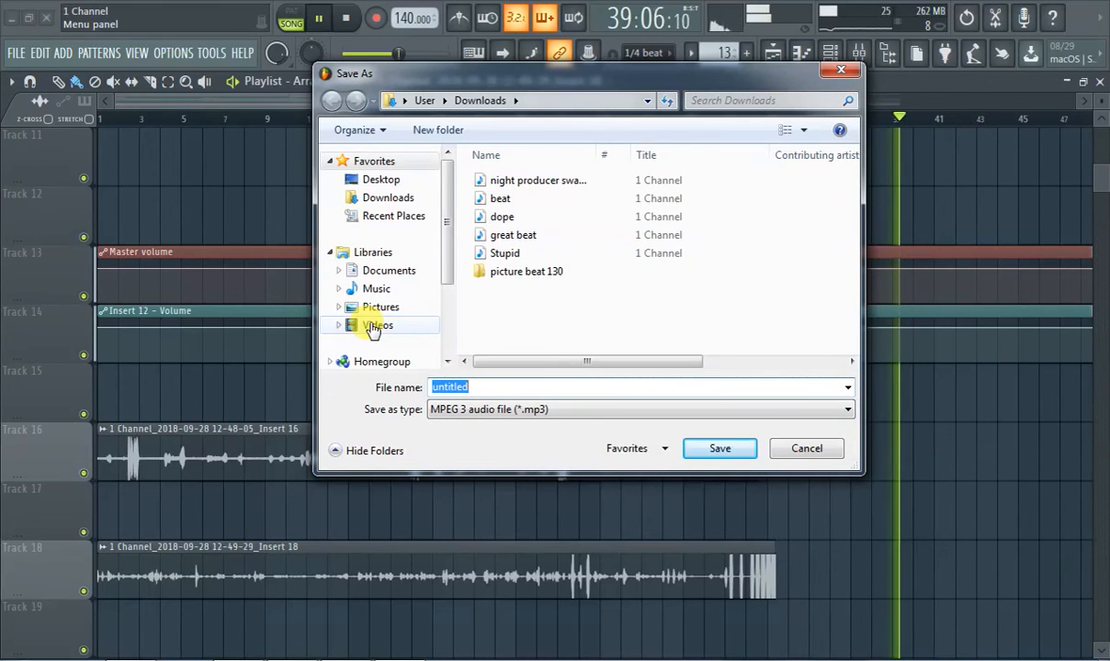
text(plati)
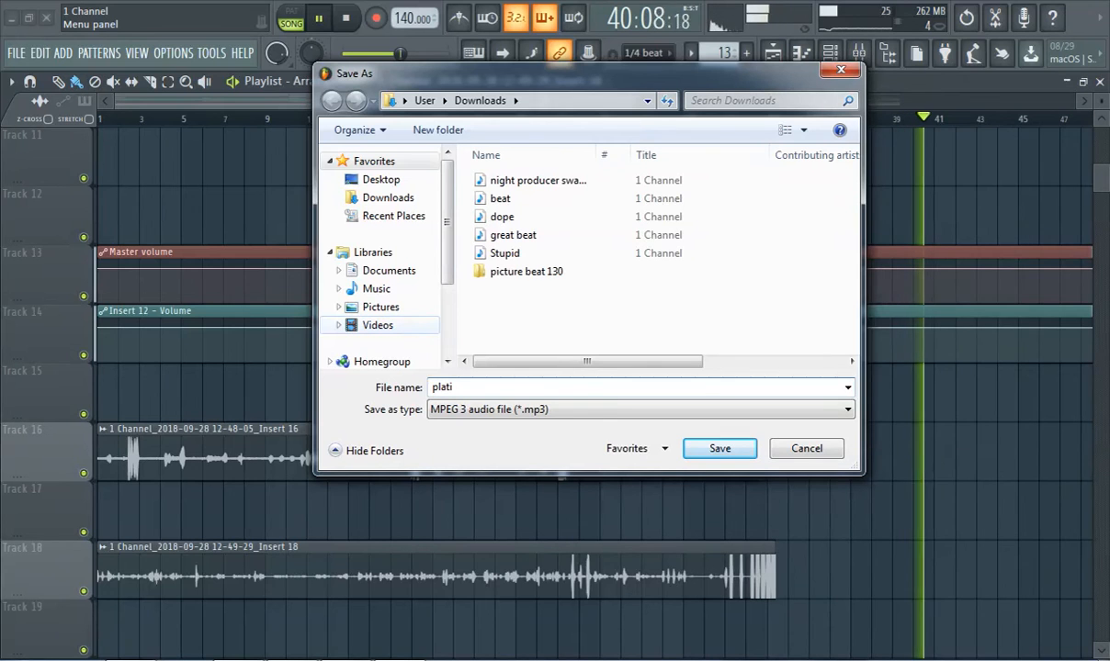
text(num track 1)
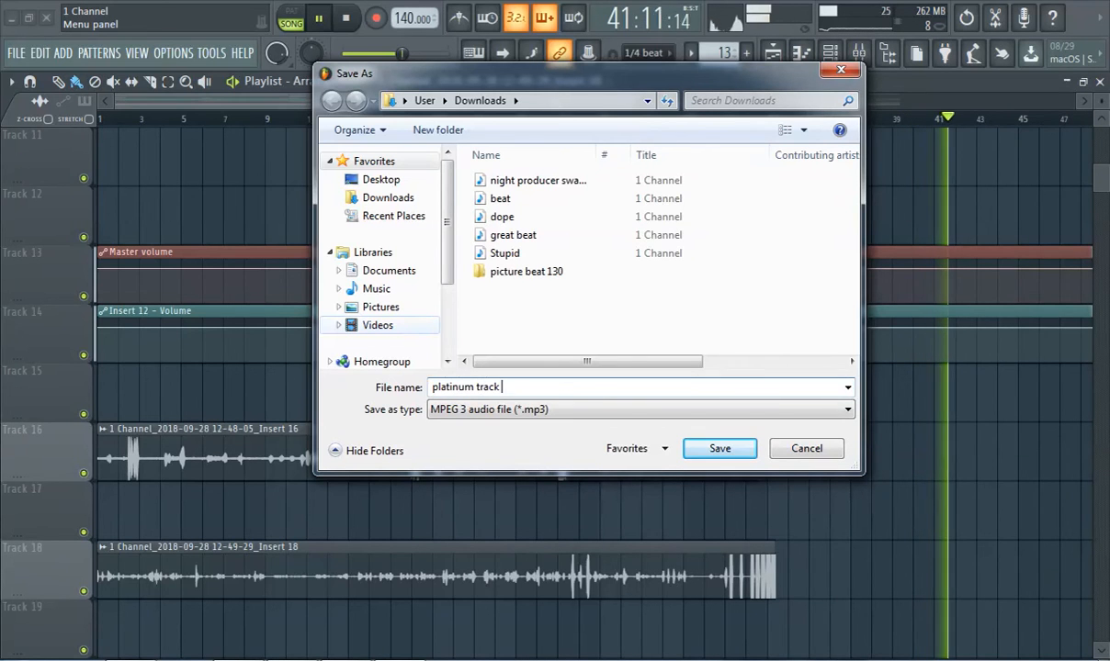
key(Return)
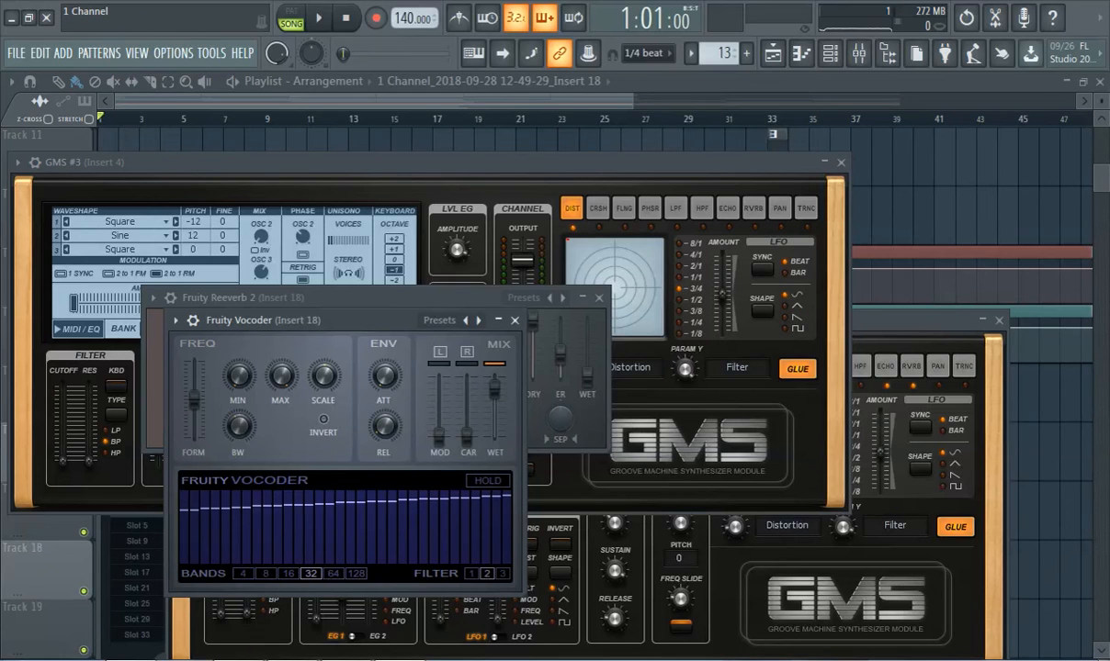
Step: Play the exported MP3 in the media player and maximize the player window while listening
click(170, 660)
right_click(408, 227)
click(441, 217)
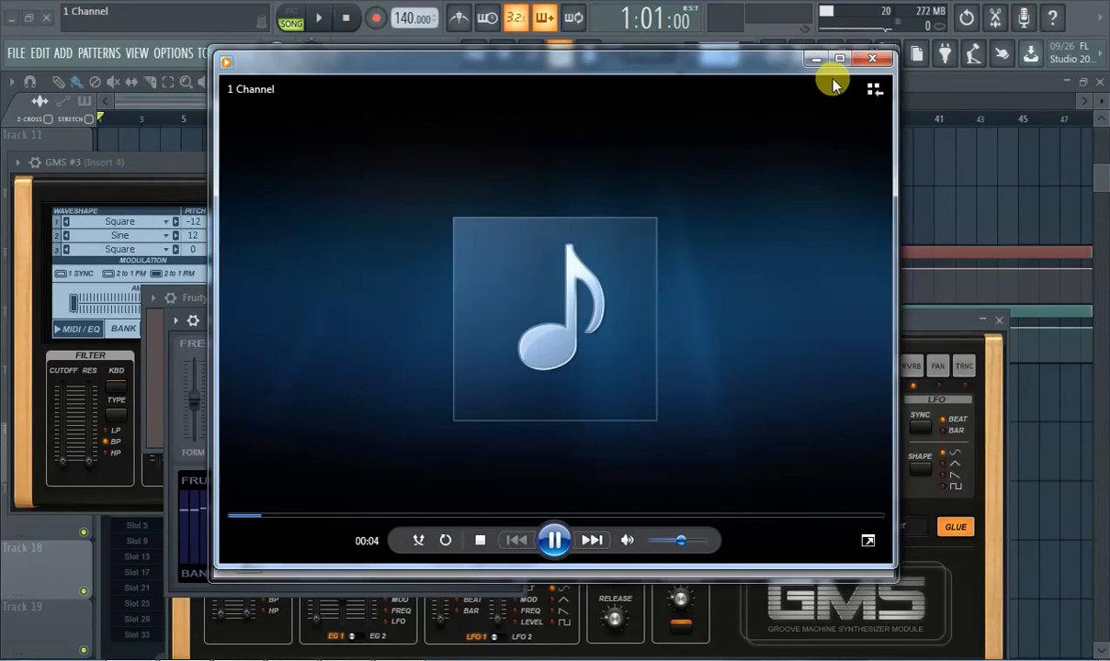
click(840, 58)
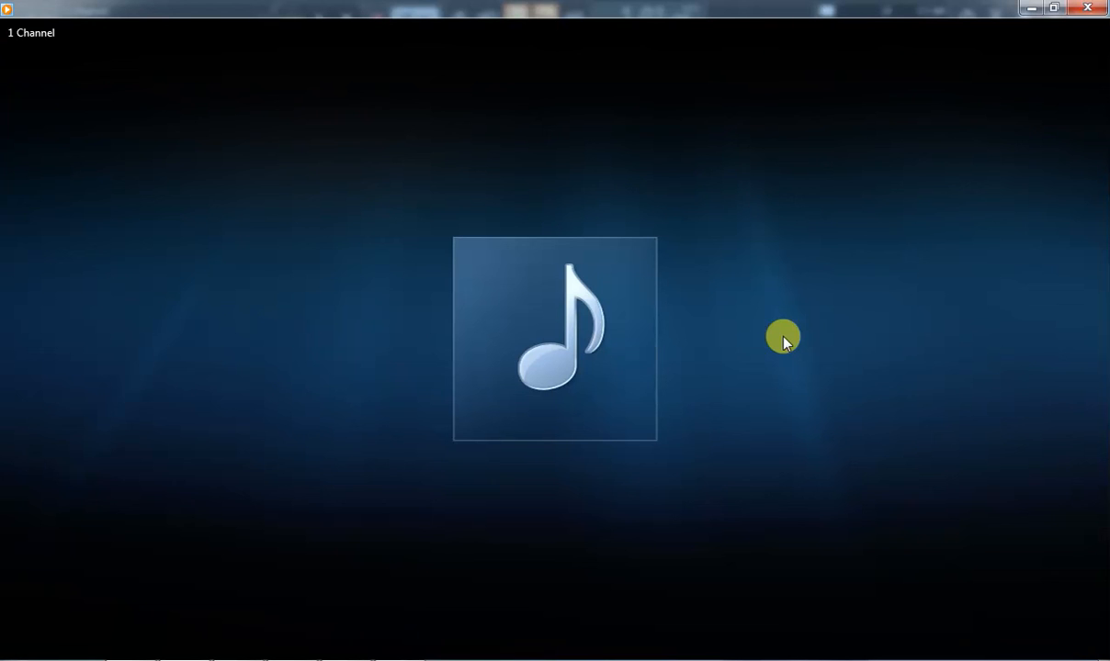
mouse_move(784, 336)
mouse_move(1101, 108)
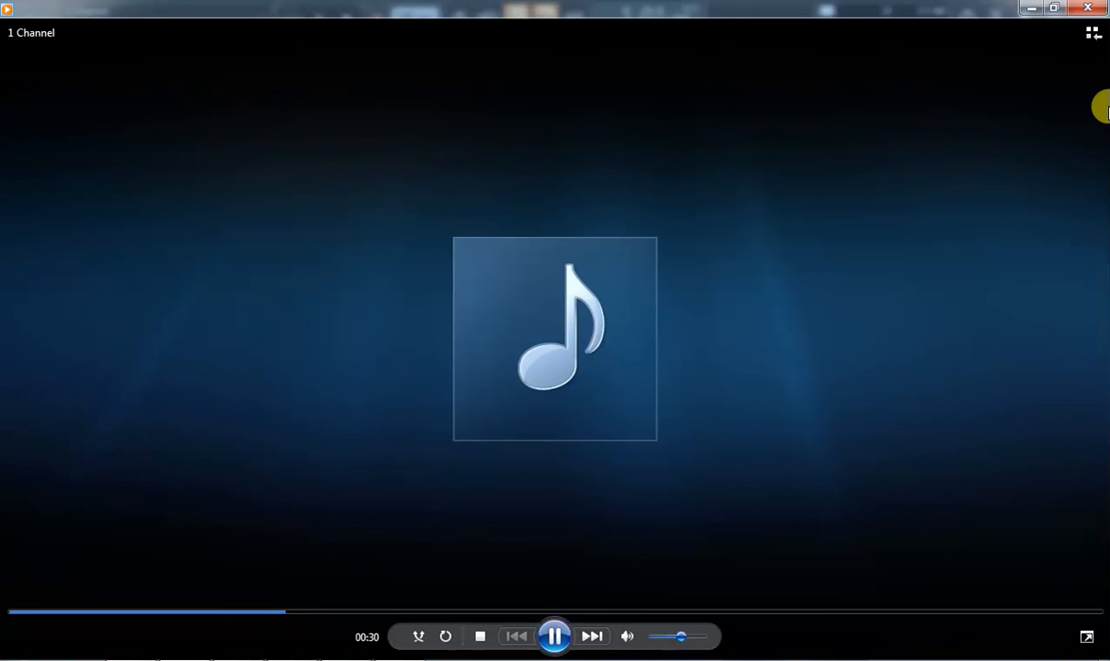